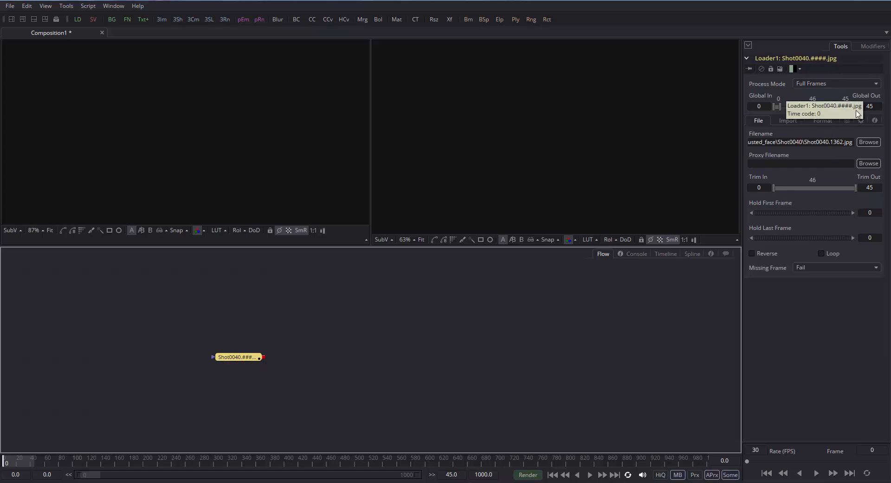
# Display the Shot0040 loader in the viewer and switch the layout to a single wide view.
pyautogui.moveTo(237, 357); pyautogui.dragTo(216, 138)
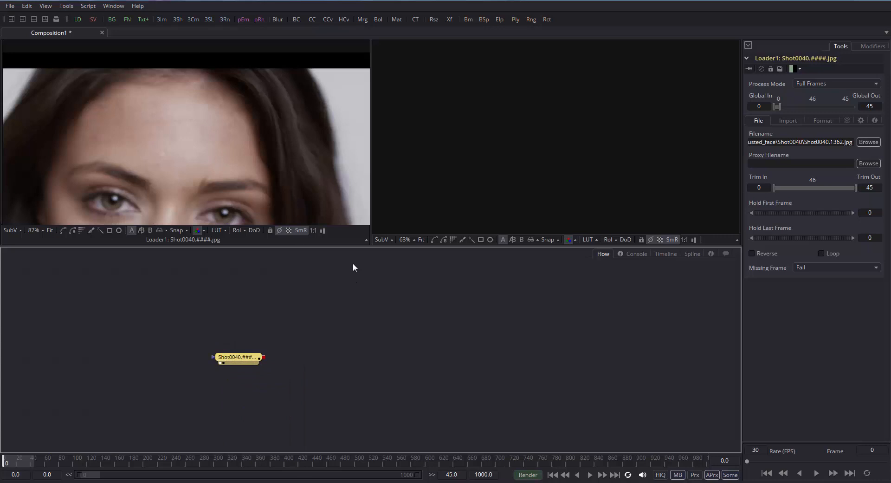
pyautogui.click(22, 19)
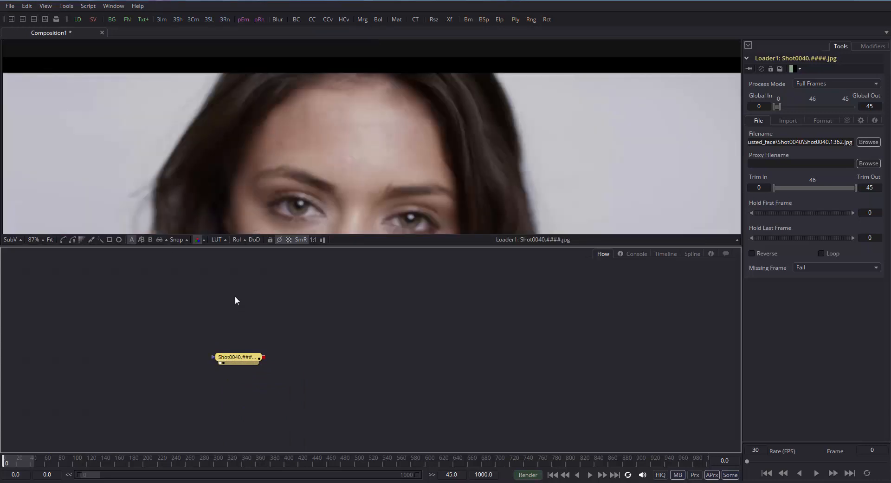
pyautogui.scroll(-2, 305, 85)
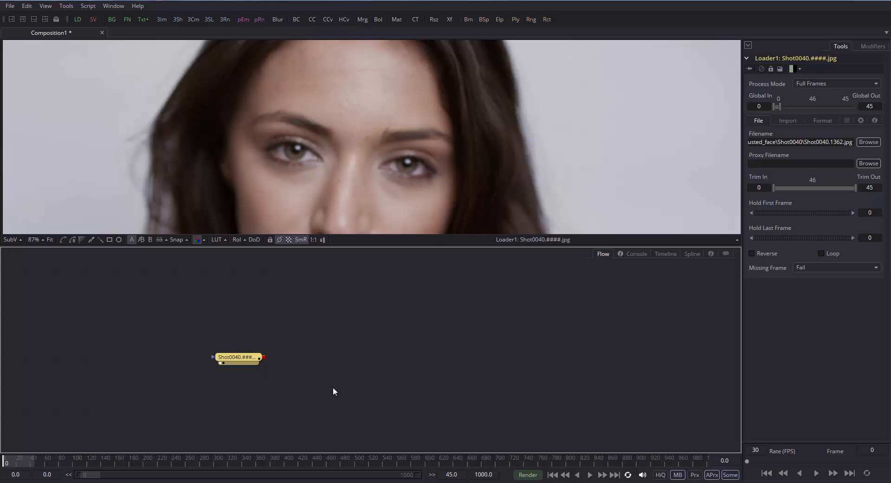
# Add a Transform (Xf) tool after the Shot0040 loader and space it further away in the flow.
pyautogui.hotkey('ctrl', 'space')
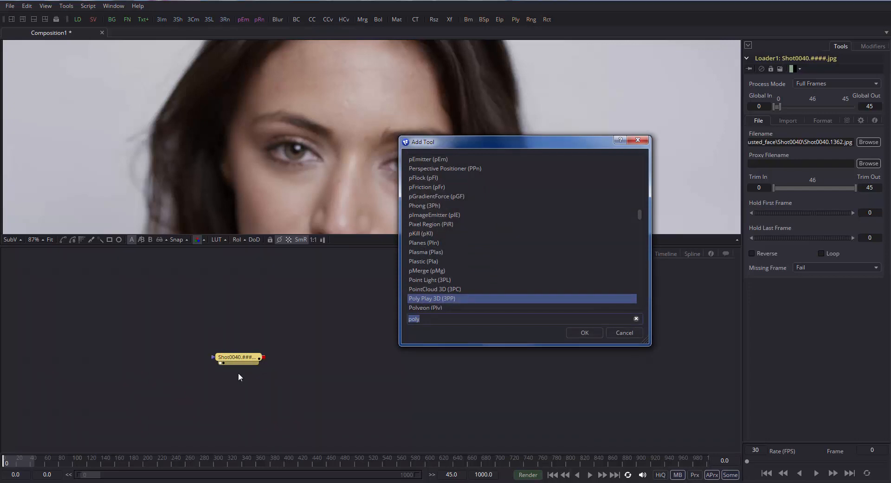
pyautogui.write('tran')
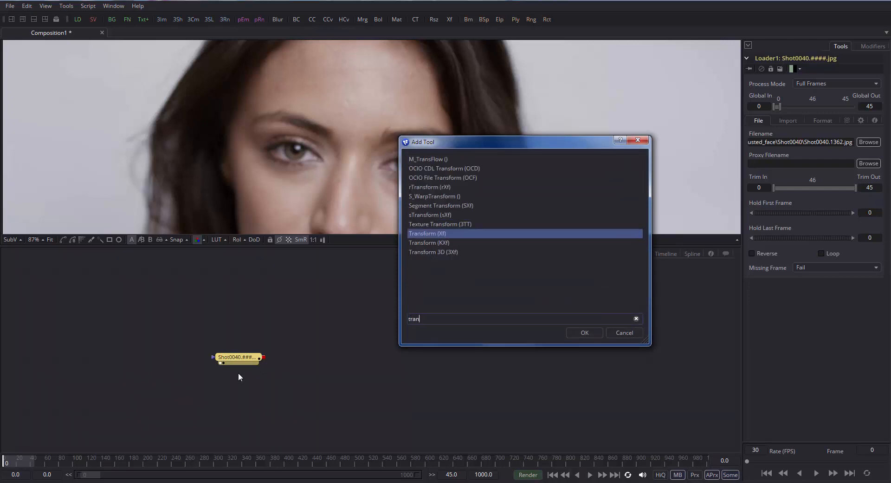
pyautogui.press('Return')
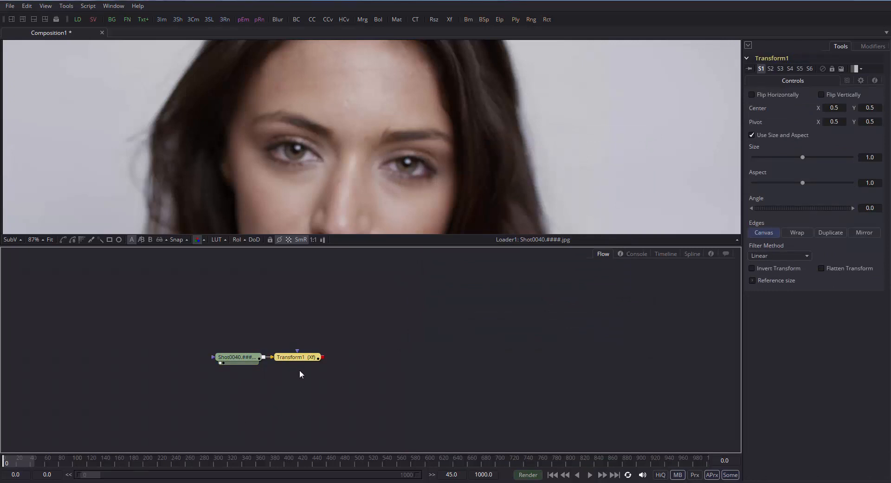
pyautogui.moveTo(319, 370); pyautogui.dragTo(373, 353)
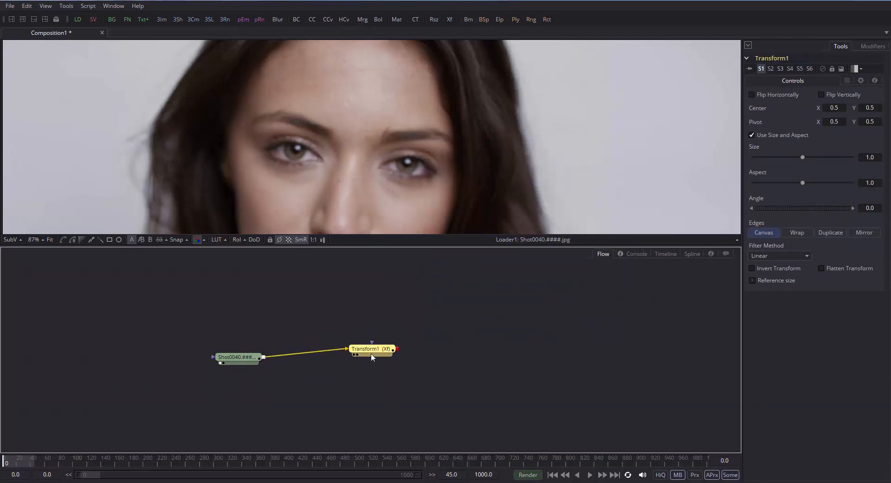
# Detach the Transform from the loader, reconnect the loader's output to its Input, and place the Transform closer to the loader.
pyautogui.click(341, 342)
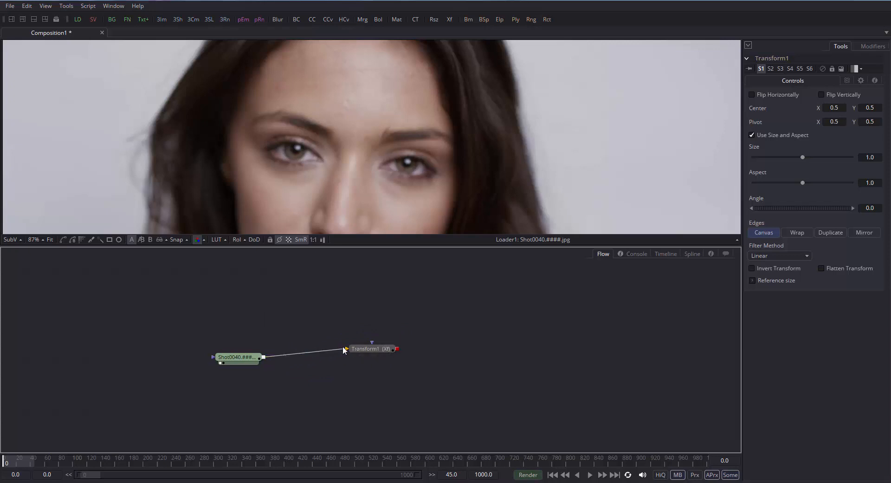
pyautogui.moveTo(343, 350); pyautogui.dragTo(493, 384)
pyautogui.moveTo(275, 371); pyautogui.dragTo(371, 347)
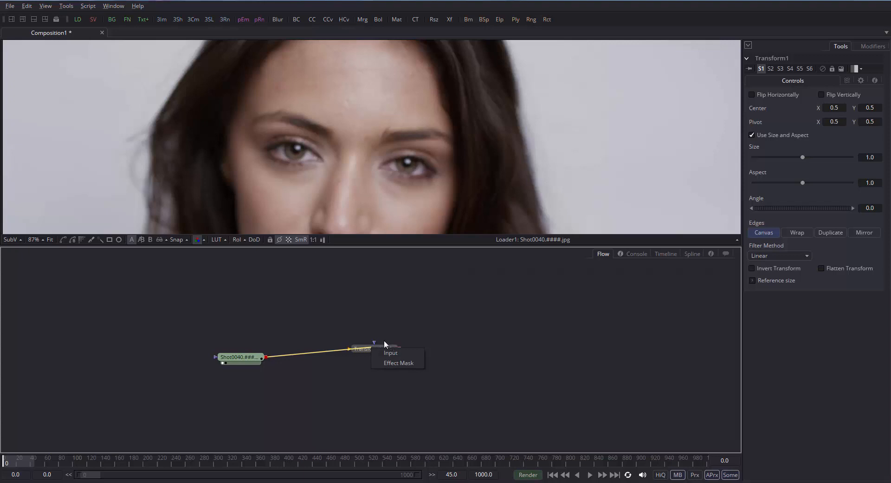
pyautogui.click(410, 352)
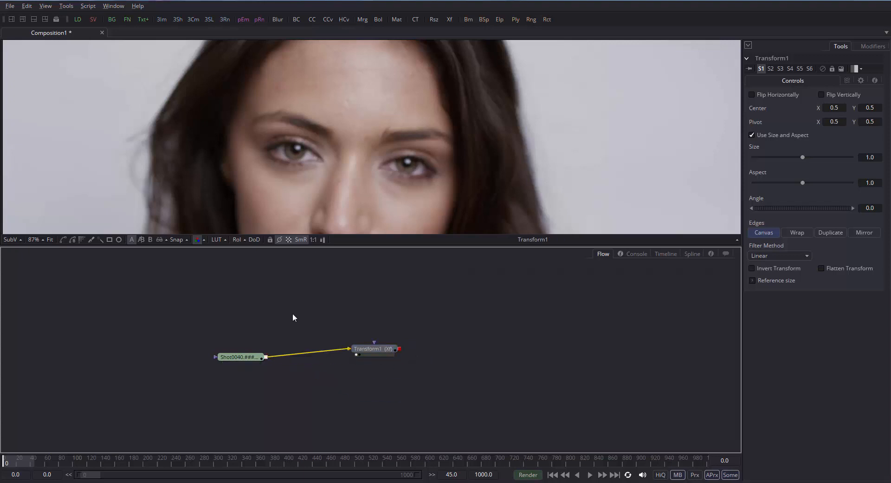
pyautogui.moveTo(371, 349); pyautogui.dragTo(320, 355)
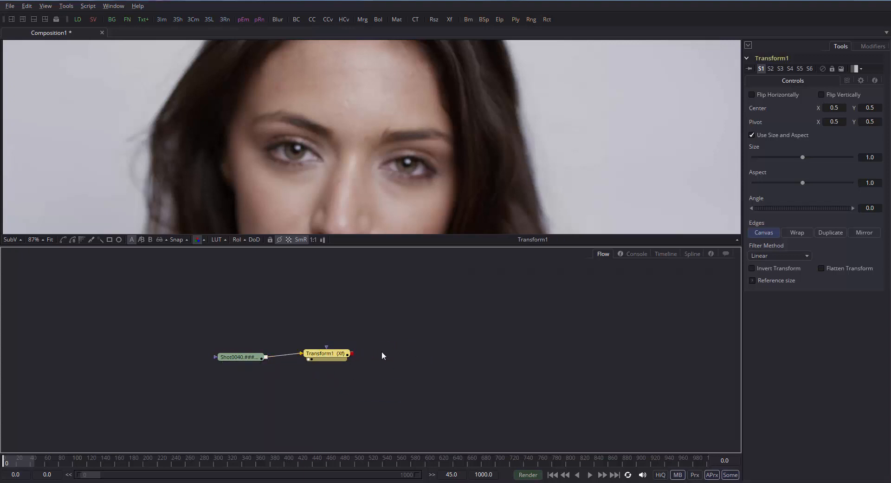
# Add a Polygon (Ply) tool as the effect mask of the Transform.
pyautogui.hotkey('ctrl', 'space')
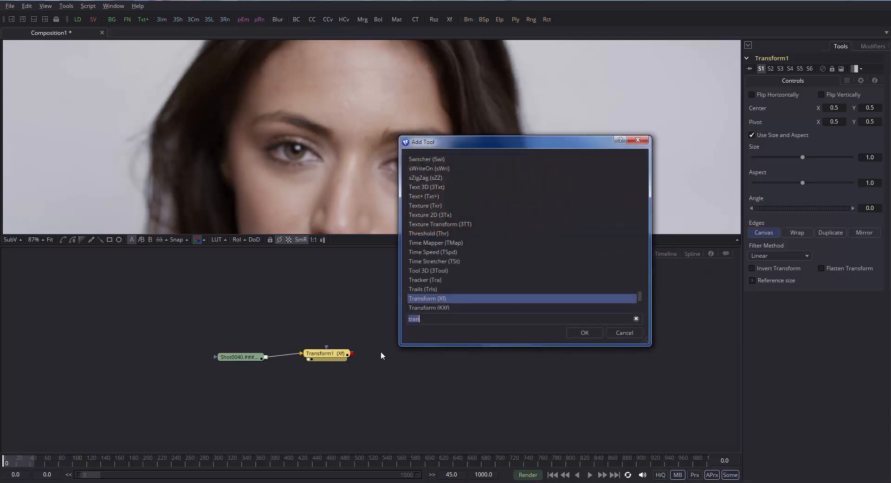
pyautogui.write('pol')
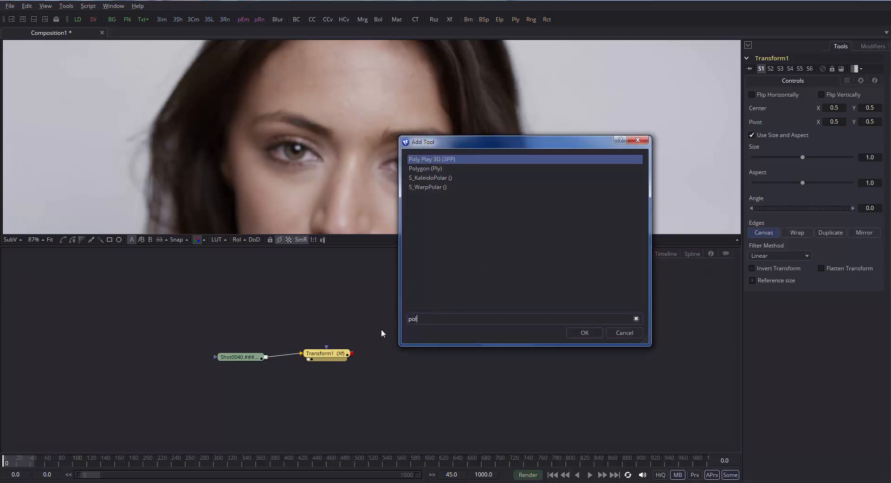
pyautogui.press('Down')
pyautogui.press('Return')
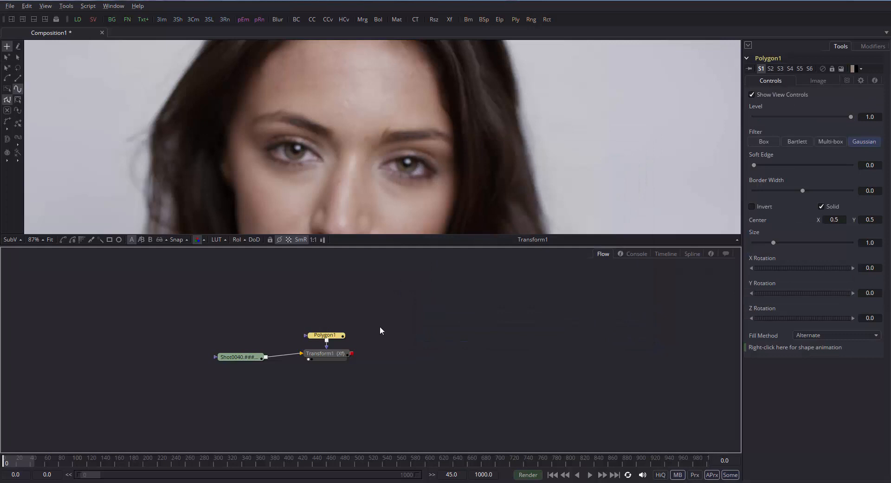
# Compare the Polygon mask's own output with the Transform's output in the viewer.
pyautogui.moveTo(333, 334); pyautogui.dragTo(330, 357)
pyautogui.click(344, 368)
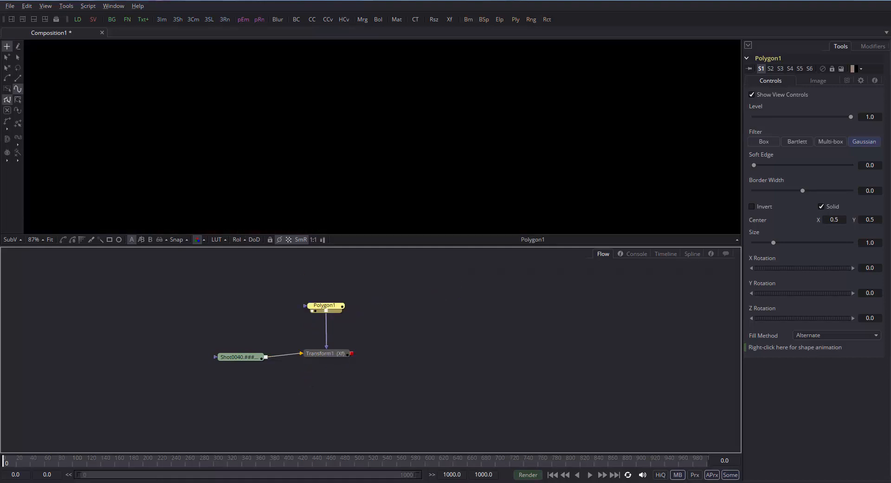
pyautogui.press('1')
pyautogui.click(308, 358)
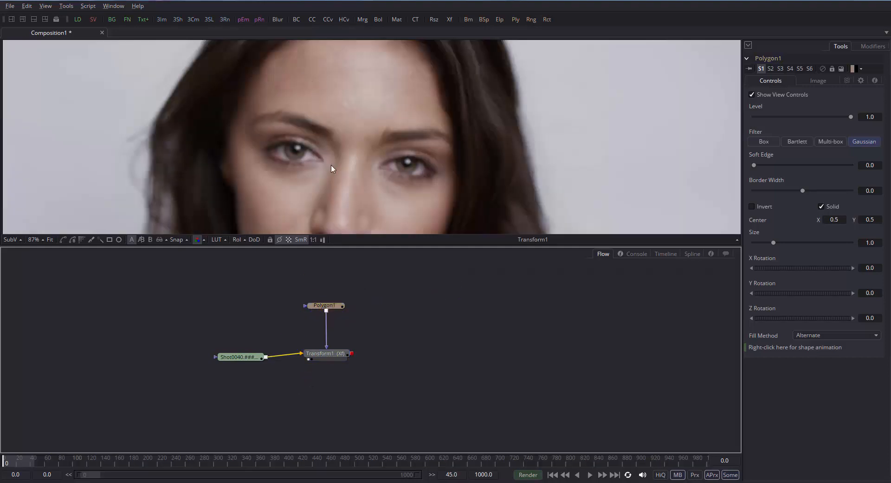
pyautogui.moveTo(339, 309); pyautogui.dragTo(340, 329)
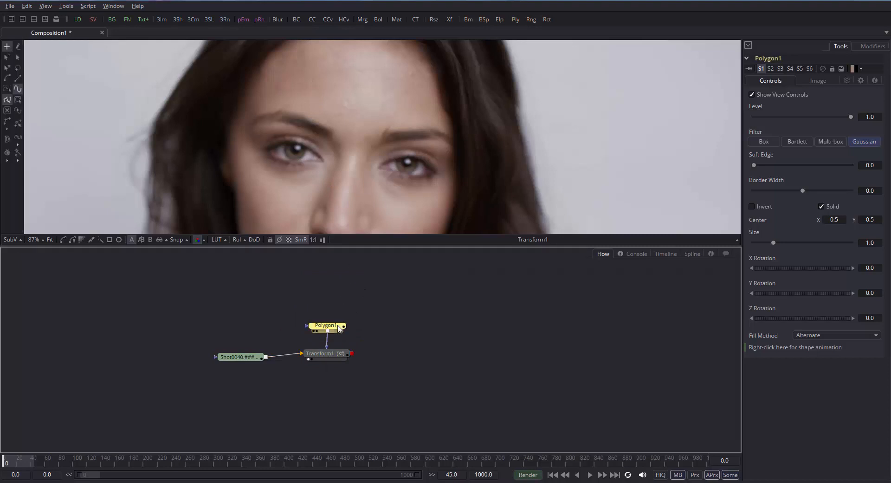
pyautogui.press('1')
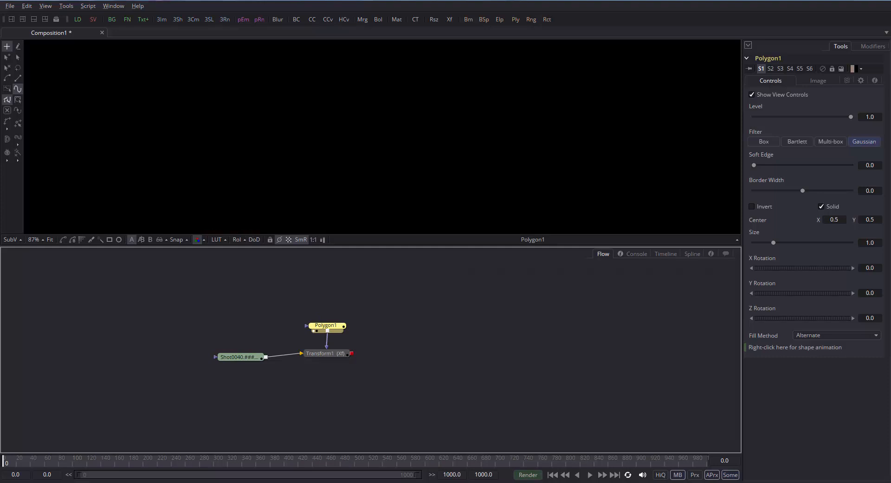
pyautogui.moveTo(345, 361); pyautogui.dragTo(311, 212)
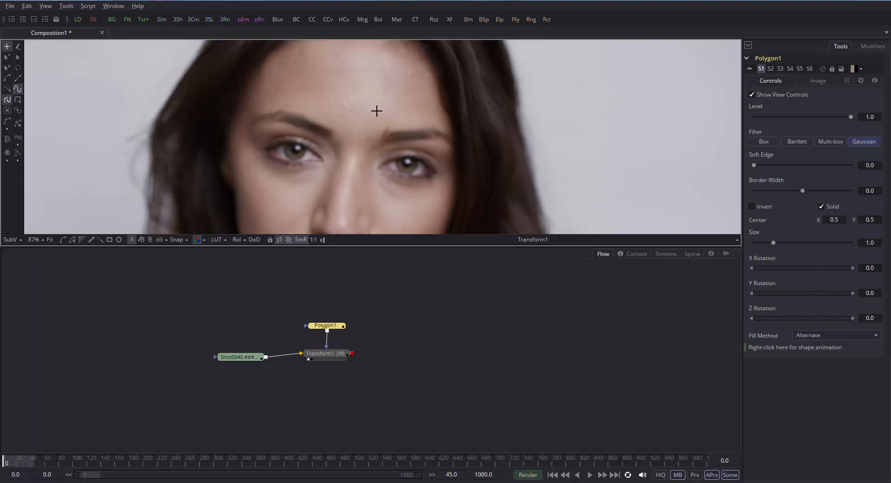
pyautogui.scroll(5, 496, 113)
pyautogui.scroll(-3, 496, 113)
pyautogui.click(294, 55)
pyautogui.click(342, 62)
pyautogui.click(388, 68)
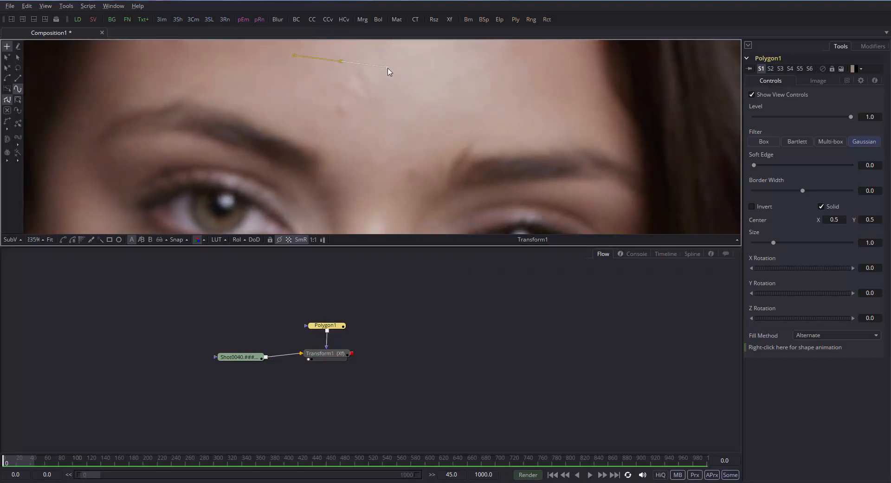
pyautogui.click(426, 333)
# Select the Transform and Polygon nodes in turn to examine the controls each one offers.
pyautogui.scroll(-4, 435, 136)
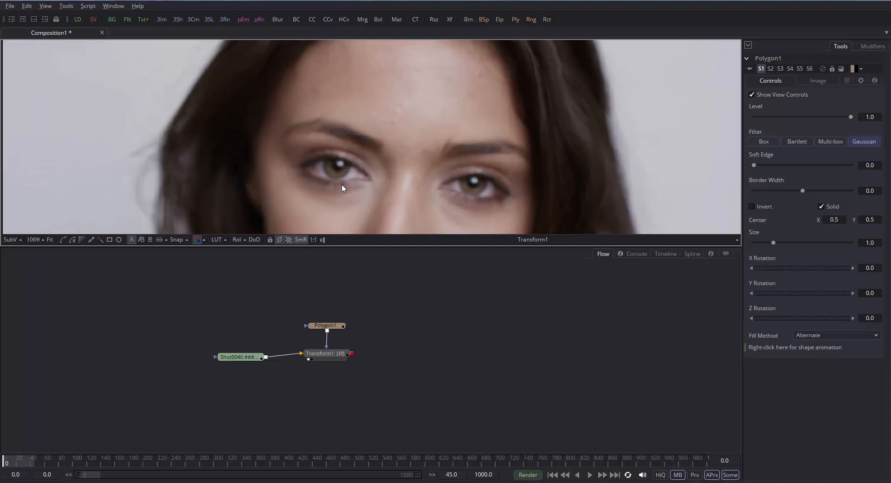
pyautogui.scroll(-1, 368, 107)
pyautogui.moveTo(343, 116); pyautogui.dragTo(270, 137)
pyautogui.moveTo(419, 367)
pyautogui.mouseDown()
pyautogui.moveTo(545, 361)
pyautogui.moveTo(407, 360)
pyautogui.moveTo(416, 371)
pyautogui.moveTo(569, 342)
pyautogui.moveTo(485, 352)
pyautogui.moveTo(436, 402)
pyautogui.moveTo(408, 363)
pyautogui.mouseUp()
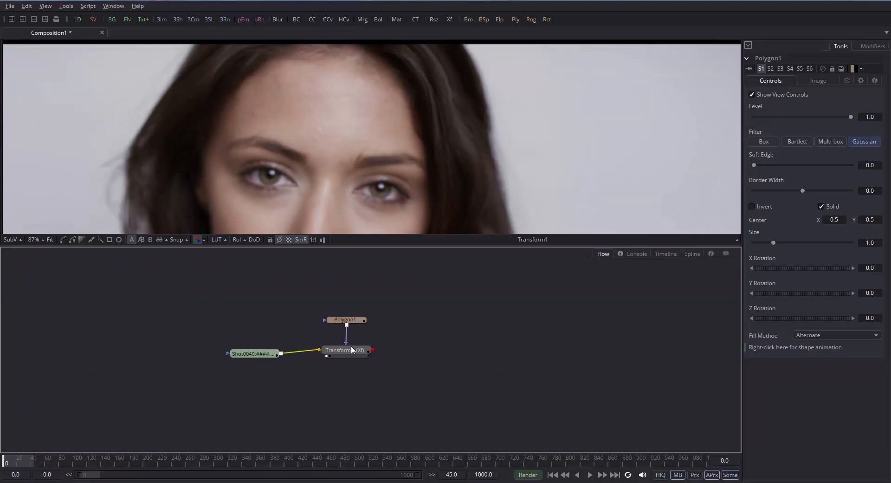
pyautogui.click(353, 351)
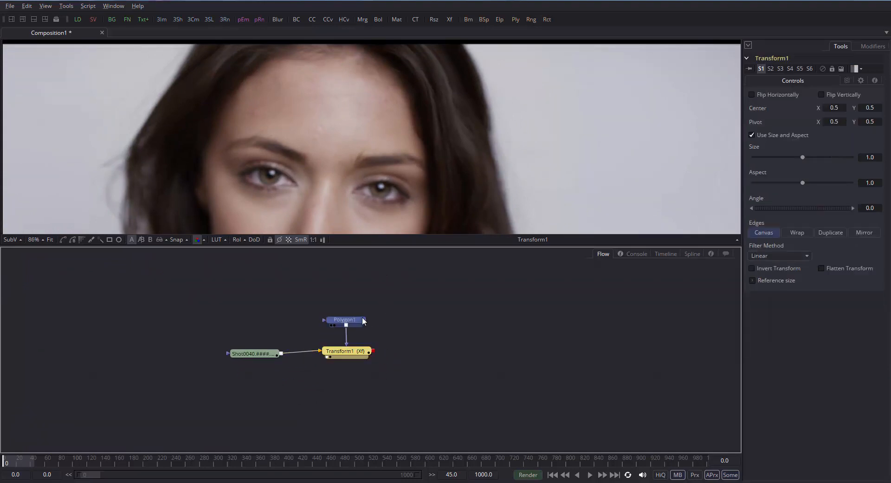
pyautogui.click(344, 319)
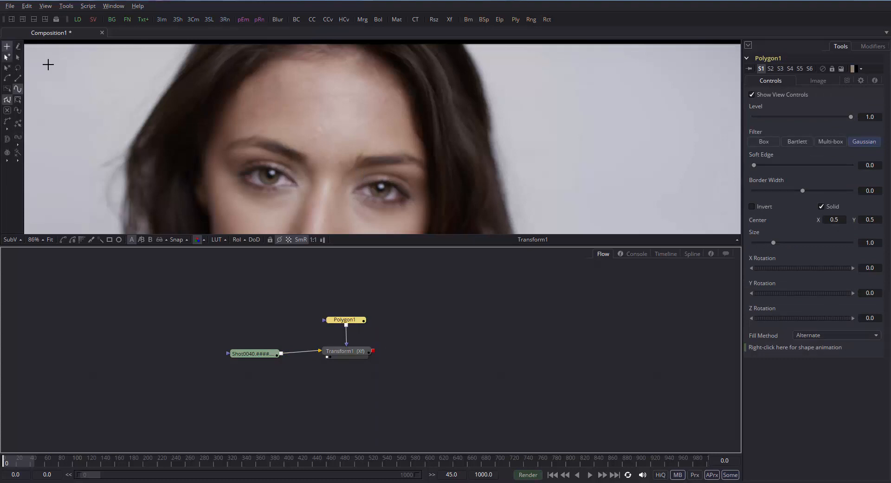
pyautogui.click(445, 407)
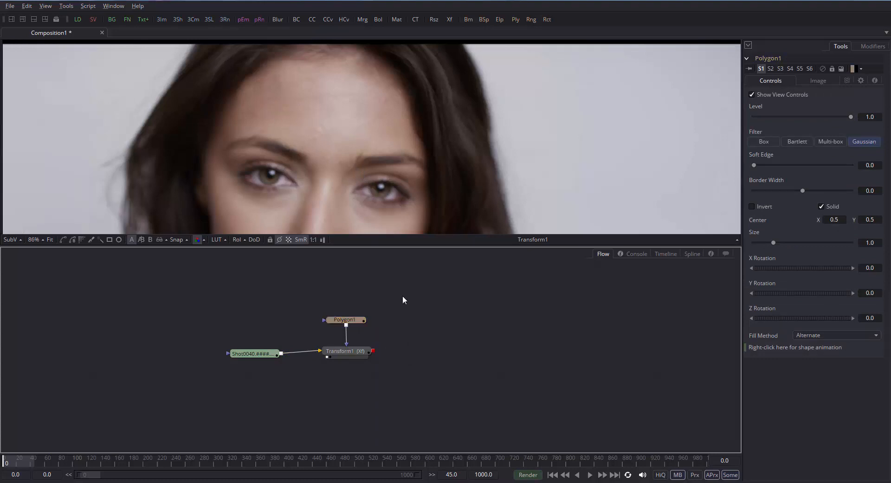
# Draw a closed four-point Polygon mask around the blemish on the forehead.
pyautogui.scroll(5, 364, 116)
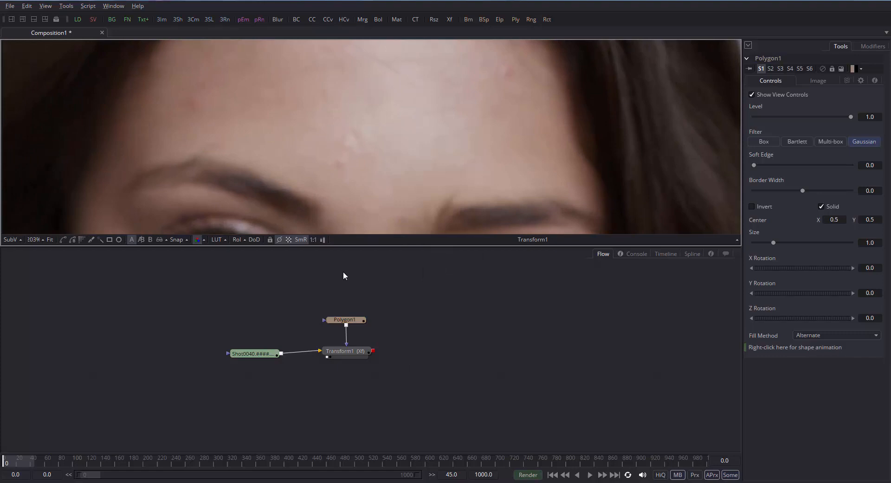
pyautogui.click(346, 320)
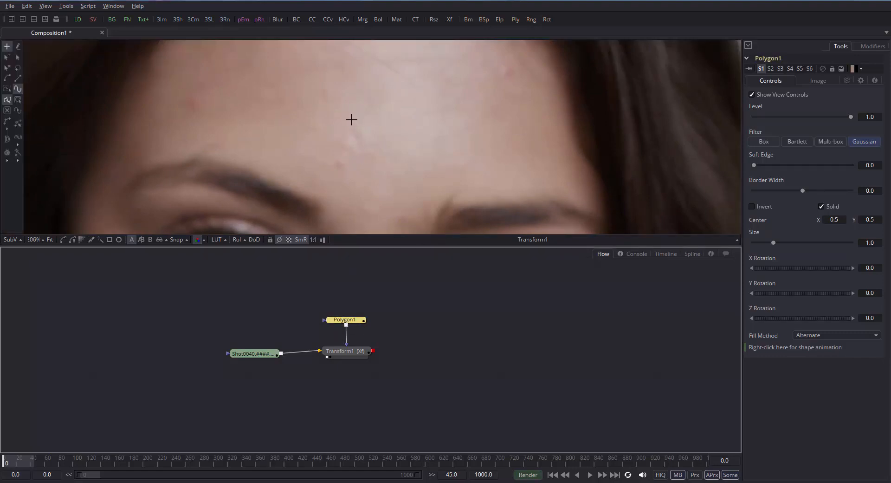
pyautogui.click(351, 121)
pyautogui.click(378, 143)
pyautogui.click(358, 171)
pyautogui.click(327, 146)
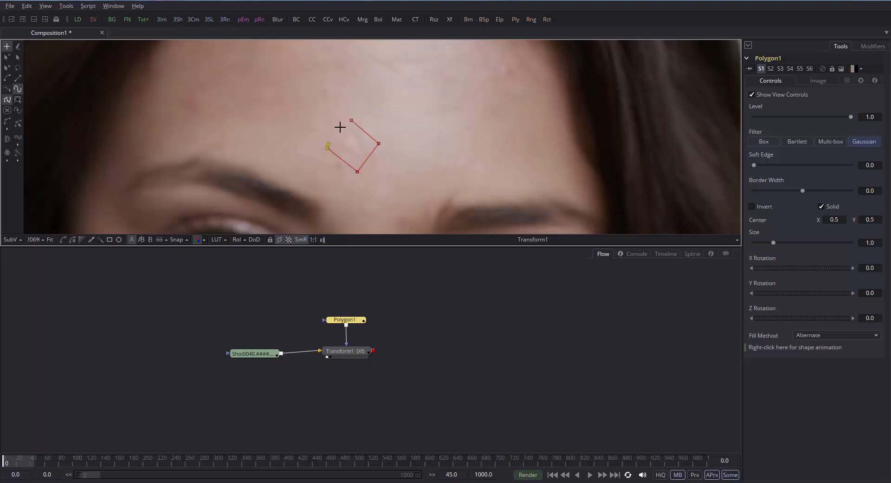
pyautogui.click(352, 120)
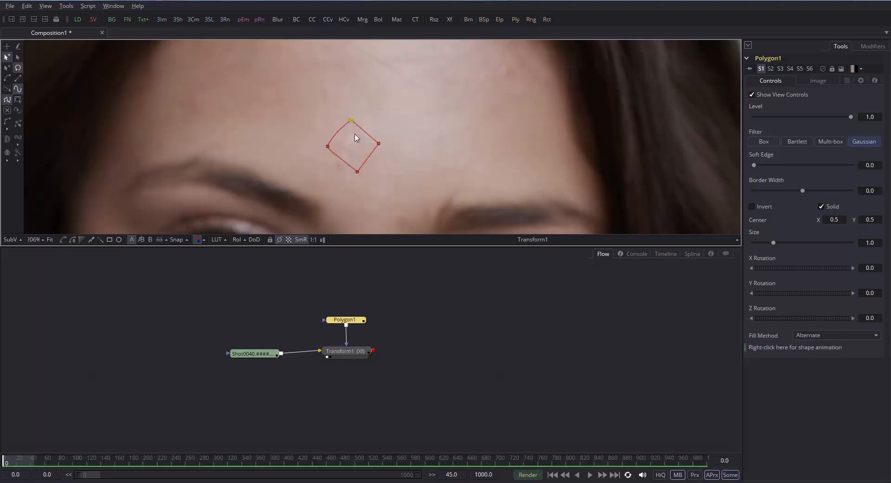
# Try adjusting the four-point mask's points, and undo the whole mask drawing.
pyautogui.moveTo(350, 121)
pyautogui.mouseDown()
pyautogui.moveTo(333, 132)
pyautogui.moveTo(351, 120)
pyautogui.mouseUp()
pyautogui.moveTo(361, 174); pyautogui.dragTo(355, 165)
pyautogui.moveTo(247, 71); pyautogui.dragTo(489, 175)
pyautogui.hotkey('ctrl', 'z')
pyautogui.hotkey('ctrl', 'z')
pyautogui.hotkey('ctrl', 'z')
pyautogui.hotkey('ctrl', 'z')
pyautogui.hotkey('ctrl', 'z')
pyautogui.hotkey('ctrl', 'z')
pyautogui.hotkey('ctrl', 'z')
pyautogui.hotkey('ctrl', 'z')
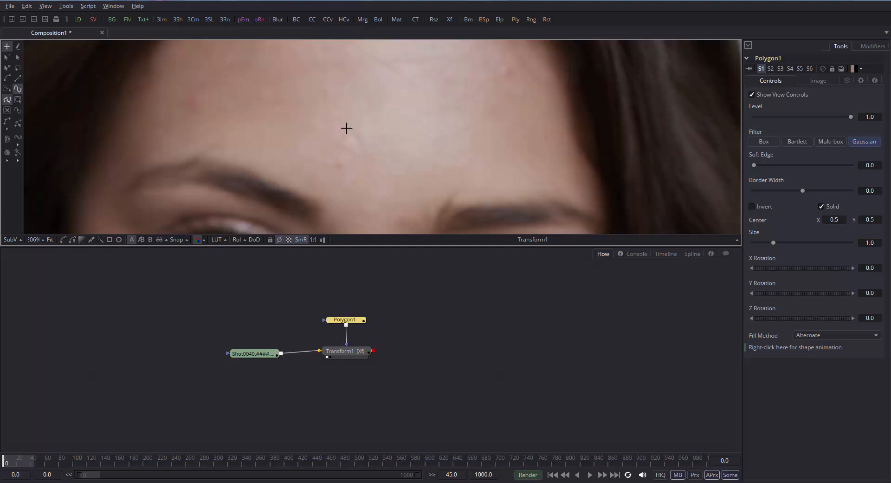
# Draw a closed, rounded four-point Polygon mask with curved handles around the forehead blemish.
pyautogui.moveTo(347, 120); pyautogui.dragTo(340, 157)
pyautogui.click(333, 139)
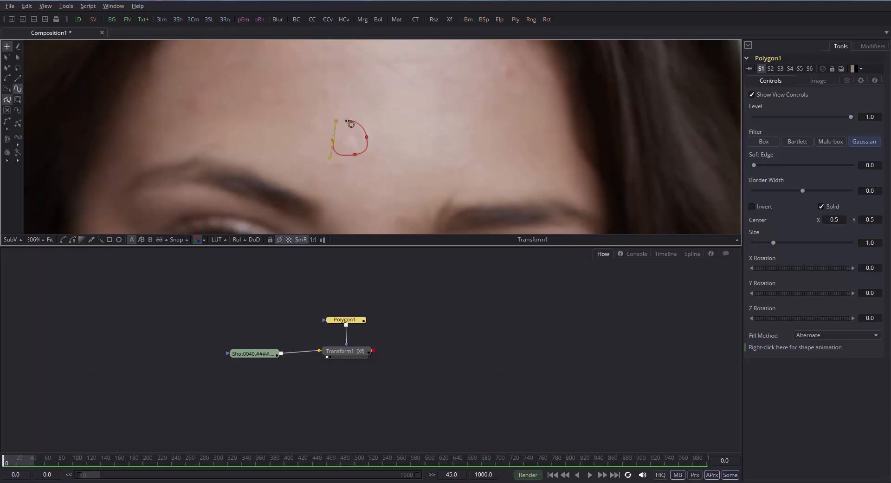
pyautogui.moveTo(347, 120); pyautogui.dragTo(357, 120)
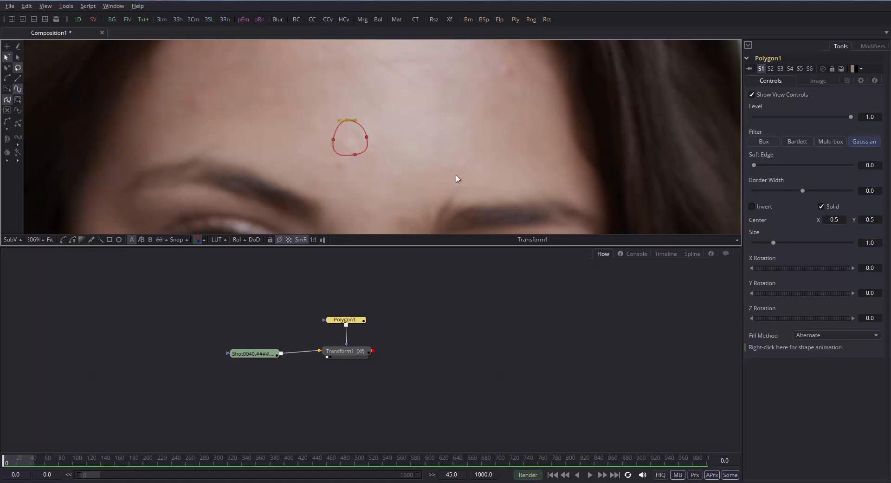
# Select all points of the forehead mask and smooth them into a near-circular shape.
pyautogui.moveTo(467, 191); pyautogui.dragTo(255, 71)
pyautogui.hotkey('shift', 's')
pyautogui.click(431, 153)
pyautogui.click(340, 122)
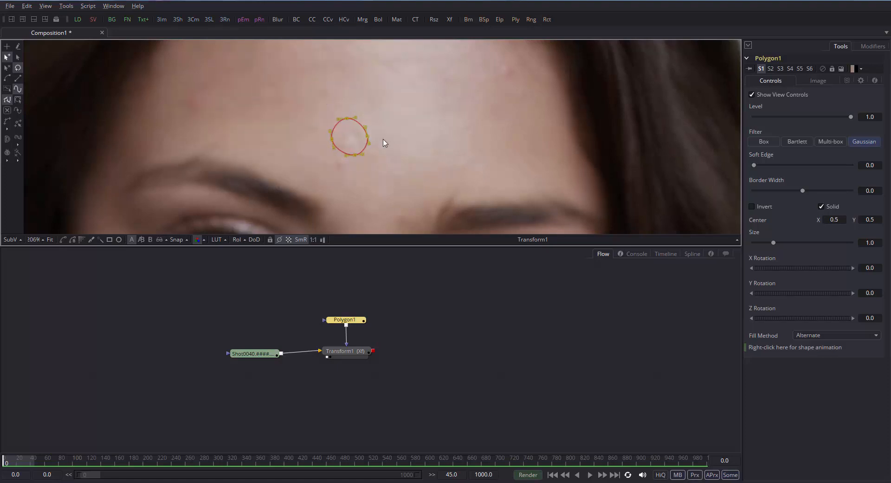
# Try adjusting the selected forehead mask as a whole, and undo the last change.
pyautogui.moveTo(383, 142); pyautogui.dragTo(610, 135)
pyautogui.moveTo(369, 85); pyautogui.dragTo(350, 151)
pyautogui.hotkey('ctrl', 'z')
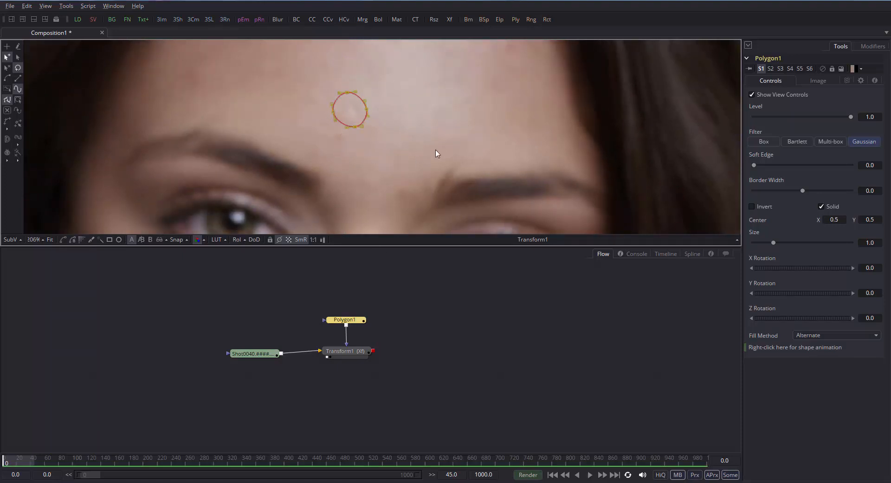
pyautogui.scroll(-3, 388, 171)
pyautogui.scroll(2, 388, 169)
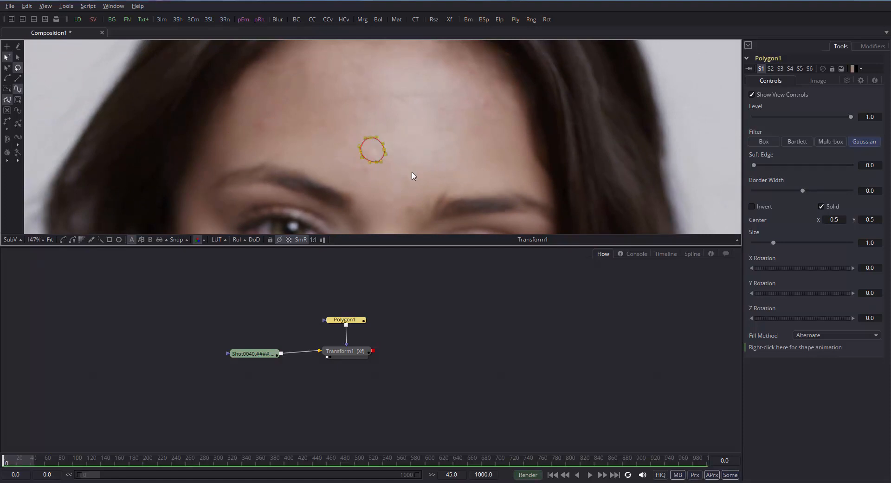
# Compare the Polygon1 matte, the Transform1 result and the original Shot0040 image, and reselect Polygon1.
pyautogui.press('t')
pyautogui.moveTo(402, 155); pyautogui.dragTo(428, 235)
pyautogui.click(13, 141)
pyautogui.moveTo(344, 319); pyautogui.dragTo(341, 124)
pyautogui.scroll(5, 383, 176)
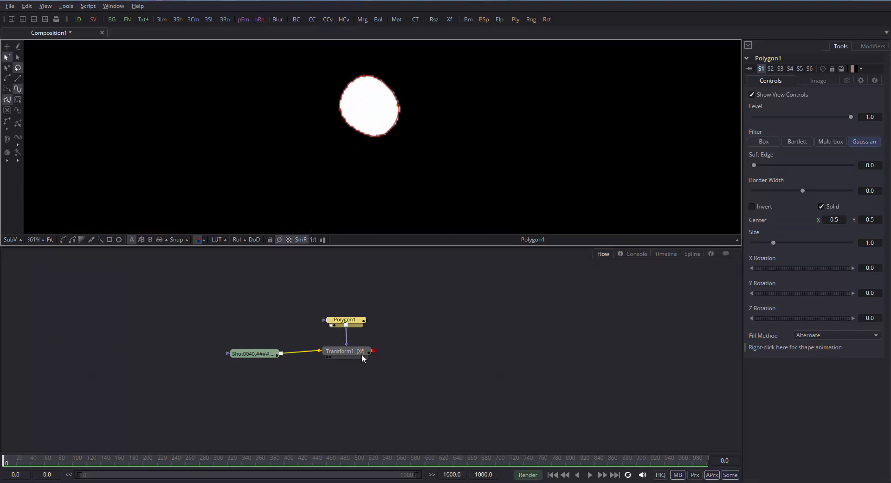
pyautogui.moveTo(361, 354); pyautogui.dragTo(454, 139)
pyautogui.moveTo(265, 354); pyautogui.dragTo(268, 152)
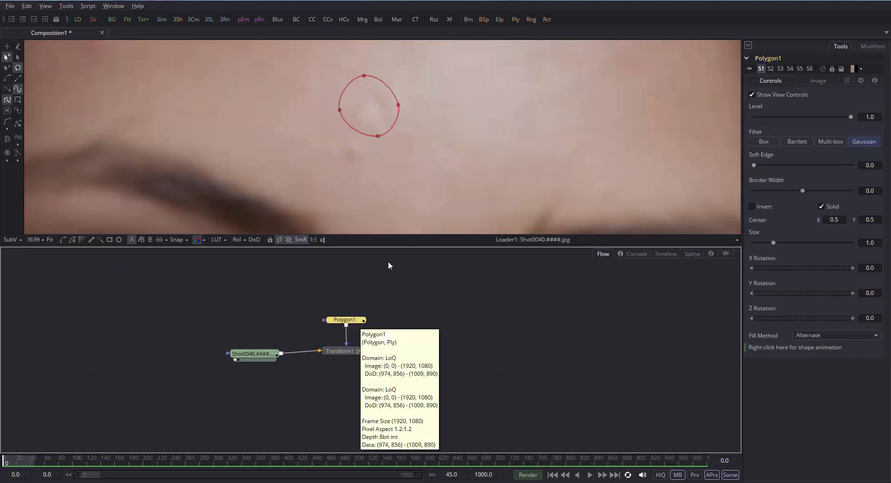
pyautogui.click(454, 324)
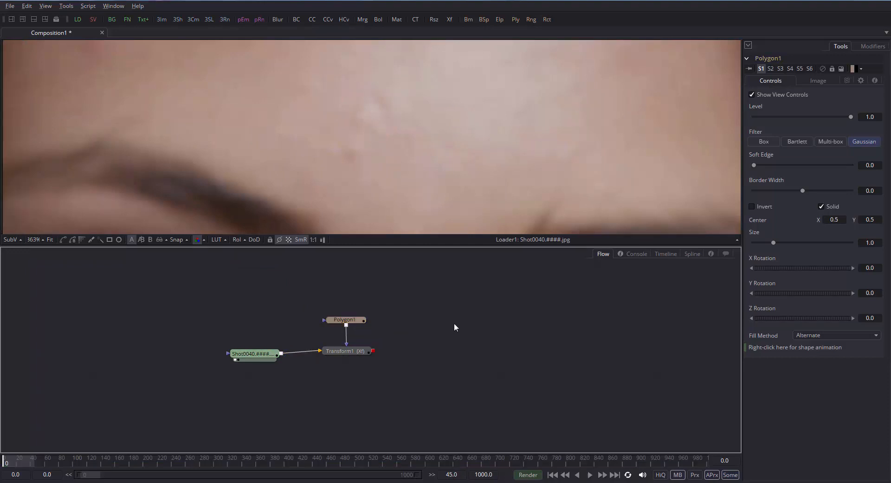
pyautogui.click(364, 320)
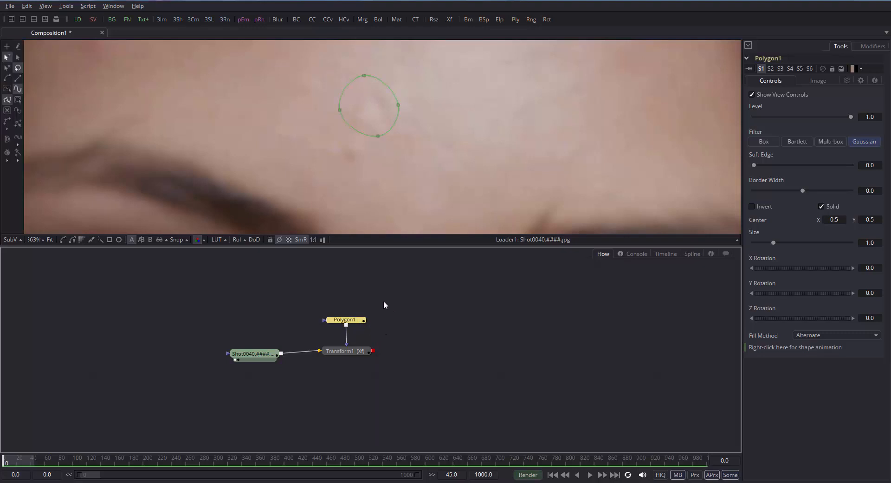
# Convert the forehead mask into a double polygon, expand its outer outline for a soft falloff, and check the matte and Transform1 result.
pyautogui.moveTo(443, 167); pyautogui.dragTo(283, 56)
pyautogui.click(7, 139)
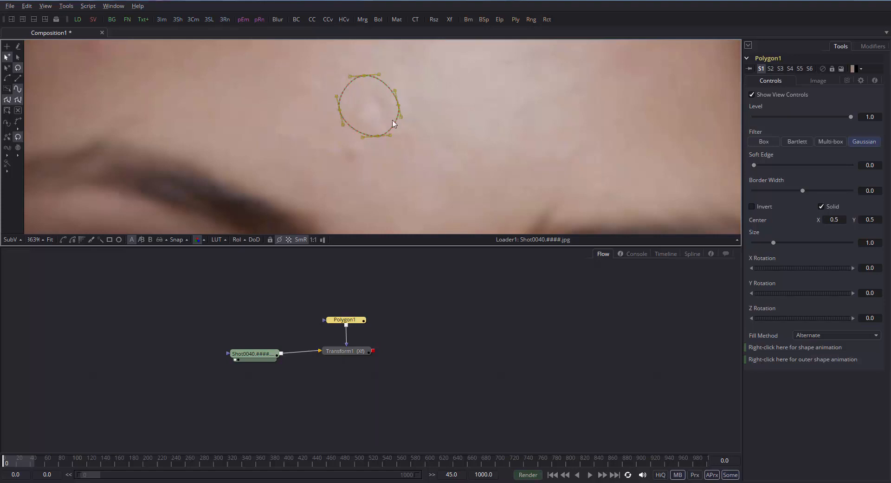
pyautogui.moveTo(376, 122)
pyautogui.mouseDown()
pyautogui.moveTo(396, 116)
pyautogui.moveTo(372, 125)
pyautogui.moveTo(378, 119)
pyautogui.mouseUp()
pyautogui.moveTo(344, 319); pyautogui.dragTo(370, 105)
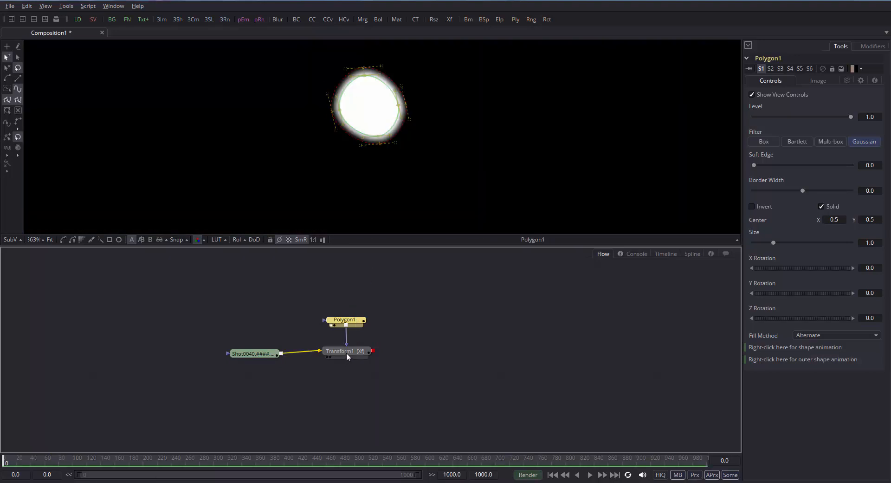
pyautogui.moveTo(346, 356); pyautogui.dragTo(374, 121)
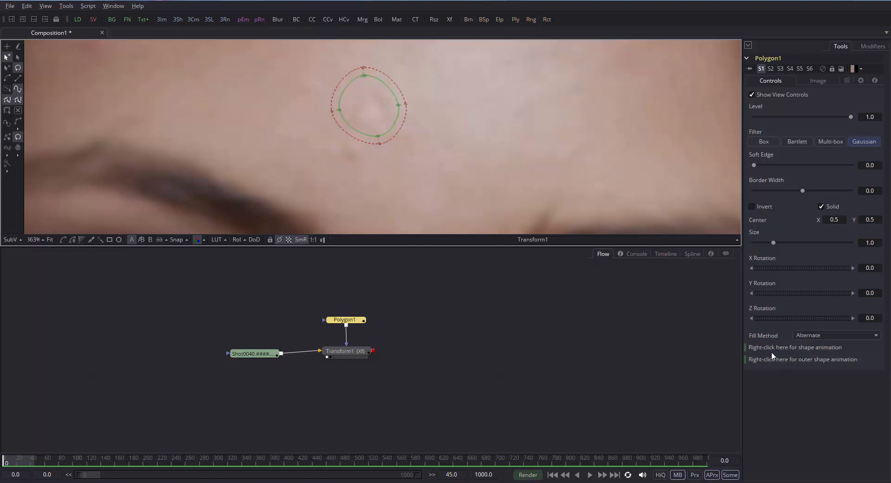
# Try moving the forehead mask by its centre control, and undo the move.
pyautogui.scroll(-2, 510, 171)
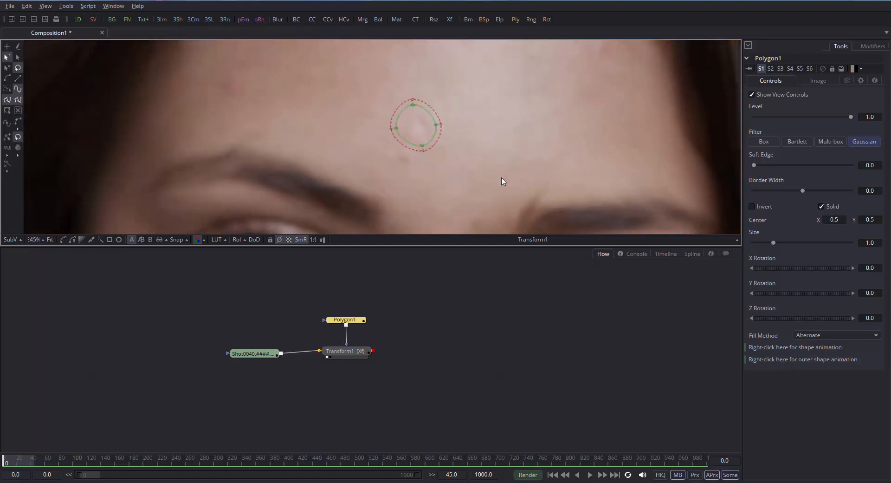
pyautogui.scroll(-3, 503, 181)
pyautogui.scroll(1, 386, 188)
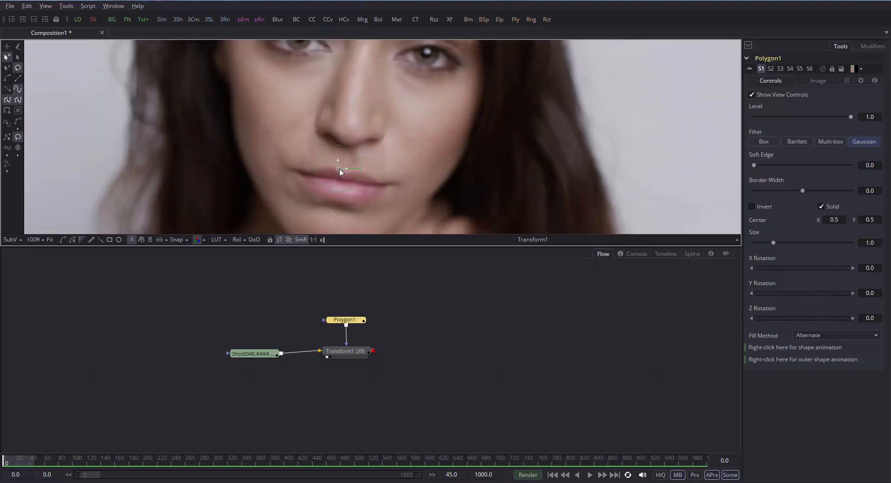
pyautogui.scroll(-3, 418, 139)
pyautogui.scroll(1, 393, 194)
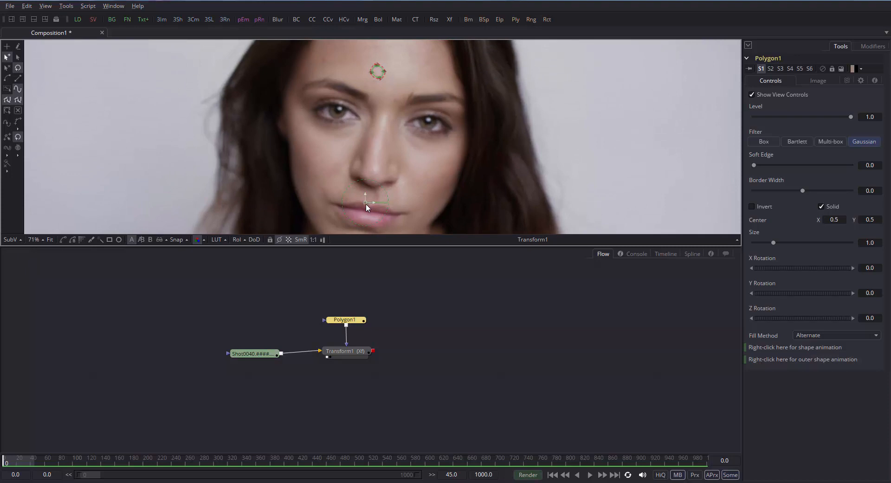
pyautogui.moveTo(367, 208); pyautogui.dragTo(407, 218)
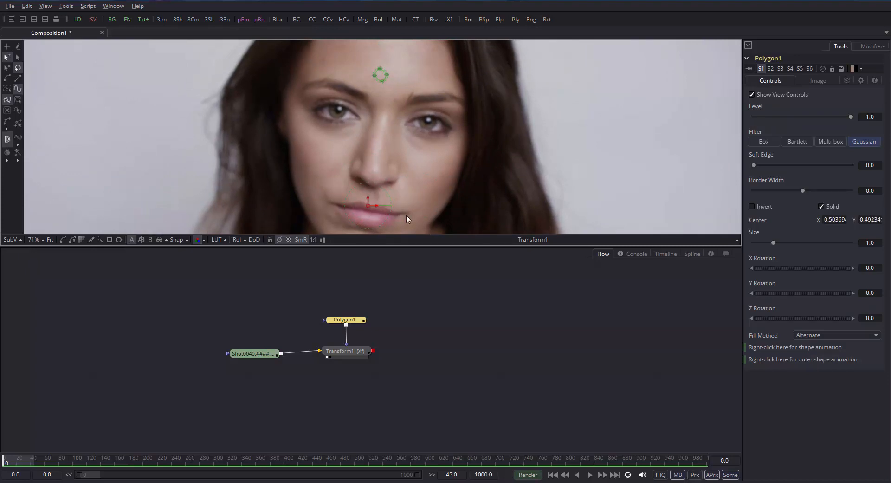
pyautogui.hotkey('ctrl', 'z')
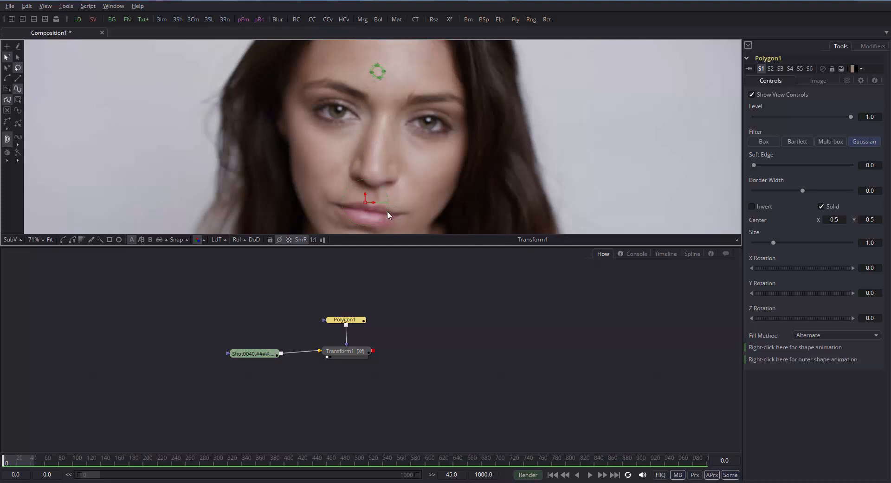
# Offset the Polygon mask's centre control from the shape toward the far side of the forehead, at about X 0.612, Y 0.794, keeping the mask in place.
pyautogui.click(366, 203)
pyautogui.scroll(5, 442, 87)
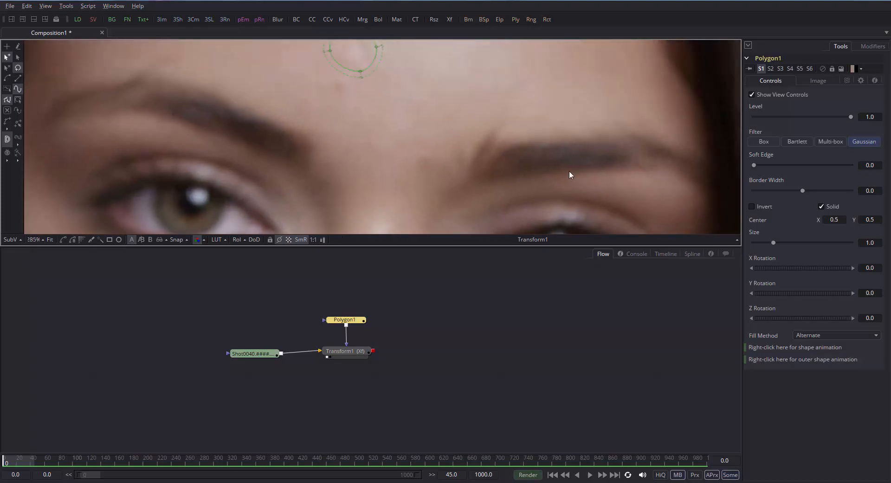
pyautogui.scroll(-5, 364, 154)
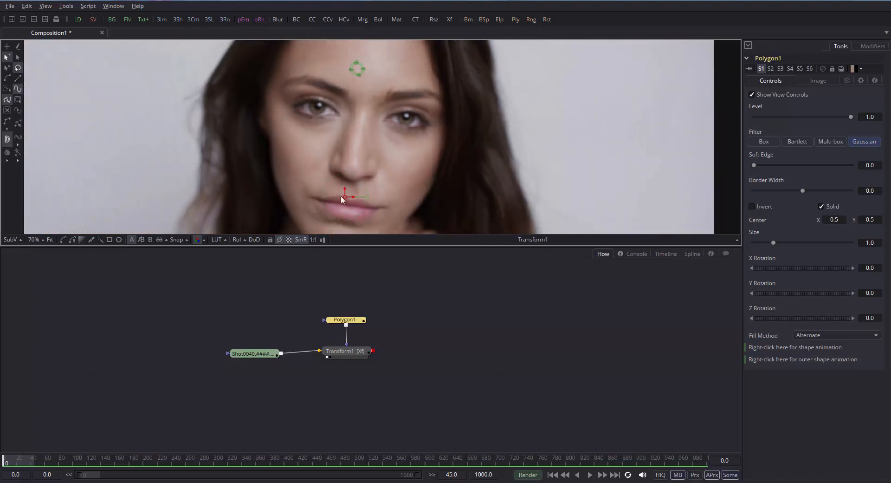
pyautogui.moveTo(345, 197); pyautogui.dragTo(382, 64)
pyautogui.scroll(3, 481, 84)
pyautogui.moveTo(383, 120); pyautogui.dragTo(386, 124)
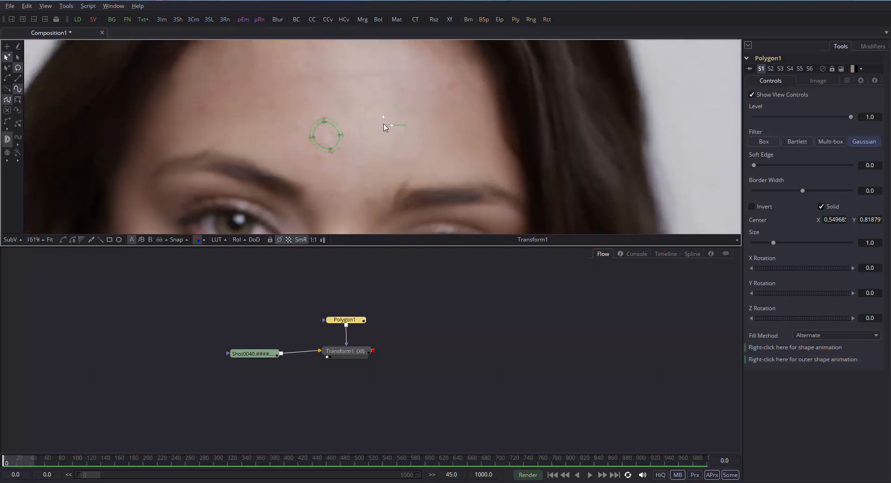
pyautogui.moveTo(491, 112); pyautogui.dragTo(491, 149)
# Look at the animation options for the mask's shape and outer shape.
pyautogui.rightClick(779, 349)
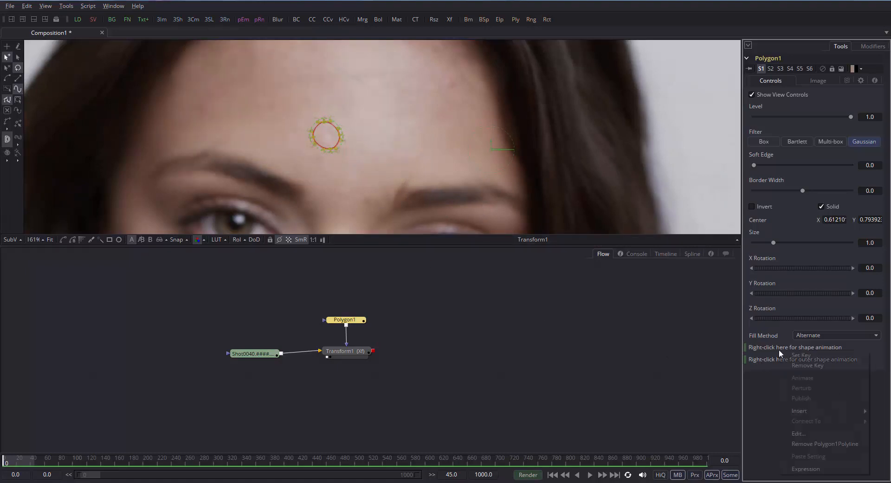
pyautogui.click(769, 369)
pyautogui.rightClick(767, 359)
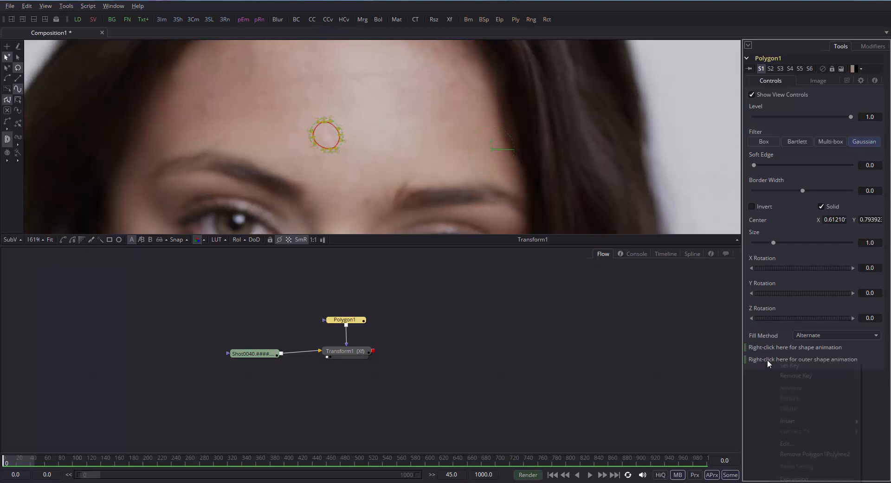
pyautogui.click(773, 360)
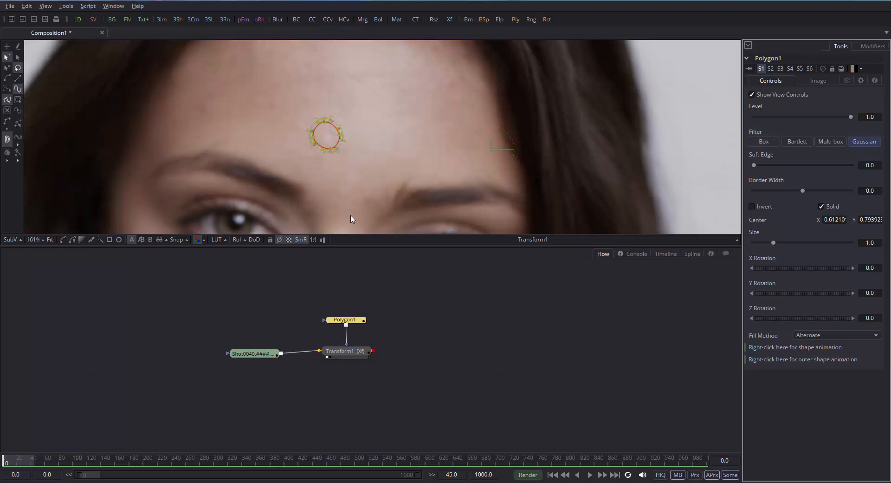
# Step through the opening frames and back to frame 0 to compare the mask with the forehead's movement.
pyautogui.press('Right')
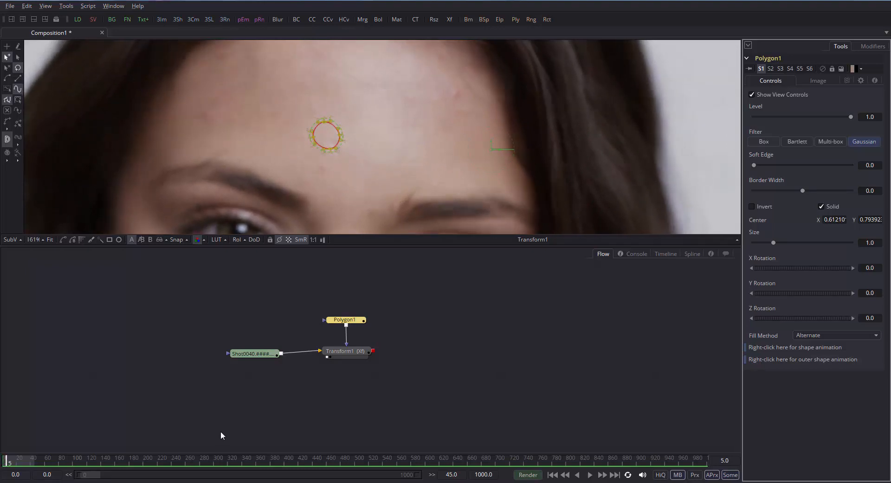
pyautogui.press('Right')
pyautogui.press('Left')
pyautogui.press('Left')
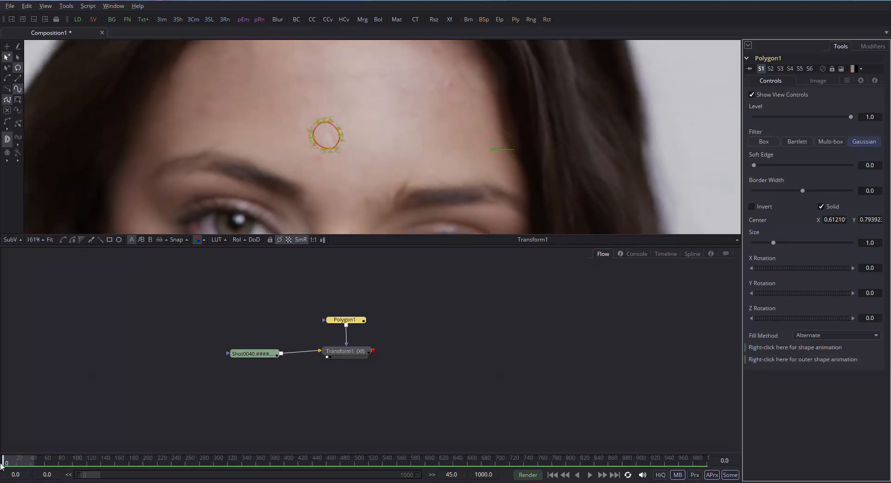
# Set the composition's global end frame to 45 and return to frame 0.
pyautogui.doubleClick(481, 474)
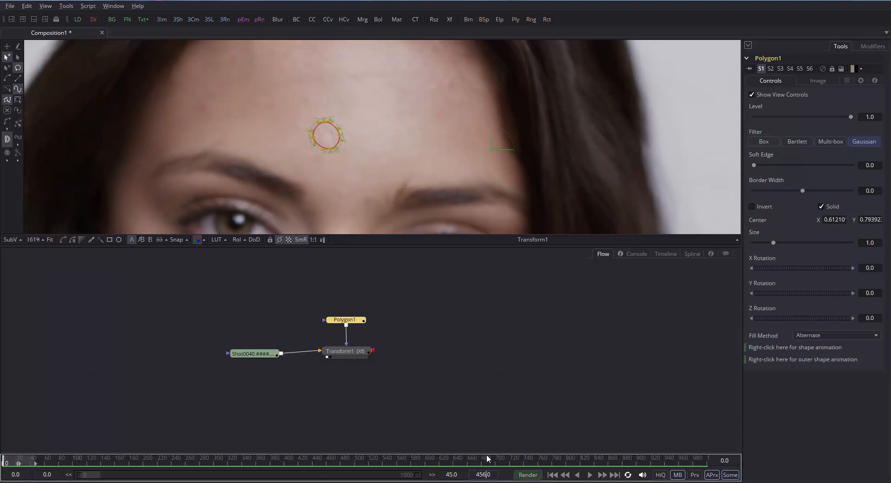
pyautogui.write('45.0')
pyautogui.press('Return')
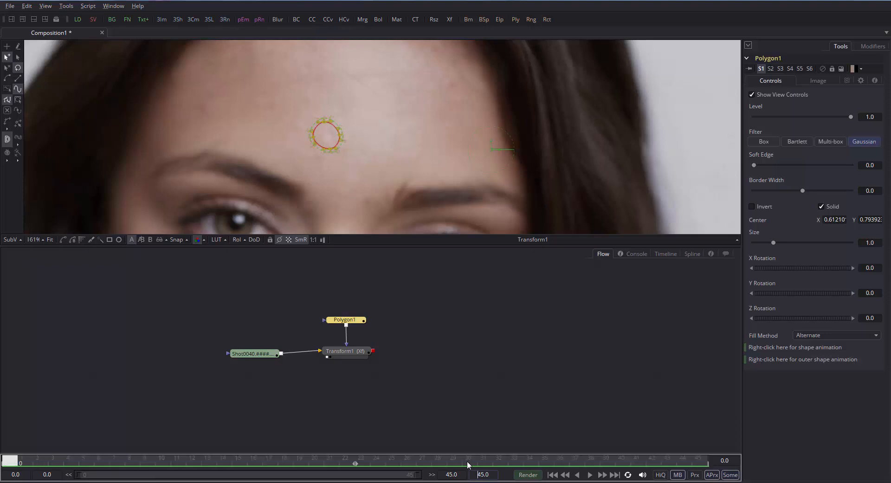
pyautogui.moveTo(46, 462); pyautogui.dragTo(11, 479)
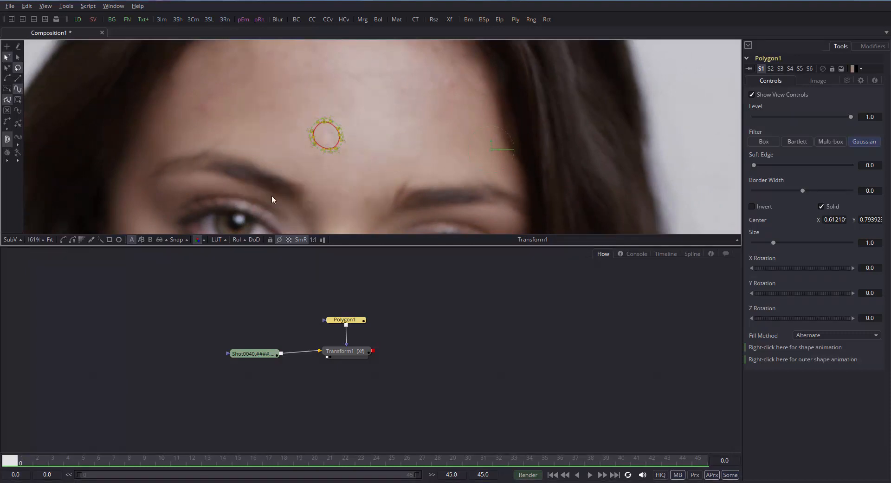
# Move the mask onto the forehead blemish at frame 11 and again at frame 16.
pyautogui.press('space')
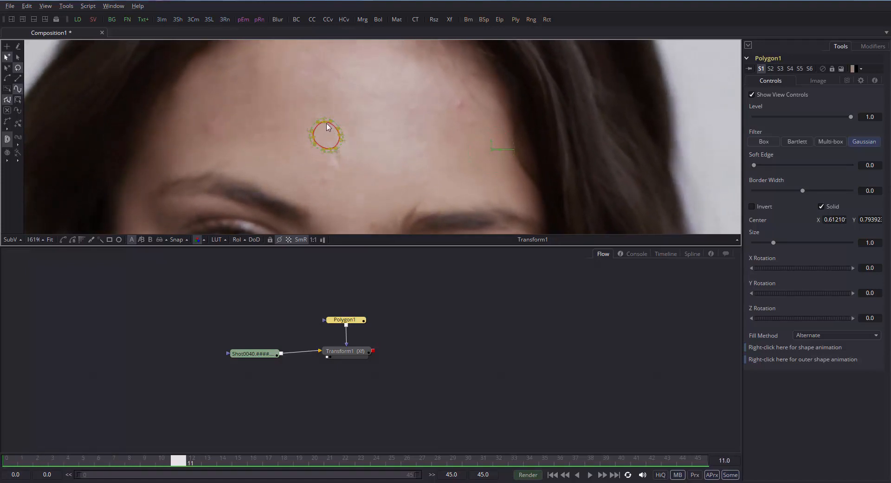
pyautogui.moveTo(327, 129); pyautogui.dragTo(335, 153)
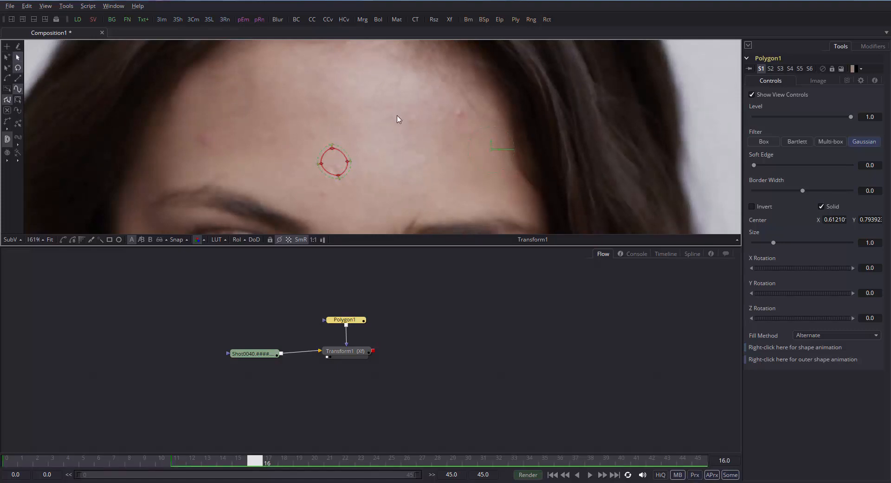
pyautogui.click(334, 168)
pyautogui.moveTo(337, 164); pyautogui.dragTo(337, 171)
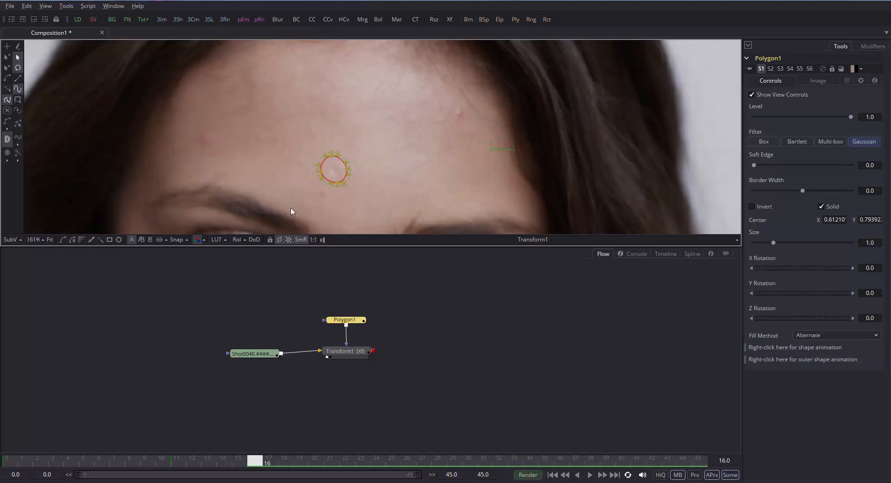
# Step back and forth between frames 11 and 16 to check how the mask follows the blemish.
pyautogui.press('Left')
pyautogui.press('Left')
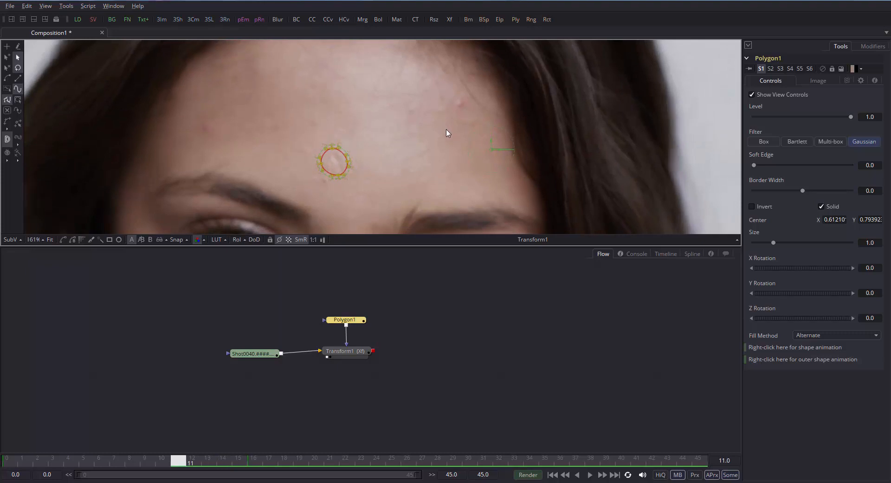
pyautogui.press('Right')
pyautogui.press('Right')
pyautogui.press('Right')
pyautogui.press('Right')
pyautogui.press('Right')
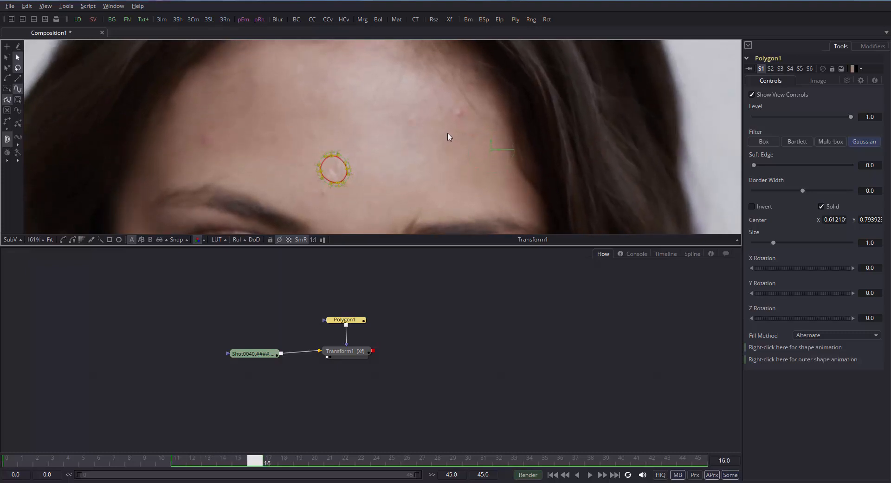
pyautogui.press('Left')
pyautogui.press('Left')
pyautogui.press('Left')
pyautogui.press('Left')
pyautogui.press('Right')
pyautogui.press('Right')
pyautogui.press('Right')
pyautogui.press('Right')
# Step ahead to find where the mask drifts, and move it onto the forehead blemish at frame 26.
pyautogui.press('Right')
pyautogui.press('Right')
pyautogui.press('Right')
pyautogui.press('Right')
pyautogui.press('Right')
pyautogui.press('Right')
pyautogui.press('Right')
pyautogui.press('Right')
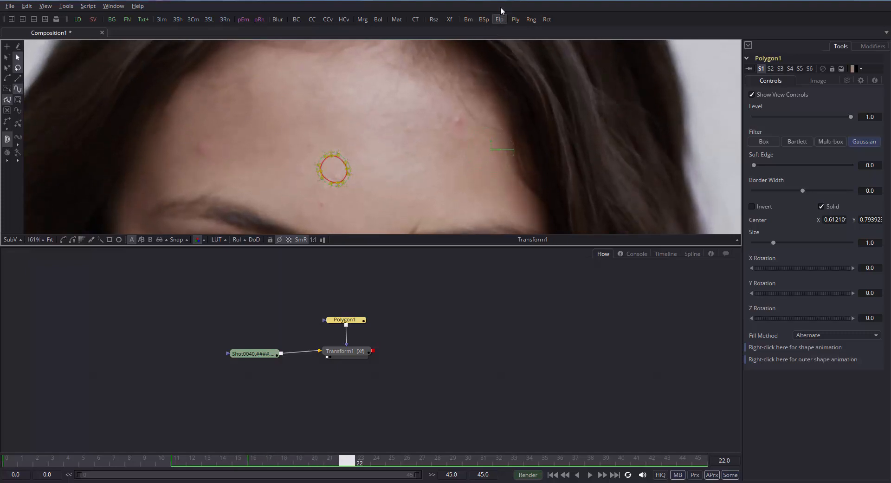
pyautogui.press('Right')
pyautogui.press('Right')
pyautogui.press('Right')
pyautogui.press('Right')
pyautogui.press('Right')
pyautogui.press('Left')
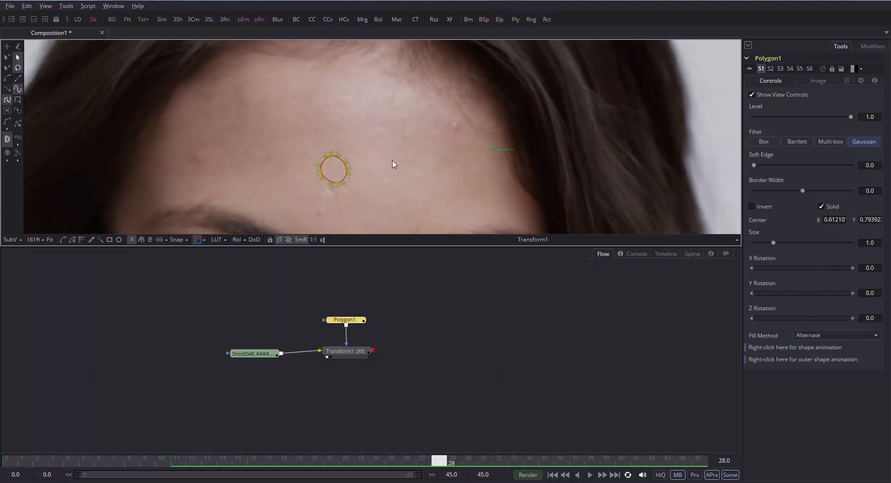
pyautogui.press('Left')
pyautogui.press('Left')
pyautogui.press('Left')
pyautogui.press('Left')
pyautogui.press('Right')
pyautogui.press('Right')
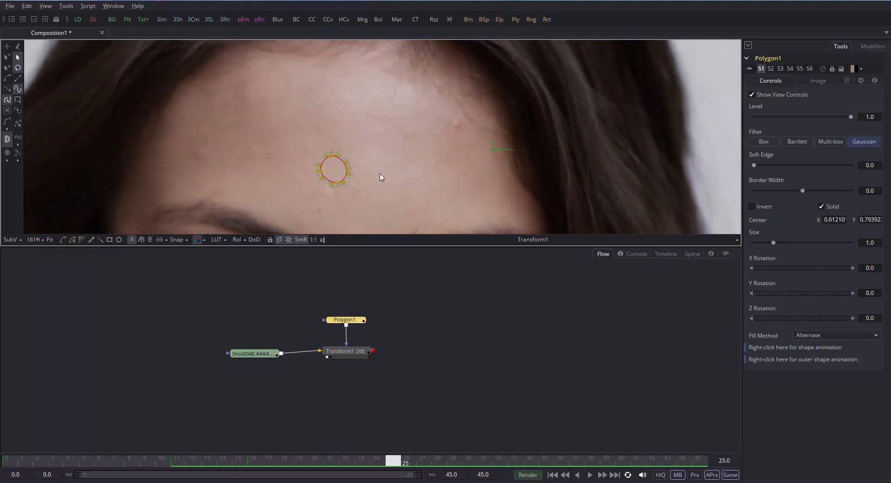
pyautogui.moveTo(336, 162); pyautogui.dragTo(329, 183)
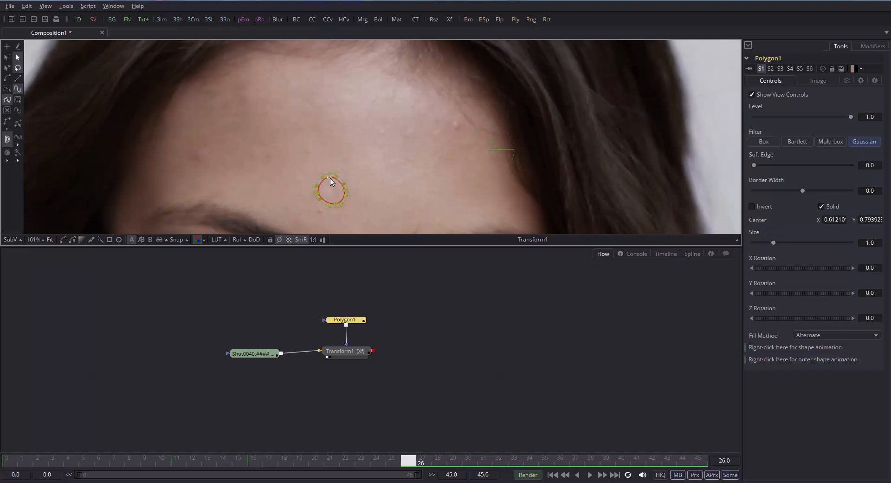
# Step back and forth between frames 17 and 26 to check how the mask follows the blemish.
pyautogui.press('Left')
pyautogui.press('Left')
pyautogui.press('Left')
pyautogui.press('Left')
pyautogui.press('Left')
pyautogui.press('Left')
pyautogui.press('Left')
pyautogui.press('Left')
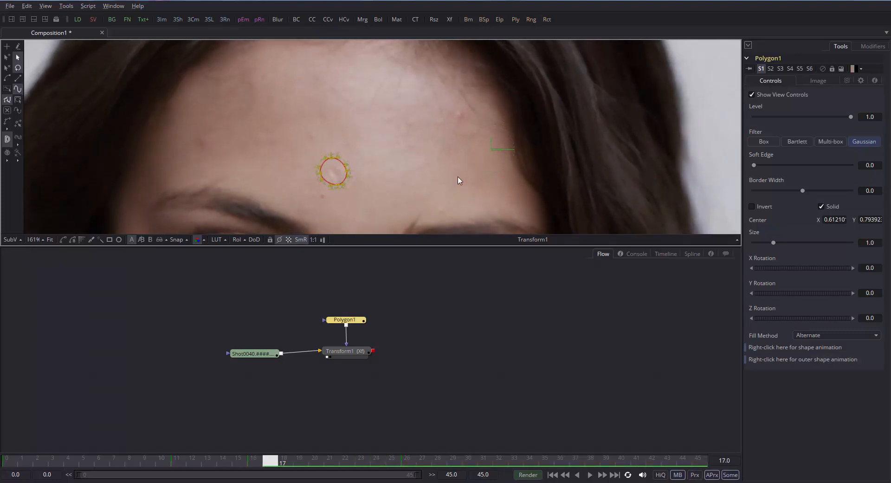
pyautogui.press('Right')
pyautogui.press('Right')
pyautogui.press('Right')
pyautogui.press('Right')
pyautogui.press('Right')
pyautogui.press('Right')
pyautogui.press('Right')
pyautogui.press('Right')
pyautogui.press('Right')
pyautogui.press('Left')
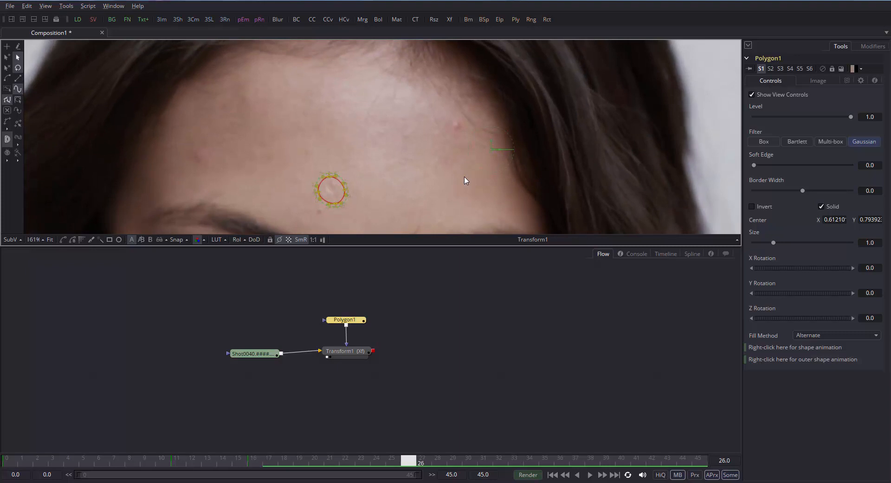
# Step ahead to frame 30 and move the mask onto the forehead blemish.
pyautogui.press('Right')
pyautogui.press('Right')
pyautogui.press('Right')
pyautogui.press('Right')
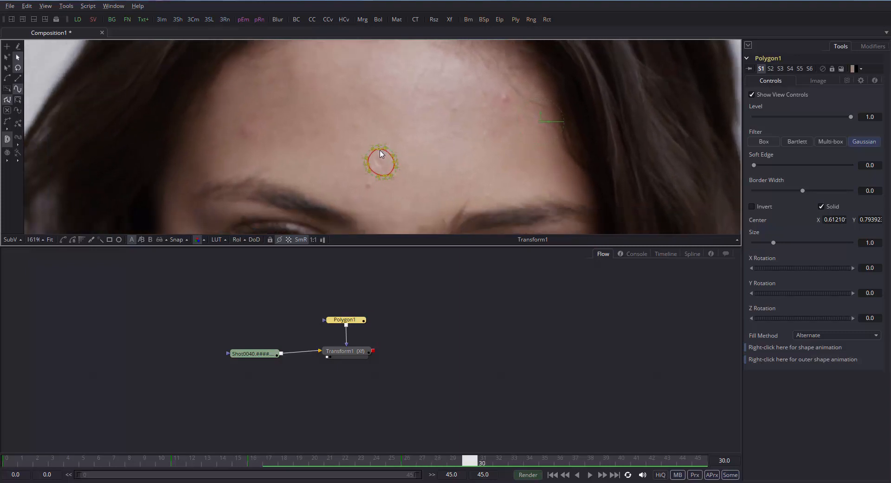
# Step back and forth between frames 27 and 36 to check where the mask drifts off the blemish.
pyautogui.press('Left')
pyautogui.press('Left')
pyautogui.press('Left')
pyautogui.press('Left')
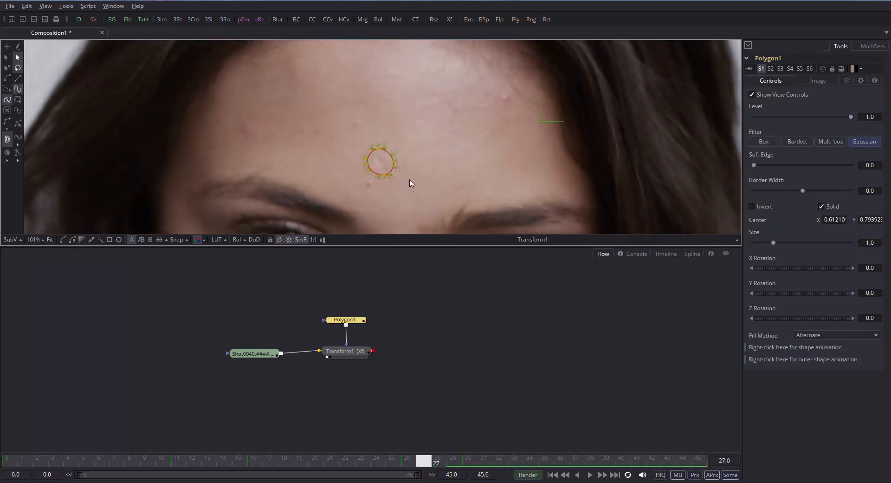
pyautogui.press('Right')
pyautogui.press('Right')
pyautogui.press('Right')
pyautogui.press('Right')
pyautogui.press('Right')
pyautogui.press('Right')
pyautogui.press('Right')
pyautogui.press('Right')
pyautogui.press('Right')
pyautogui.press('Right')
pyautogui.press('Right')
pyautogui.press('Right')
pyautogui.press('Right')
pyautogui.press('Right')
pyautogui.press('Right')
pyautogui.press('Right')
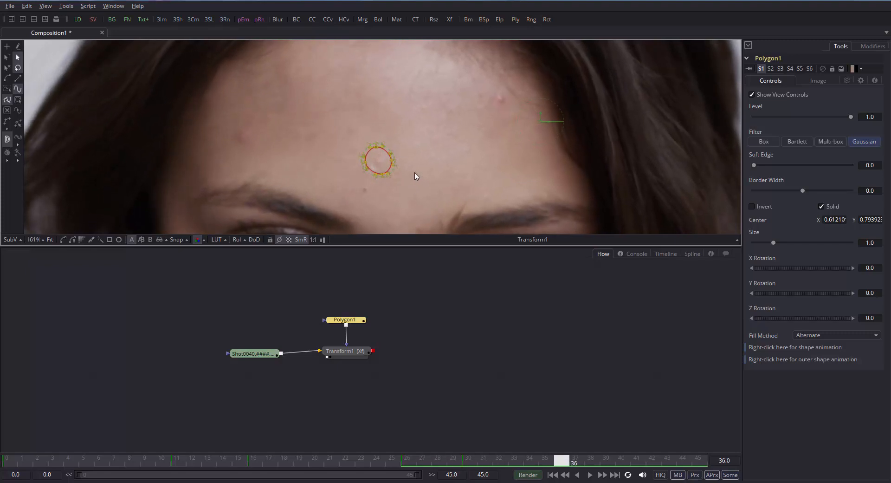
pyautogui.press('Left')
pyautogui.press('Left')
pyautogui.press('Left')
pyautogui.press('Left')
pyautogui.press('Left')
pyautogui.press('Left')
pyautogui.press('Left')
pyautogui.press('Left')
pyautogui.press('Left')
pyautogui.press('Left')
pyautogui.press('Left')
pyautogui.press('Left')
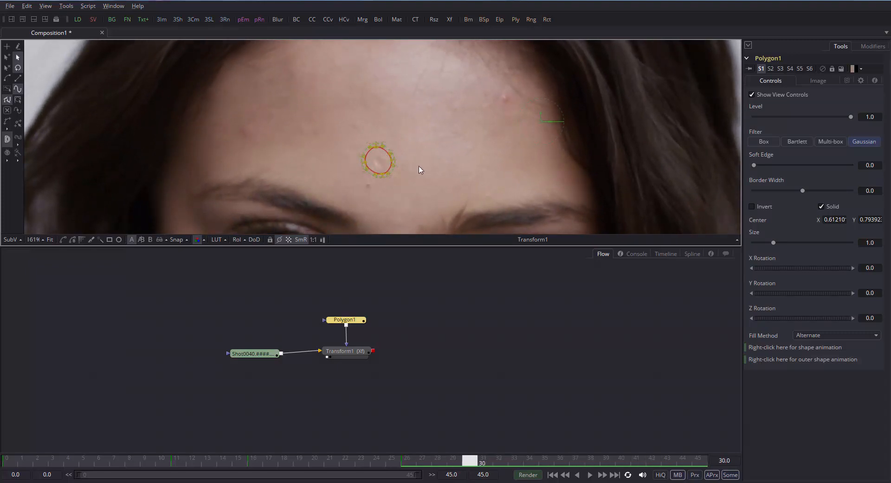
# Move the mask onto the forehead blemish at frame 36.
pyautogui.press('Right')
pyautogui.press('Right')
pyautogui.press('Right')
pyautogui.press('Right')
pyautogui.press('Right')
pyautogui.press('Right')
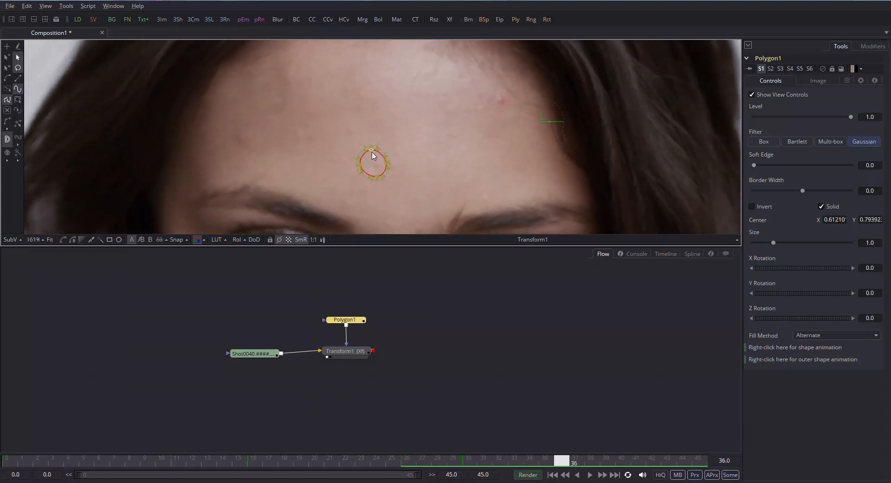
# Step back and forth between frames 30 and 36 to check how the mask follows the blemish.
pyautogui.press('Left')
pyautogui.press('Left')
pyautogui.press('Left')
pyautogui.press('Left')
pyautogui.press('Left')
pyautogui.press('Left')
pyautogui.press('Right')
pyautogui.press('Right')
pyautogui.press('Right')
pyautogui.press('Right')
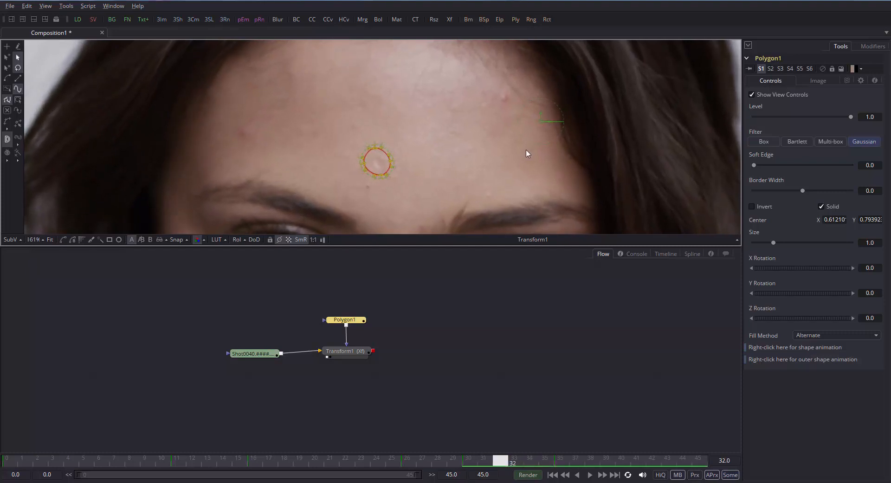
# Step ahead to find where the mask drifts, and move it down onto the forehead blemish at frame 40.
pyautogui.press('Right')
pyautogui.press('Right')
pyautogui.press('Right')
pyautogui.press('Right')
pyautogui.press('Right')
pyautogui.press('Right')
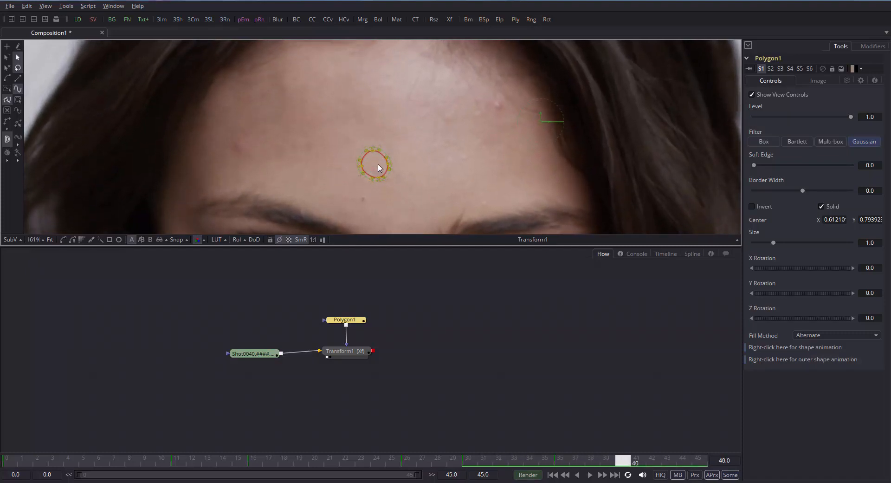
pyautogui.press('Left')
pyautogui.press('Left')
pyautogui.press('Right')
pyautogui.press('Right')
pyautogui.press('Right')
pyautogui.press('Left')
pyautogui.moveTo(374, 150); pyautogui.dragTo(373, 162)
# Step back and forth between frames 34 and 39 to check how the mask follows the blemish.
pyautogui.press('Left')
pyautogui.press('Left')
pyautogui.press('Left')
pyautogui.press('Left')
pyautogui.press('Left')
pyautogui.press('Left')
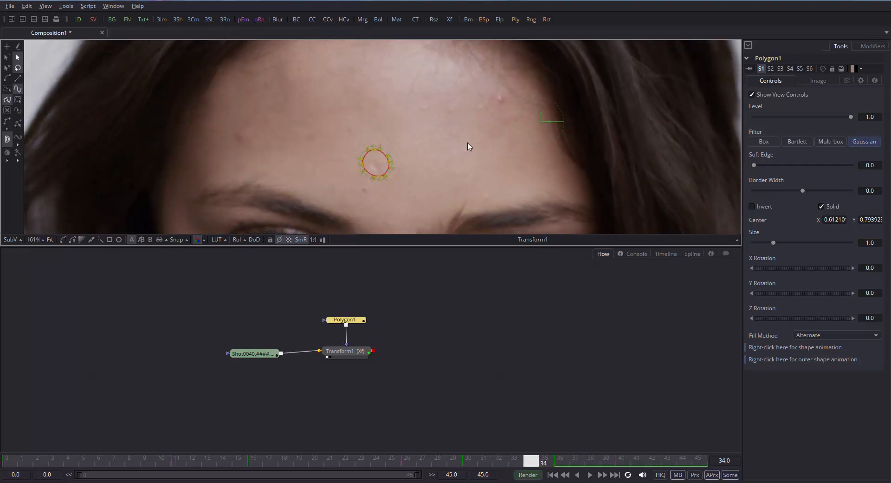
pyautogui.press('Right')
pyautogui.press('Right')
pyautogui.press('Right')
pyautogui.press('Right')
pyautogui.press('Right')
pyautogui.press('Right')
pyautogui.press('Right')
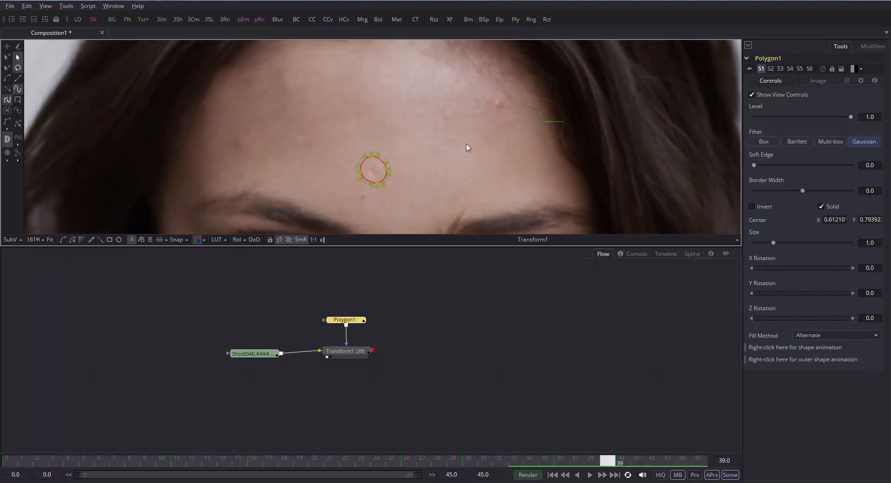
# Move the mask down onto the forehead blemish at the last frame, 45.
pyautogui.press('Right')
pyautogui.press('Right')
pyautogui.press('Right')
pyautogui.press('Right')
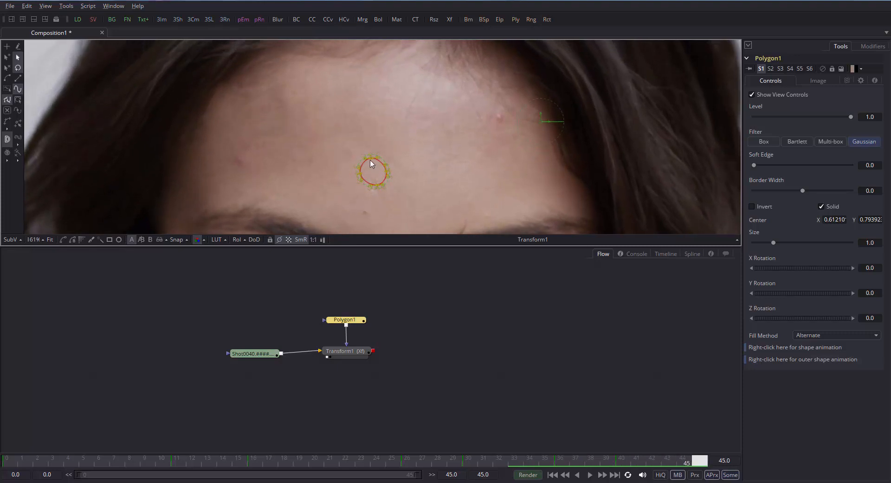
pyautogui.moveTo(371, 163)
pyautogui.mouseDown()
pyautogui.moveTo(373, 191)
pyautogui.moveTo(365, 194)
pyautogui.moveTo(368, 178)
pyautogui.mouseUp()
# Step back and forth through the final frames up to 45 to check how the mask follows the blemish.
pyautogui.press('Left')
pyautogui.press('Left')
pyautogui.press('Left')
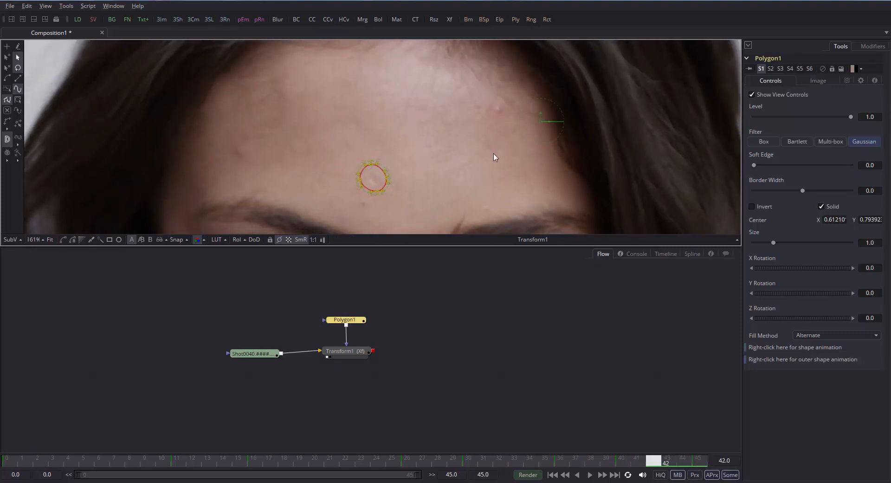
pyautogui.press('Left')
pyautogui.press('Left')
pyautogui.press('Right')
pyautogui.press('Right')
pyautogui.press('Right')
pyautogui.press('Right')
pyautogui.press('Right')
pyautogui.press('Right')
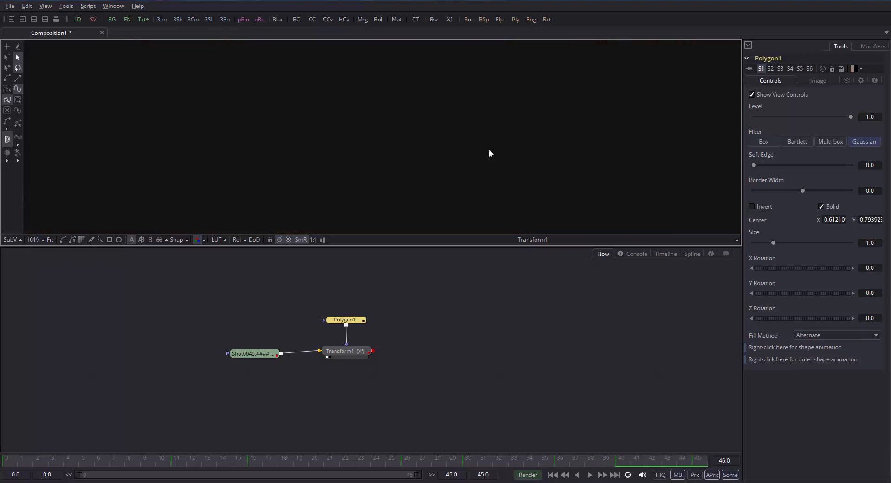
# Rewind, play and scrub through the shot to check the mask's motion against the blemish.
pyautogui.press('Left')
pyautogui.press('Left')
pyautogui.press('Left')
pyautogui.press('Left')
pyautogui.press('Left')
pyautogui.press('Left')
pyautogui.press('Left')
pyautogui.press('Left')
pyautogui.press('Left')
pyautogui.press('Left')
pyautogui.press('Left')
pyautogui.press('Left')
pyautogui.press('Left')
pyautogui.press('Left')
pyautogui.press('Left')
pyautogui.press('Left')
pyautogui.press('Left')
pyautogui.press('Left')
pyautogui.press('Left')
pyautogui.press('Left')
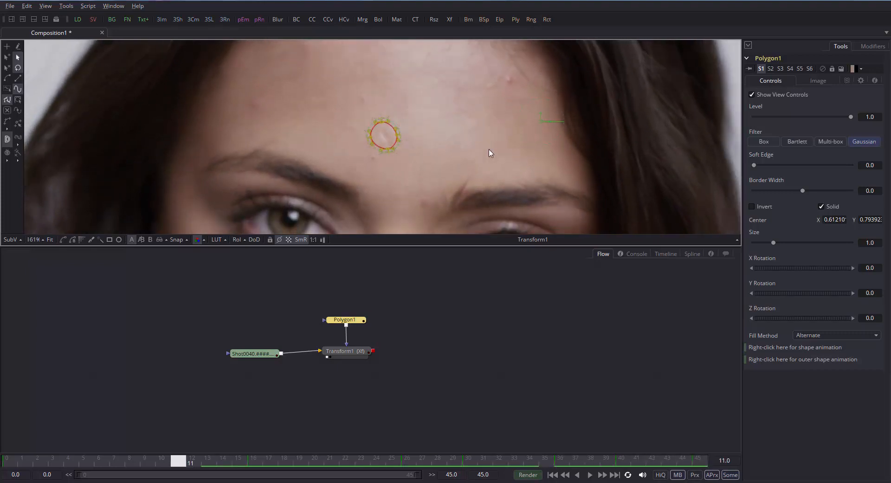
pyautogui.press('space')
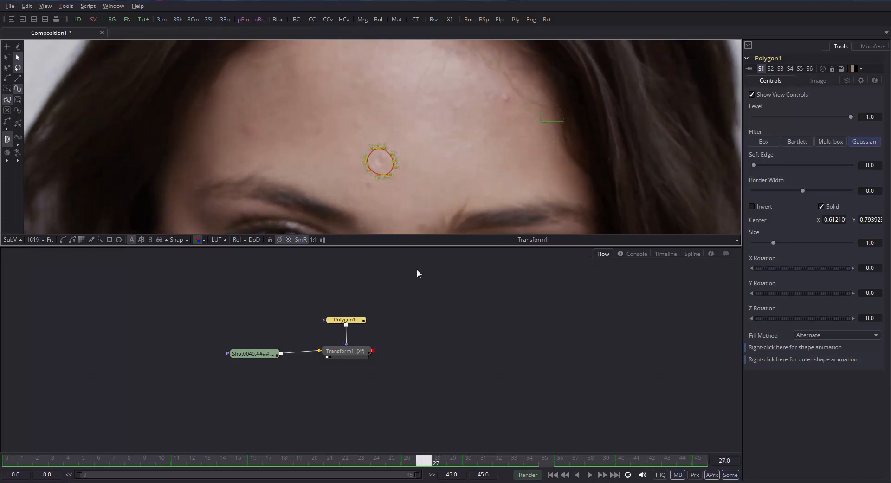
pyautogui.moveTo(257, 462); pyautogui.dragTo(525, 156)
pyautogui.moveTo(355, 462)
pyautogui.mouseDown()
pyautogui.moveTo(225, 457)
pyautogui.moveTo(362, 457)
pyautogui.mouseUp()
# Show the animation curves of Polygon1's inner and outer shapes in the Spline editor.
pyautogui.click(666, 253)
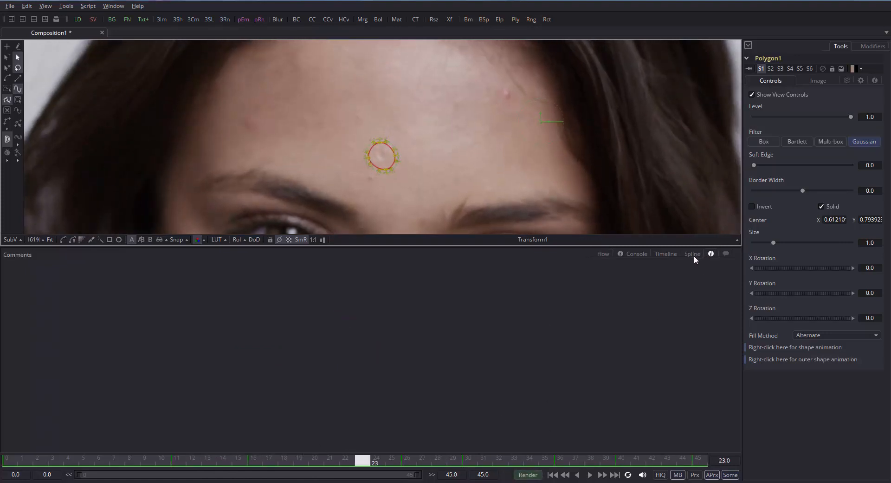
pyautogui.click(692, 253)
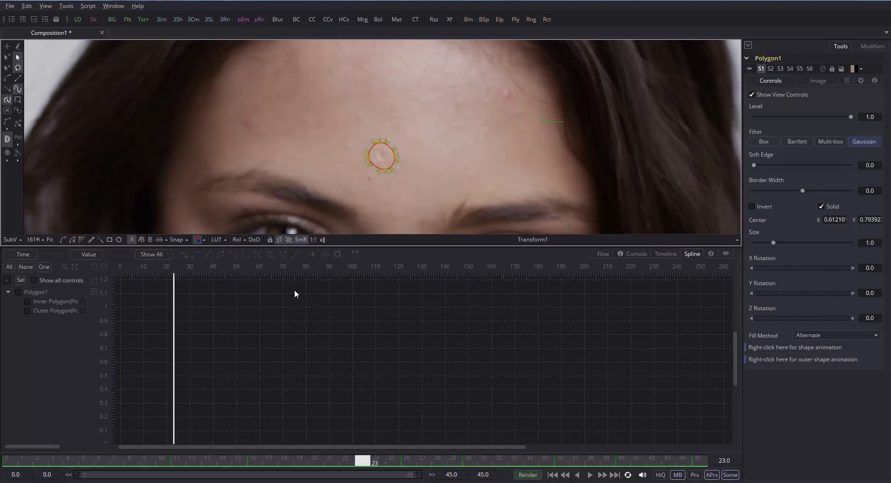
pyautogui.click(36, 292)
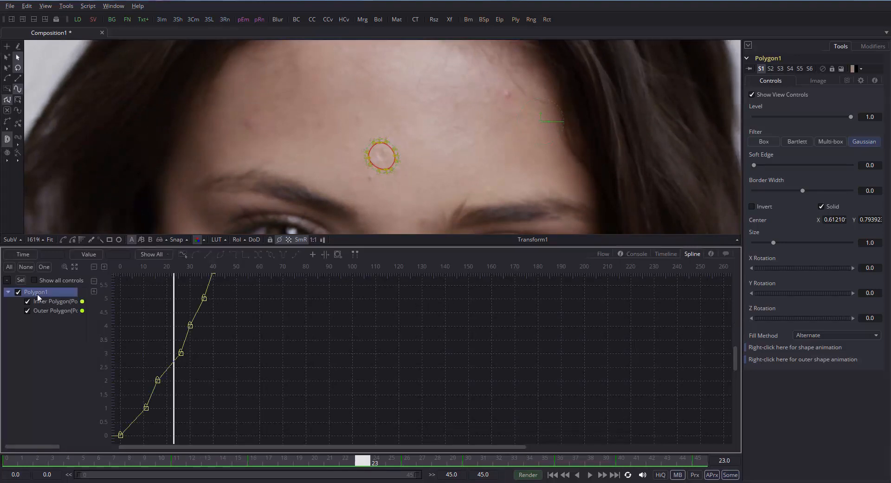
# Expand Polygon1 in the Timeline editor to show its keyframes, and go to frame 20.
pyautogui.click(665, 254)
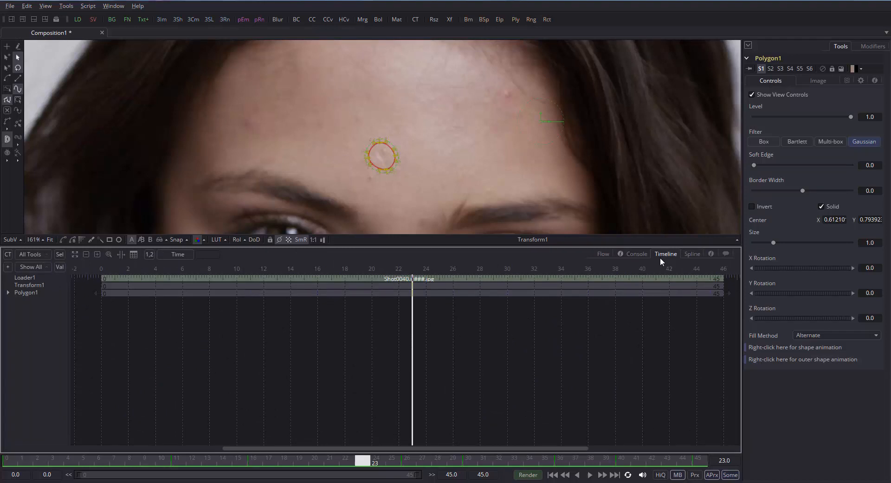
pyautogui.click(26, 293)
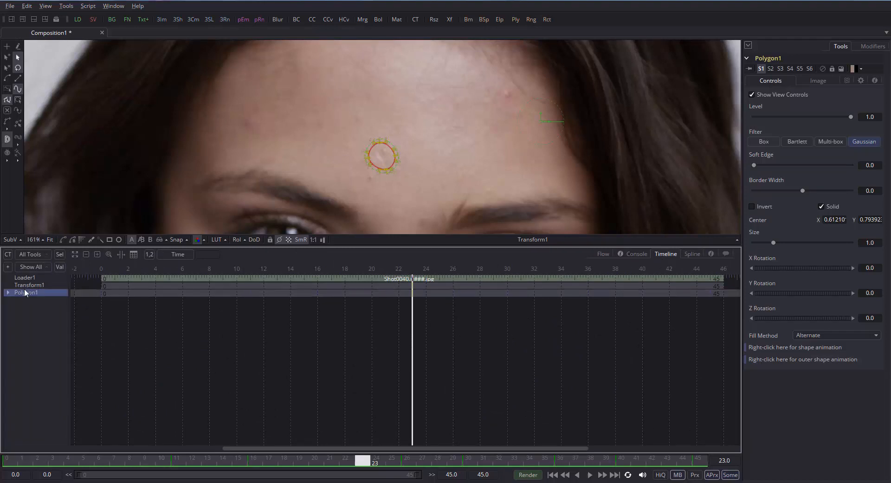
pyautogui.click(8, 293)
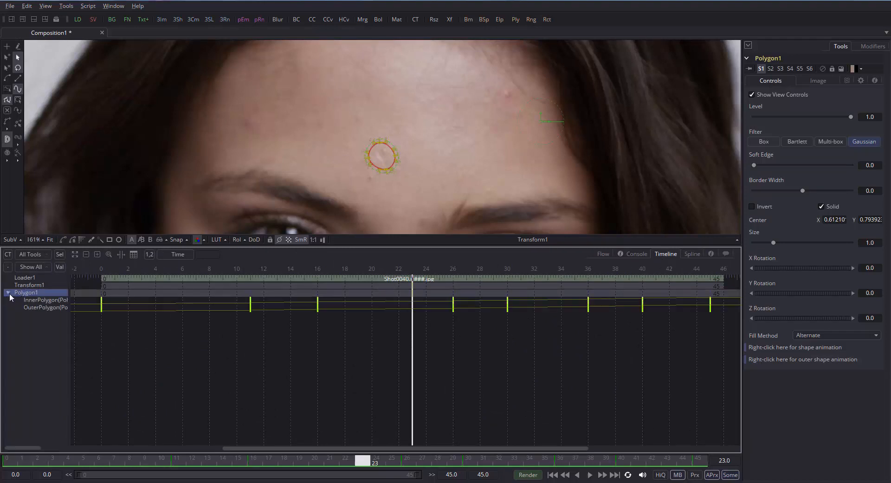
pyautogui.click(416, 330)
pyautogui.click(372, 328)
# Delete Polygon1's keyframes at frame 26 in the Timeline editor, and undo the deletion.
pyautogui.moveTo(453, 307)
pyautogui.mouseDown()
pyautogui.moveTo(422, 308)
pyautogui.moveTo(439, 308)
pyautogui.mouseUp()
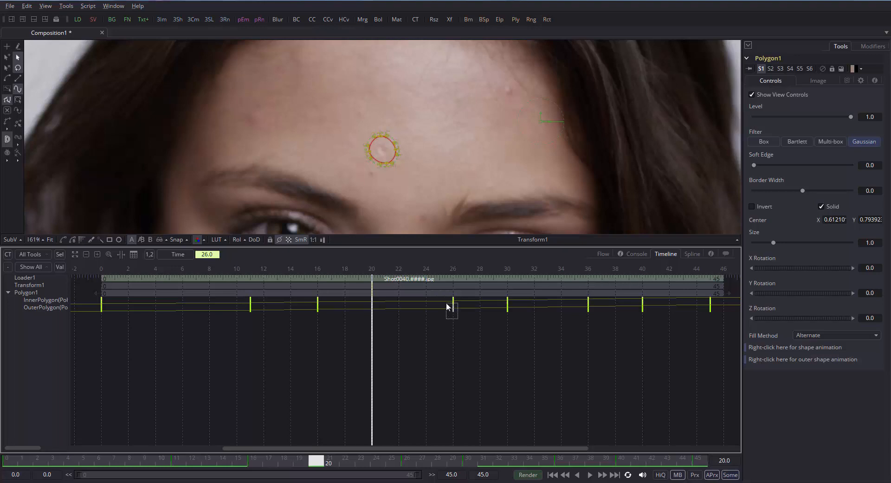
pyautogui.press('Delete')
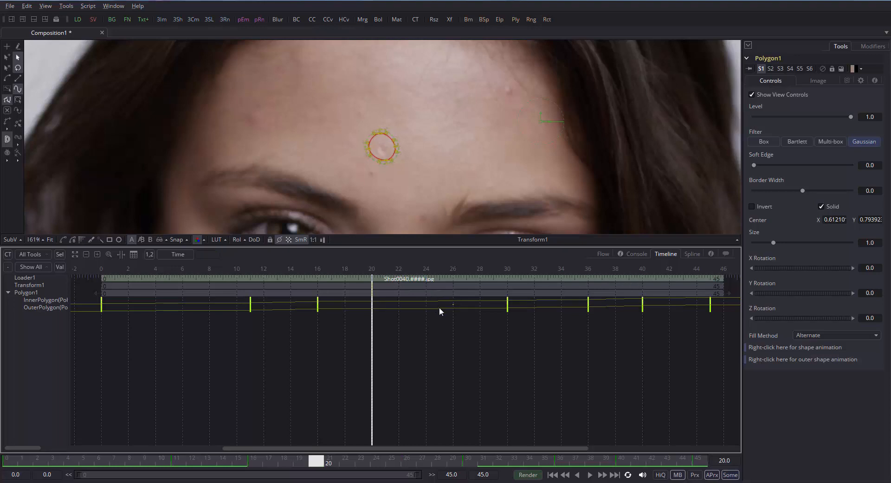
pyautogui.hotkey('ctrl', 'z')
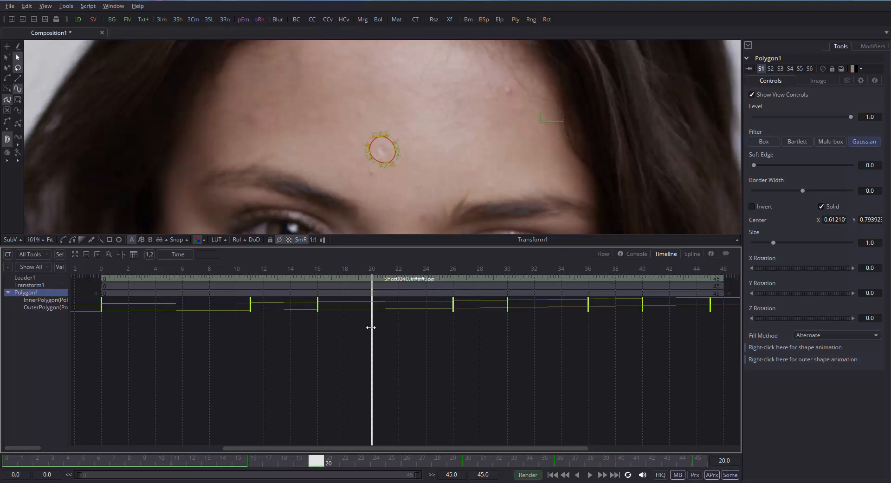
# Review the mask's motion from frame 15, and nudge the mask onto the forehead blemish at frame 30.
pyautogui.moveTo(370, 324); pyautogui.dragTo(304, 345)
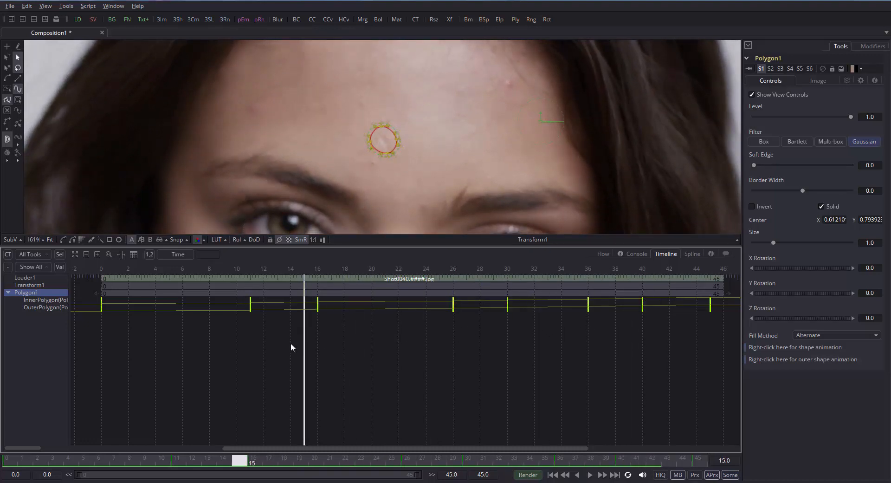
pyautogui.press('space')
pyautogui.moveTo(466, 327); pyautogui.dragTo(503, 339)
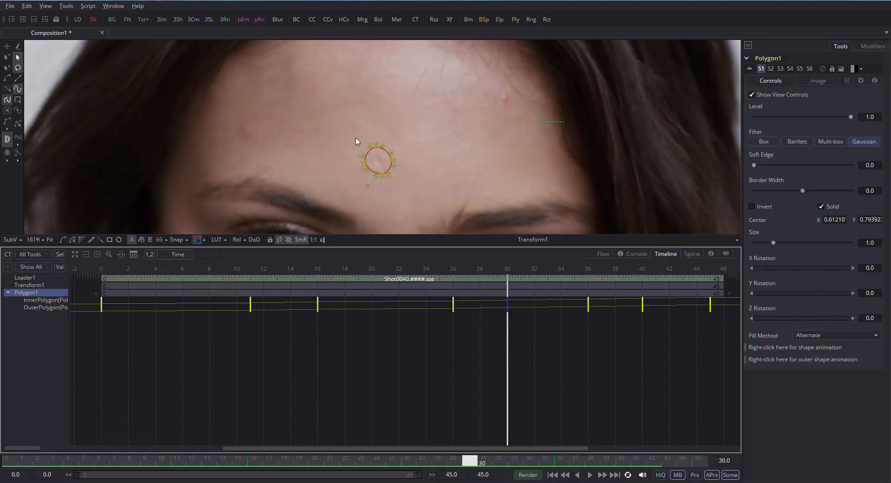
pyautogui.moveTo(381, 174); pyautogui.dragTo(384, 175)
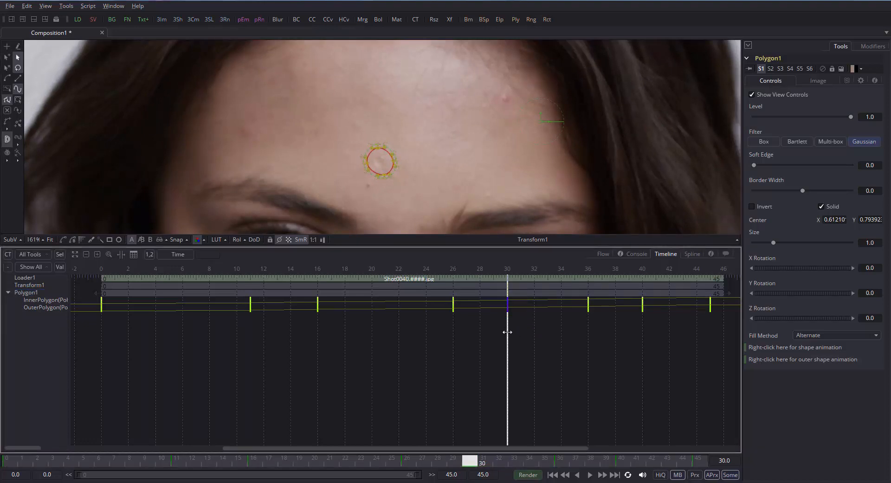
# Nudge the mask onto the forehead blemish at frame 28 and again at frame 26.
pyautogui.moveTo(507, 328); pyautogui.dragTo(479, 345)
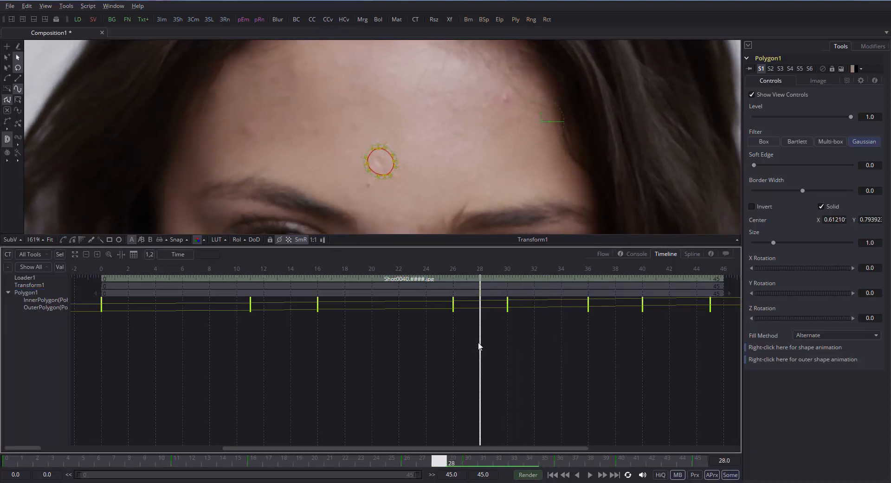
pyautogui.scroll(-2, 385, 181)
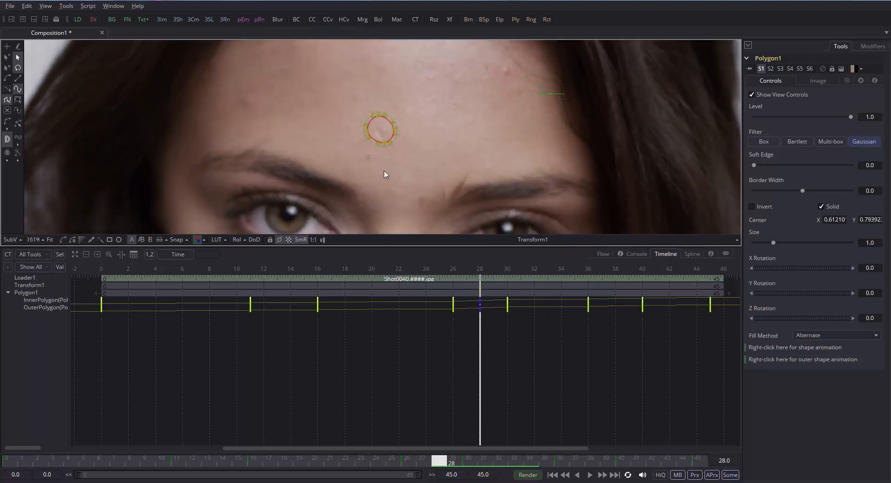
pyautogui.moveTo(479, 352); pyautogui.dragTo(452, 357)
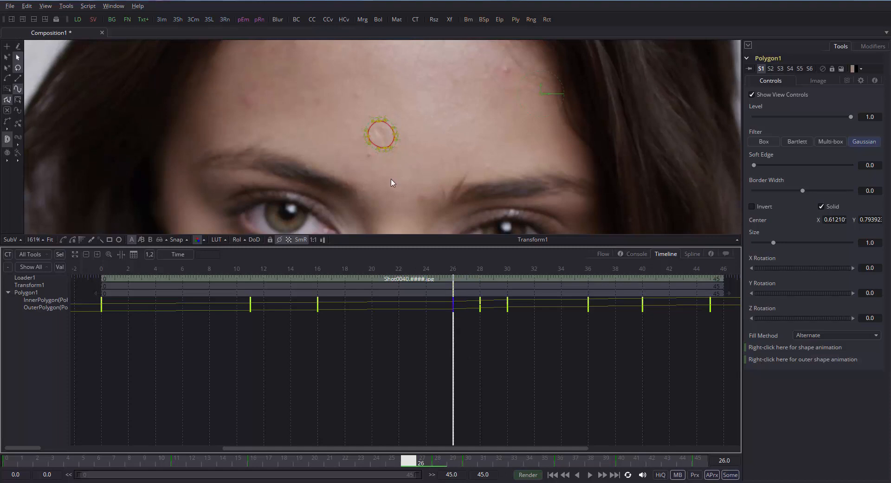
pyautogui.moveTo(385, 151); pyautogui.dragTo(385, 148)
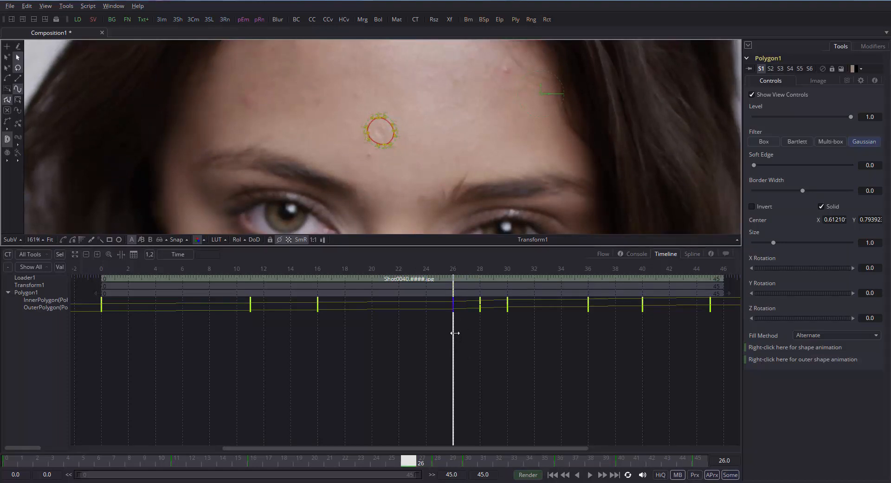
# Play the shot to check the mask's motion around the adjusted keyframes.
pyautogui.moveTo(455, 333); pyautogui.dragTo(339, 336)
pyautogui.press('space')
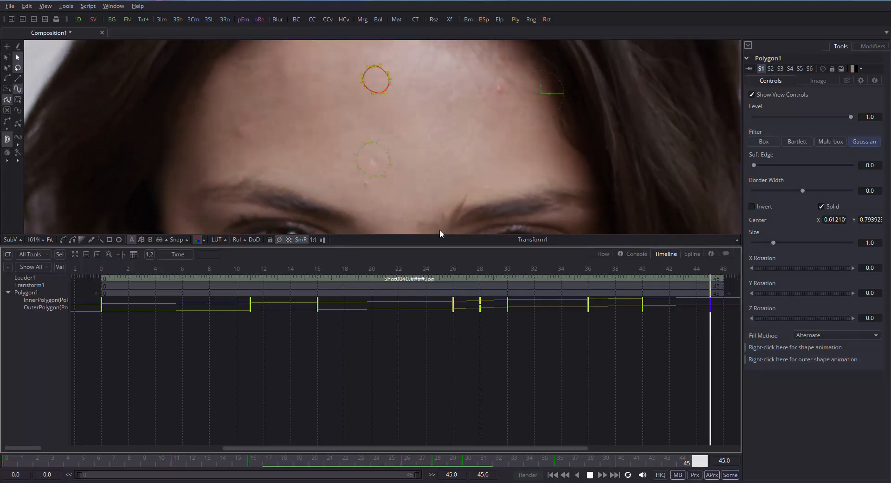
pyautogui.press('space')
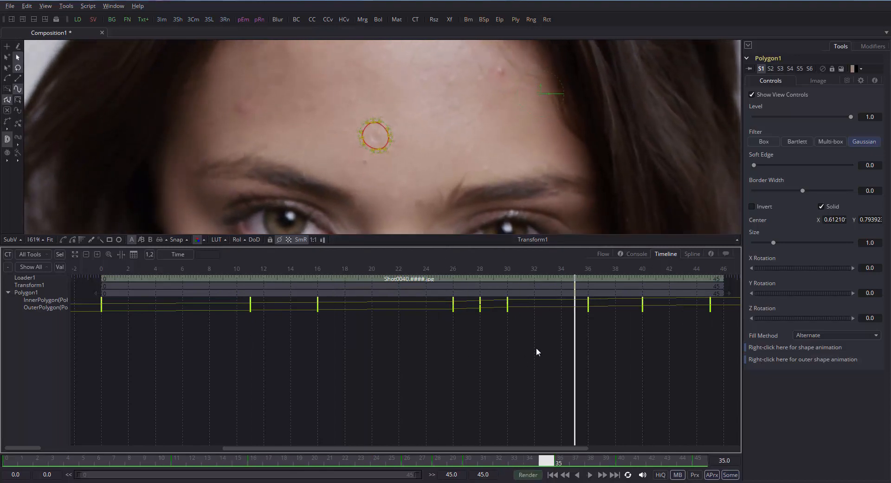
# Go to frame 11, return to the node flow and play the shot to check the mask's motion.
pyautogui.moveTo(574, 333); pyautogui.dragTo(250, 338)
pyautogui.click(604, 253)
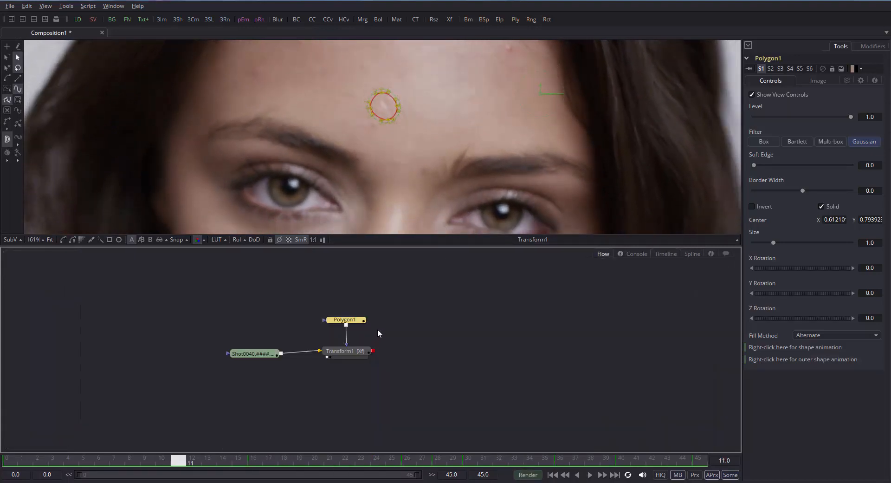
pyautogui.press('space')
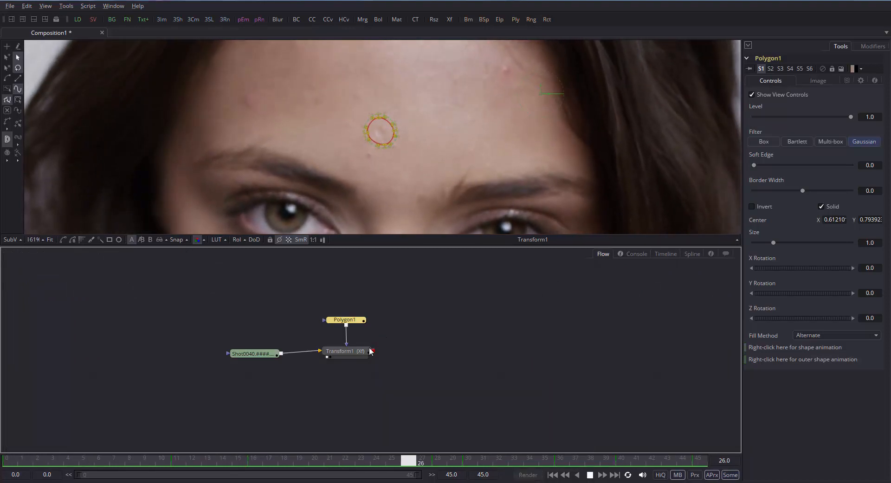
pyautogui.press('space')
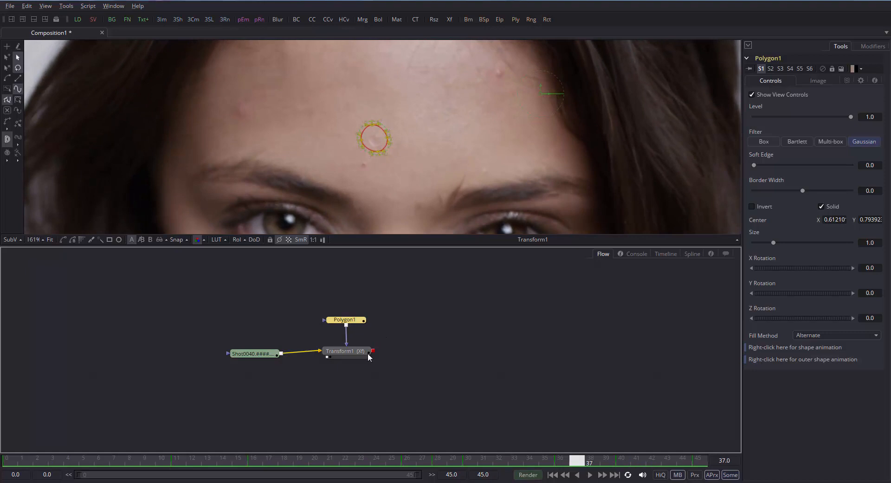
# Play the shot, go back to frame 6 and play again to check how the mask follows the blemish.
pyautogui.press('space')
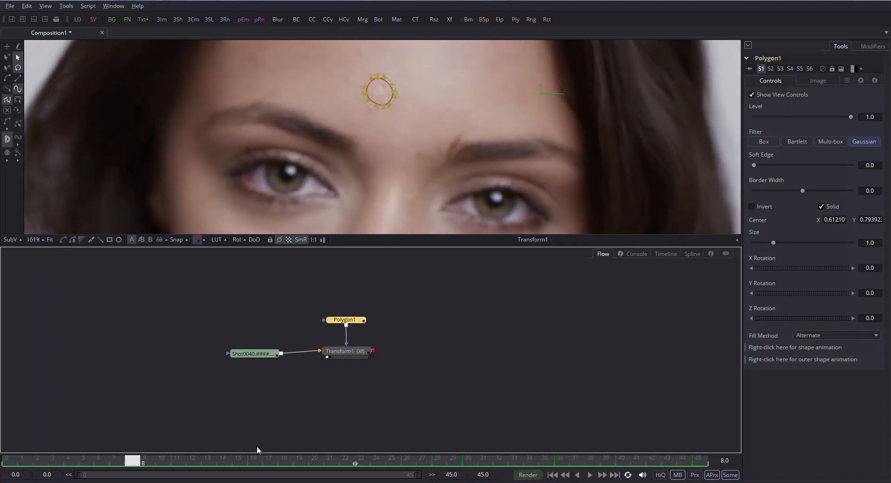
pyautogui.moveTo(28, 457); pyautogui.dragTo(110, 442)
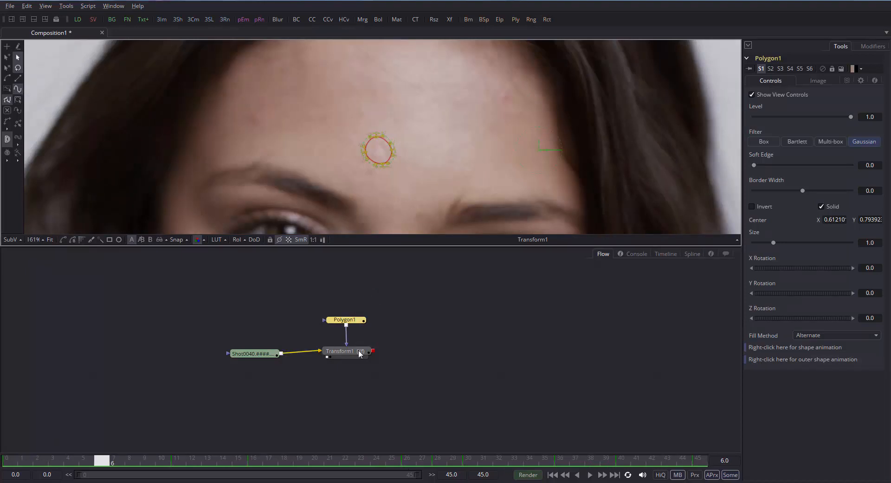
pyautogui.press('space')
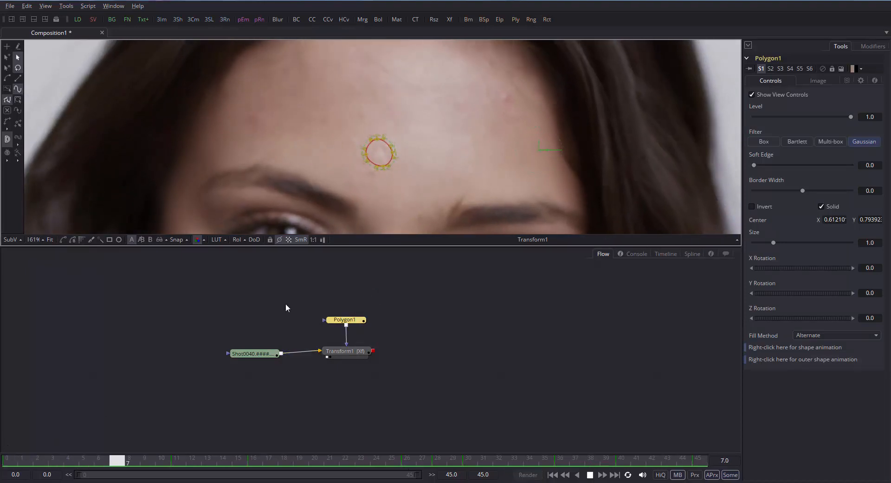
pyautogui.press('space')
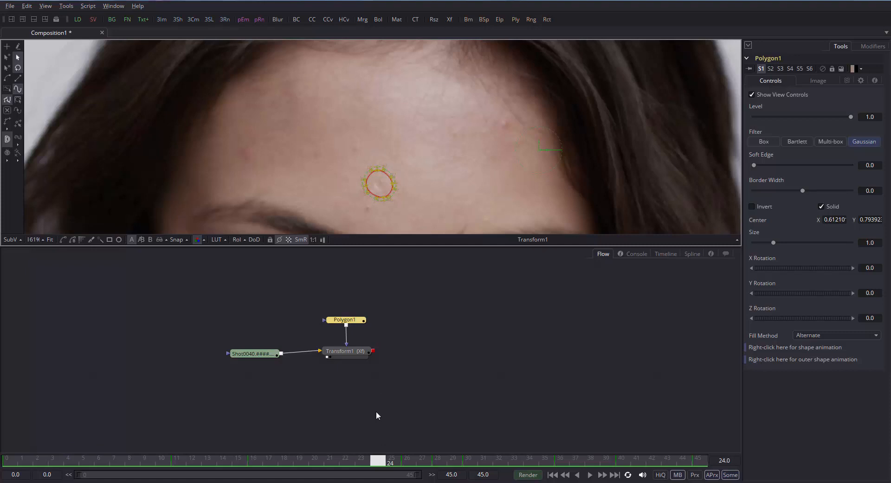
# Select Transform1 and shift its center horizontally to about X 0.5107 so clean skin covers the blemish at frame 24.
pyautogui.click(353, 356)
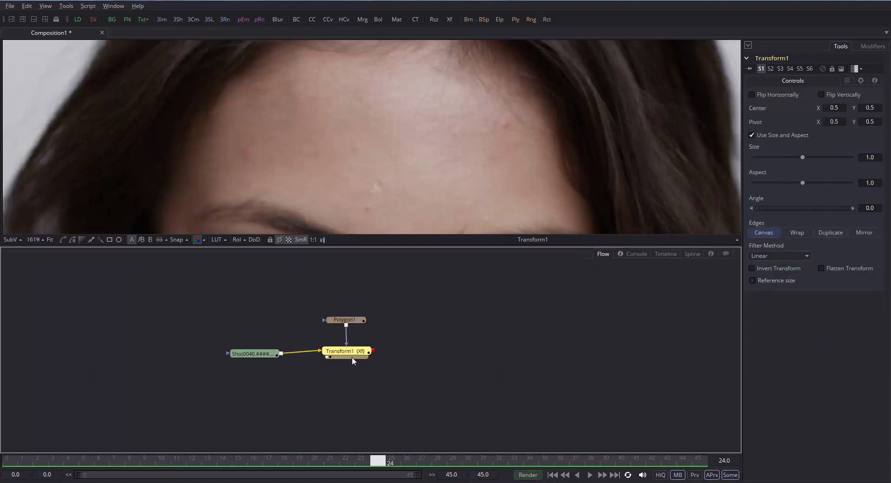
pyautogui.scroll(-3, 388, 232)
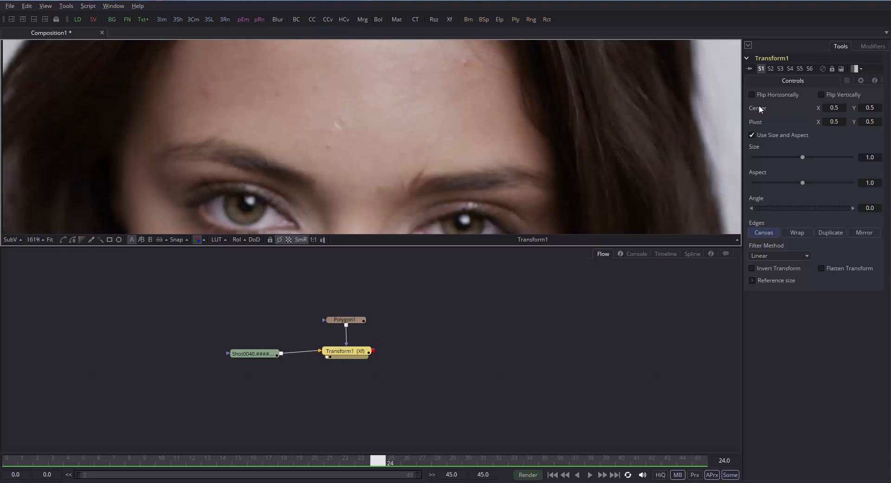
pyautogui.scroll(-5, 576, 124)
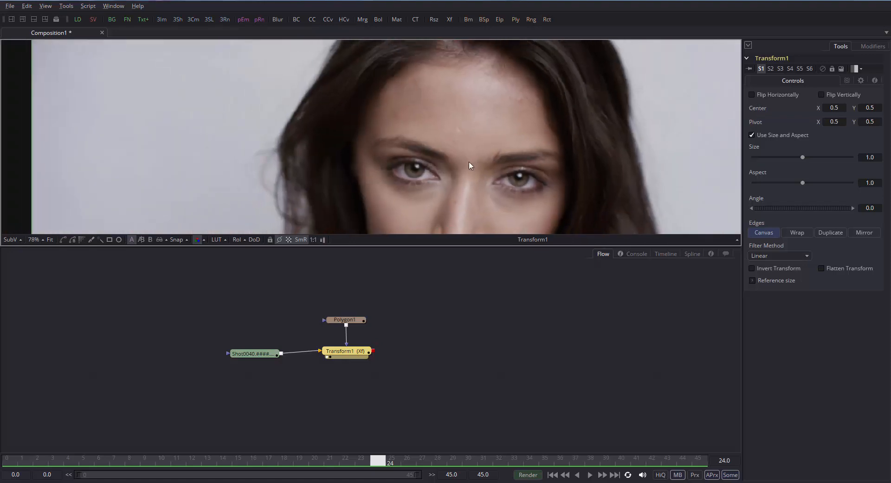
pyautogui.moveTo(388, 191); pyautogui.dragTo(422, 180)
pyautogui.hotkey('ctrl', 'z')
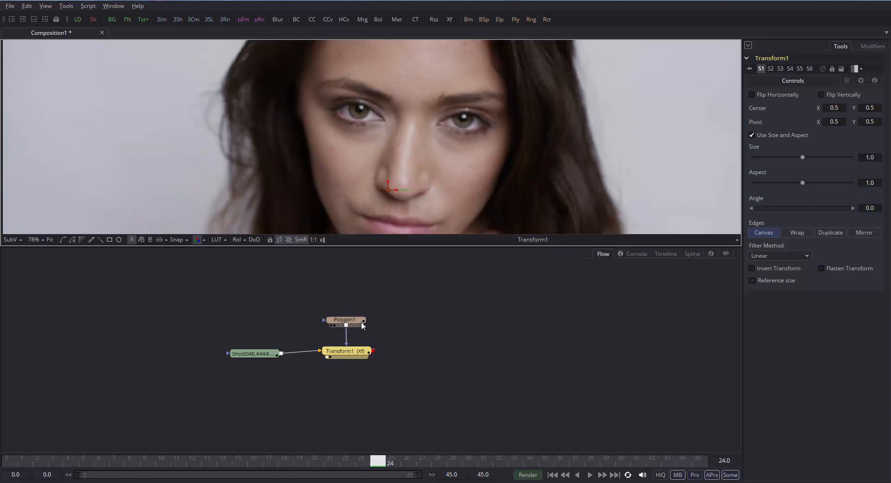
pyautogui.moveTo(388, 188); pyautogui.dragTo(383, 148)
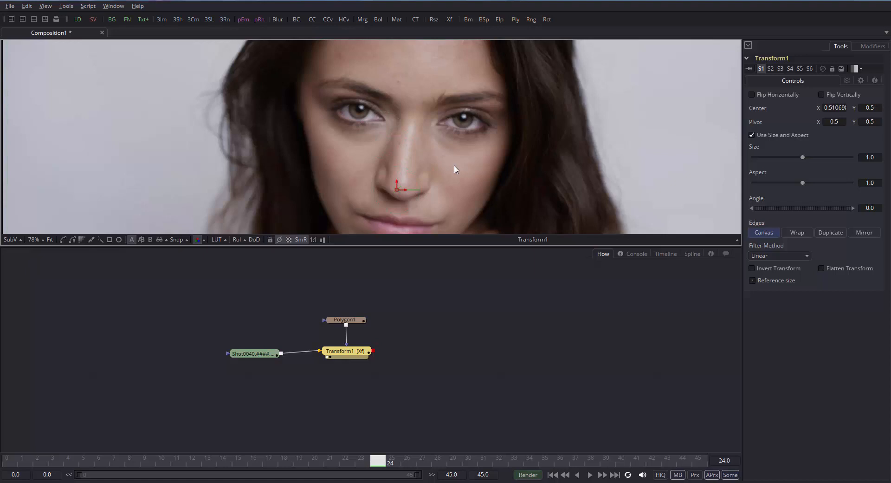
pyautogui.scroll(4, 453, 145)
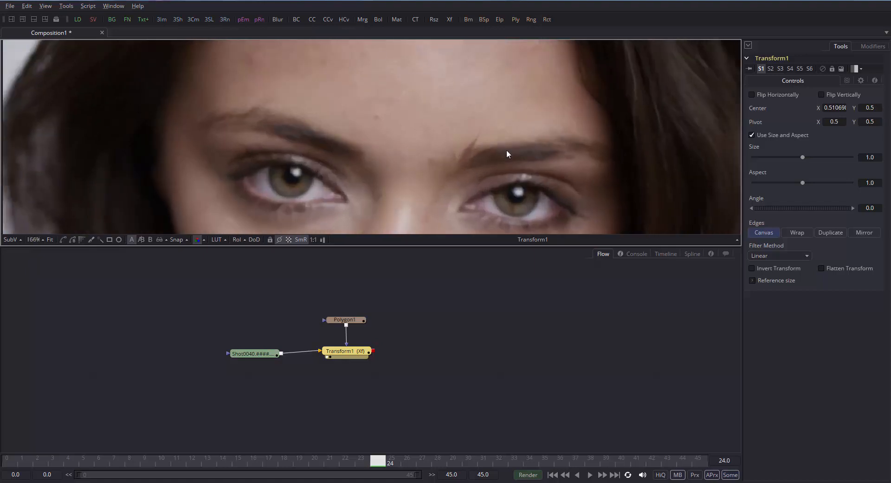
# Modify Transform1's Center with an XY Path and expand the modifier's controls.
pyautogui.rightClick(770, 104)
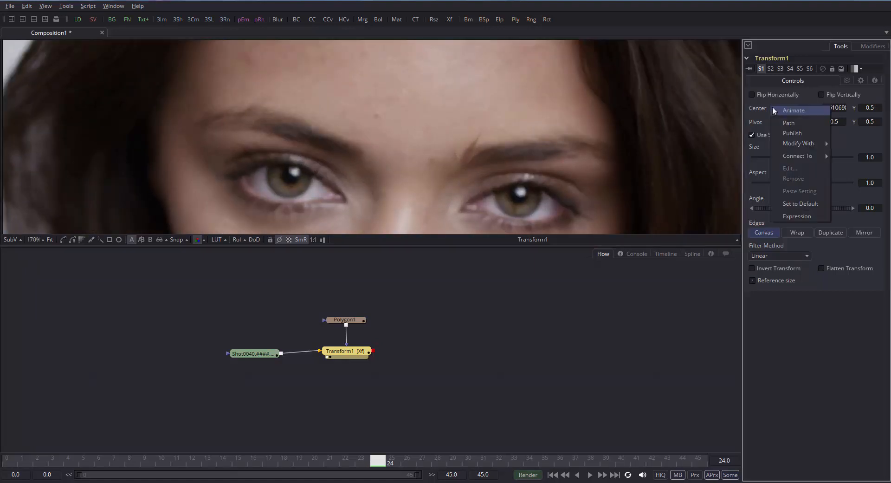
pyautogui.click(764, 104)
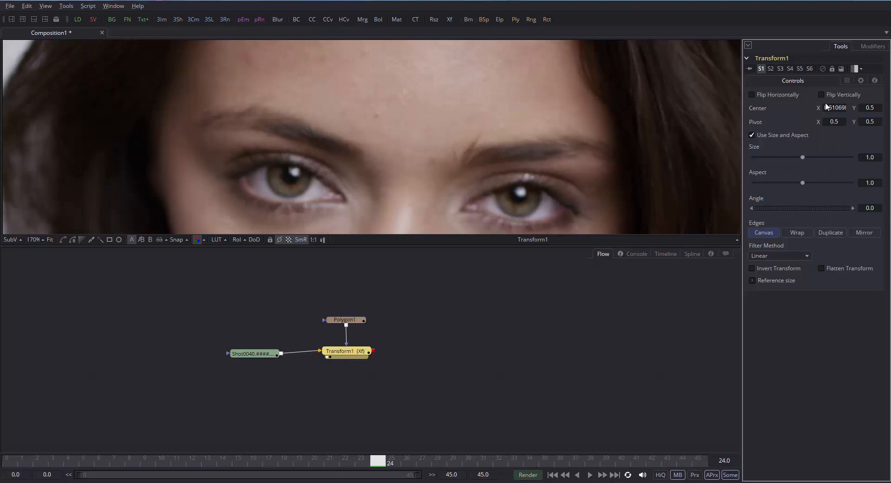
pyautogui.rightClick(761, 107)
pyautogui.moveTo(784, 147)
pyautogui.click(703, 230)
pyautogui.click(873, 46)
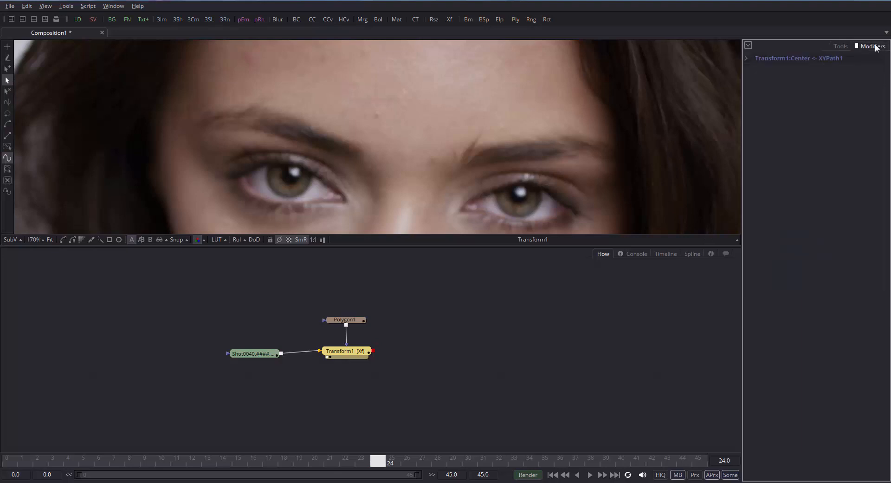
pyautogui.click(748, 61)
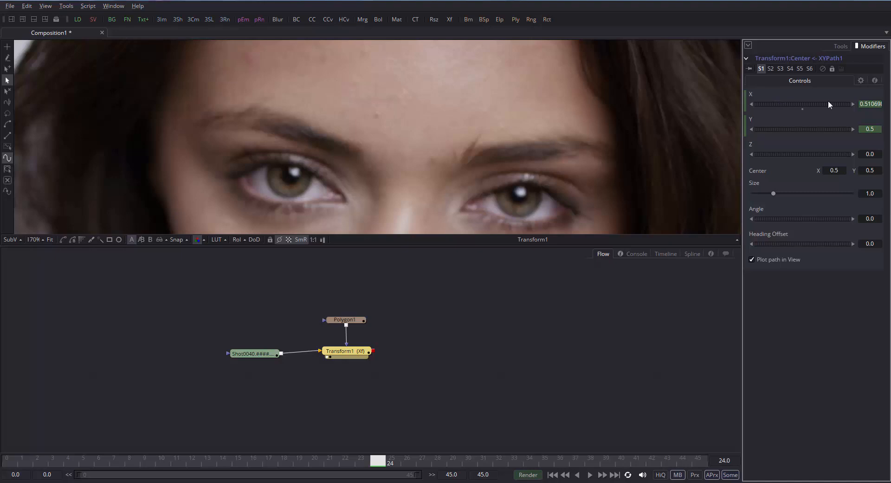
# Set the XY Path's Y value to about 0.4808 to shift the sampled skin vertically.
pyautogui.moveTo(796, 127)
pyautogui.mouseDown()
pyautogui.moveTo(813, 129)
pyautogui.moveTo(798, 128)
pyautogui.mouseUp()
pyautogui.click(802, 134)
pyautogui.moveTo(808, 134); pyautogui.dragTo(806, 126)
# Lower the Level of Polygon1 to about 0.386.
pyautogui.click(345, 319)
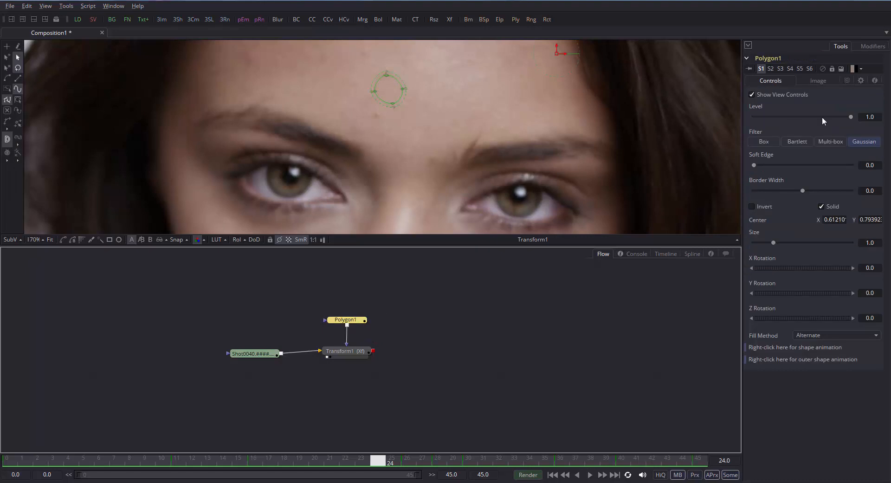
pyautogui.moveTo(853, 116); pyautogui.dragTo(805, 116)
pyautogui.moveTo(353, 357); pyautogui.dragTo(352, 356)
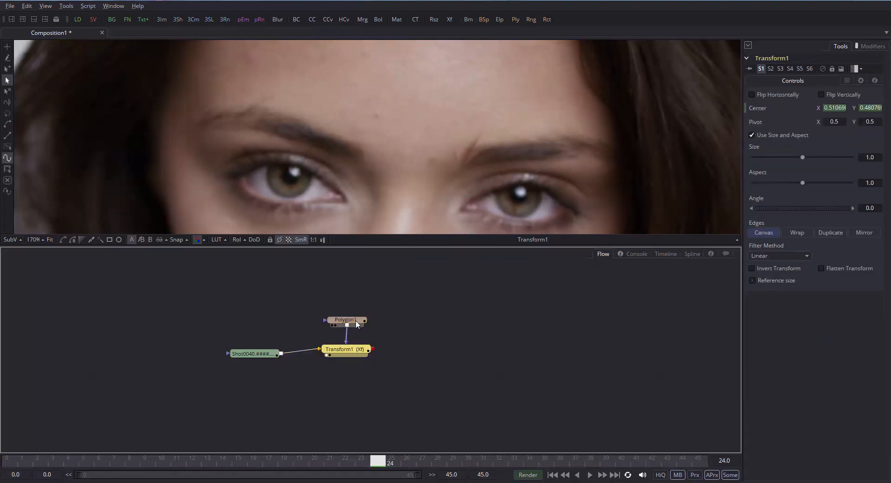
pyautogui.click(356, 321)
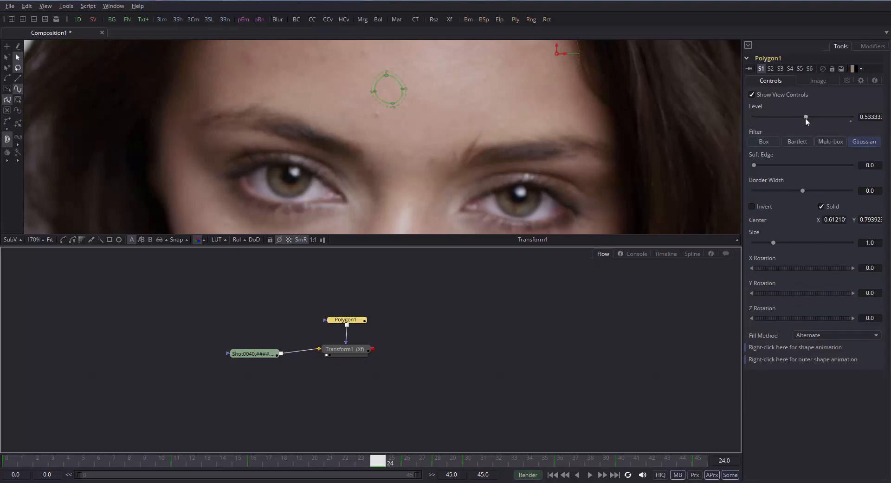
pyautogui.moveTo(801, 117); pyautogui.dragTo(791, 129)
# Reshape the mask's inner outline and outer soft-edge outline around the forehead blemish at frame 24.
pyautogui.scroll(2, 574, 139)
pyautogui.moveTo(425, 105); pyautogui.dragTo(423, 155)
pyautogui.scroll(3, 422, 158)
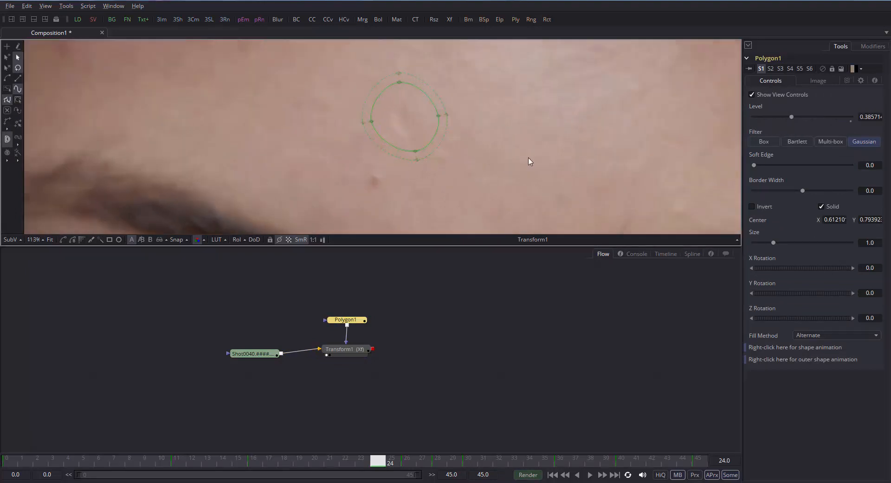
pyautogui.moveTo(364, 115)
pyautogui.mouseDown()
pyautogui.moveTo(387, 116)
pyautogui.moveTo(363, 119)
pyautogui.mouseUp()
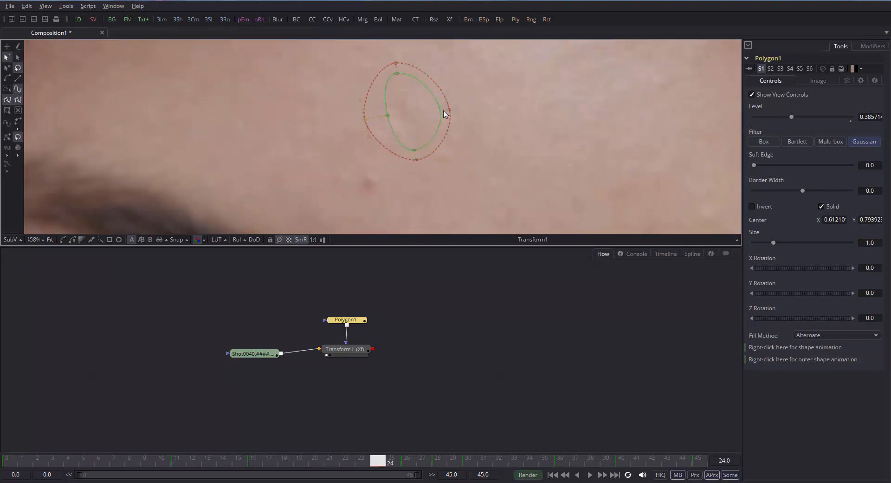
pyautogui.moveTo(440, 111)
pyautogui.mouseDown()
pyautogui.moveTo(424, 114)
pyautogui.moveTo(446, 107)
pyautogui.mouseUp()
pyautogui.moveTo(414, 149)
pyautogui.mouseDown()
pyautogui.moveTo(411, 138)
pyautogui.moveTo(414, 155)
pyautogui.mouseUp()
pyautogui.moveTo(397, 74); pyautogui.dragTo(394, 56)
# Raise the Level of Polygon1 to about 0.757 and inspect the blend on the forehead.
pyautogui.moveTo(791, 117); pyautogui.dragTo(828, 117)
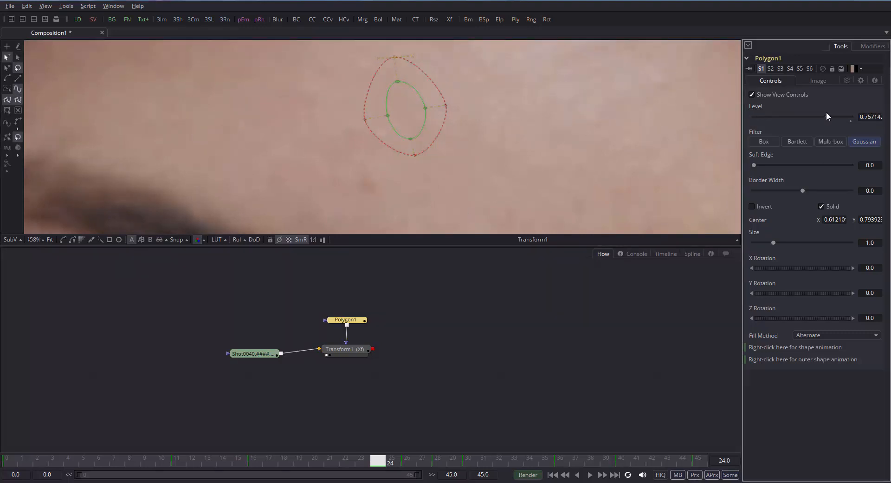
pyautogui.scroll(-3, 515, 165)
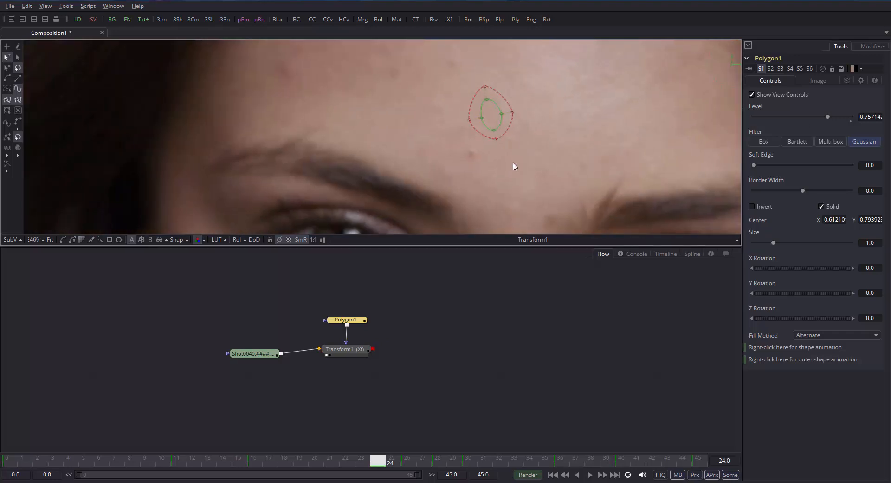
pyautogui.scroll(2, 454, 197)
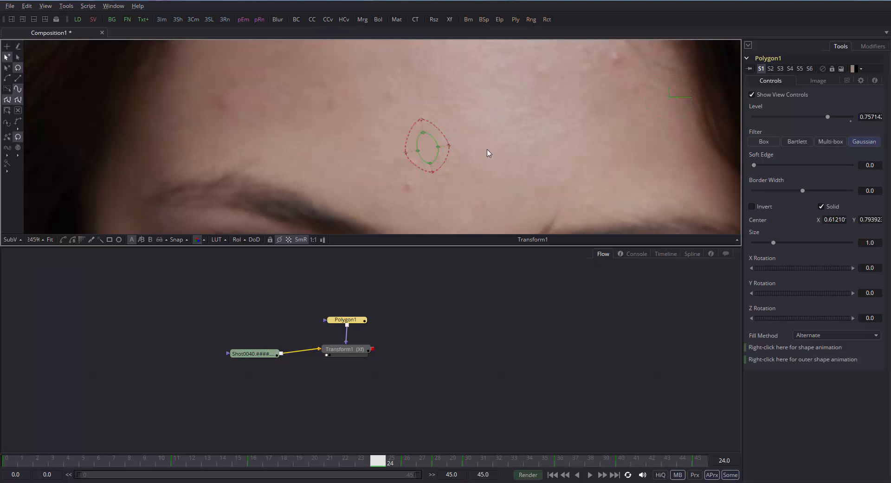
# Deselect the nodes and alternate the viewer between the original Shot0040 and Transform1 to compare the retouch.
pyautogui.click(474, 345)
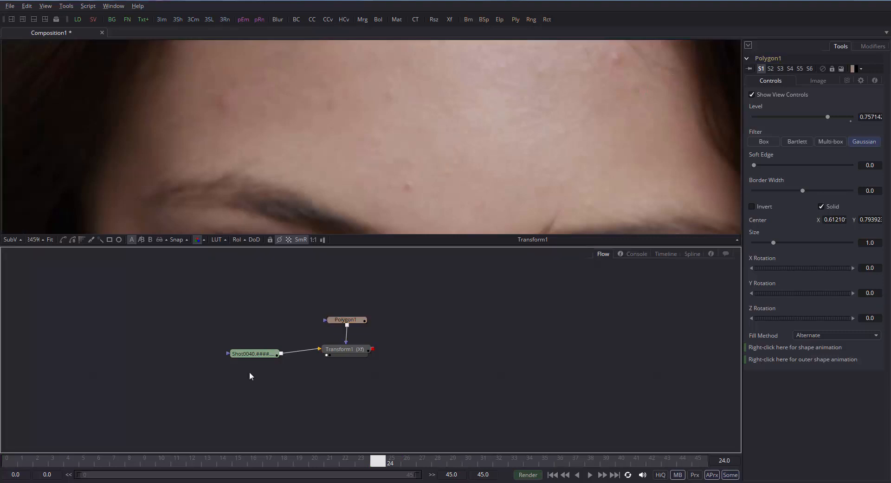
pyautogui.moveTo(253, 354); pyautogui.dragTo(296, 188)
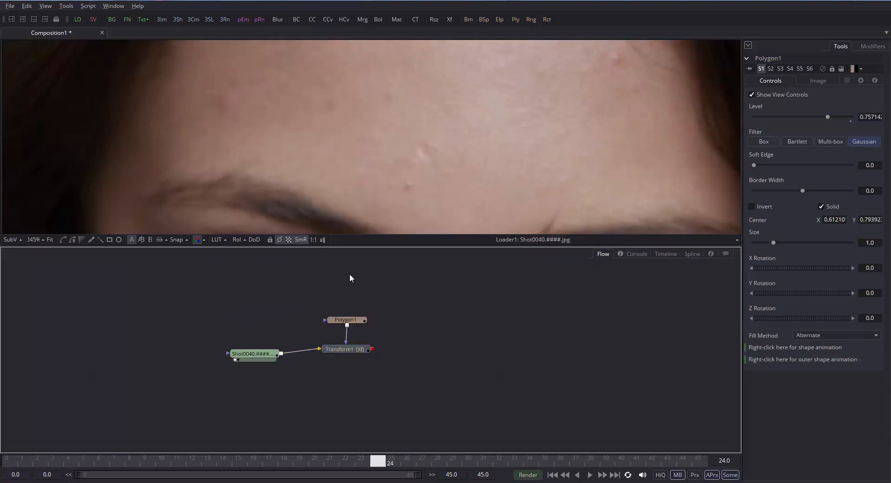
pyautogui.moveTo(341, 349); pyautogui.dragTo(368, 165)
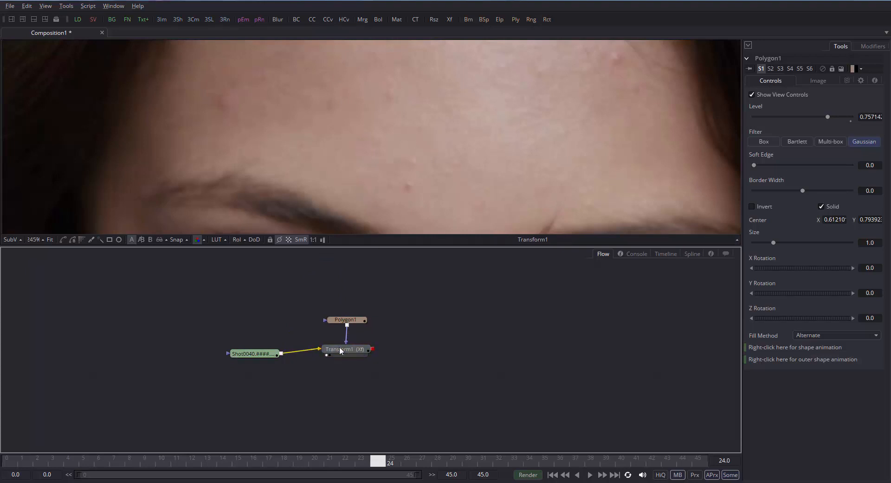
pyautogui.moveTo(253, 353); pyautogui.dragTo(286, 130)
pyautogui.moveTo(344, 349); pyautogui.dragTo(353, 128)
pyautogui.moveTo(246, 353); pyautogui.dragTo(277, 171)
pyautogui.moveTo(325, 350); pyautogui.dragTo(341, 98)
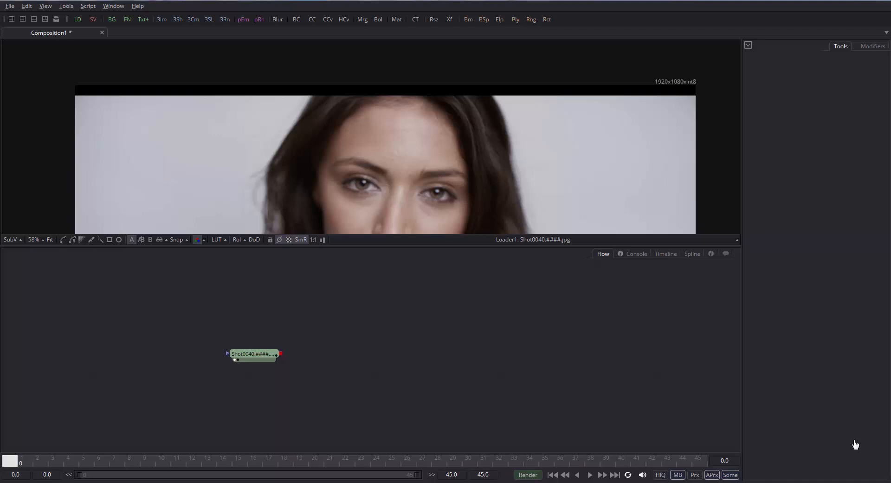
# Add a Paint node after the Shot0040 loader and show it in the viewer.
pyautogui.click(266, 356)
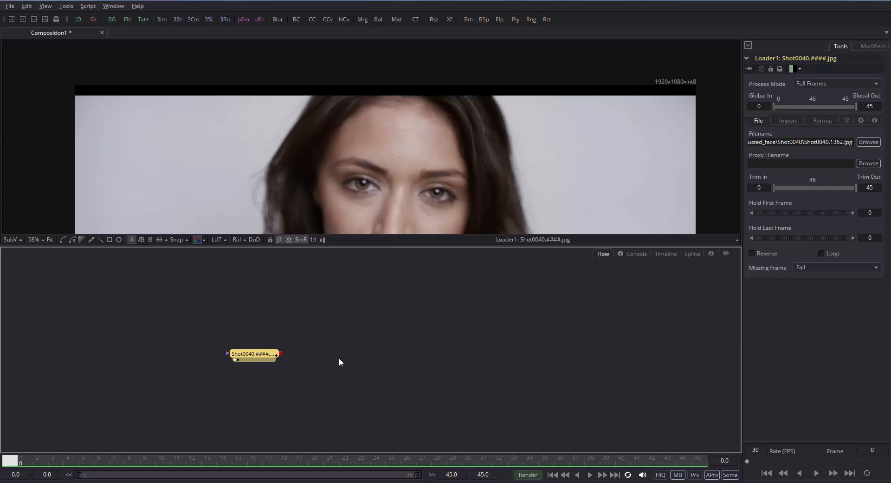
pyautogui.hotkey('ctrl', 'space')
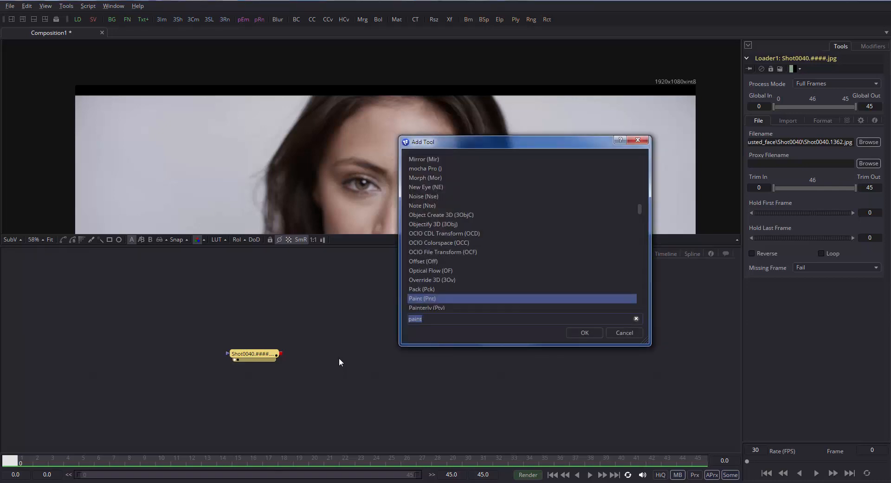
pyautogui.write('paint')
pyautogui.press('Return')
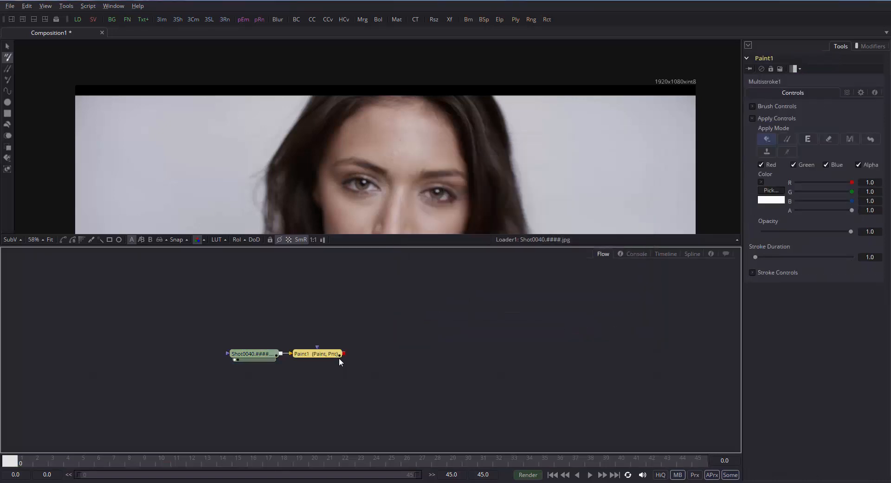
pyautogui.moveTo(316, 358)
pyautogui.mouseDown()
pyautogui.moveTo(331, 366)
pyautogui.moveTo(338, 342)
pyautogui.moveTo(339, 359)
pyautogui.mouseUp()
pyautogui.press('1')
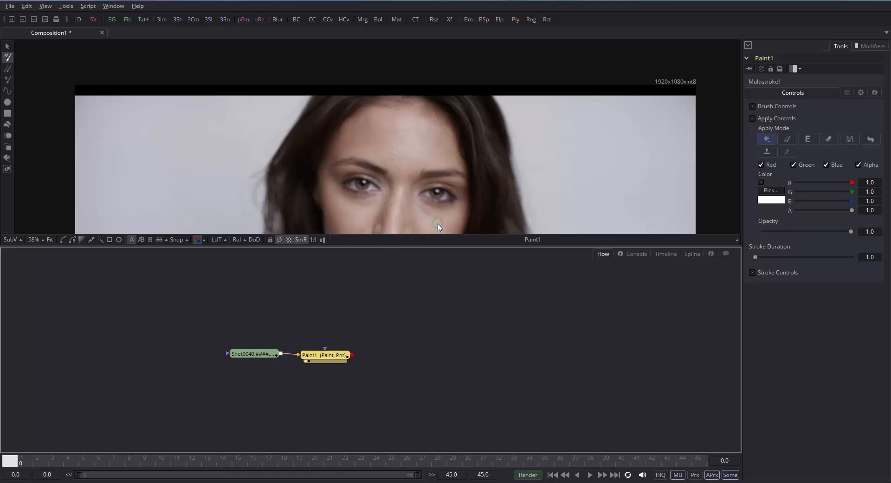
# Widen the area for the Paint1 settings and expand its Stroke Controls.
pyautogui.click(388, 332)
pyautogui.click(343, 354)
pyautogui.moveTo(741, 164); pyautogui.dragTo(692, 175)
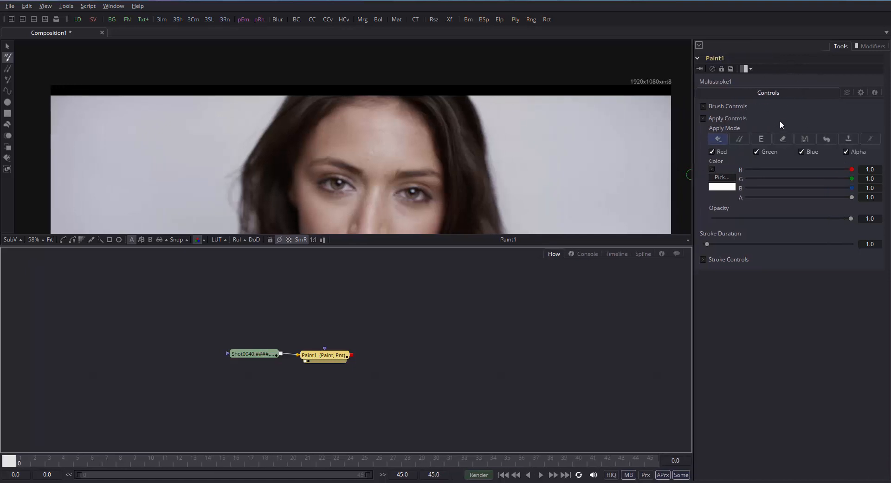
pyautogui.click(701, 260)
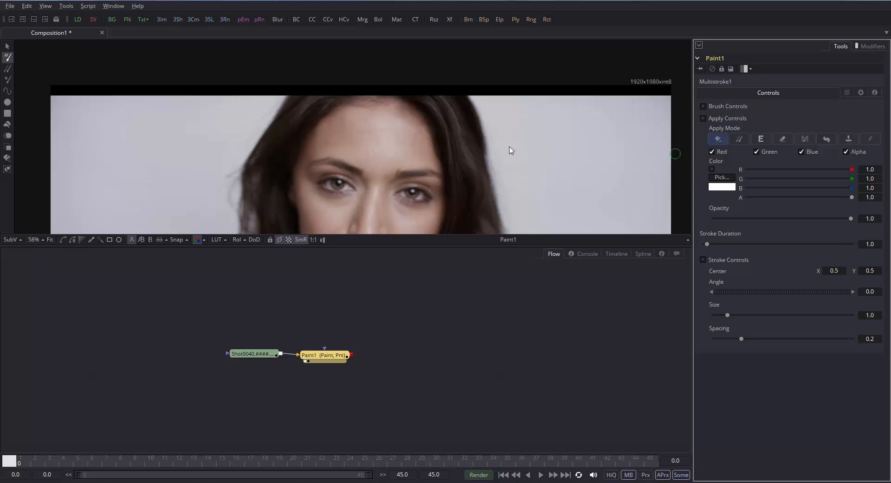
# Paint freehand white strokes over the woman's face with the Stroke tool and show the strokes' individual modifier settings.
pyautogui.click(10, 81)
pyautogui.moveTo(348, 145); pyautogui.dragTo(350, 151)
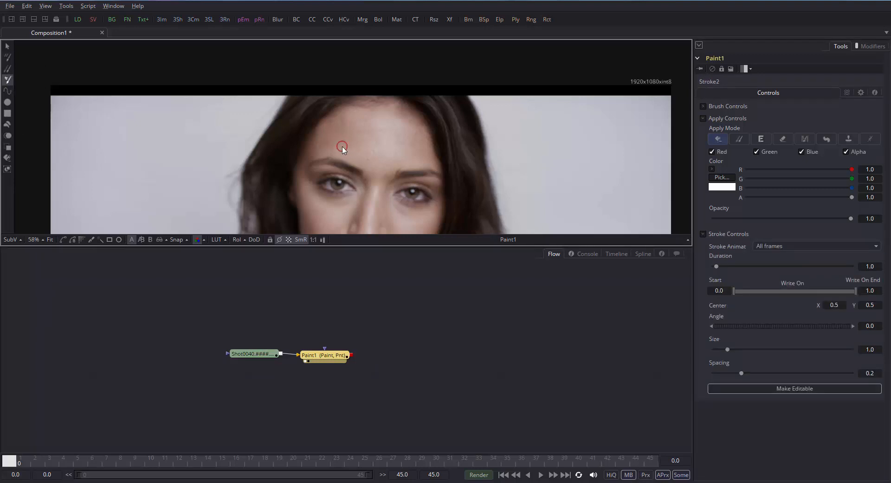
pyautogui.moveTo(313, 162)
pyautogui.mouseDown()
pyautogui.moveTo(339, 154)
pyautogui.moveTo(349, 171)
pyautogui.moveTo(367, 175)
pyautogui.moveTo(415, 143)
pyautogui.moveTo(358, 127)
pyautogui.moveTo(436, 147)
pyautogui.moveTo(496, 186)
pyautogui.moveTo(414, 172)
pyautogui.moveTo(437, 172)
pyautogui.mouseUp()
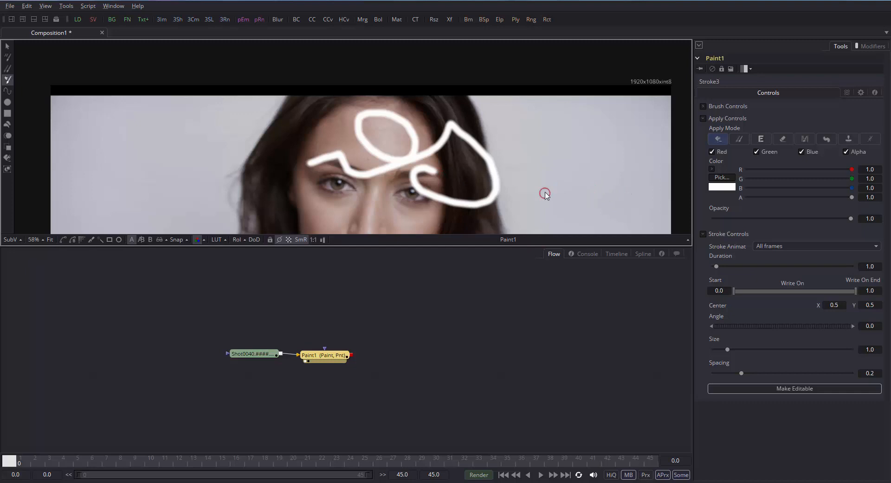
pyautogui.click(872, 46)
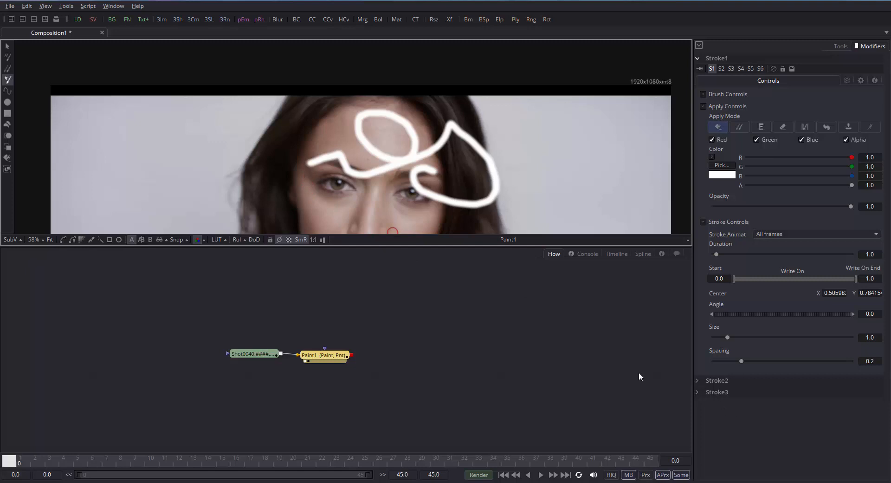
# Delete the Stroke1 modifier from Paint1 and select Stroke2 so its path shows in the viewer.
pyautogui.click(6, 47)
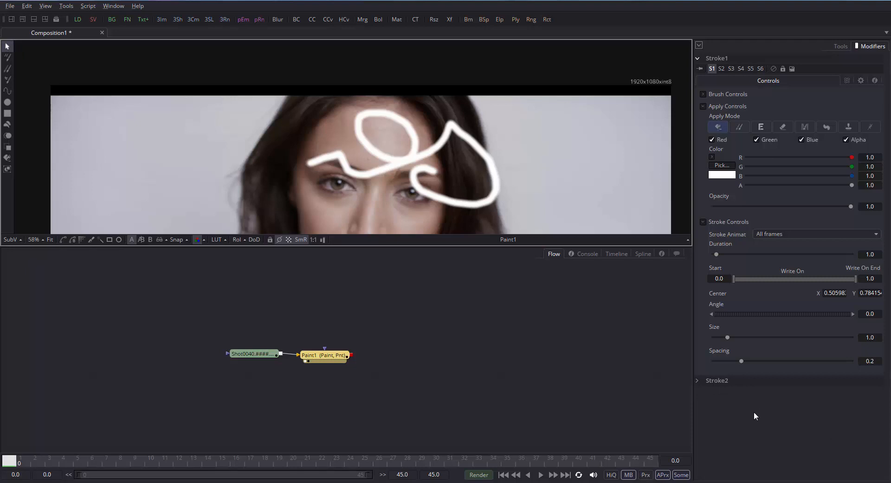
pyautogui.click(719, 60)
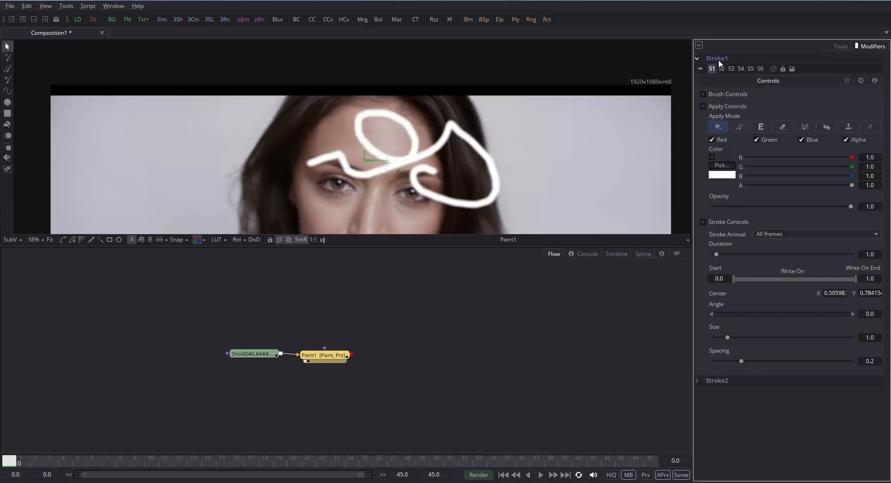
pyautogui.click(697, 58)
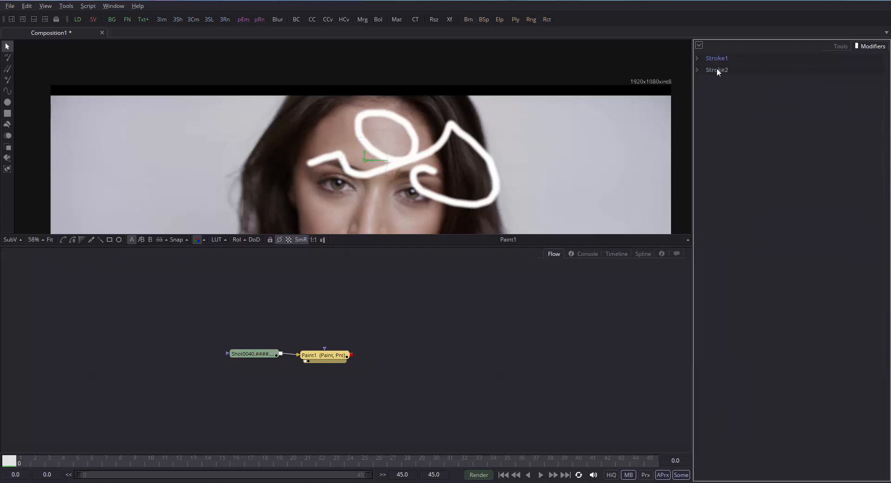
pyautogui.press('Delete')
pyautogui.click(714, 59)
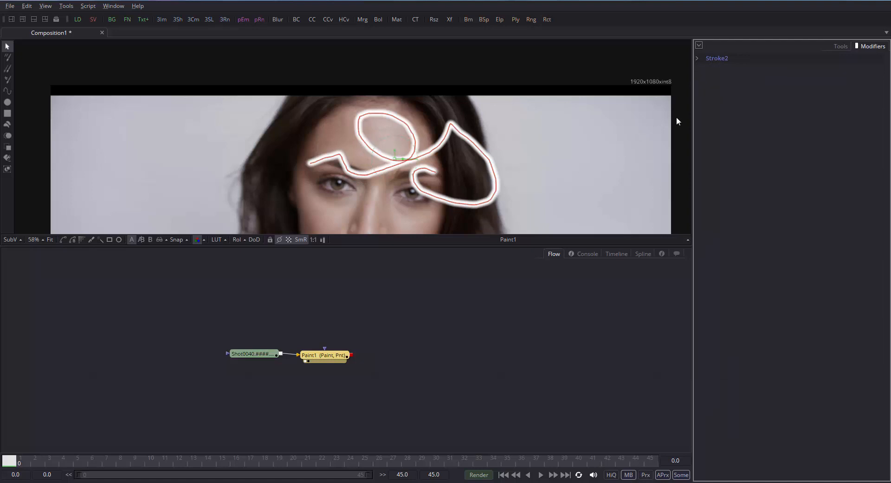
# Try moving the whole Stroke2 over the woman's face, and make its path editable from its modifier settings.
pyautogui.click(397, 142)
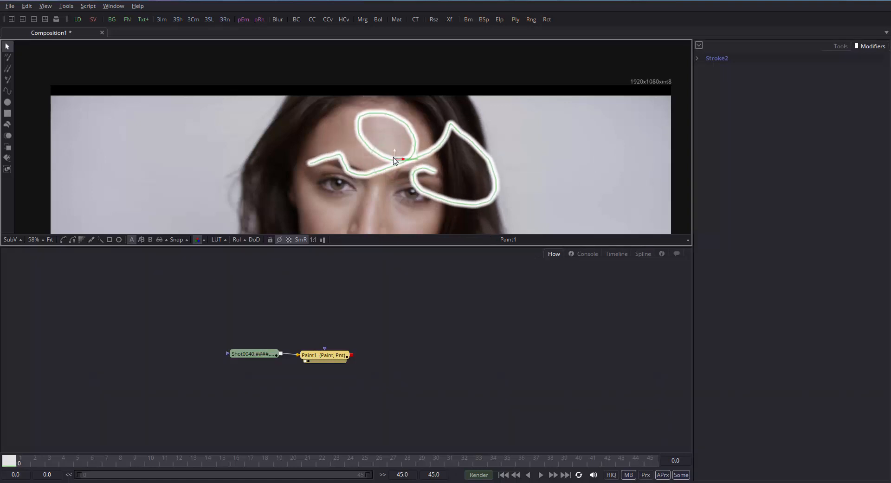
pyautogui.moveTo(396, 162)
pyautogui.mouseDown()
pyautogui.moveTo(379, 159)
pyautogui.moveTo(423, 135)
pyautogui.mouseUp()
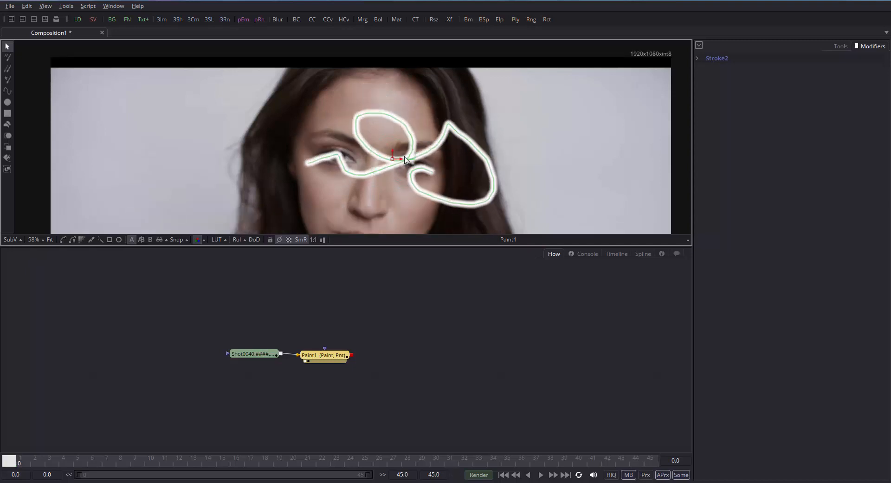
pyautogui.click(697, 58)
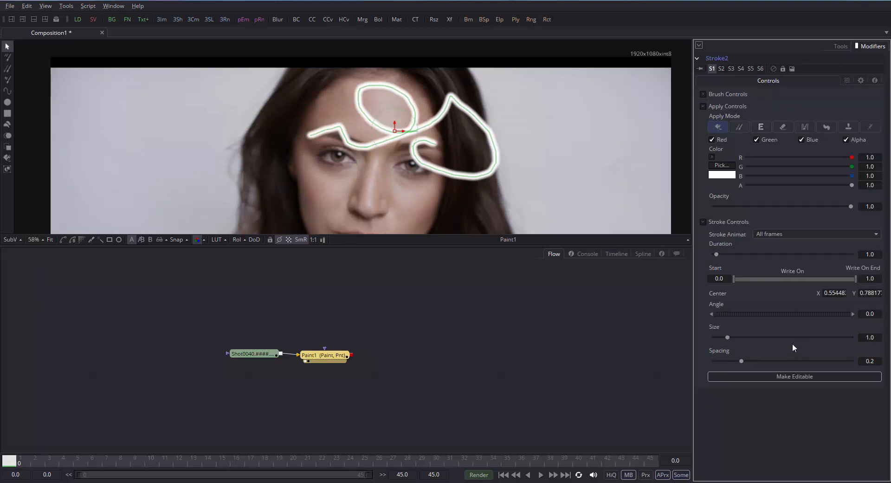
pyautogui.click(798, 377)
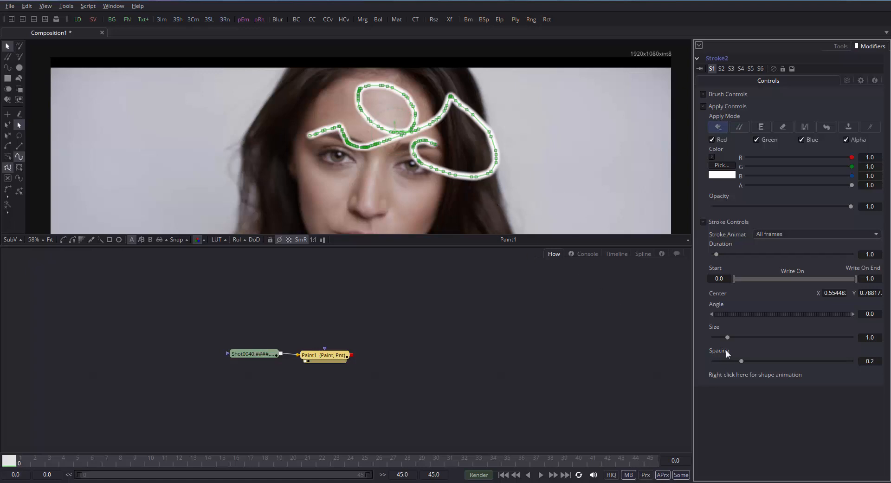
# Open the shape animation options for Stroke2 and play the shot up to frame 14.
pyautogui.rightClick(746, 375)
pyautogui.click(754, 395)
pyautogui.press('space')
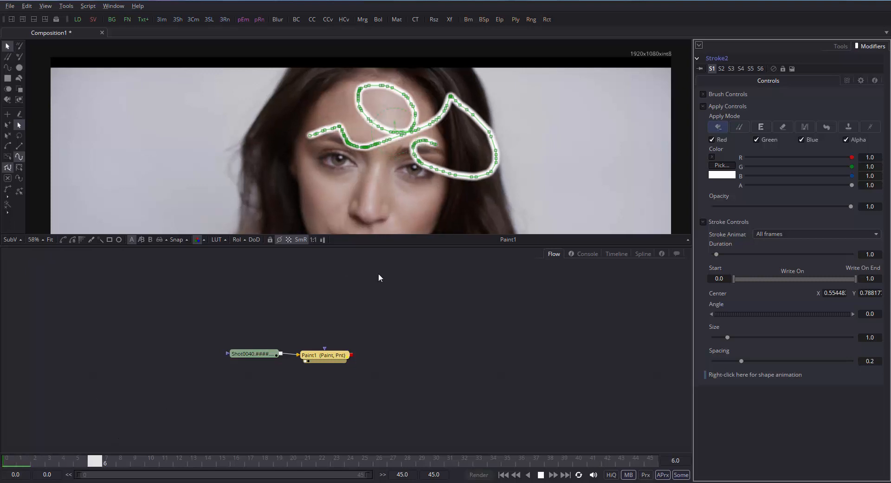
pyautogui.press('space')
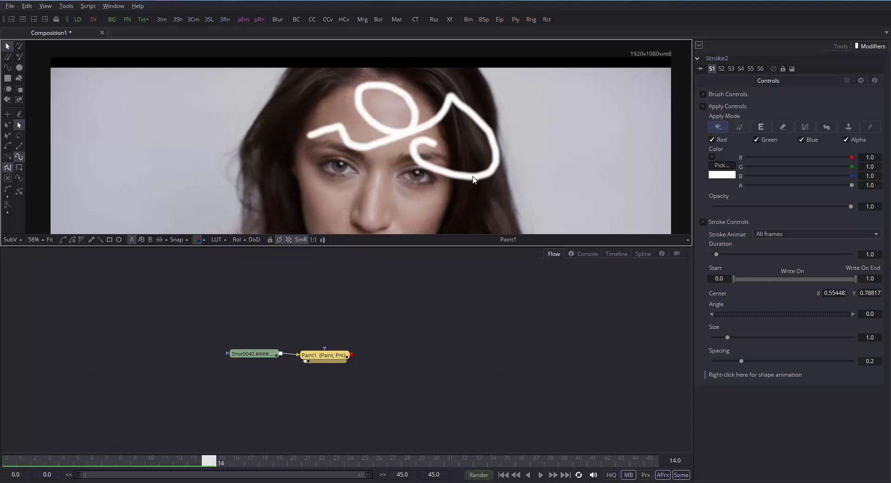
# Reshape Stroke2 by pulling a lower point down the cheek at frame 14 and another point outward near the eye at frame 23.
pyautogui.click(472, 181)
pyautogui.moveTo(431, 235); pyautogui.dragTo(429, 233)
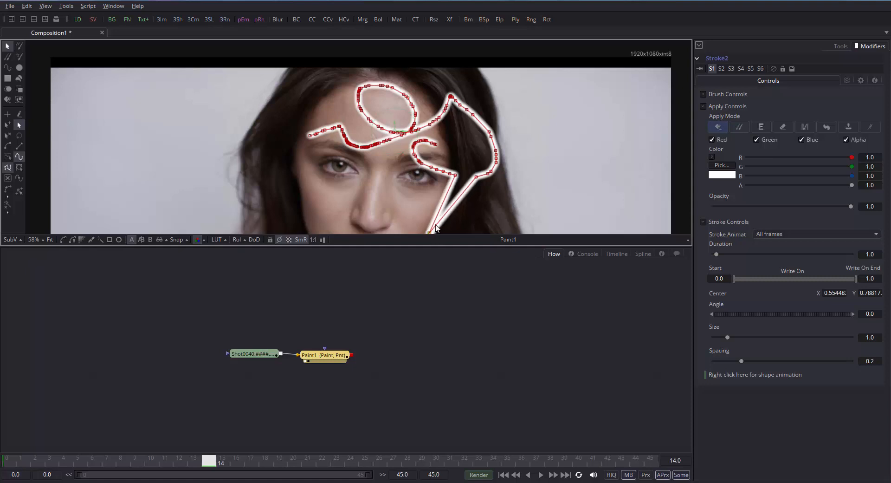
pyautogui.moveTo(459, 182); pyautogui.dragTo(465, 154)
pyautogui.moveTo(187, 471)
pyautogui.mouseDown()
pyautogui.moveTo(70, 461)
pyautogui.moveTo(335, 460)
pyautogui.mouseUp()
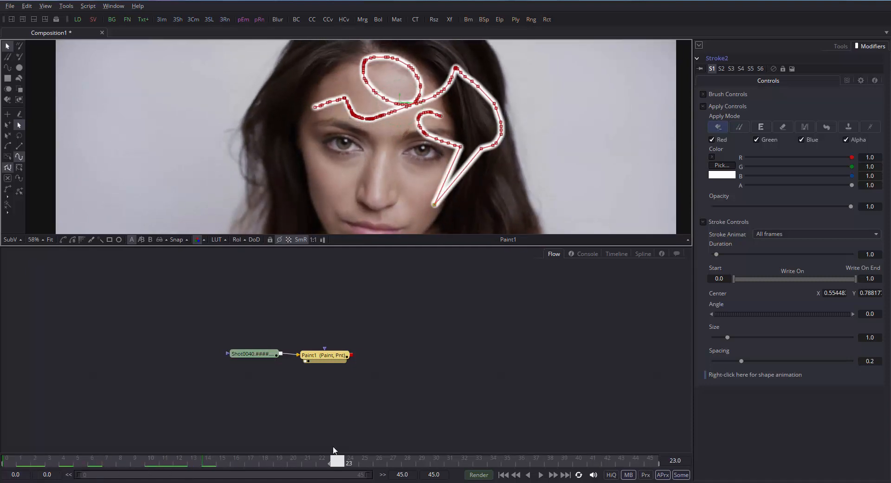
pyautogui.moveTo(436, 139); pyautogui.dragTo(459, 119)
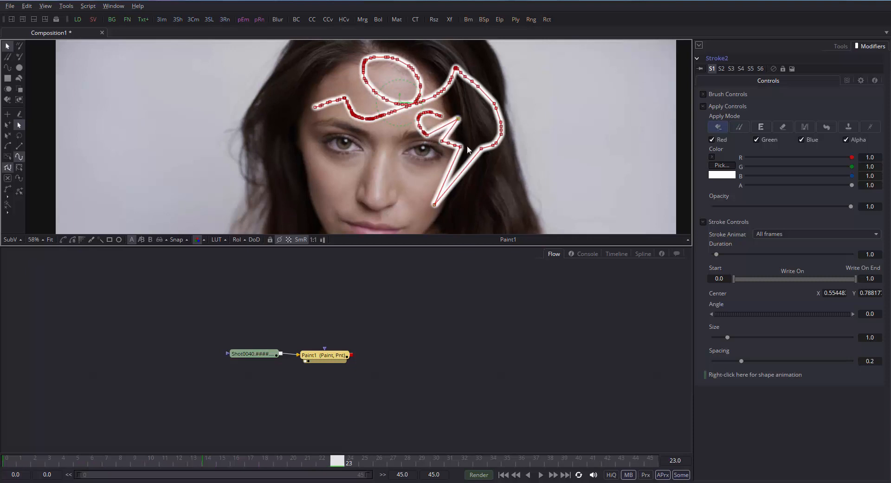
# Select all of Stroke2's points at frame 23 and smooth them into curves.
pyautogui.rightClick(540, 156)
pyautogui.click(505, 163)
pyautogui.moveTo(505, 152)
pyautogui.mouseDown()
pyautogui.moveTo(498, 179)
pyautogui.moveTo(502, 169)
pyautogui.mouseUp()
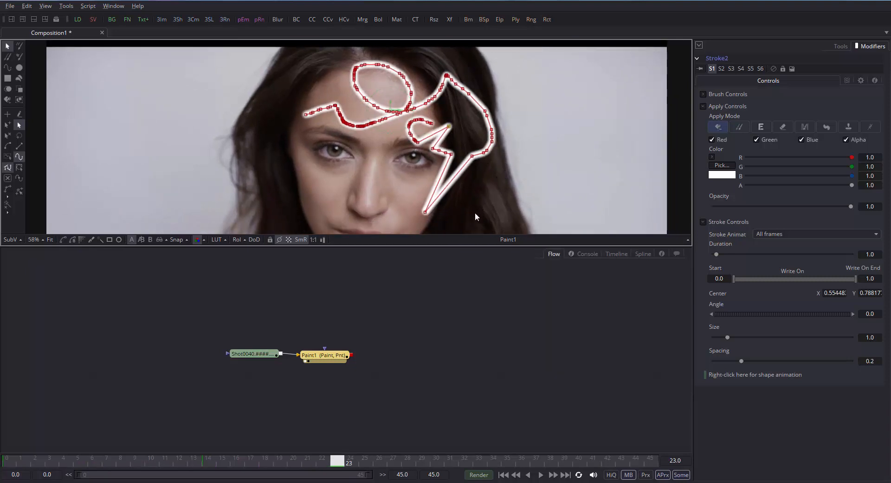
pyautogui.moveTo(480, 225); pyautogui.dragTo(252, 51)
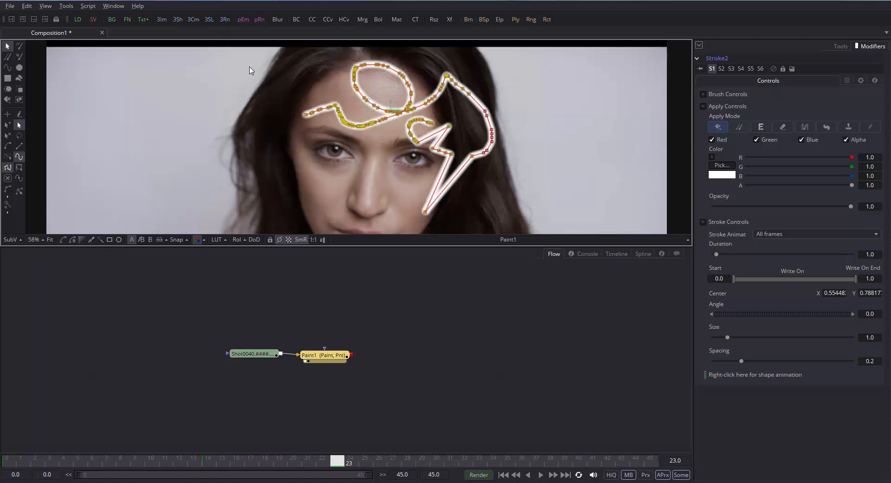
pyautogui.click(557, 190)
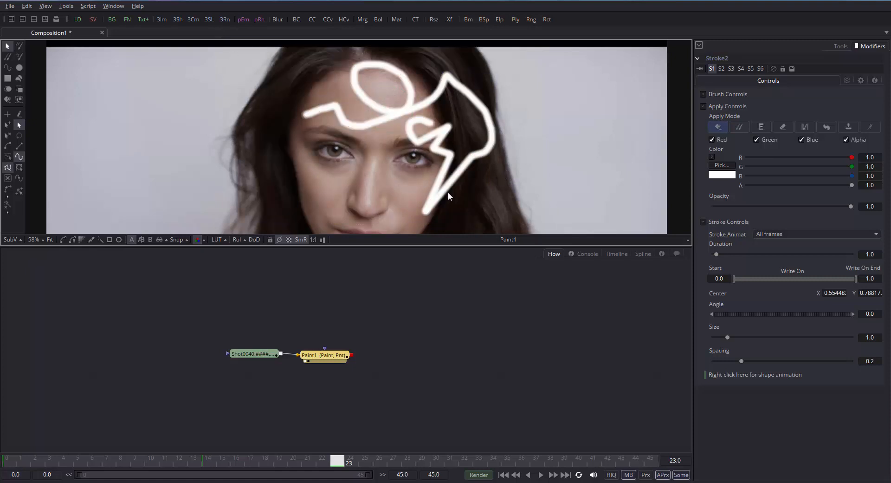
pyautogui.click(719, 59)
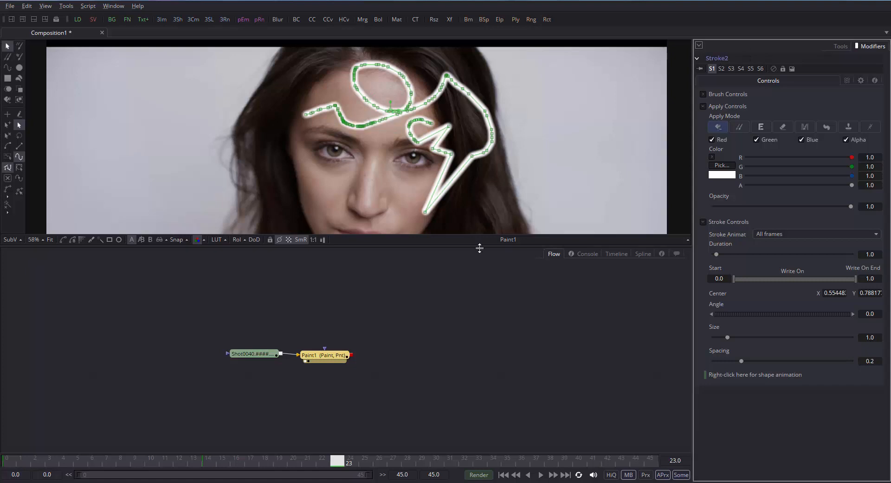
pyautogui.click(570, 198)
pyautogui.click(493, 146)
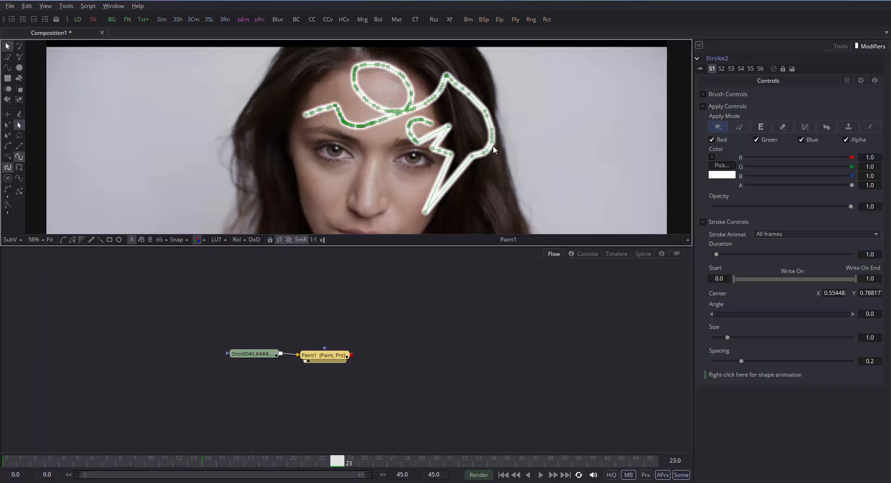
pyautogui.click(507, 154)
pyautogui.click(720, 57)
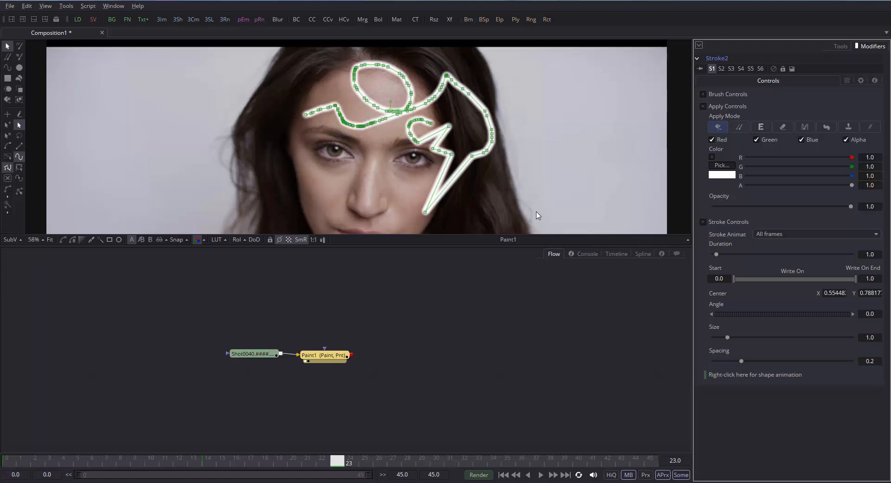
pyautogui.hotkey('ctrl', 'a')
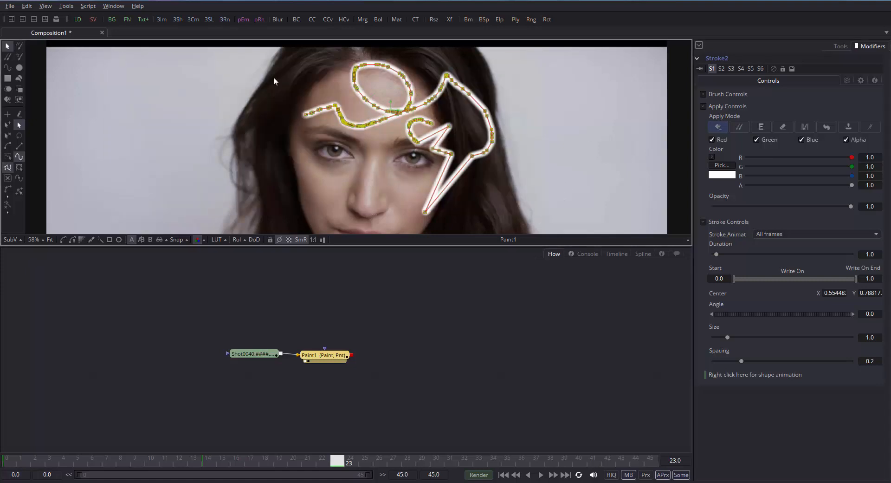
pyautogui.hotkey('shift', 's')
pyautogui.click(519, 208)
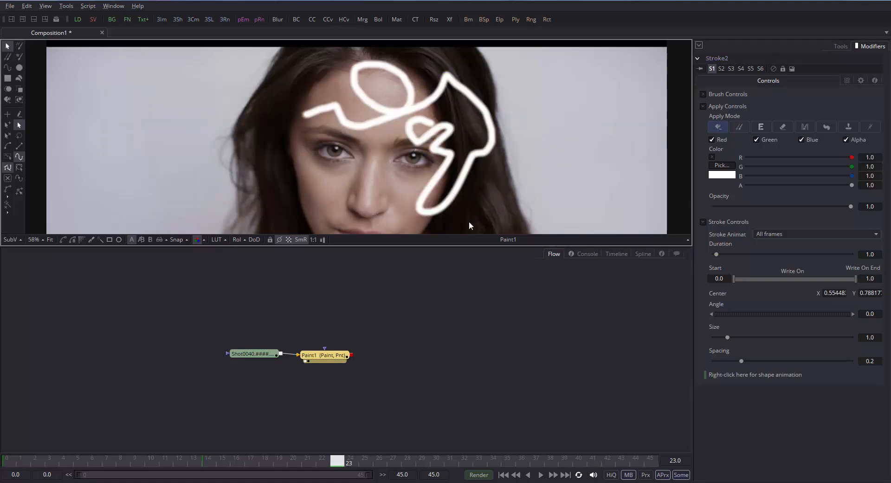
# Select all of Stroke2's points again and reduce their number to a few along the path.
pyautogui.click(726, 55)
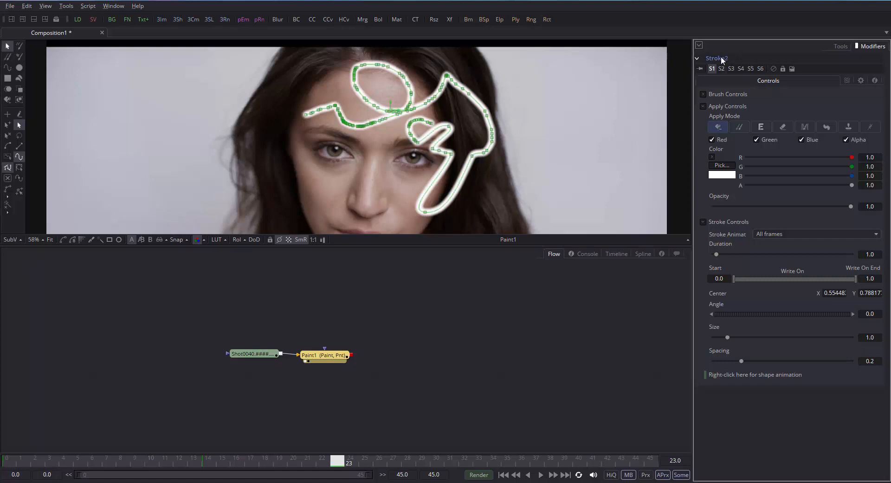
pyautogui.hotkey('ctrl', 'a')
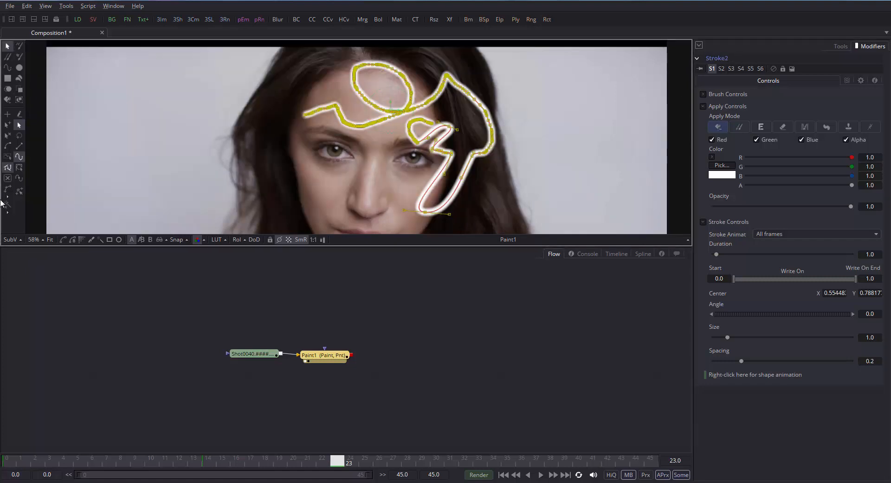
pyautogui.click(20, 180)
pyautogui.moveTo(53, 25); pyautogui.dragTo(251, 28)
pyautogui.moveTo(290, 57); pyautogui.dragTo(219, 60)
pyautogui.click(264, 92)
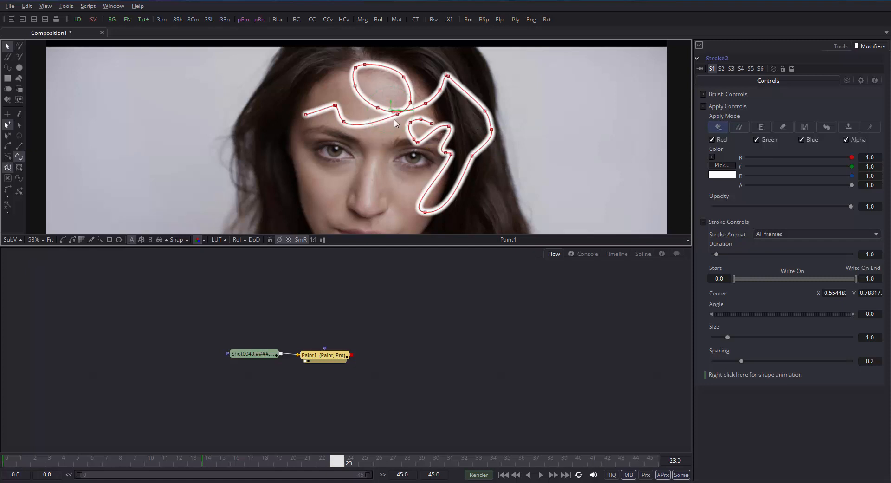
pyautogui.click(355, 92)
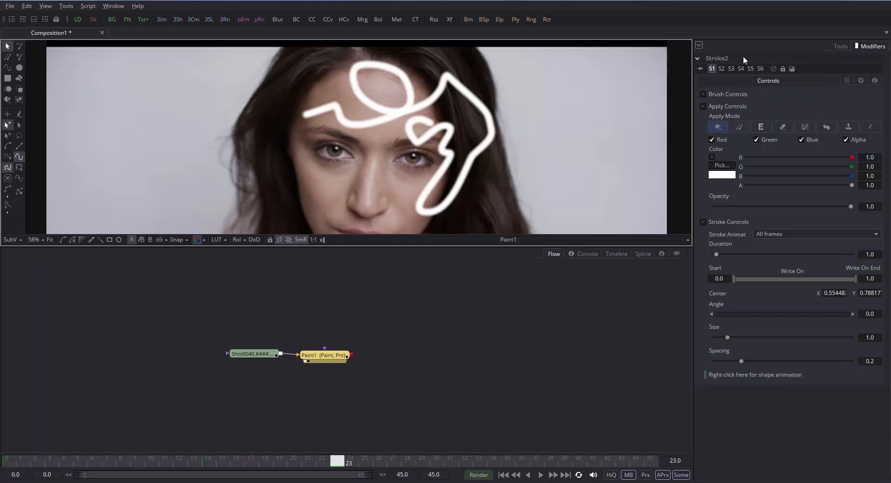
# Remove Stroke2 from the Paint node and return to frame 0.
pyautogui.hotkey('ctrl', 'z')
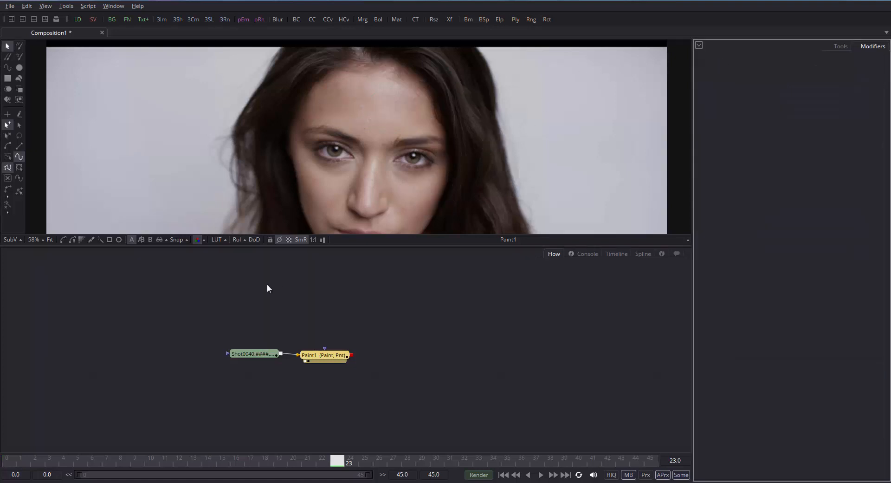
pyautogui.moveTo(87, 457); pyautogui.dragTo(8, 459)
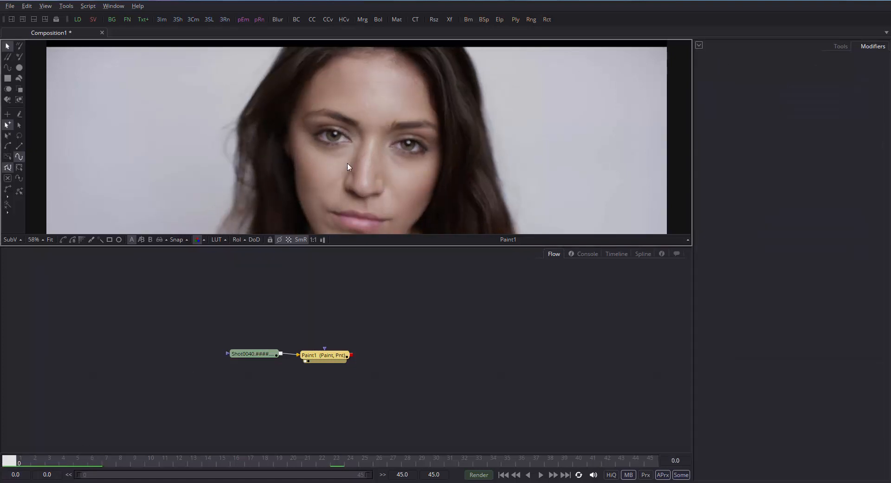
# Activate the Stroke tool and enlarge its brush over the woman's cheek.
pyautogui.scroll(4, 421, 161)
pyautogui.scroll(-2, 387, 160)
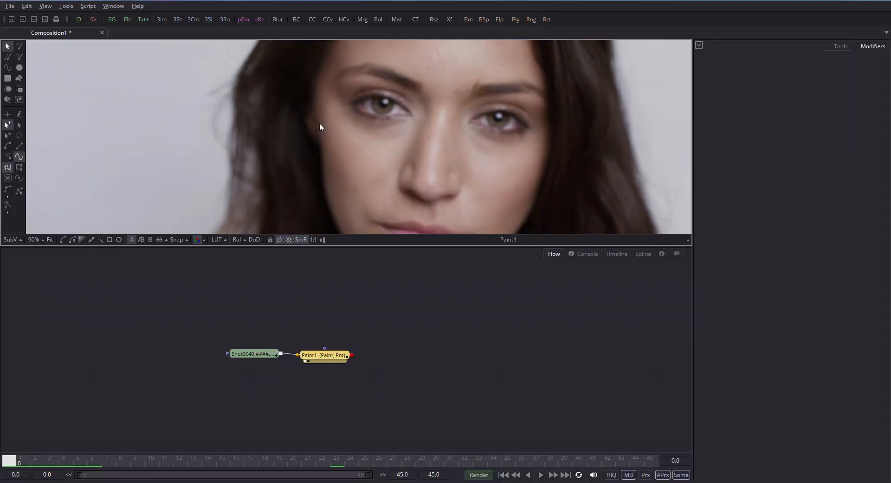
pyautogui.click(19, 56)
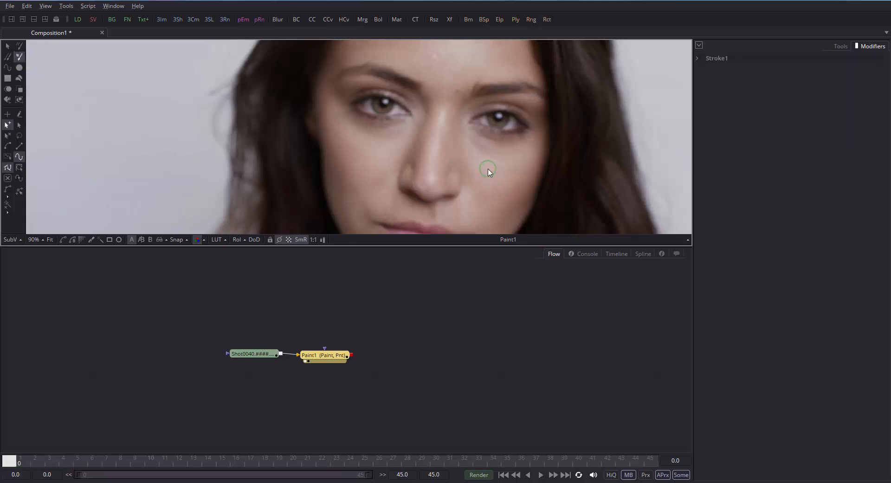
pyautogui.moveTo(489, 172)
pyautogui.mouseDown()
pyautogui.moveTo(498, 179)
pyautogui.moveTo(443, 284)
pyautogui.moveTo(470, 192)
pyautogui.mouseUp()
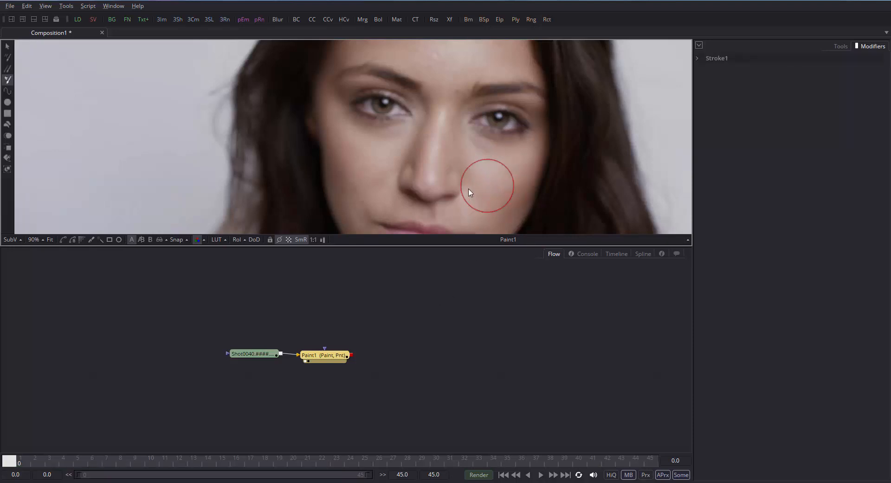
# Compare the Clone Multistroke and Multistroke tools, keep Multistroke active, and show the Paint1 tool settings.
pyautogui.click(7, 69)
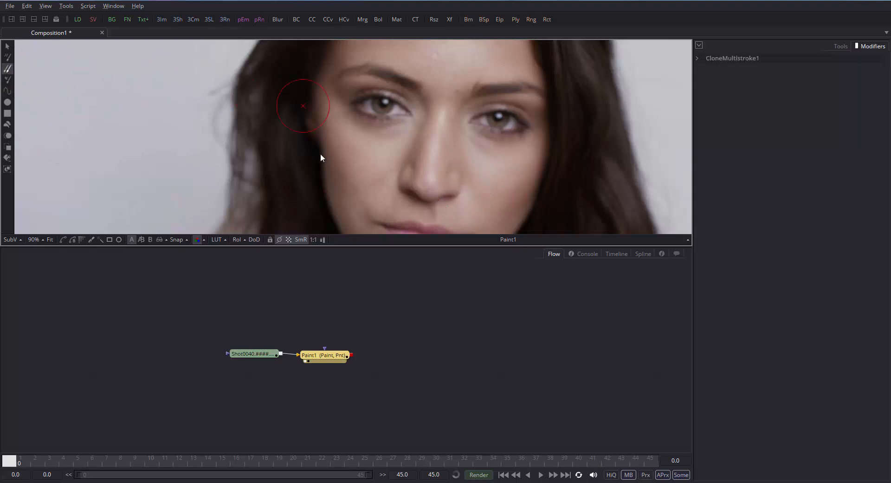
pyautogui.click(7, 57)
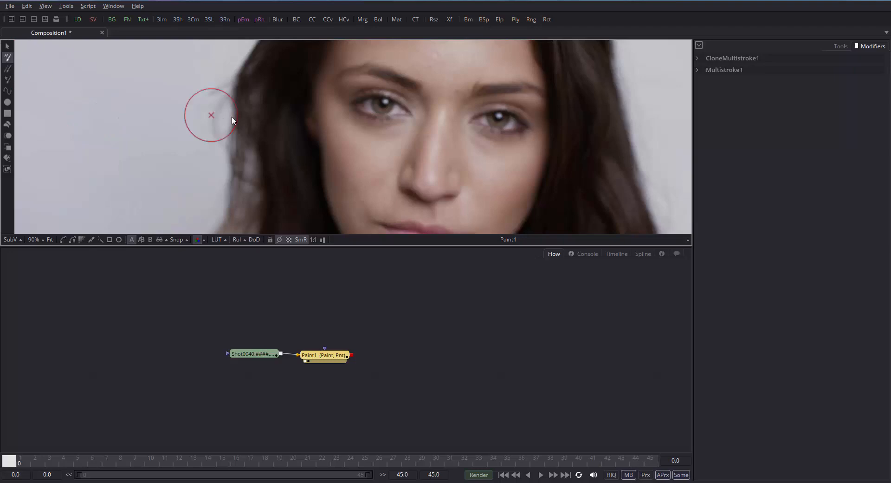
pyautogui.click(7, 69)
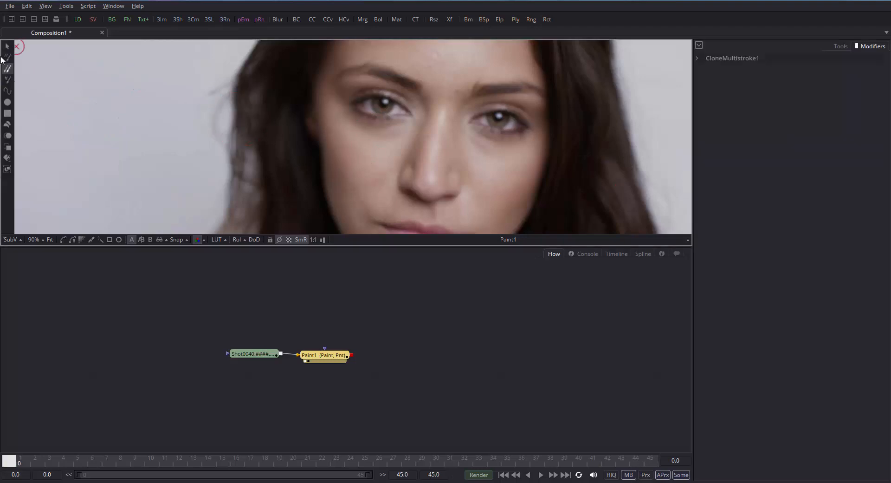
pyautogui.click(7, 57)
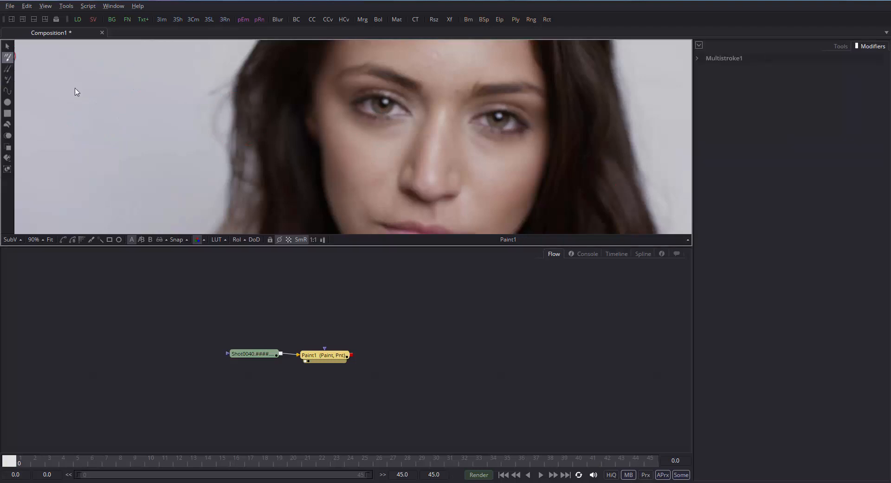
pyautogui.click(847, 45)
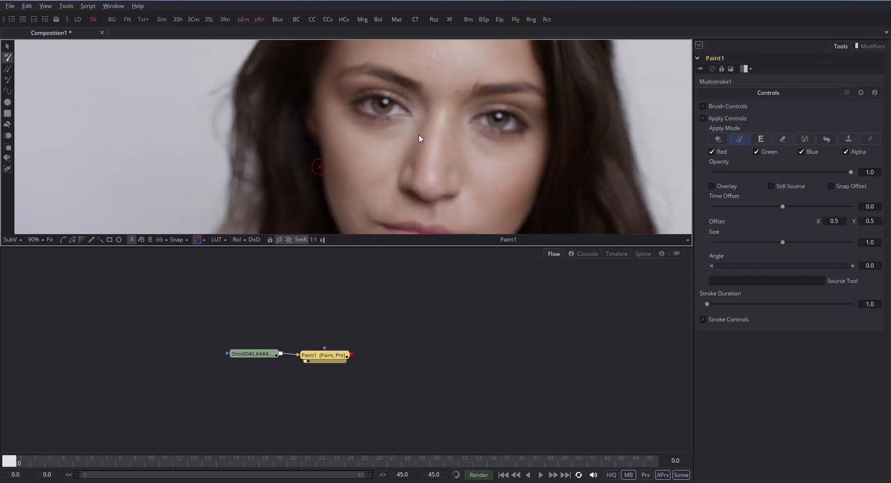
# Paint a white freehand Multistroke across the woman's face in Color apply mode and show its Stroke Controls in the modifiers.
pyautogui.click(718, 140)
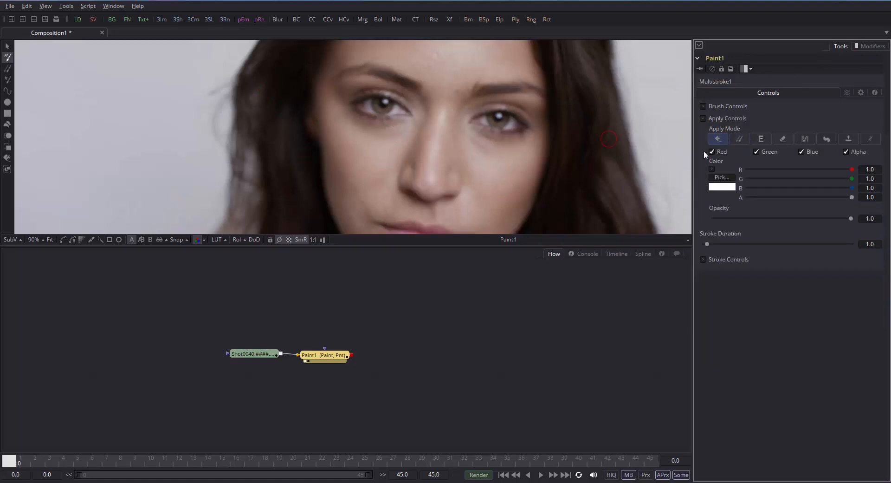
pyautogui.moveTo(253, 125)
pyautogui.mouseDown()
pyautogui.moveTo(308, 173)
pyautogui.moveTo(525, 67)
pyautogui.moveTo(439, 117)
pyautogui.moveTo(382, 117)
pyautogui.mouseUp()
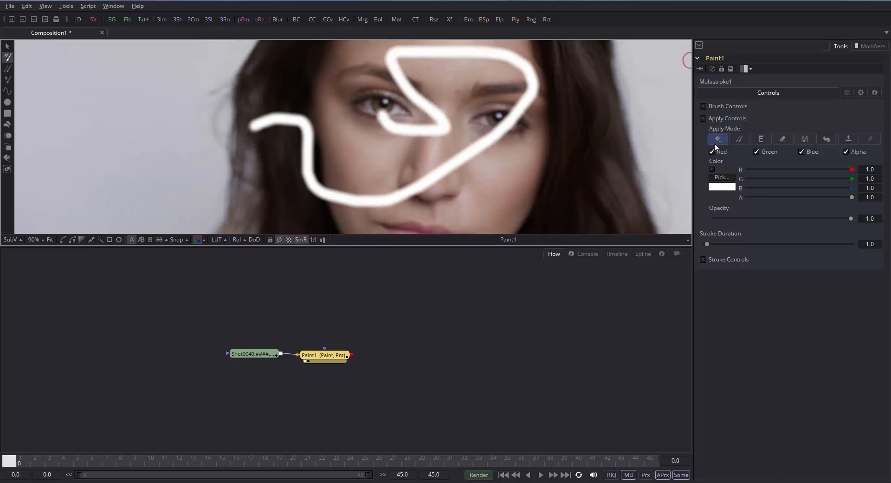
pyautogui.click(872, 46)
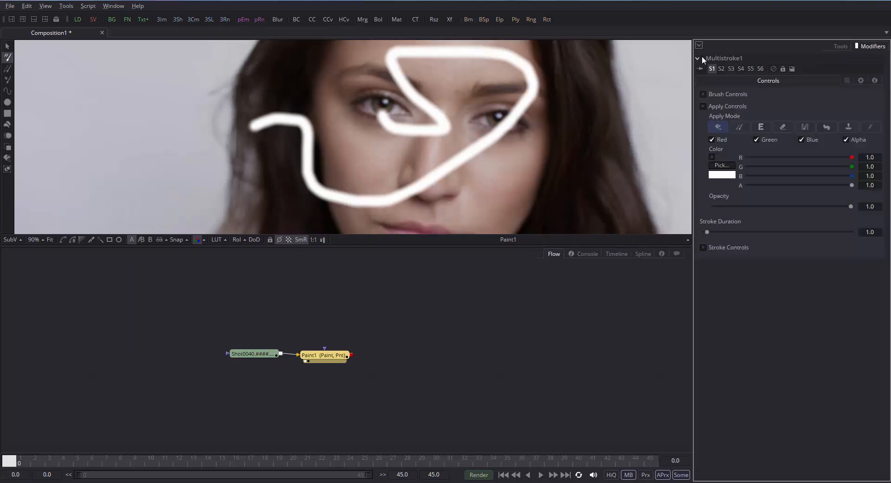
pyautogui.click(703, 247)
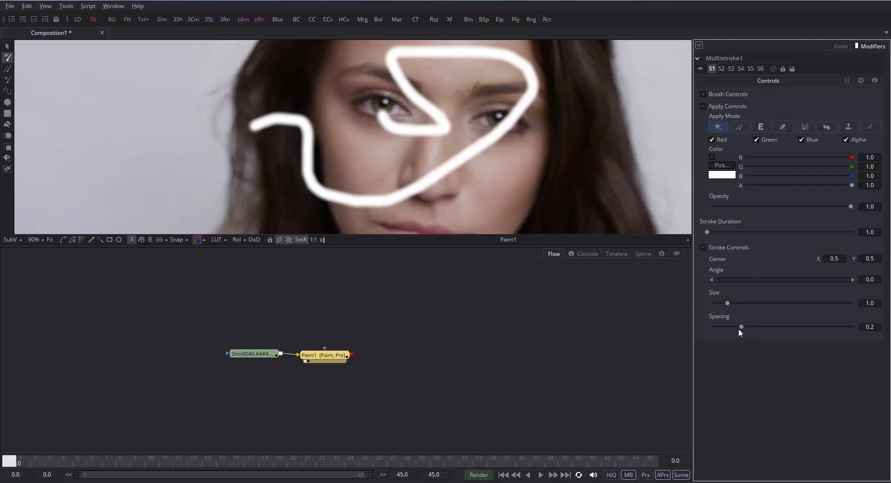
# Try changing the size and spacing of the white Multistroke1 in its Stroke Controls.
pyautogui.moveTo(740, 328); pyautogui.dragTo(810, 334)
pyautogui.moveTo(729, 304); pyautogui.dragTo(749, 307)
pyautogui.click(799, 60)
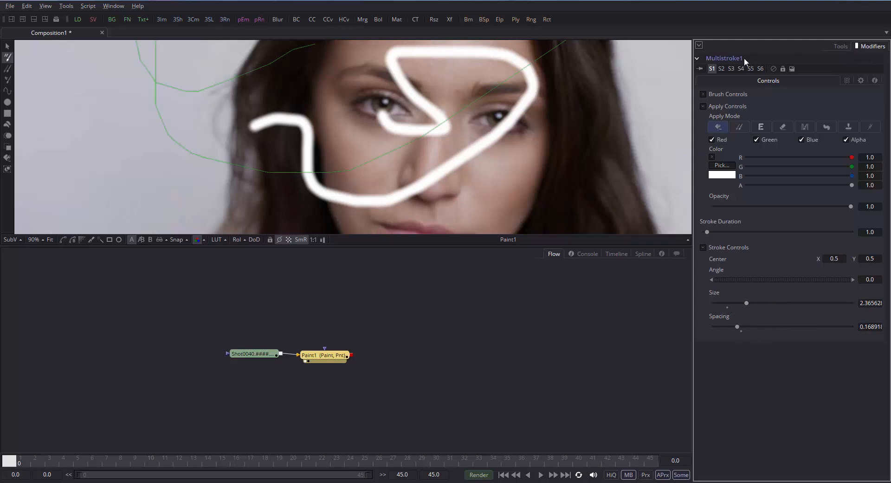
pyautogui.moveTo(796, 328); pyautogui.dragTo(775, 328)
# Undo the Multistroke size change and the white strokes painted over the face.
pyautogui.hotkey('ctrl', 'z')
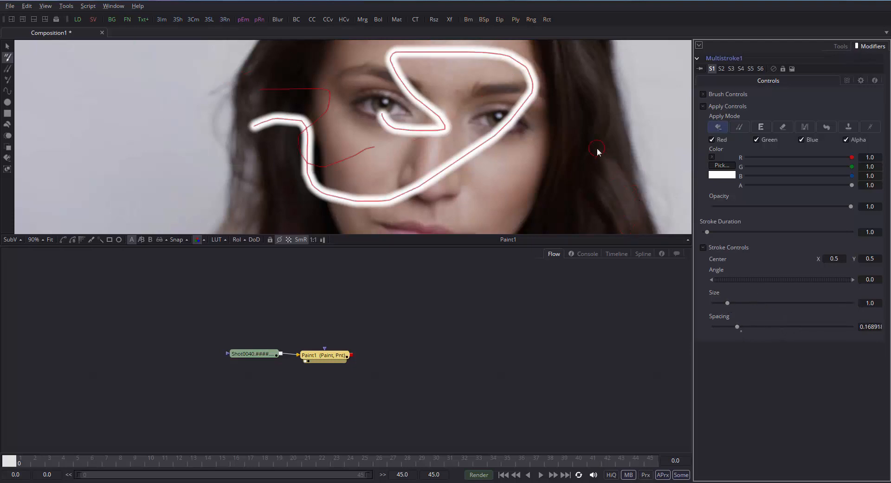
pyautogui.scroll(-3, 597, 148)
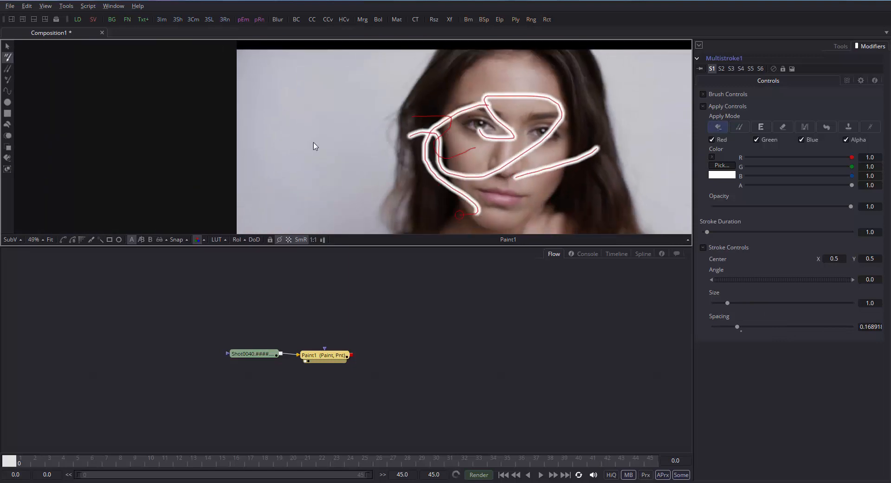
pyautogui.hotkey('ctrl', 'z')
pyautogui.hotkey('ctrl', 'z')
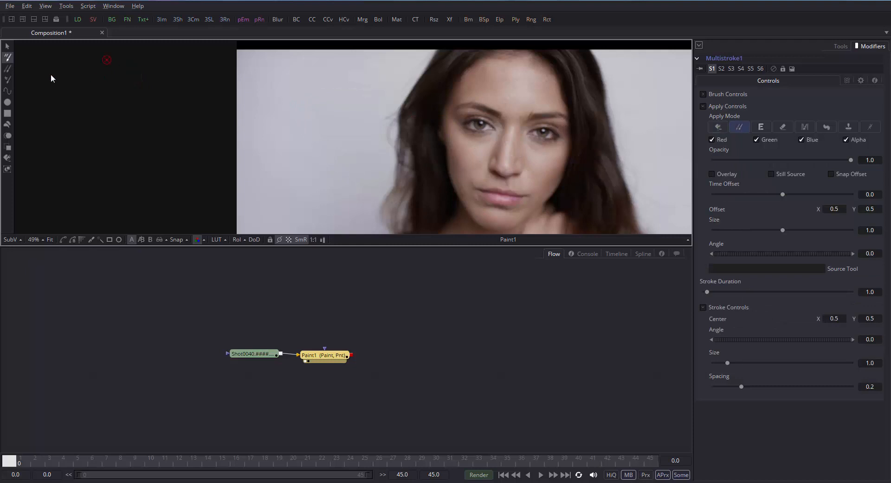
# Activate the Stroke tool for Paint1 and clone cheek skin over the area beneath the woman's right eye.
pyautogui.click(8, 80)
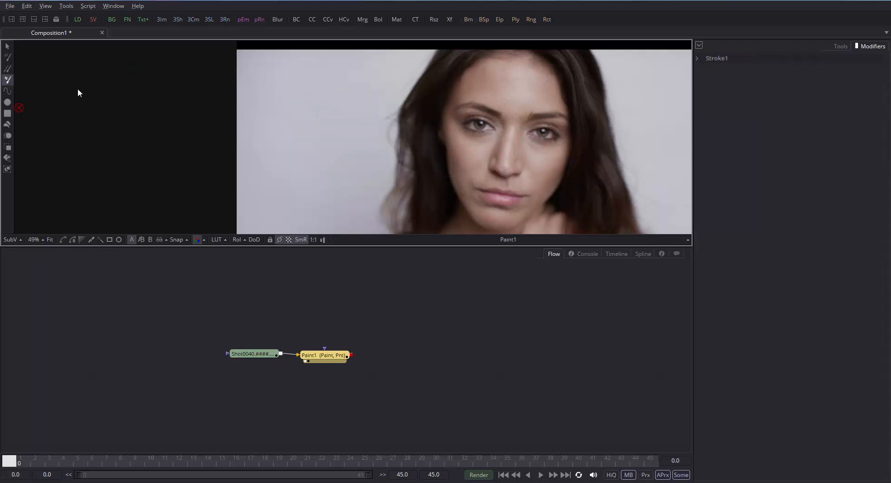
pyautogui.click(324, 355)
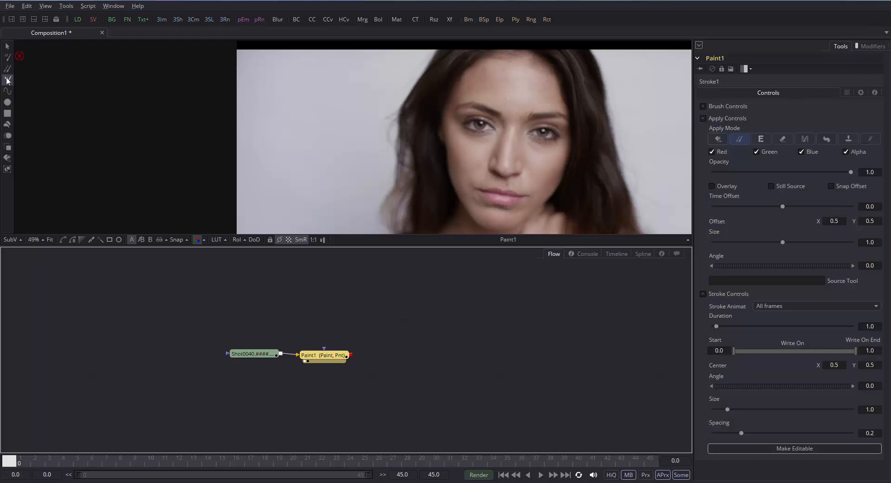
pyautogui.click(481, 152)
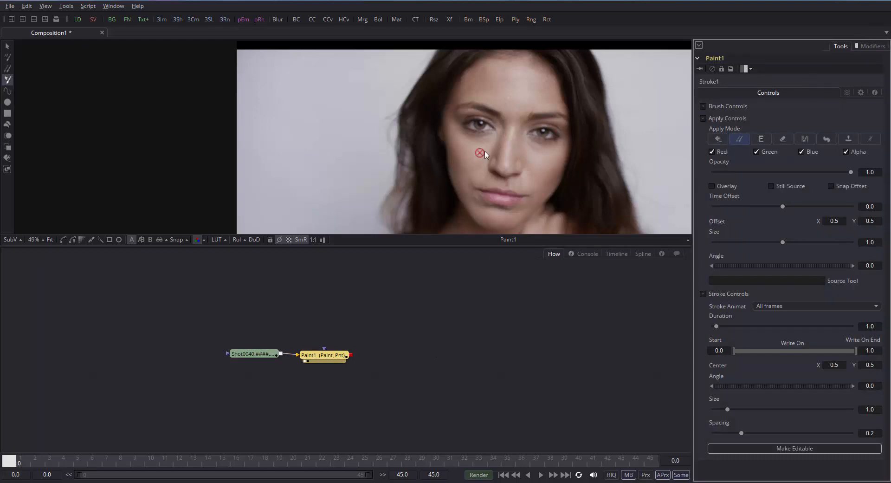
pyautogui.scroll(3, 480, 150)
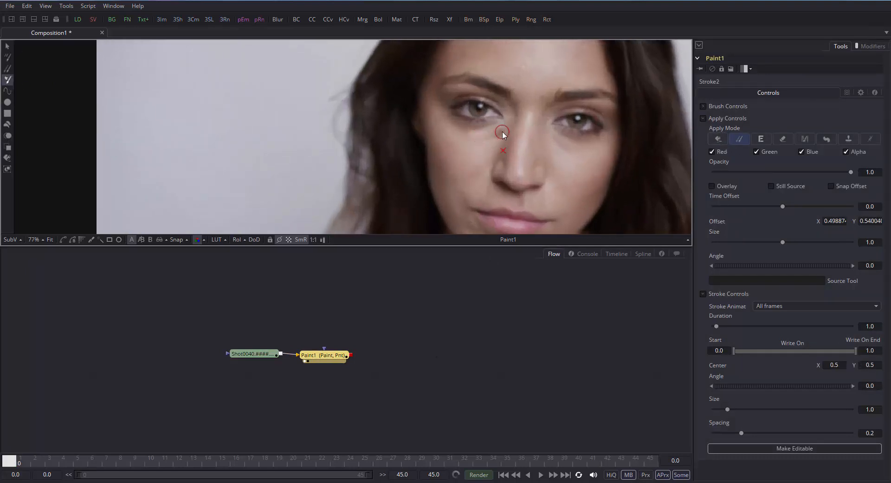
pyautogui.click(495, 141)
pyautogui.moveTo(473, 156); pyautogui.dragTo(404, 153)
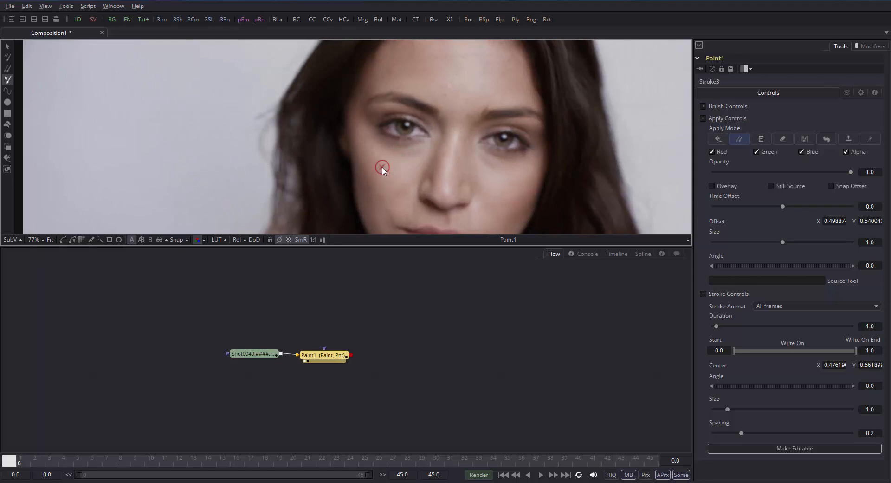
pyautogui.moveTo(382, 168)
pyautogui.mouseDown()
pyautogui.moveTo(372, 166)
pyautogui.moveTo(383, 192)
pyautogui.moveTo(371, 168)
pyautogui.moveTo(378, 154)
pyautogui.moveTo(368, 160)
pyautogui.moveTo(388, 160)
pyautogui.moveTo(382, 147)
pyautogui.moveTo(425, 150)
pyautogui.moveTo(417, 168)
pyautogui.moveTo(420, 144)
pyautogui.moveTo(412, 162)
pyautogui.moveTo(419, 151)
pyautogui.moveTo(312, 155)
pyautogui.moveTo(384, 182)
pyautogui.moveTo(418, 148)
pyautogui.moveTo(388, 150)
pyautogui.moveTo(408, 167)
pyautogui.moveTo(415, 146)
pyautogui.moveTo(398, 155)
pyautogui.moveTo(384, 145)
pyautogui.mouseUp()
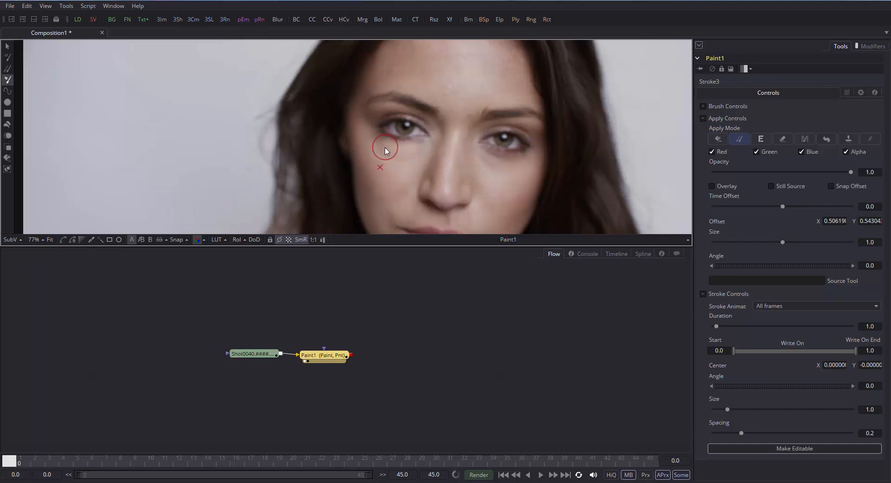
# Delete Stroke1, the stroke crossing the nose, from Paint1's modifiers.
pyautogui.click(8, 47)
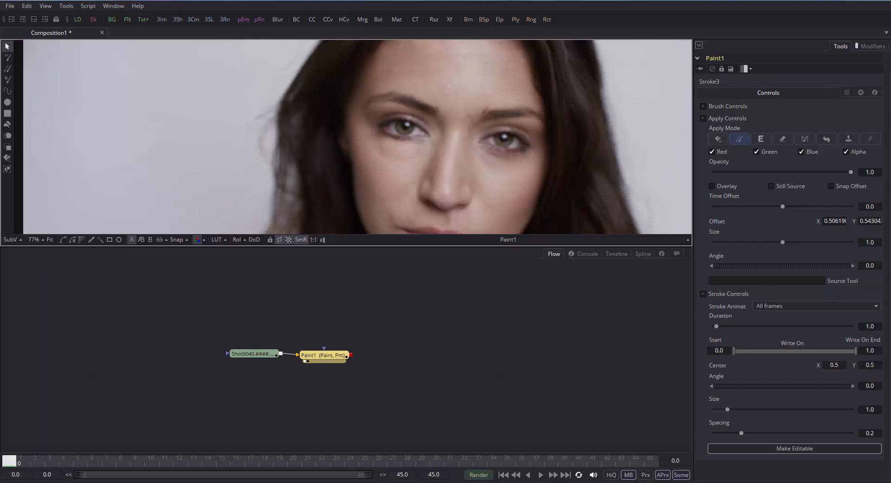
pyautogui.click(874, 47)
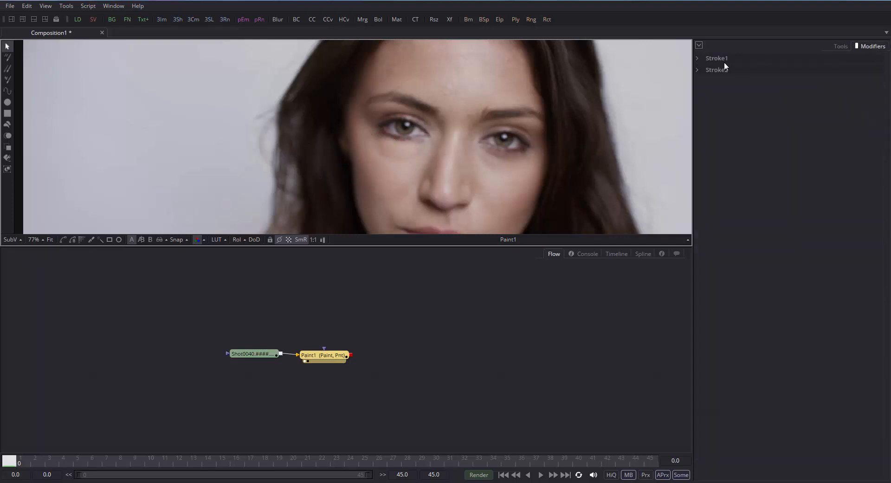
pyautogui.click(712, 58)
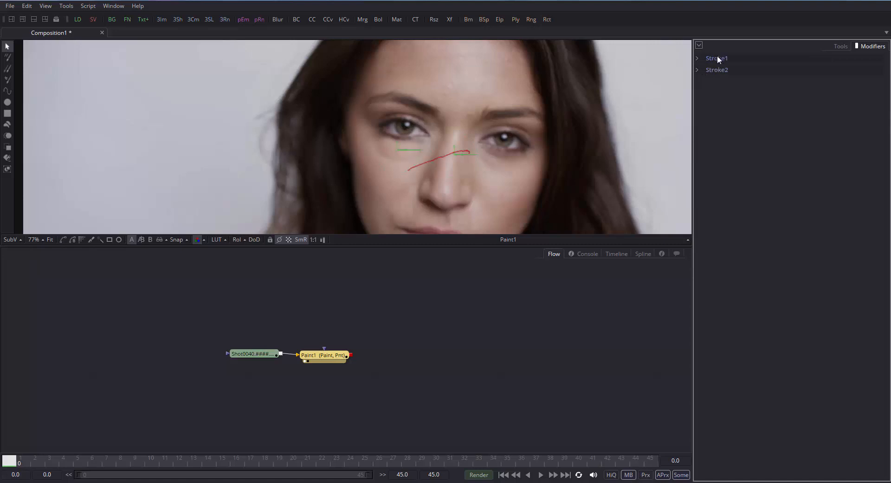
pyautogui.press('Delete')
# Make Stroke2 editable, select all its points and try to reduce them with Freehand Precision.
pyautogui.click(697, 58)
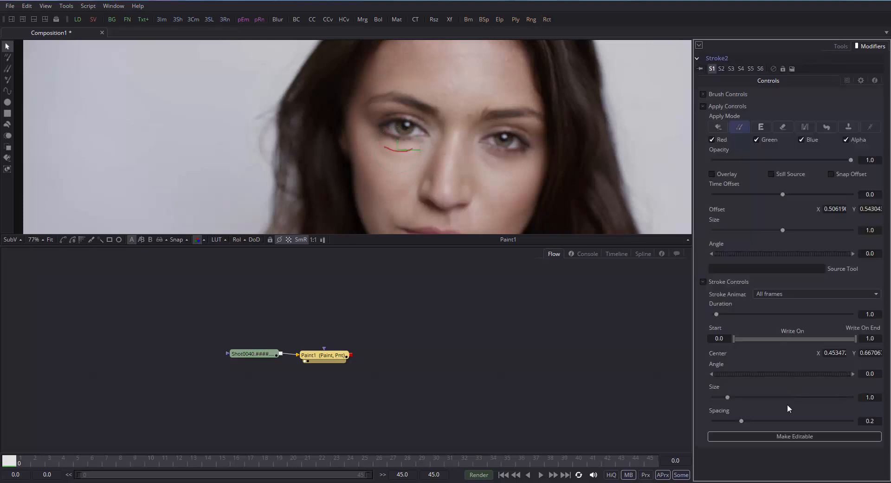
pyautogui.scroll(5, 365, 175)
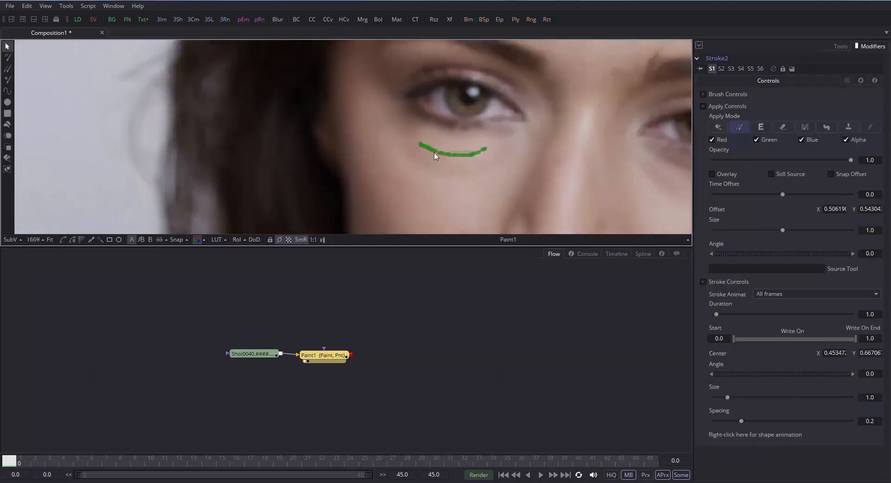
pyautogui.moveTo(490, 102)
pyautogui.mouseDown()
pyautogui.moveTo(333, 204)
pyautogui.moveTo(325, 199)
pyautogui.mouseUp()
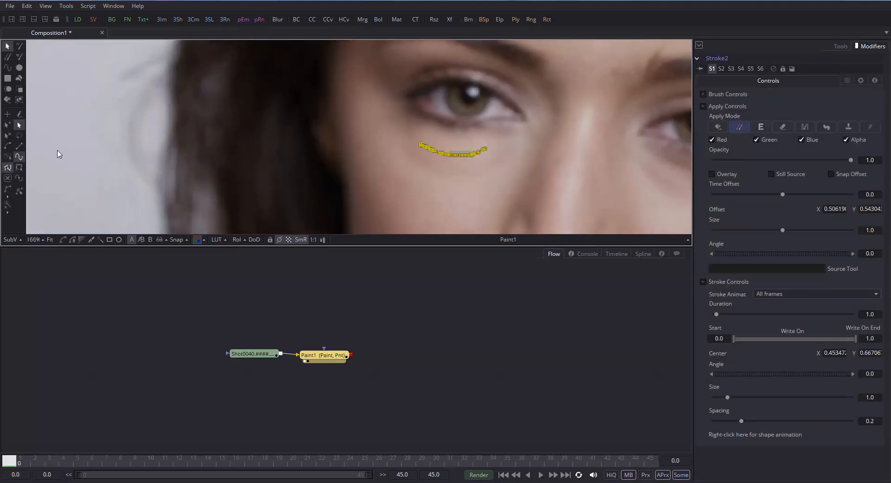
pyautogui.click(19, 178)
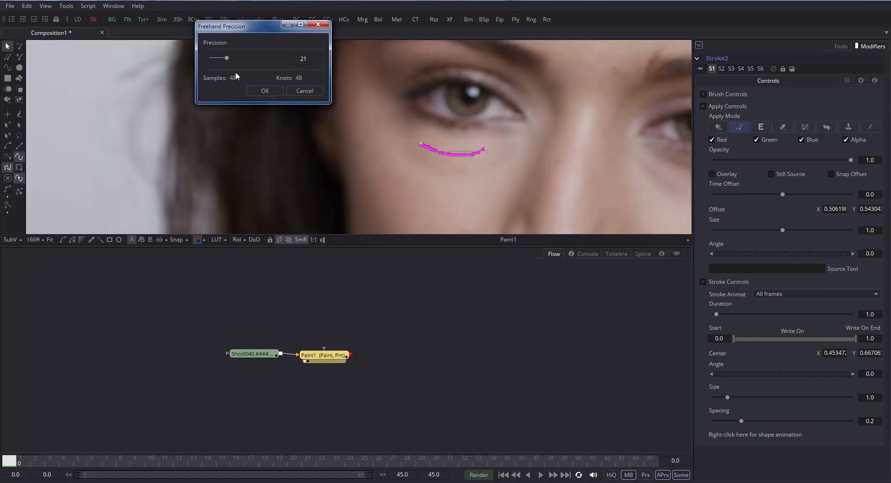
pyautogui.click(257, 92)
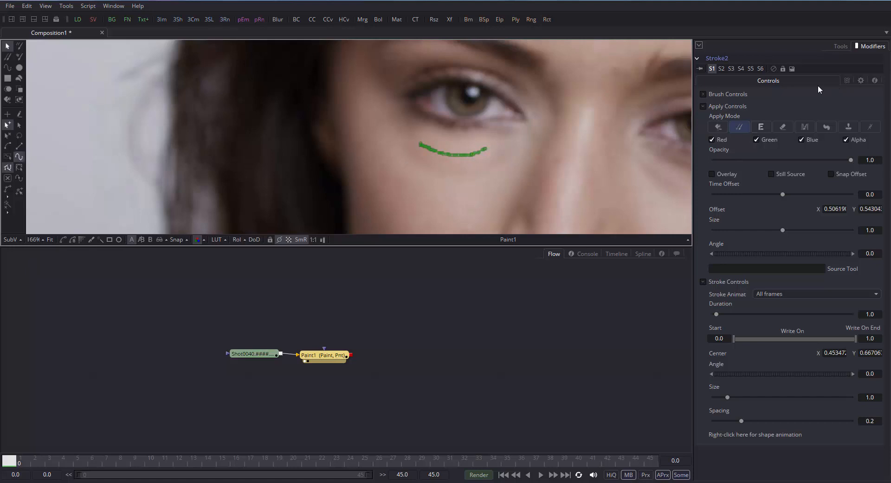
# Delete the intermediate points near both ends of Stroke2, keeping its two end points.
pyautogui.scroll(4, 485, 173)
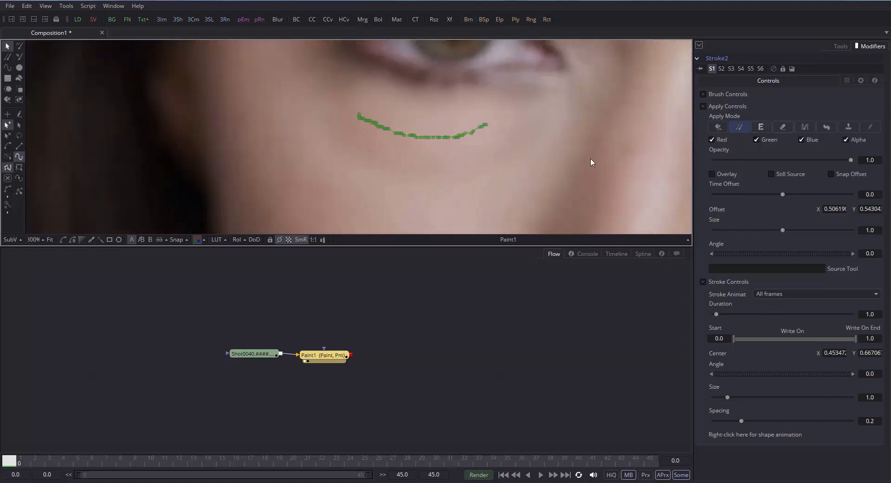
pyautogui.moveTo(349, 159); pyautogui.dragTo(410, 90)
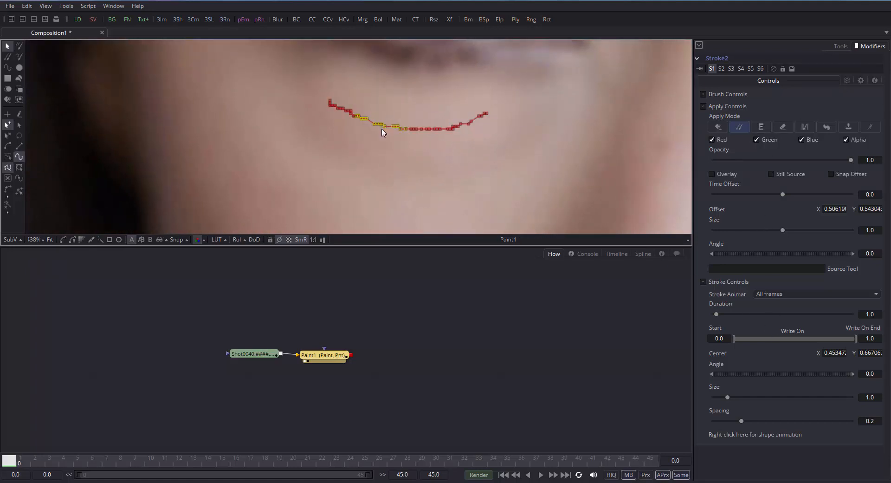
pyautogui.moveTo(300, 85); pyautogui.dragTo(303, 87)
pyautogui.moveTo(335, 138)
pyautogui.mouseDown()
pyautogui.moveTo(351, 106)
pyautogui.moveTo(327, 111)
pyautogui.mouseUp()
pyautogui.press('Delete')
pyautogui.moveTo(489, 164); pyautogui.dragTo(453, 113)
pyautogui.press('Delete')
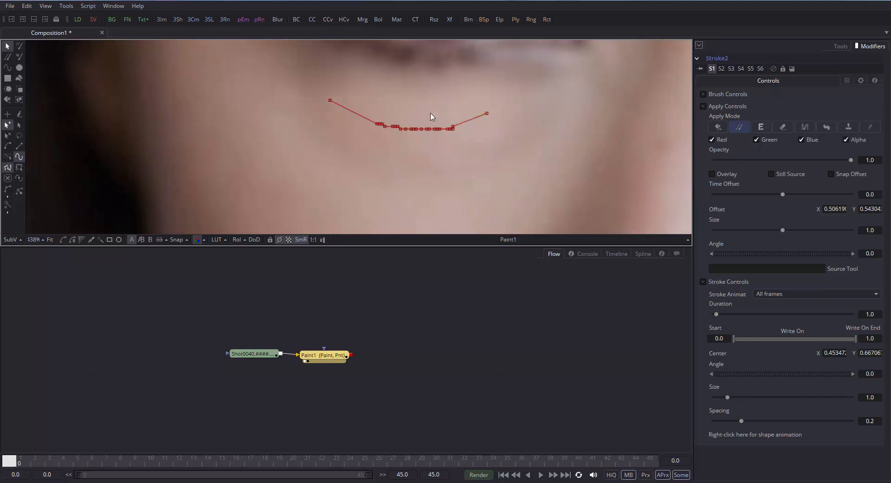
# Delete the surplus central points of Stroke2, leaving one middle point between the ends, and smooth the path.
pyautogui.moveTo(365, 95)
pyautogui.mouseDown()
pyautogui.moveTo(390, 153)
pyautogui.moveTo(412, 166)
pyautogui.mouseUp()
pyautogui.press('Delete')
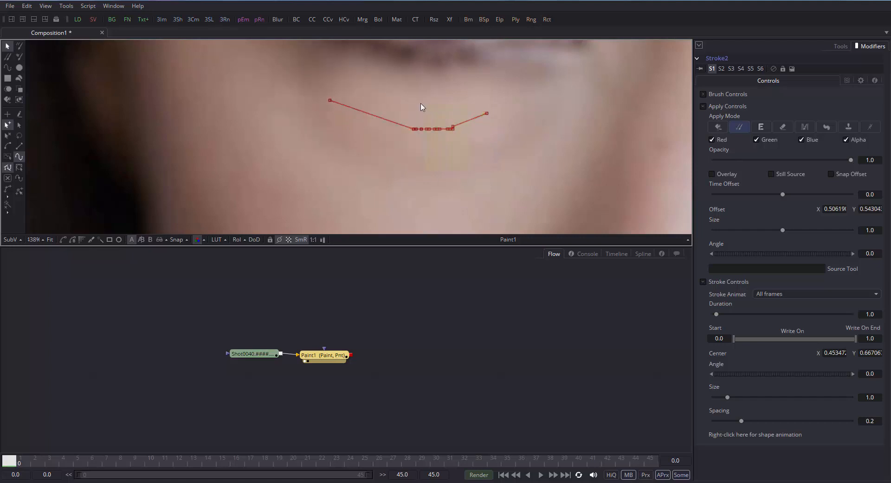
pyautogui.press('Delete')
pyautogui.moveTo(566, 156); pyautogui.dragTo(635, 89)
pyautogui.click(415, 129)
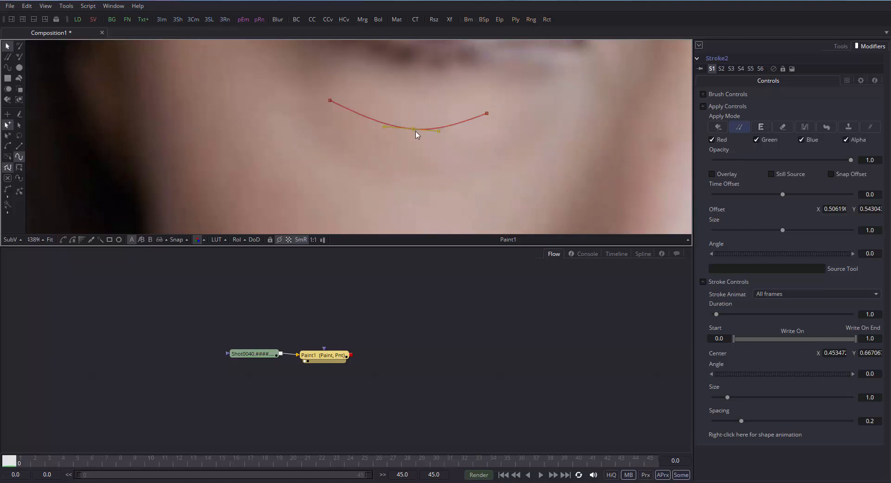
# Try removing Stroke2's middle point and smoothing and reshaping the two-point path, and undo these edits.
pyautogui.press('Delete')
pyautogui.moveTo(304, 94); pyautogui.dragTo(519, 152)
pyautogui.hotkey('shift', 's')
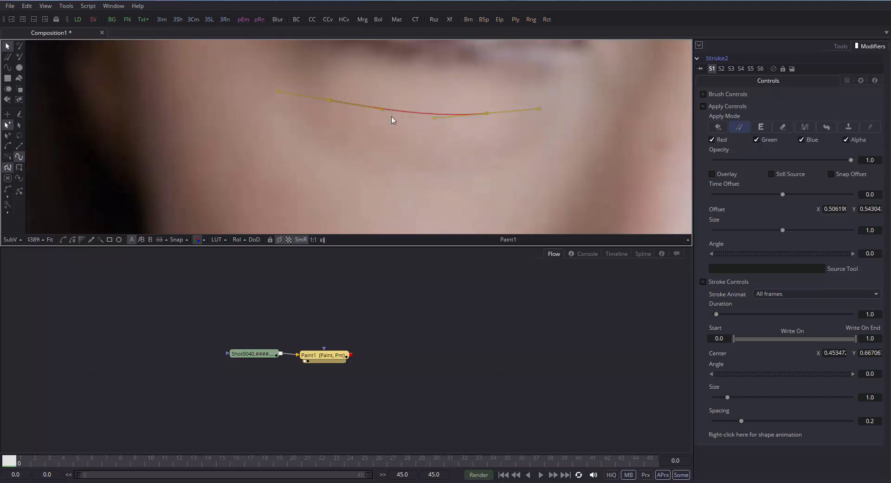
pyautogui.moveTo(384, 111)
pyautogui.mouseDown()
pyautogui.moveTo(348, 139)
pyautogui.moveTo(406, 124)
pyautogui.mouseUp()
pyautogui.hotkey('ctrl', 'z')
pyautogui.hotkey('ctrl', 'z')
pyautogui.hotkey('ctrl', 'z')
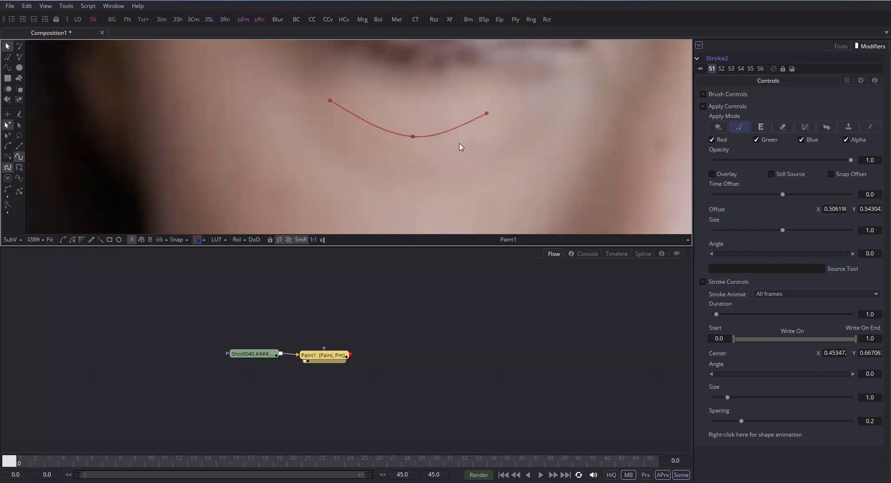
# Adjust the middle and end points of Stroke2 to form a gentle curve beneath the eye.
pyautogui.moveTo(410, 132); pyautogui.dragTo(410, 134)
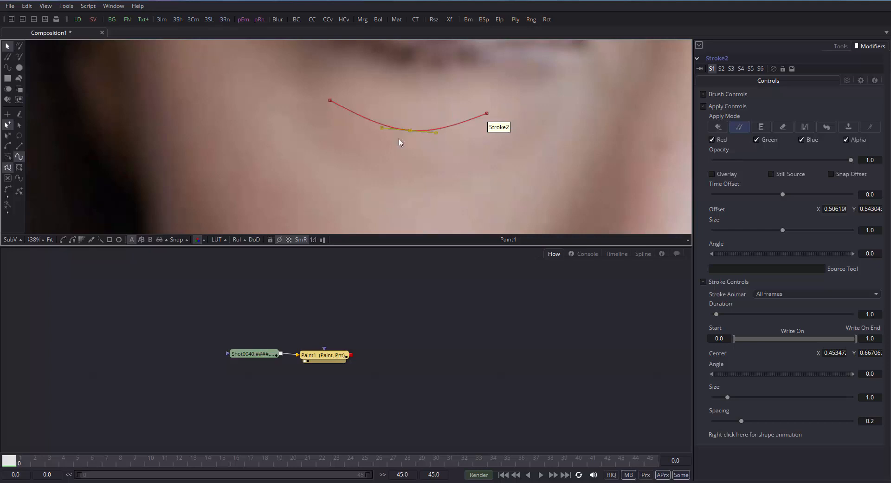
pyautogui.moveTo(412, 137)
pyautogui.mouseDown()
pyautogui.moveTo(414, 111)
pyautogui.moveTo(398, 123)
pyautogui.mouseUp()
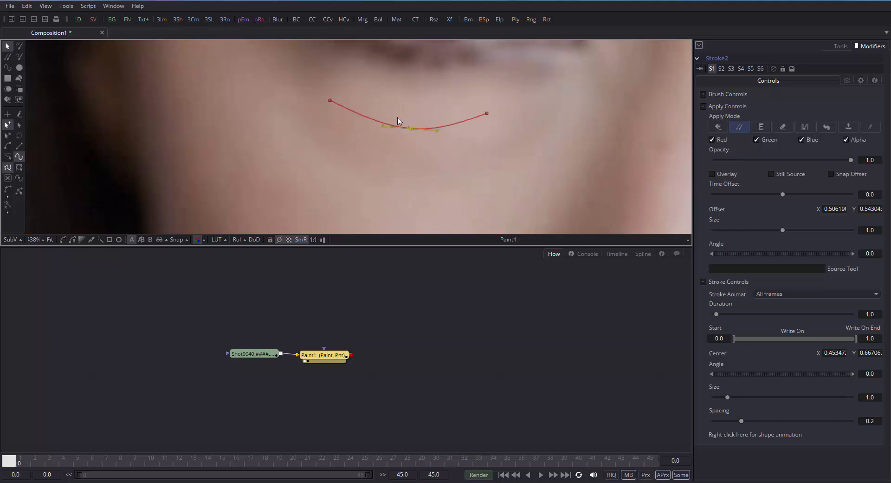
pyautogui.moveTo(320, 102)
pyautogui.mouseDown()
pyautogui.moveTo(344, 113)
pyautogui.moveTo(327, 109)
pyautogui.mouseUp()
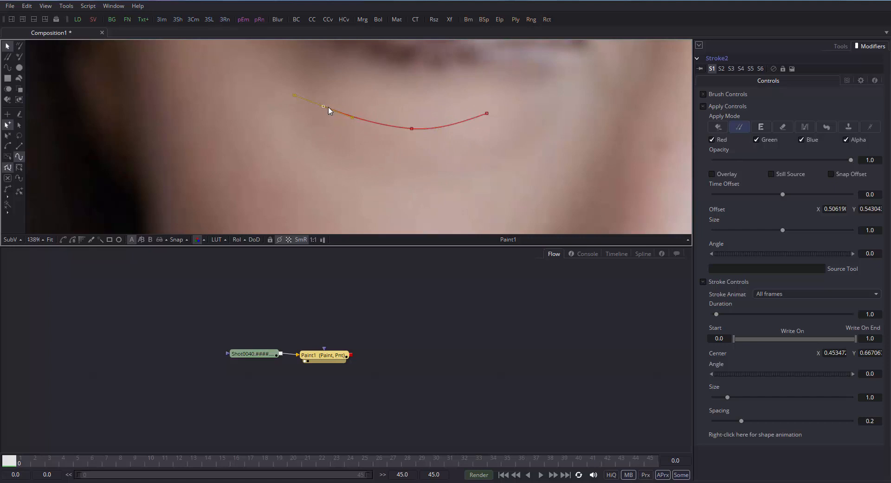
pyautogui.click(488, 113)
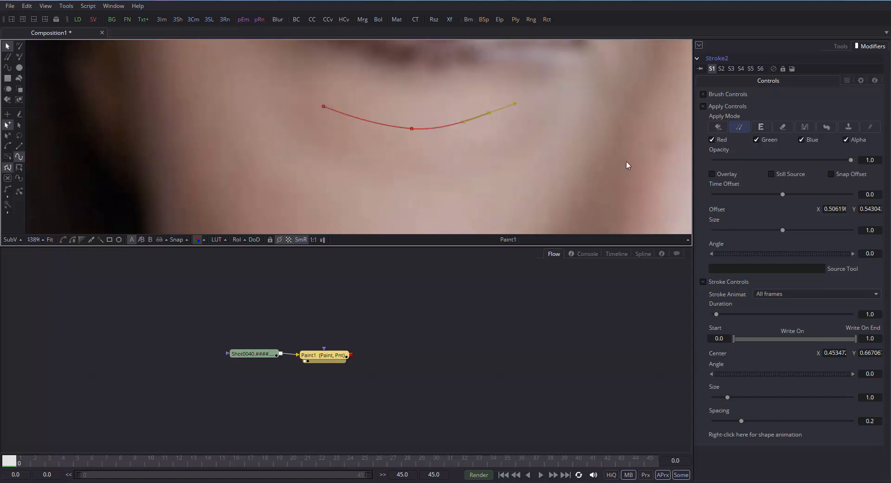
# Lower Stroke2's opacity to about 0.27 and extend its outer end point slightly outward under the eye.
pyautogui.moveTo(853, 159)
pyautogui.mouseDown()
pyautogui.moveTo(667, 163)
pyautogui.moveTo(760, 161)
pyautogui.mouseUp()
pyautogui.moveTo(321, 106); pyautogui.dragTo(308, 102)
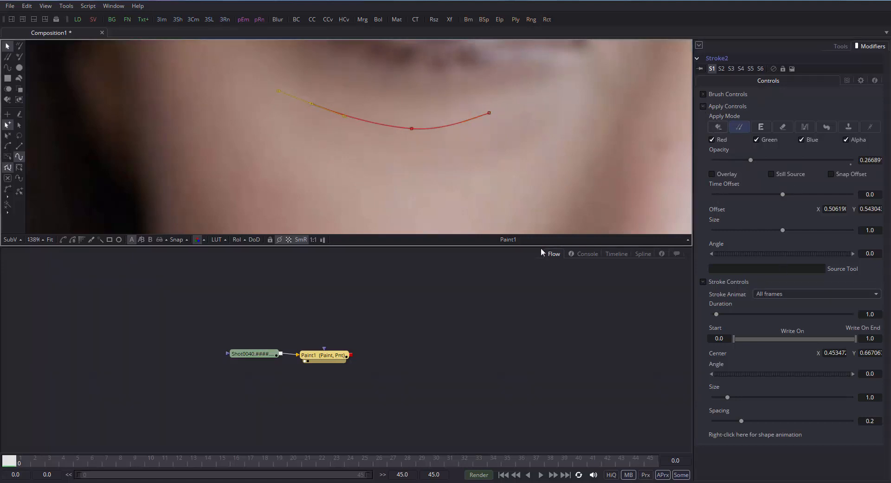
# Enable shape animation for Stroke2 at frame 0 and play the clip to frame 5.
pyautogui.rightClick(743, 436)
pyautogui.click(779, 337)
pyautogui.press('space')
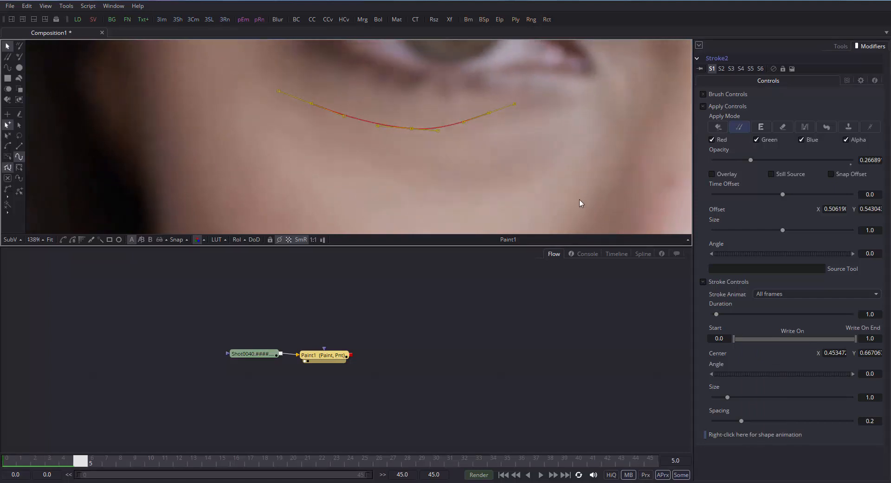
# Animate Stroke2 to follow the area beneath the eye by repositioning it at several frames, including frames 6, 11 and 18.
pyautogui.scroll(3, 395, 172)
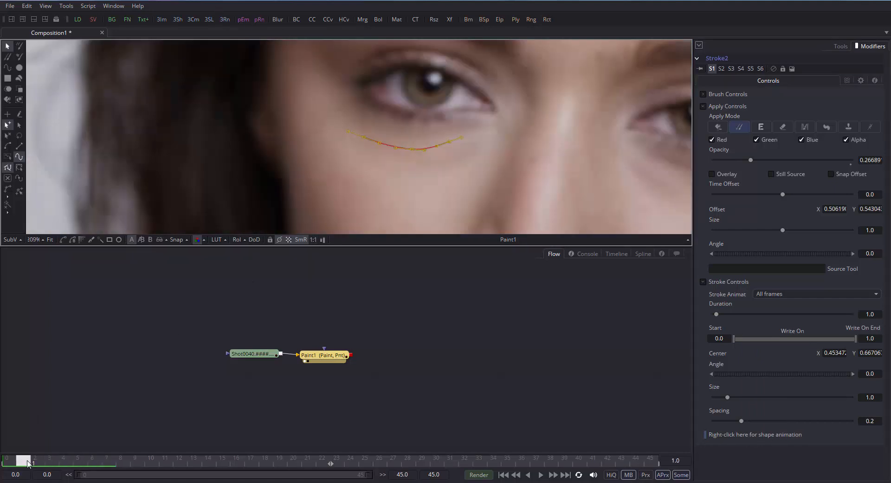
pyautogui.moveTo(410, 156)
pyautogui.mouseDown()
pyautogui.moveTo(424, 183)
pyautogui.moveTo(437, 181)
pyautogui.moveTo(422, 175)
pyautogui.mouseUp()
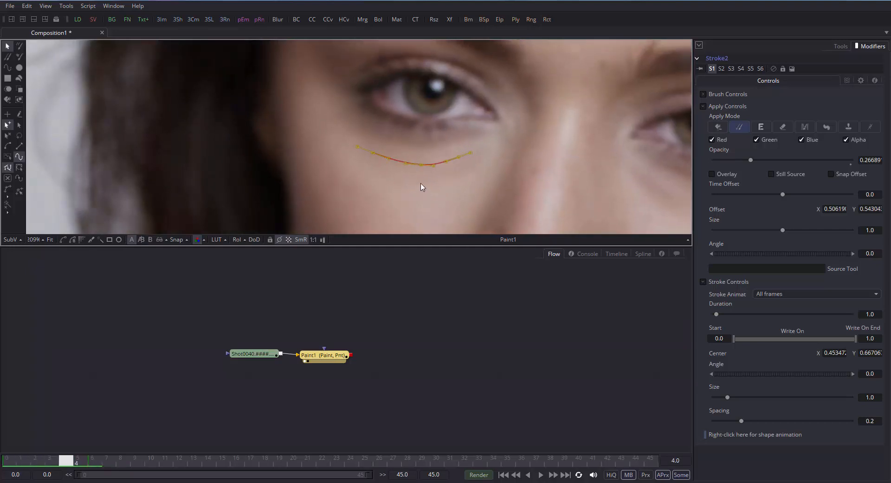
pyautogui.moveTo(429, 178)
pyautogui.mouseDown()
pyautogui.moveTo(439, 200)
pyautogui.moveTo(439, 193)
pyautogui.mouseUp()
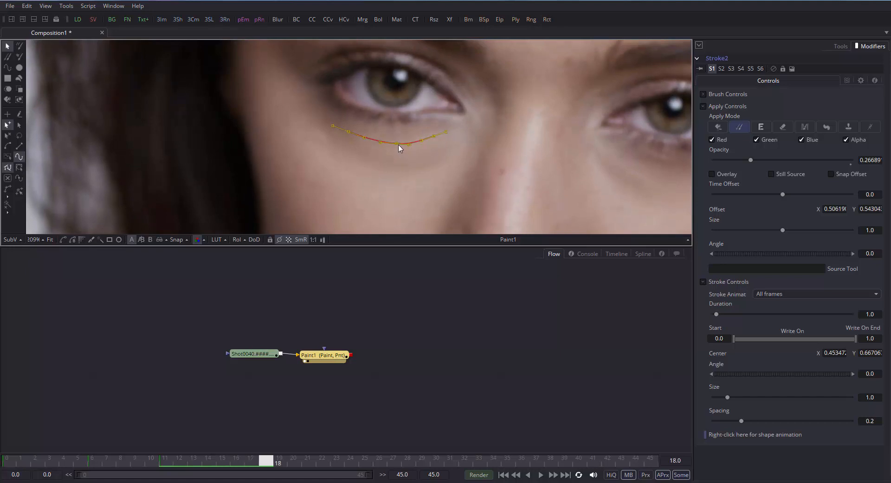
pyautogui.moveTo(399, 149); pyautogui.dragTo(404, 169)
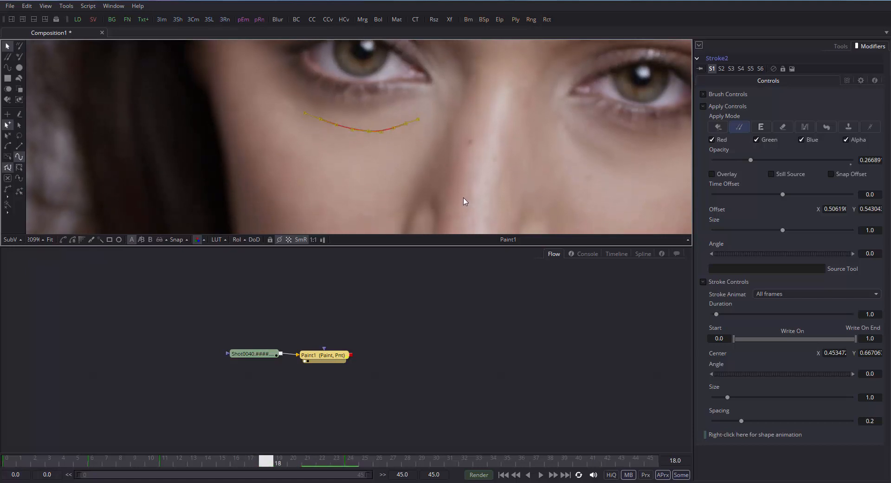
# Check the retouch without the stroke's path overlay and compare it with the original Shot0040 footage.
pyautogui.click(368, 407)
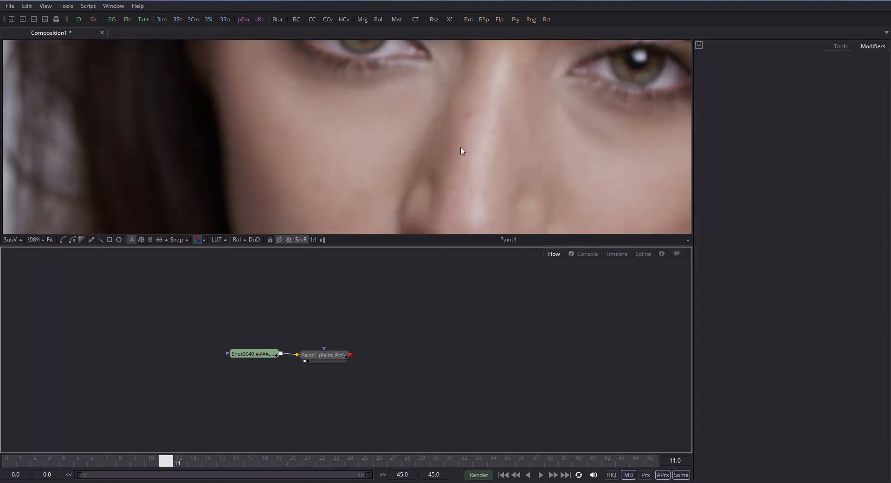
pyautogui.scroll(-2, 453, 158)
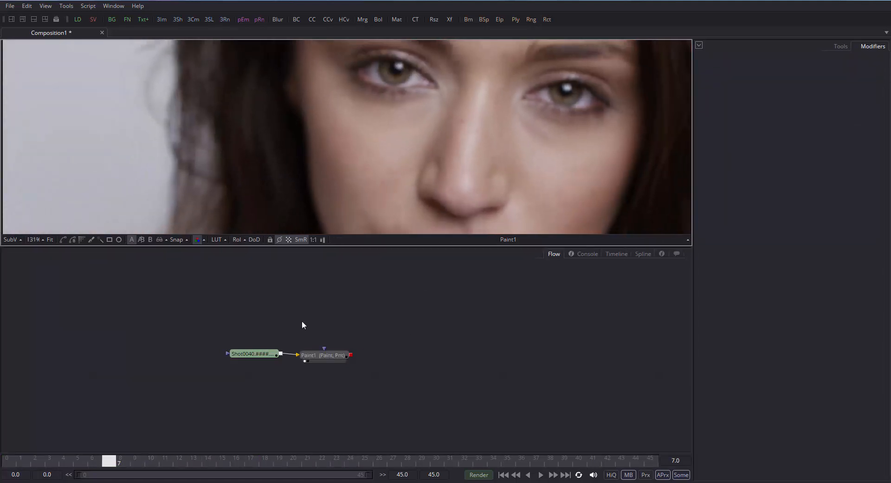
pyautogui.click(275, 355)
pyautogui.press('1')
pyautogui.press('1')
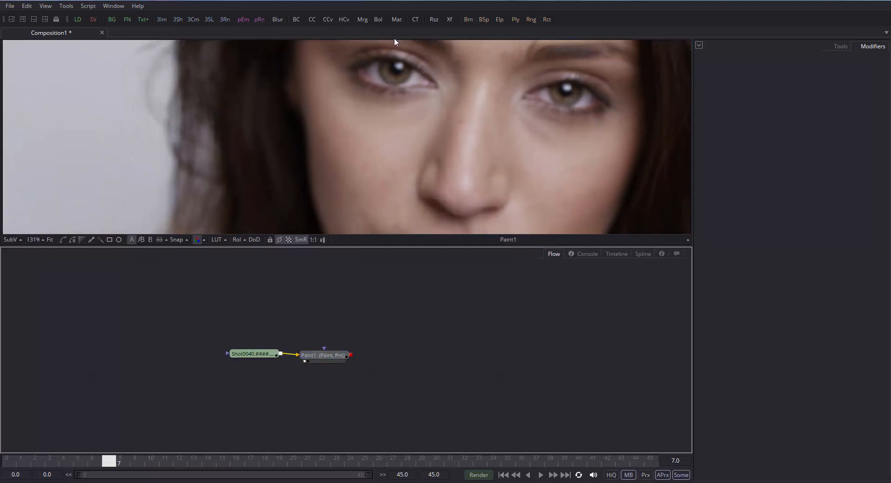
# Modify the Offset of Stroke2 in Paint1 with an XY Path.
pyautogui.click(327, 355)
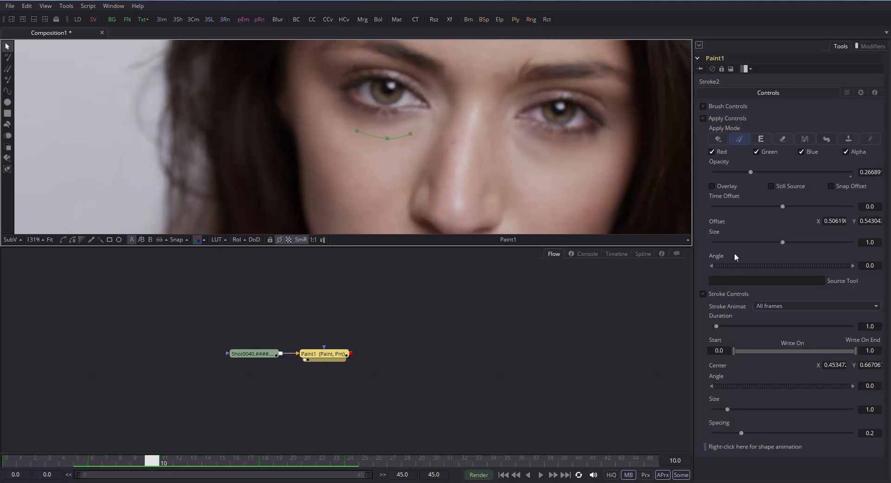
pyautogui.rightClick(717, 223)
pyautogui.moveTo(747, 268)
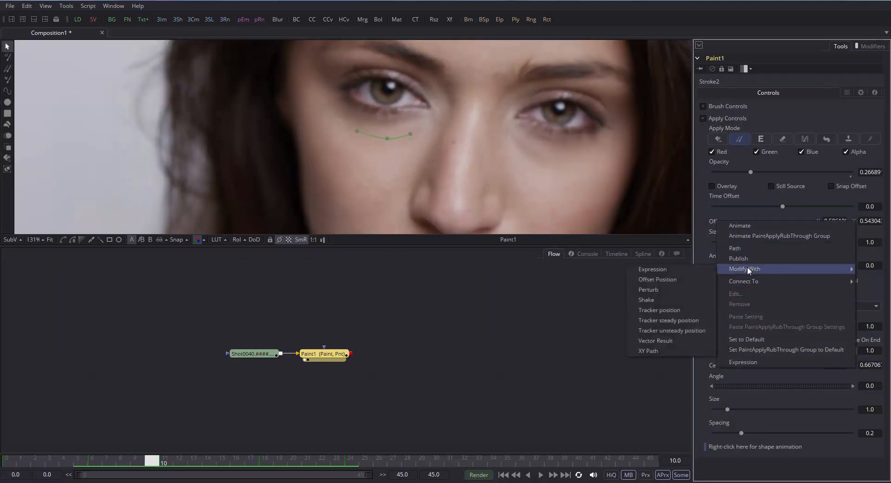
pyautogui.click(668, 351)
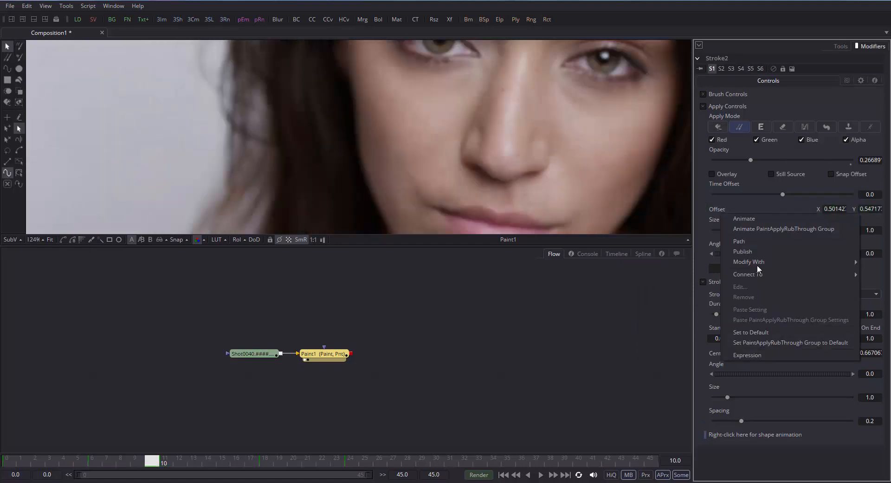
pyautogui.rightClick(715, 209)
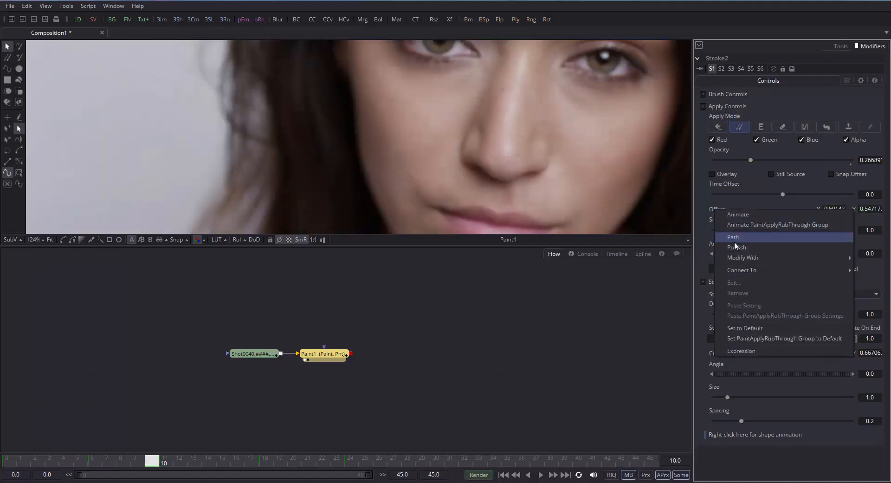
pyautogui.moveTo(740, 256)
pyautogui.click(650, 339)
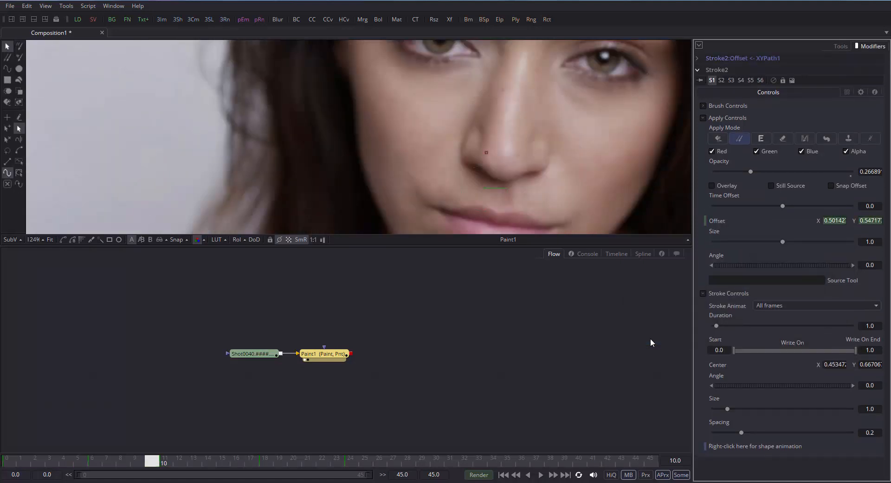
# Show the XY path's controls and move the clone offset point beside the nose at frame 10 to about X 0.5035, Y 0.5534.
pyautogui.scroll(2, 574, 201)
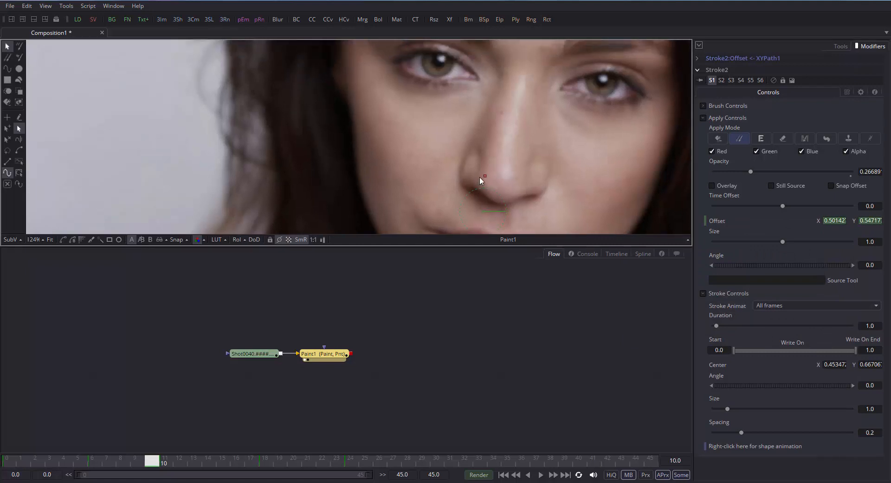
pyautogui.scroll(2, 536, 157)
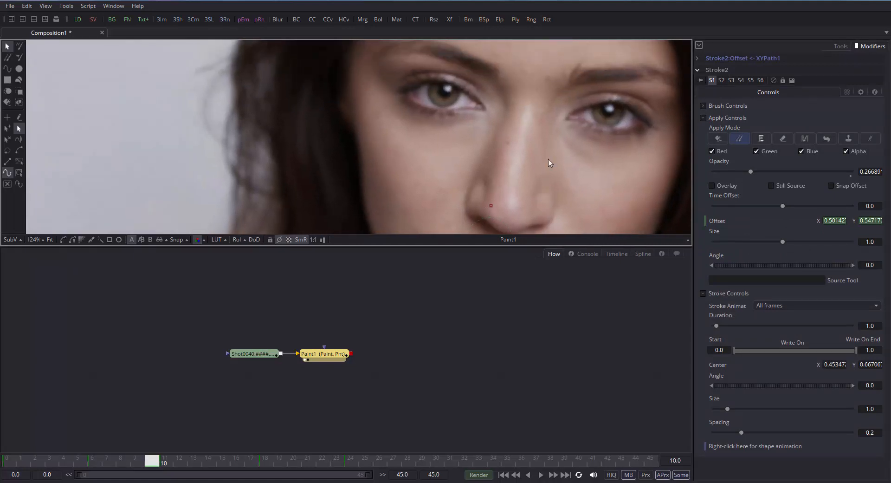
pyautogui.moveTo(549, 163); pyautogui.dragTo(531, 179)
pyautogui.moveTo(472, 192)
pyautogui.mouseDown()
pyautogui.moveTo(510, 177)
pyautogui.moveTo(513, 194)
pyautogui.mouseUp()
pyautogui.click(724, 58)
pyautogui.moveTo(378, 185); pyautogui.dragTo(329, 179)
pyautogui.moveTo(459, 185); pyautogui.dragTo(453, 181)
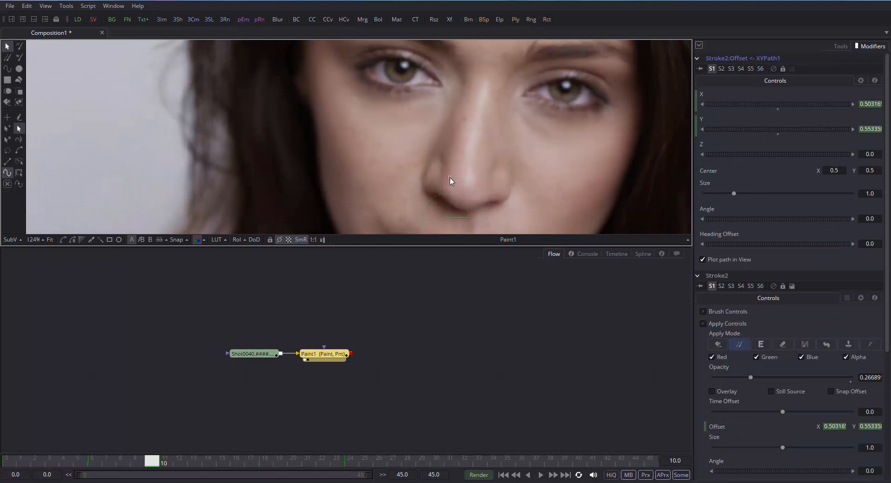
# Move the clone offset point beside the nose at frame 19 to about X 0.5042, Y 0.5538.
pyautogui.press('space')
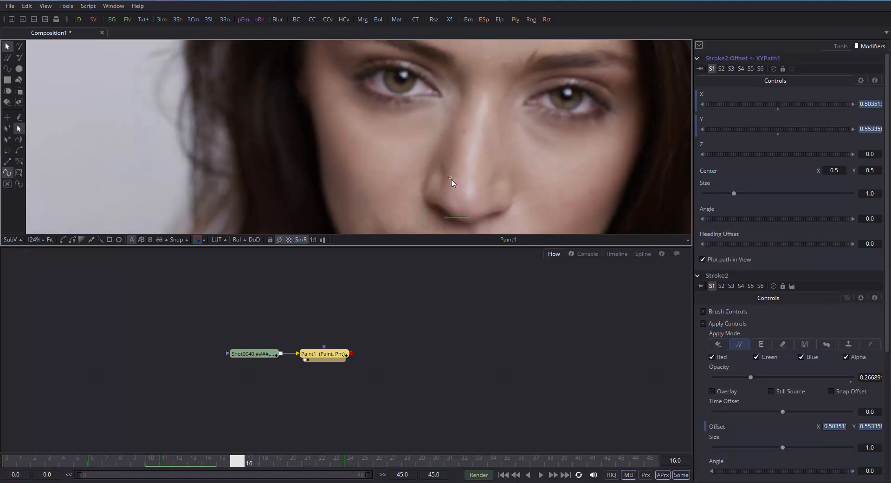
pyautogui.press('space')
pyautogui.moveTo(448, 180); pyautogui.dragTo(454, 180)
# Review the clone offset's animation near the nose by stepping back and playing through the clip.
pyautogui.press('Left')
pyautogui.press('Left')
pyautogui.press('Left')
pyautogui.press('Left')
pyautogui.press('Left')
pyautogui.press('Left')
pyautogui.press('Left')
pyautogui.press('Left')
pyautogui.press('Left')
pyautogui.press('Left')
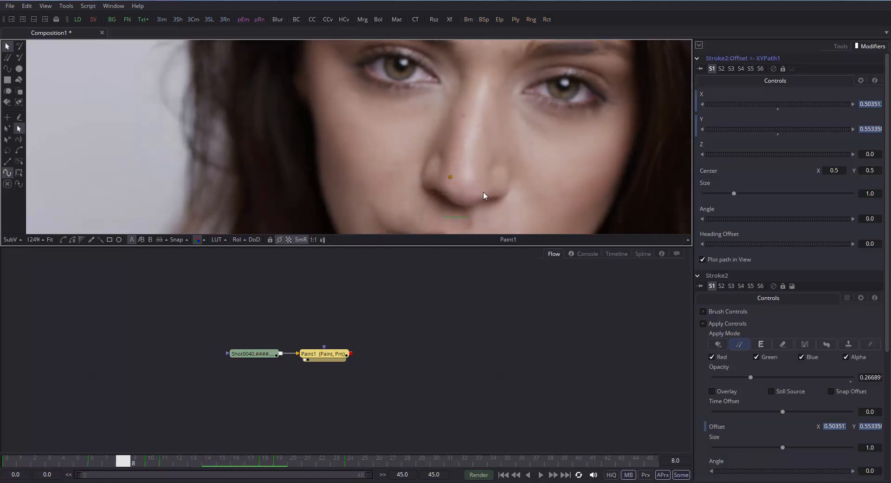
pyautogui.scroll(5, 469, 190)
pyautogui.press('space')
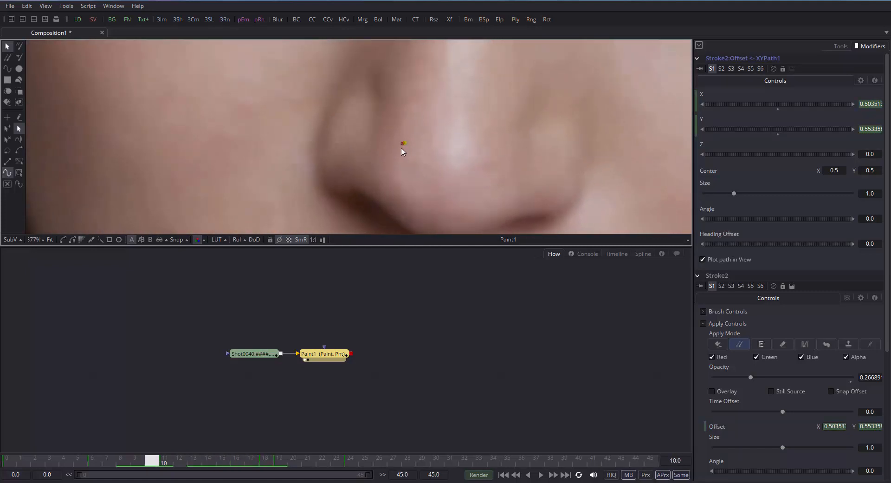
pyautogui.scroll(-2, 396, 178)
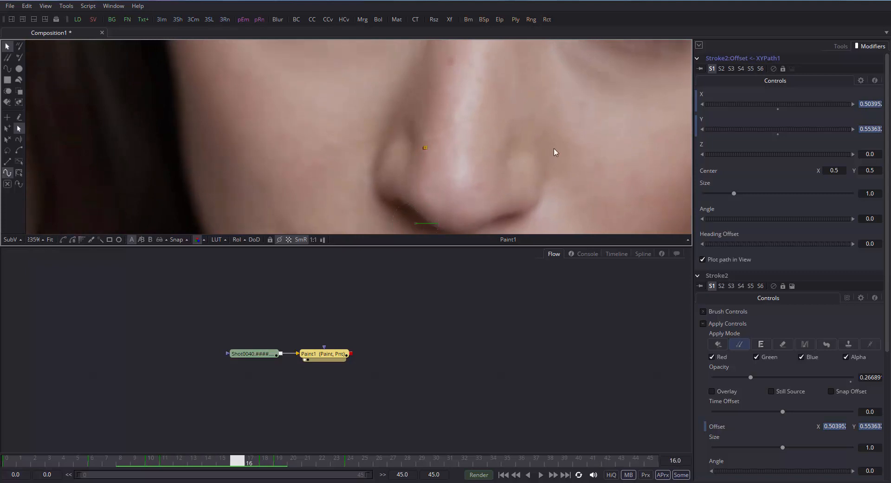
pyautogui.scroll(-2, 472, 196)
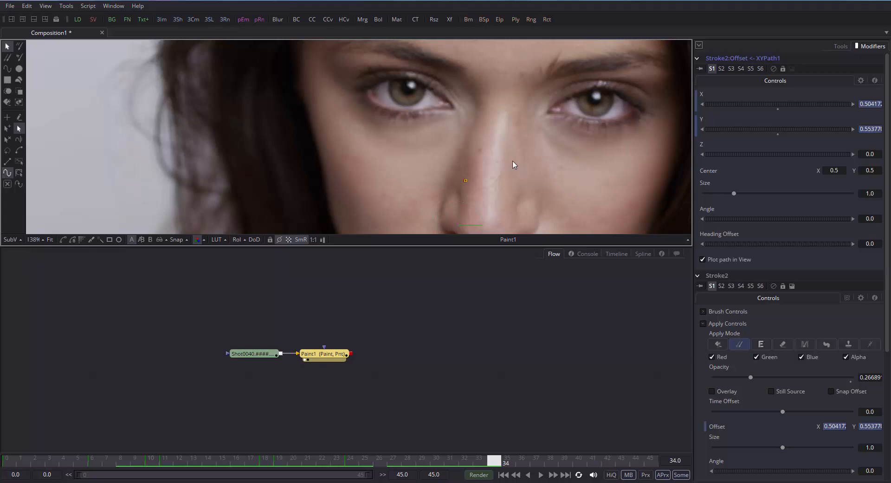
pyautogui.scroll(-2, 477, 176)
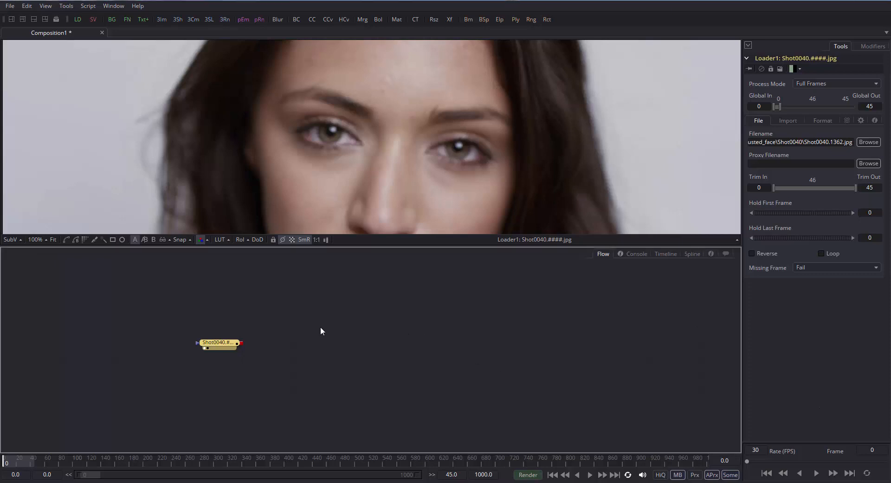
# Add a Tracker node after the Shot0040 loader and show it in the viewer.
pyautogui.hotkey('shift', 'space')
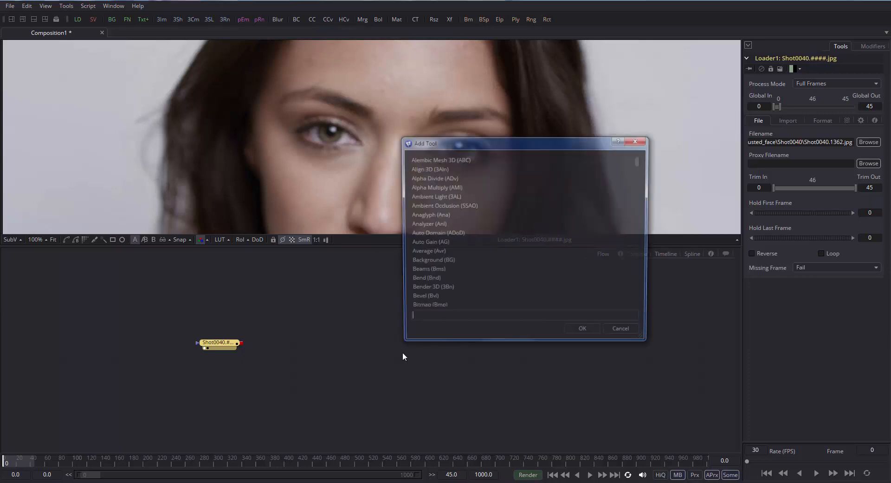
pyautogui.write('track')
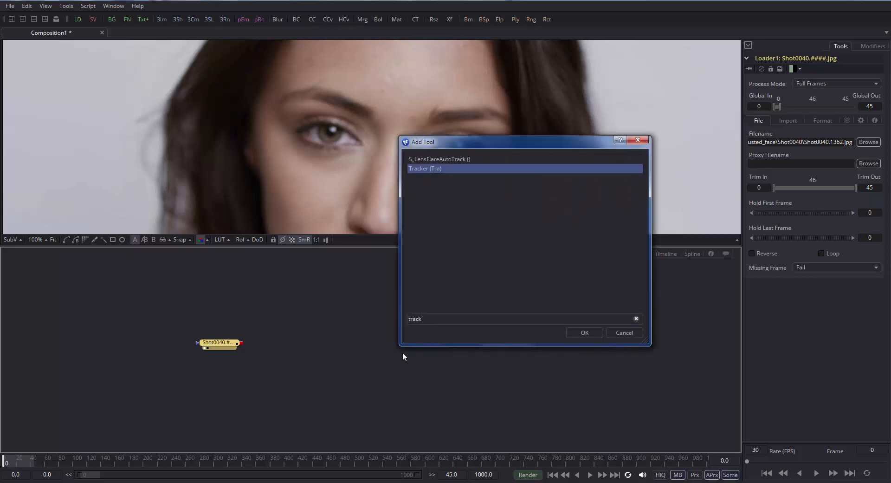
pyautogui.press('Return')
pyautogui.moveTo(288, 348); pyautogui.dragTo(346, 169)
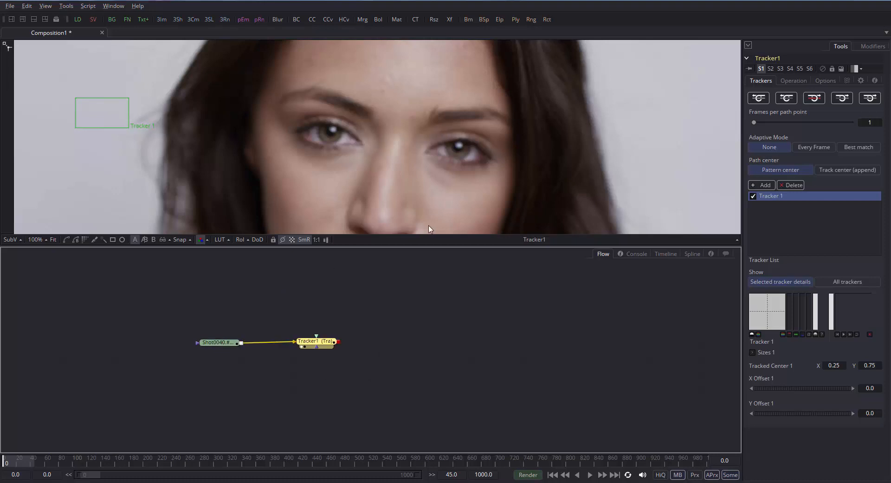
# Resize Tracker 1's pattern and search boxes and place the pattern over the inner corner of the eye nearest the tracker.
pyautogui.moveTo(86, 91)
pyautogui.moveTo(130, 133)
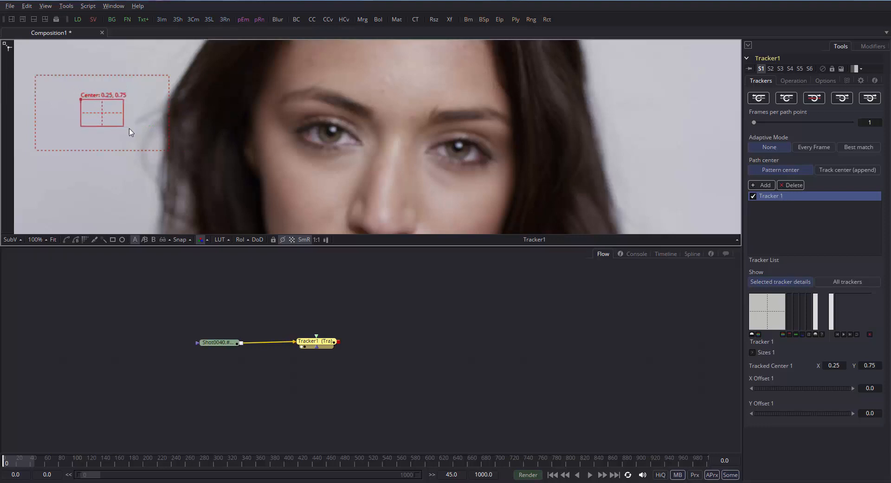
pyautogui.moveTo(130, 133)
pyautogui.mouseDown()
pyautogui.moveTo(118, 136)
pyautogui.moveTo(144, 143)
pyautogui.moveTo(130, 135)
pyautogui.mouseUp()
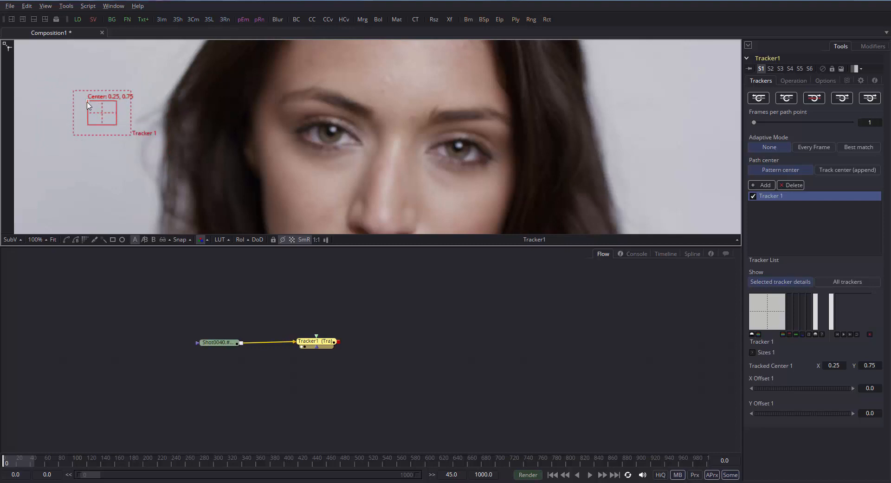
pyautogui.moveTo(88, 105); pyautogui.dragTo(342, 132)
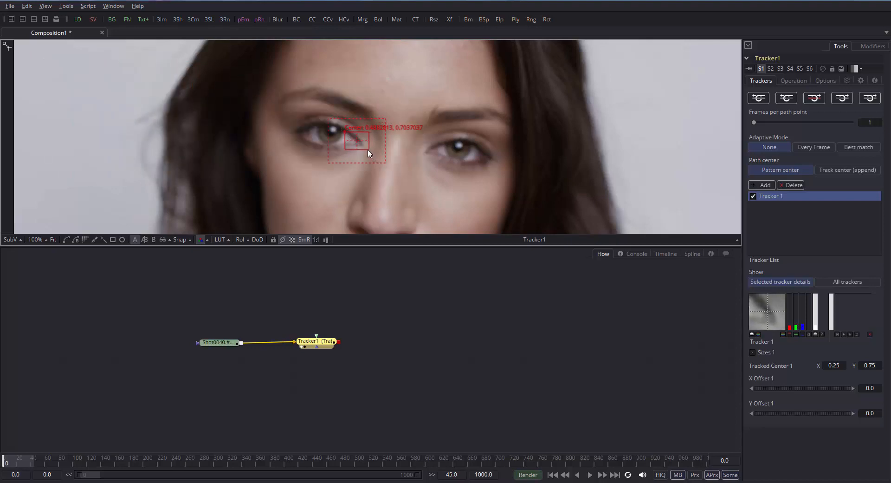
pyautogui.moveTo(385, 163)
pyautogui.mouseDown()
pyautogui.moveTo(362, 166)
pyautogui.moveTo(384, 163)
pyautogui.moveTo(376, 160)
pyautogui.mouseUp()
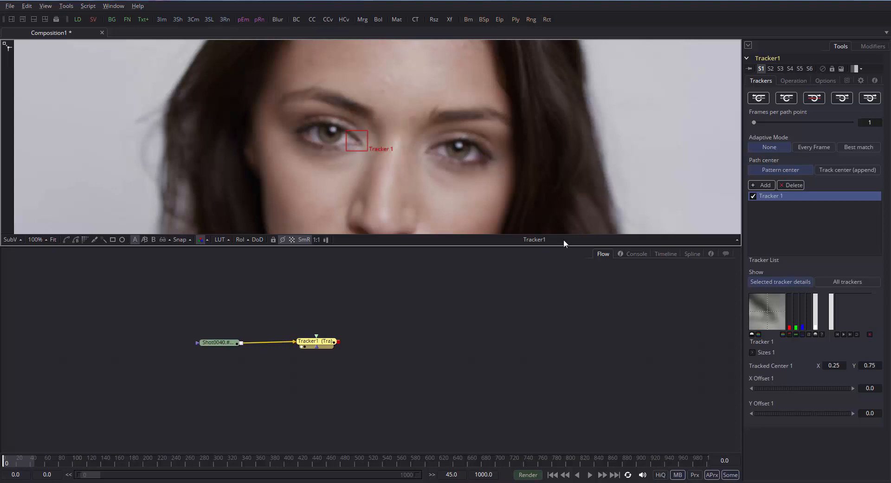
# Set the composition's global end frame to 45.
pyautogui.click(483, 474)
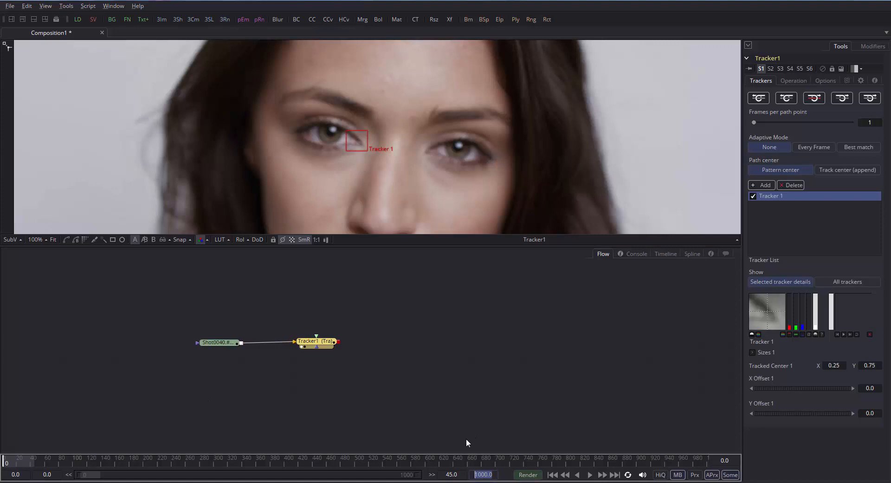
pyautogui.write('45')
pyautogui.press('Return')
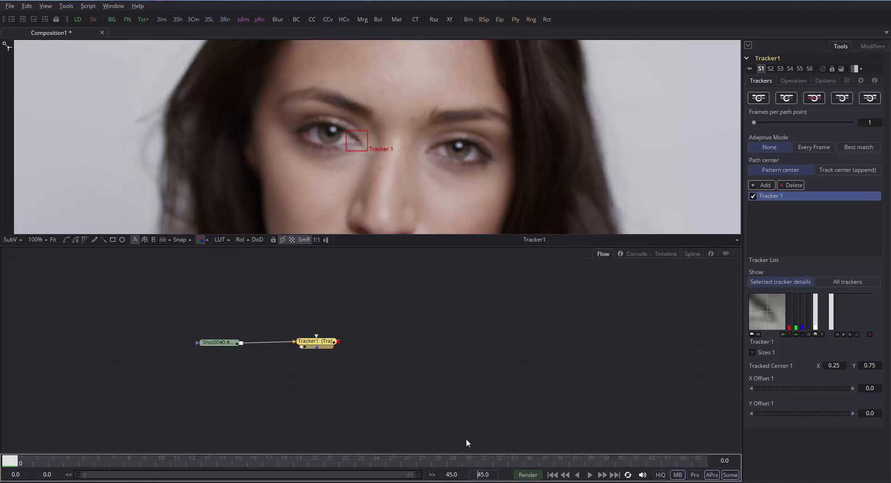
# Reposition Tracker 1 on the inner eye corner at frame 30 and track forward to frame 45.
pyautogui.moveTo(205, 460); pyautogui.dragTo(470, 459)
pyautogui.moveTo(356, 140)
pyautogui.mouseDown()
pyautogui.moveTo(349, 130)
pyautogui.moveTo(358, 162)
pyautogui.moveTo(344, 153)
pyautogui.moveTo(354, 135)
pyautogui.mouseUp()
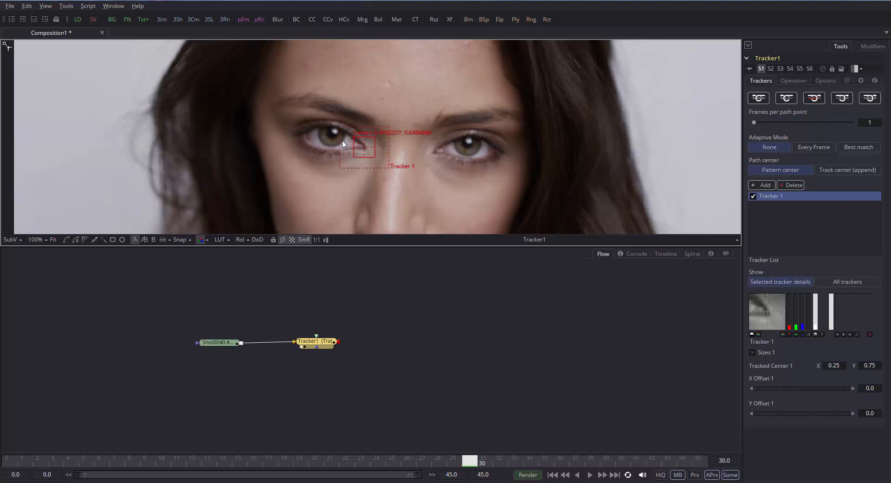
pyautogui.click(837, 99)
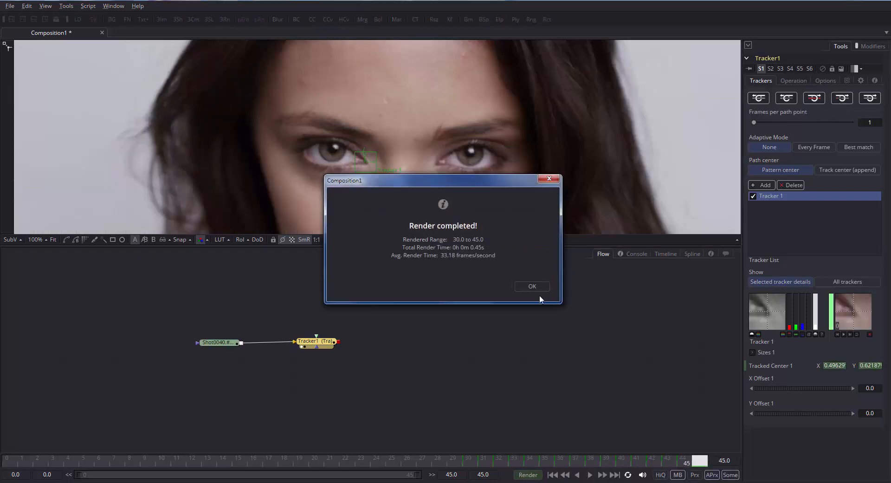
pyautogui.click(536, 288)
# Return to frame 30, track the whole range from frame 0 to 45, and go back to frame 0.
pyautogui.click(470, 460)
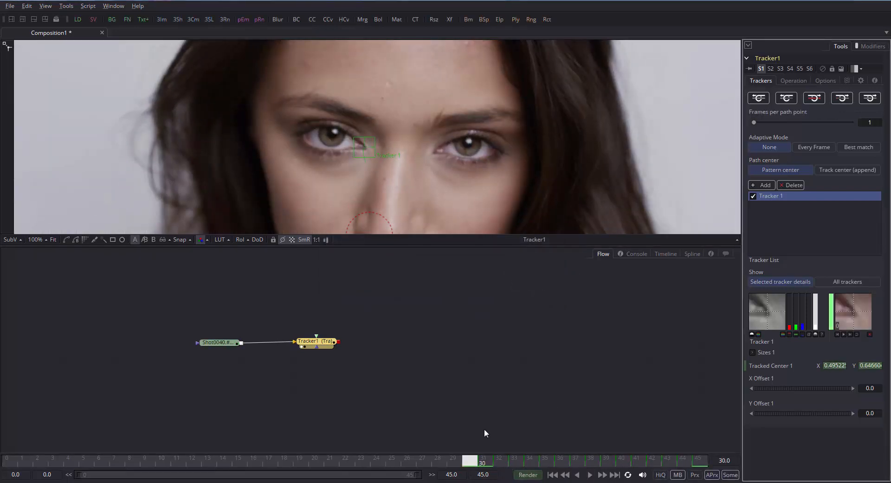
pyautogui.click(875, 100)
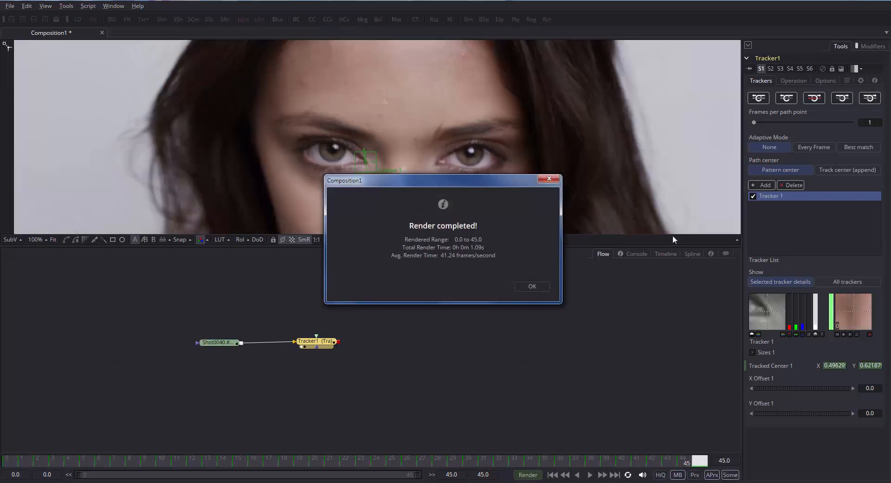
pyautogui.click(538, 286)
pyautogui.click(12, 461)
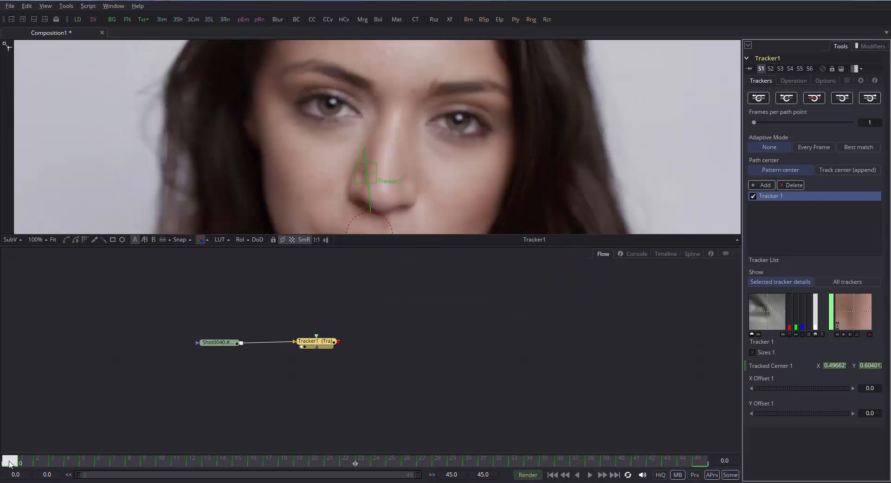
# Scrub through Tracker 1's result, return to frame 30, and track the inner eye corner in reverse to frame 0.
pyautogui.moveTo(9, 463); pyautogui.dragTo(485, 462)
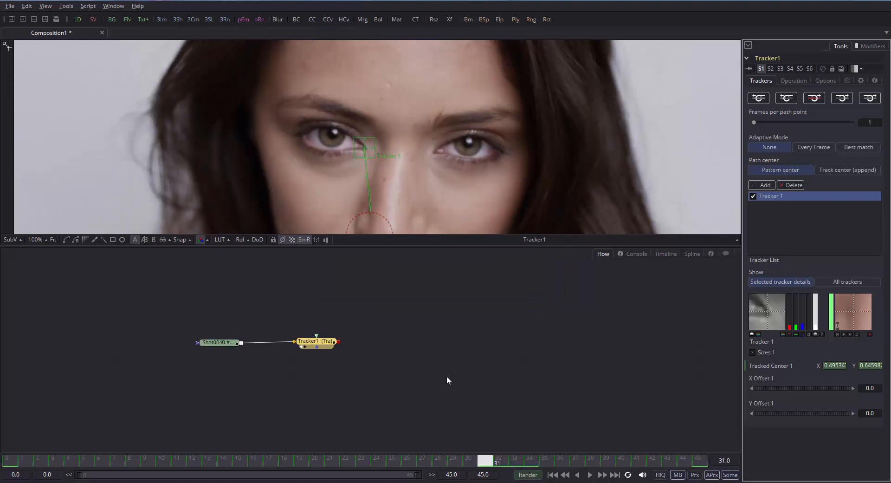
pyautogui.click(469, 461)
pyautogui.moveTo(470, 462); pyautogui.dragTo(9, 461)
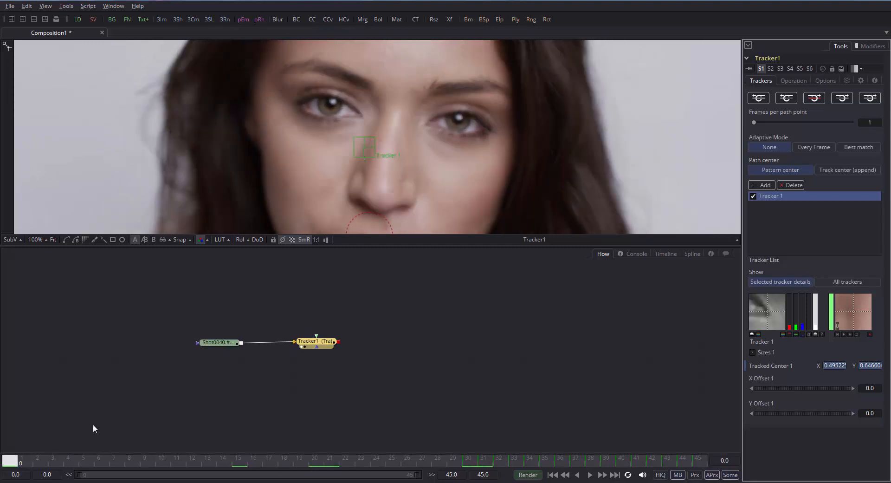
pyautogui.moveTo(498, 461); pyautogui.dragTo(470, 462)
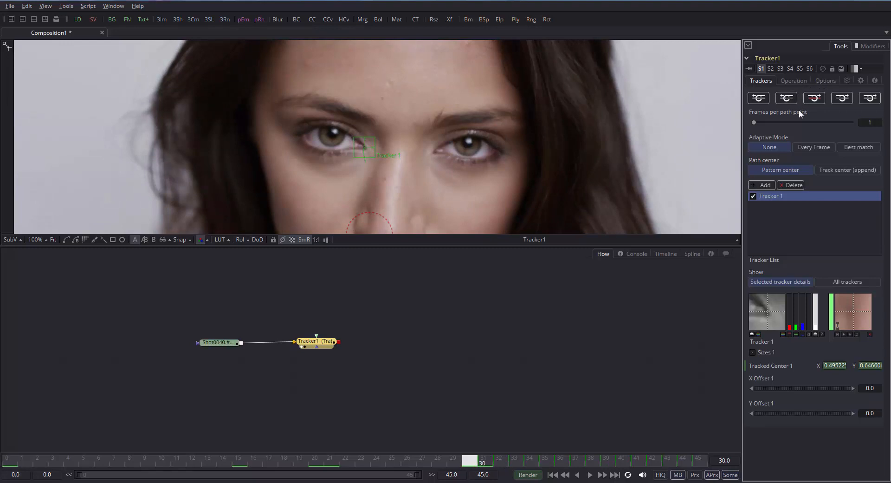
pyautogui.click(763, 101)
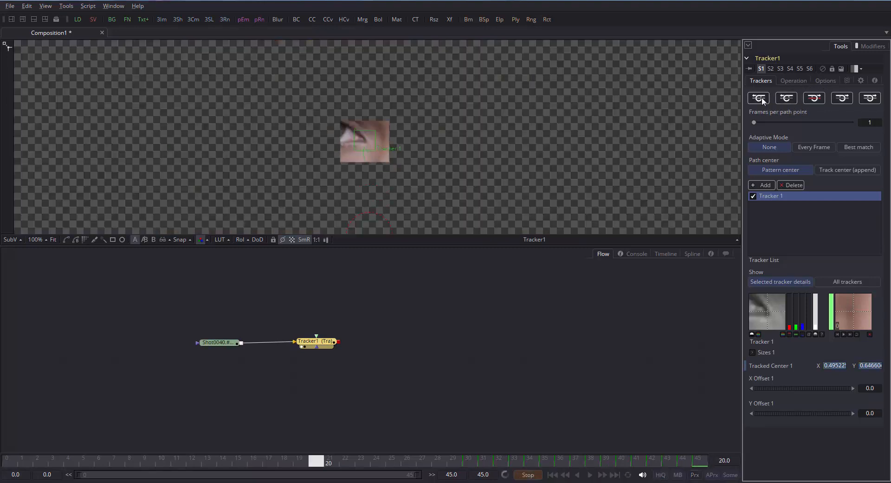
pyautogui.click(533, 286)
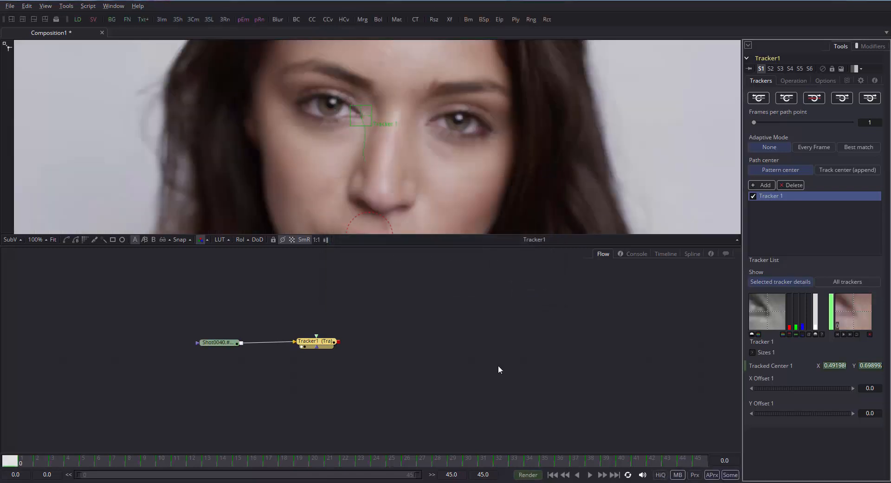
# Scrub and play the shot up close to check Tracker 1's path against the inner eye corner.
pyautogui.moveTo(437, 462); pyautogui.dragTo(25, 460)
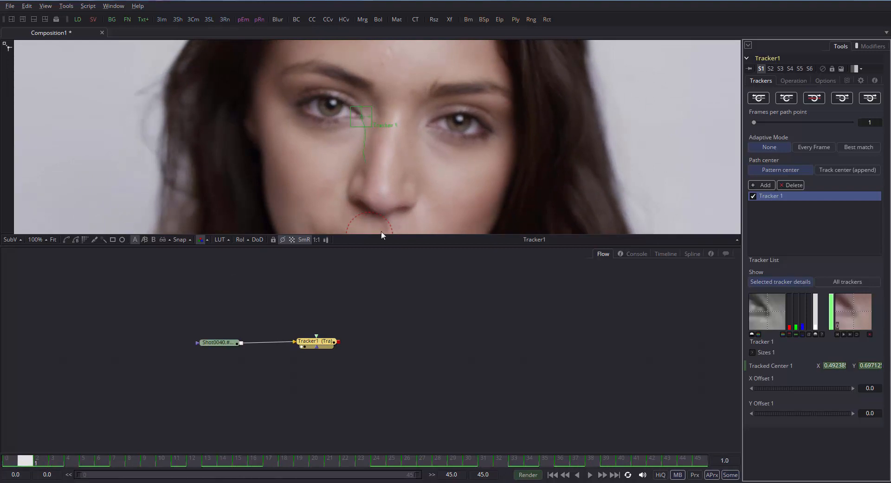
pyautogui.press('space')
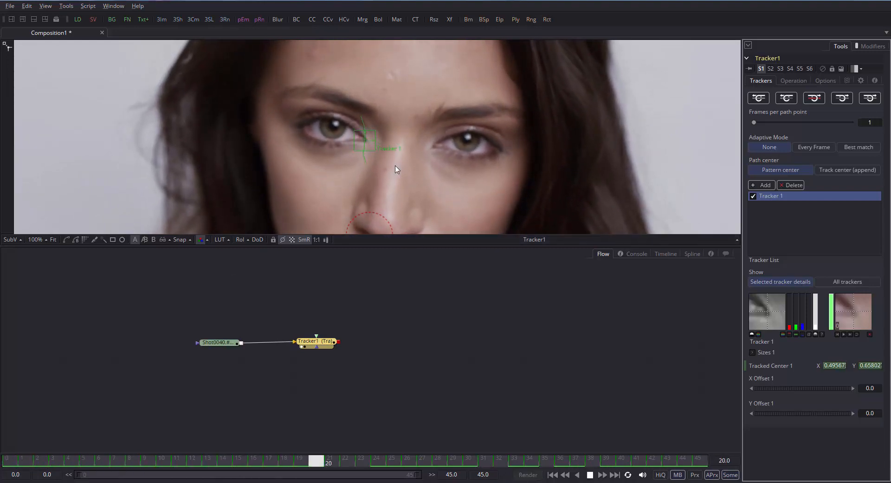
pyautogui.scroll(5, 396, 169)
pyautogui.scroll(1, 453, 179)
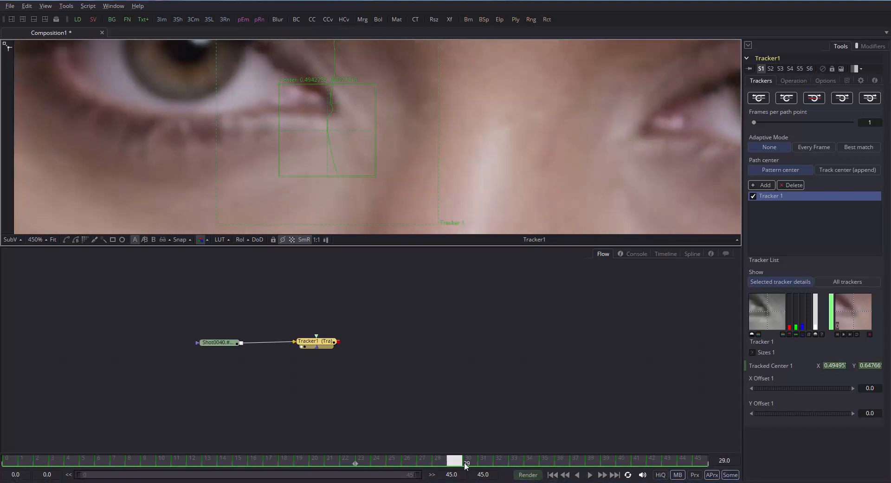
pyautogui.scroll(-6, 467, 181)
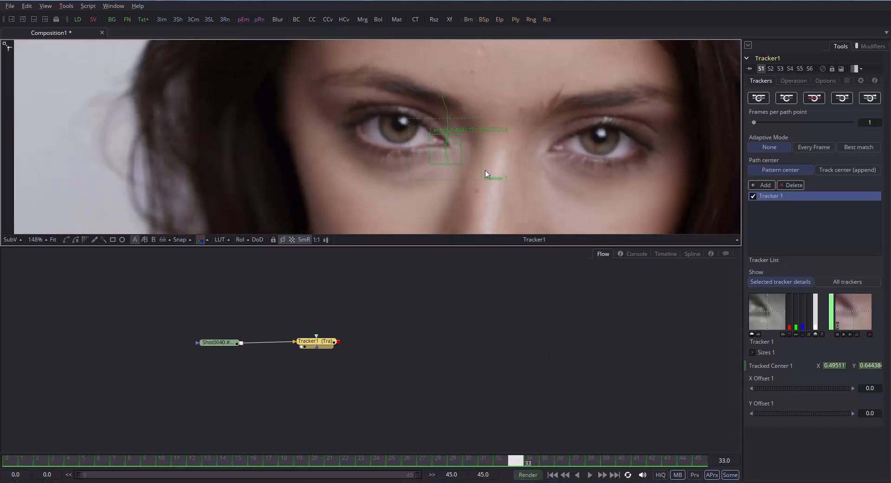
# Show Tracker 1's Tracked Center Displacement curve in the Spline editor and scrub the shot back to frame 6.
pyautogui.click(666, 253)
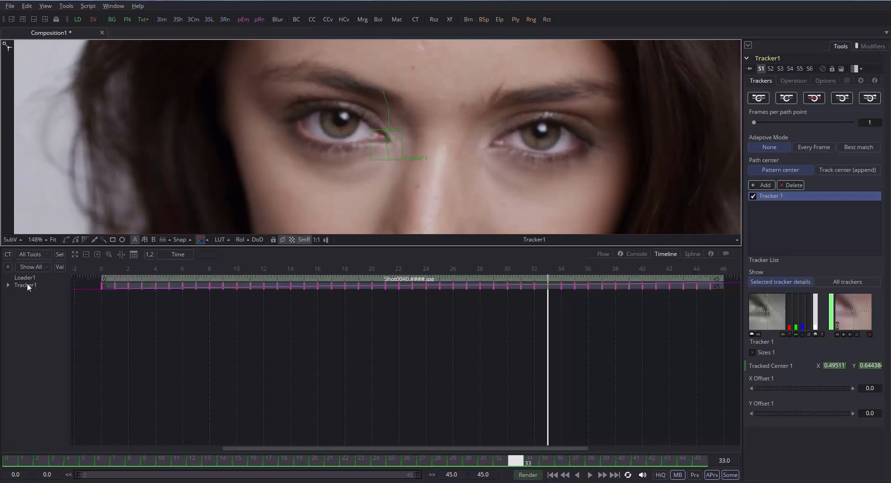
pyautogui.click(692, 253)
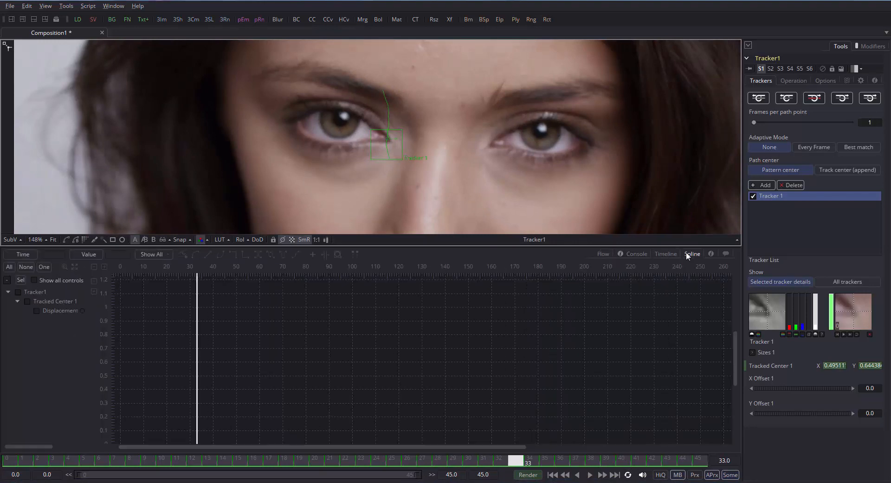
pyautogui.click(54, 300)
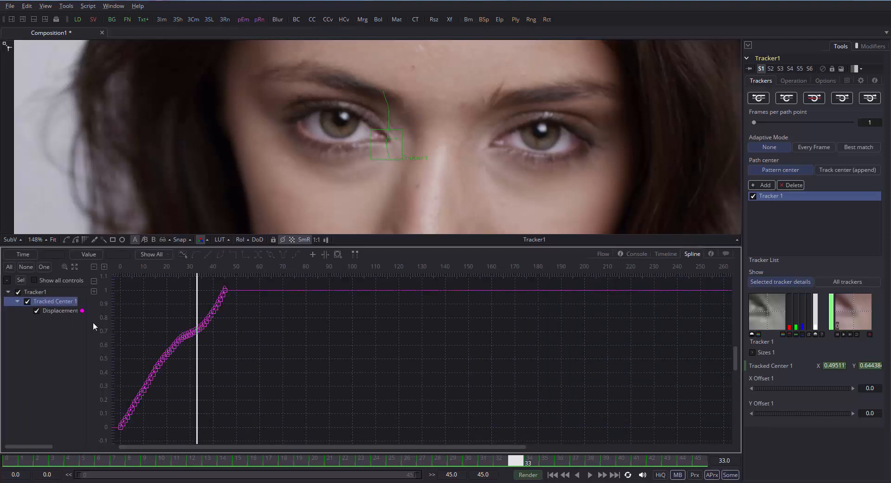
pyautogui.click(55, 312)
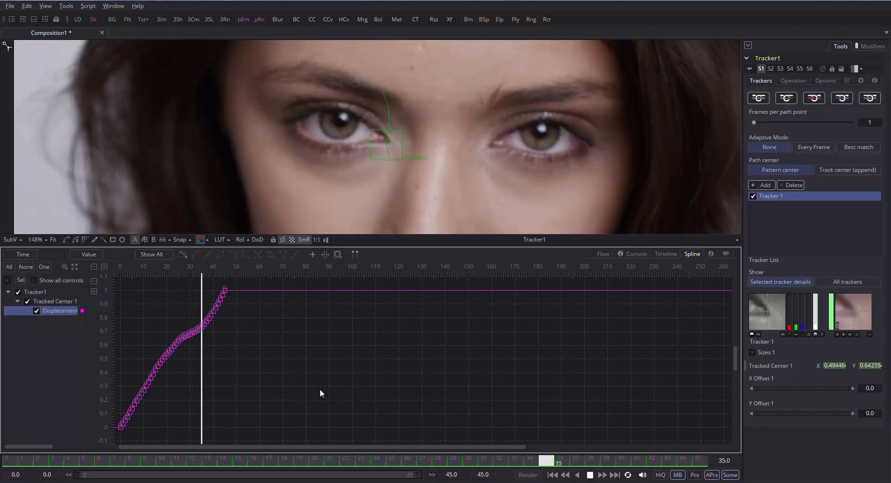
pyautogui.moveTo(356, 463); pyautogui.dragTo(106, 470)
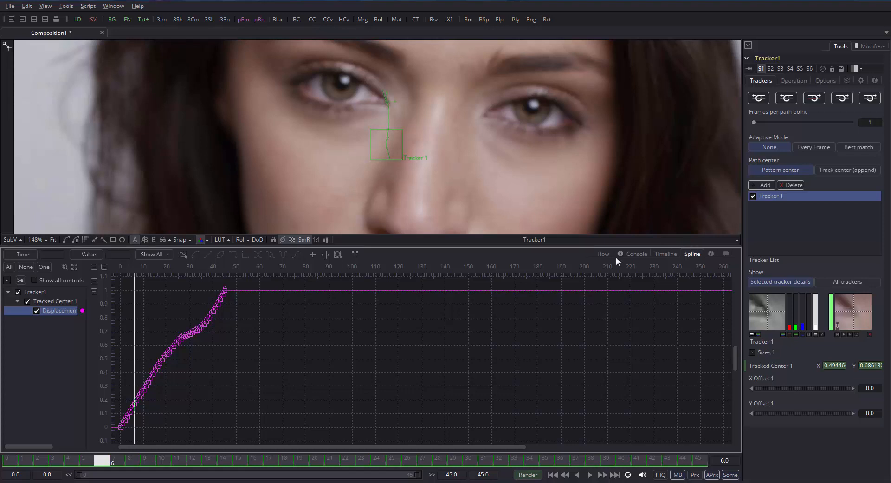
# Return to the node flow and move the Tracker1 node above the Shot0040 loader.
pyautogui.click(604, 253)
pyautogui.click(332, 376)
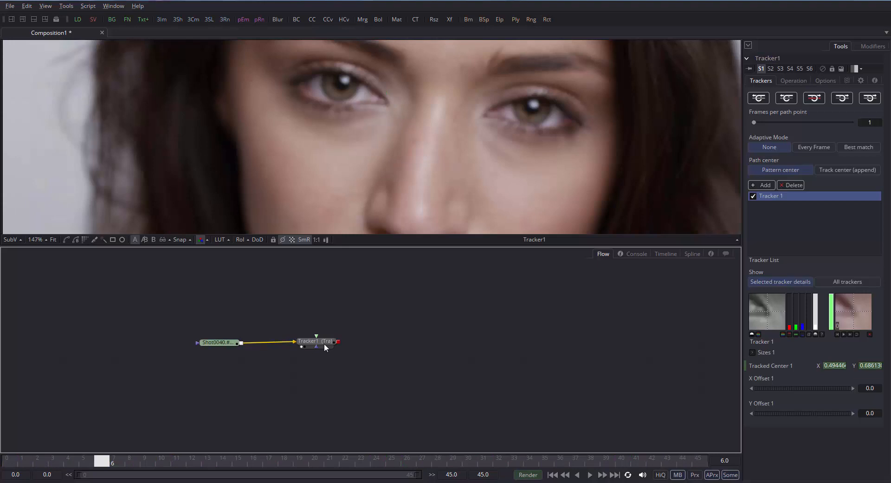
pyautogui.moveTo(324, 343); pyautogui.dragTo(270, 298)
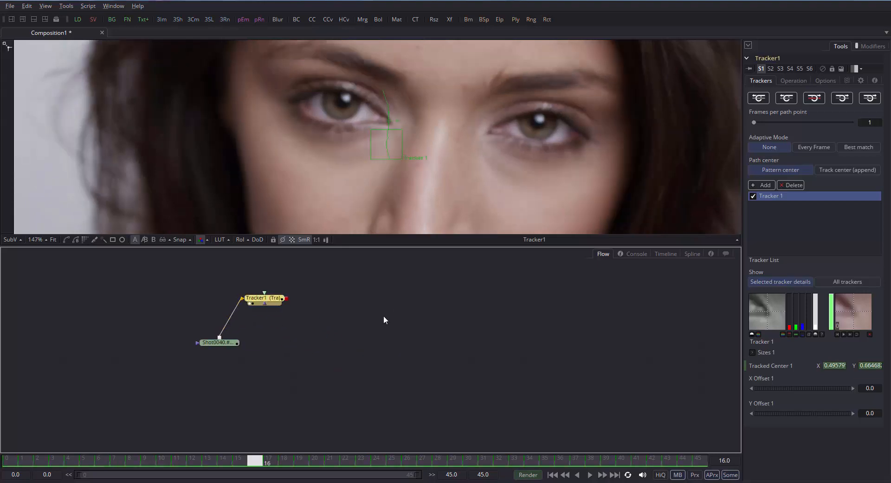
# Add an unconnected Polygon node to the flow and view the Shot0040 loader.
pyautogui.click(417, 354)
pyautogui.hotkey('ctrl', 'space')
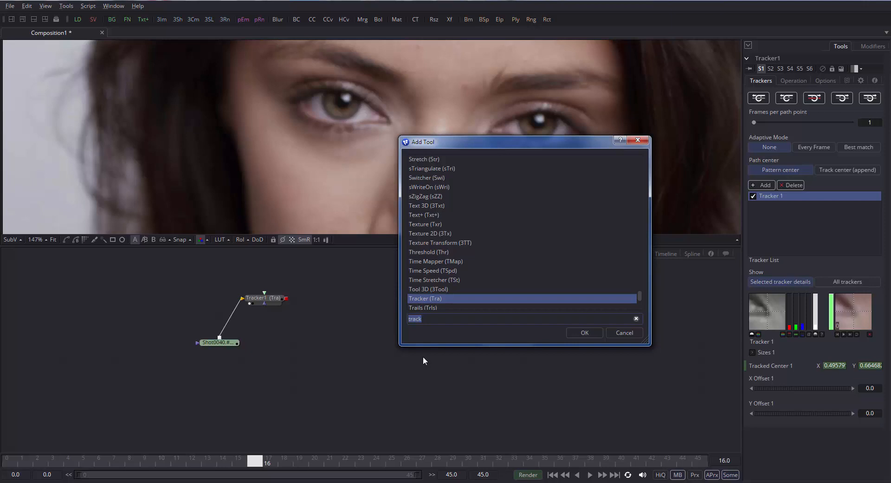
pyautogui.write('pol')
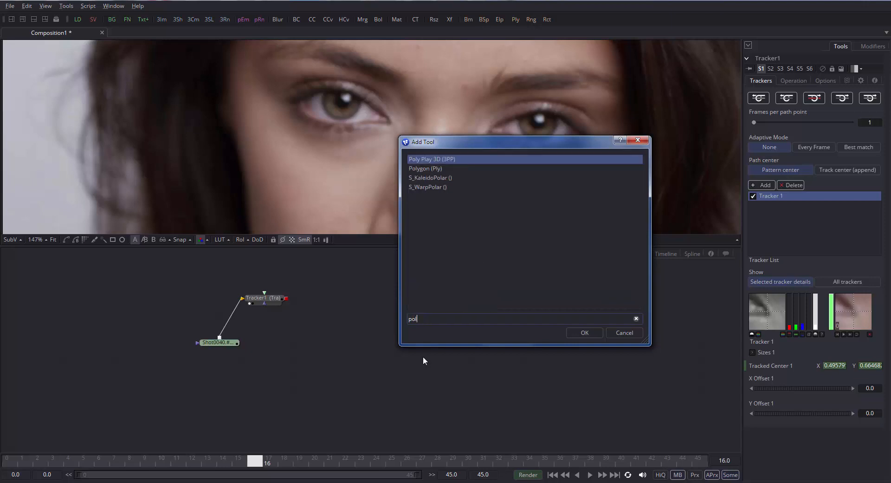
pyautogui.press('Down')
pyautogui.press('Return')
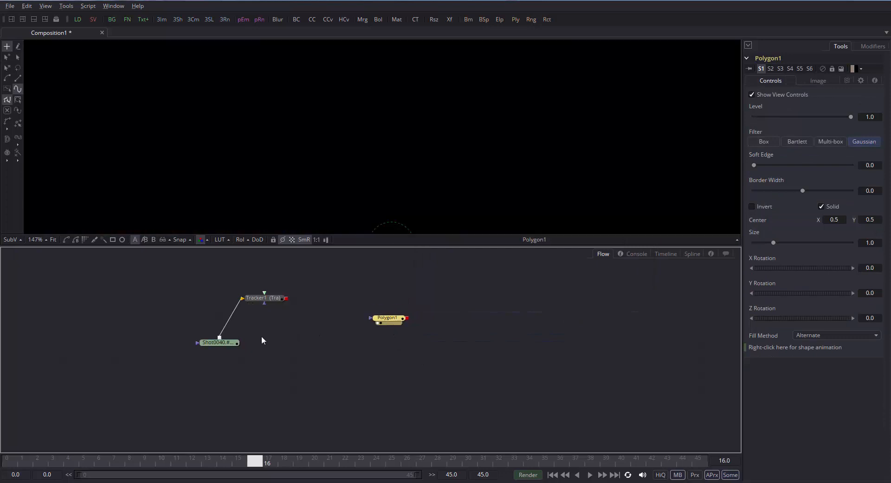
pyautogui.click(206, 348)
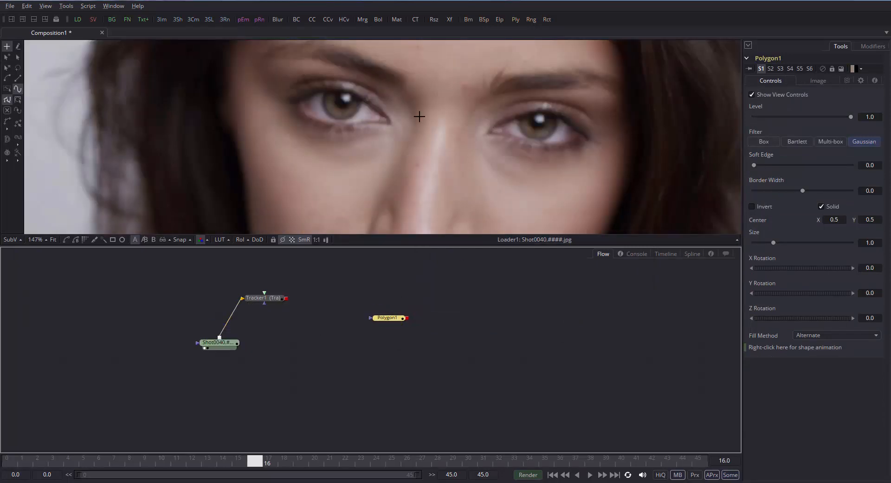
# Draw a small closed four-point polygon around the forehead blemish above the eyebrows and adjust its points to fit.
pyautogui.scroll(-3, 418, 119)
pyautogui.scroll(4, 367, 107)
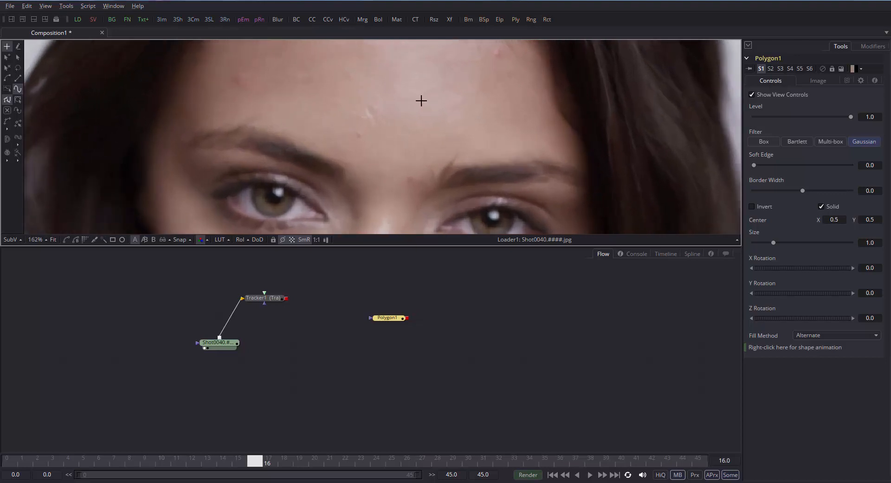
pyautogui.click(374, 102)
pyautogui.click(360, 118)
pyautogui.click(374, 126)
pyautogui.click(383, 113)
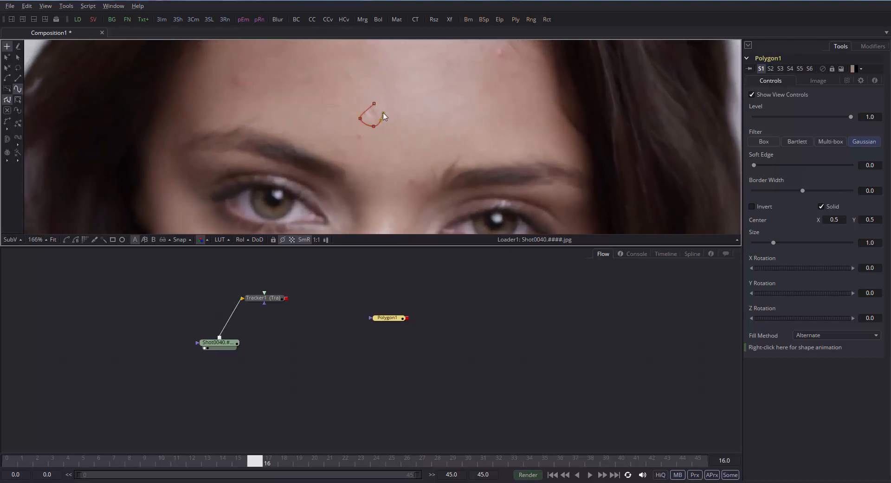
pyautogui.click(374, 104)
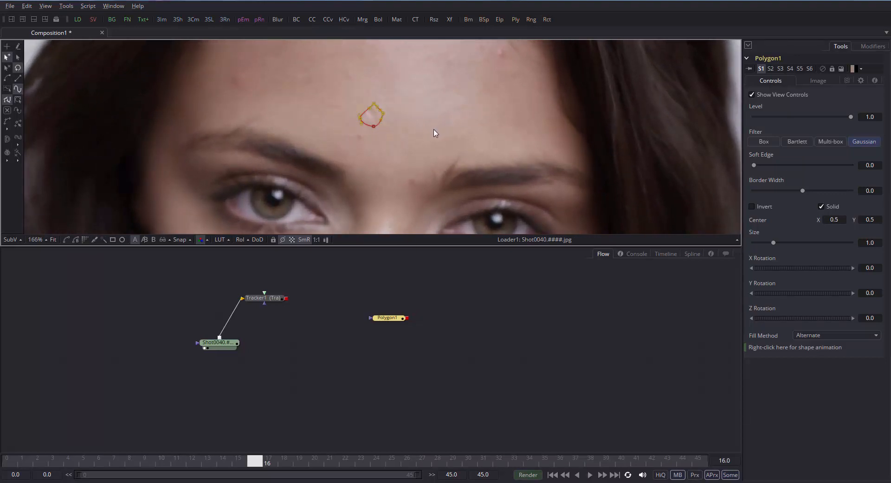
pyautogui.click(373, 111)
pyautogui.scroll(-1, 374, 110)
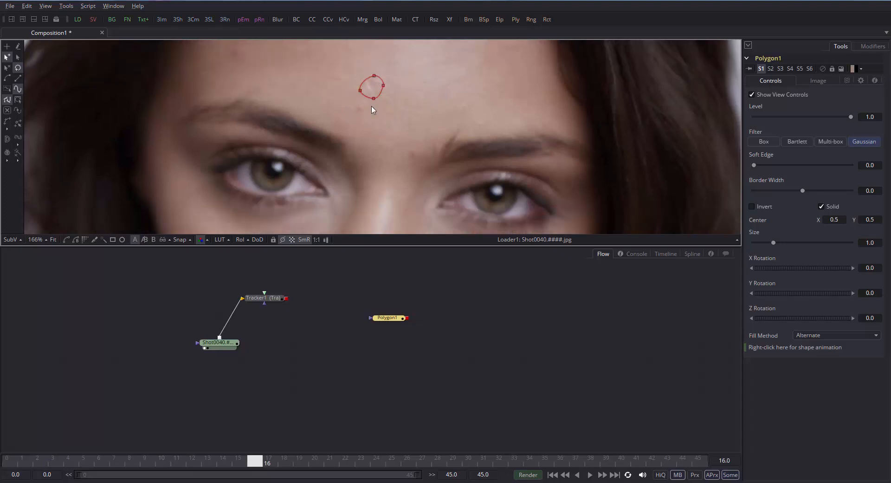
pyautogui.moveTo(374, 75); pyautogui.dragTo(350, 56)
pyautogui.click(422, 102)
# Try connecting Polygon1's Center to the Position of Tracker1Tracker1Path.
pyautogui.rightClick(762, 220)
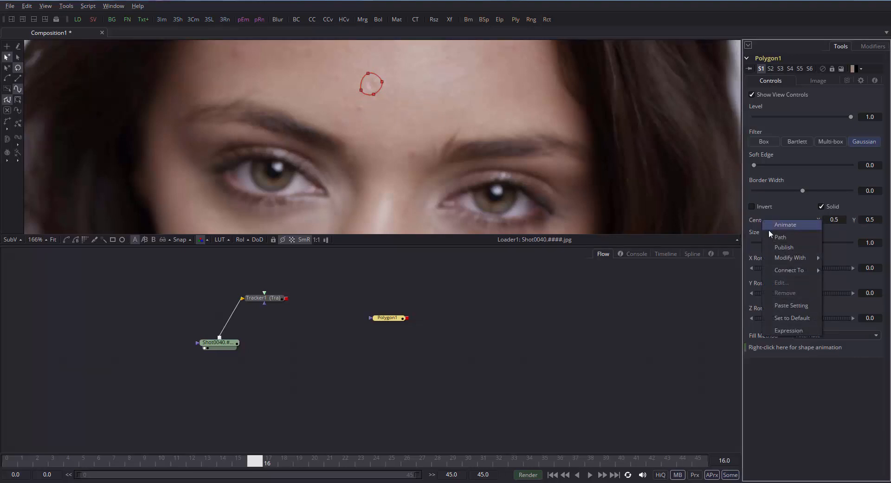
pyautogui.moveTo(781, 272)
pyautogui.moveTo(722, 279)
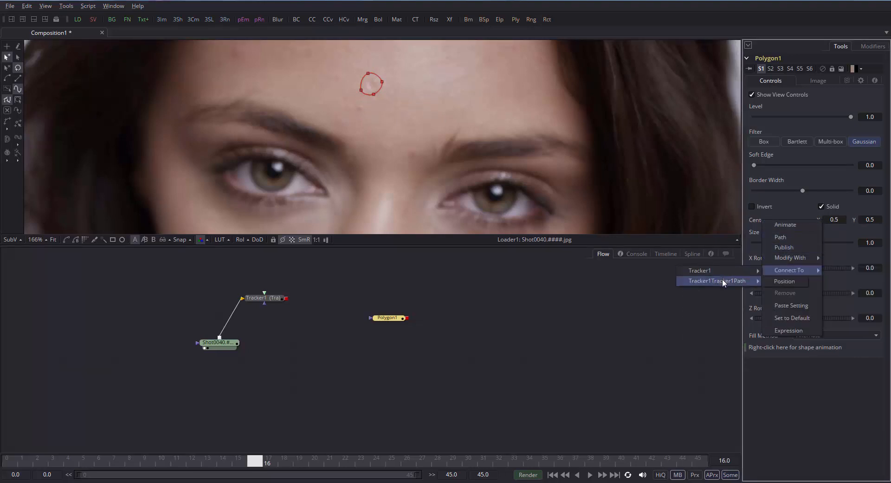
pyautogui.click(792, 284)
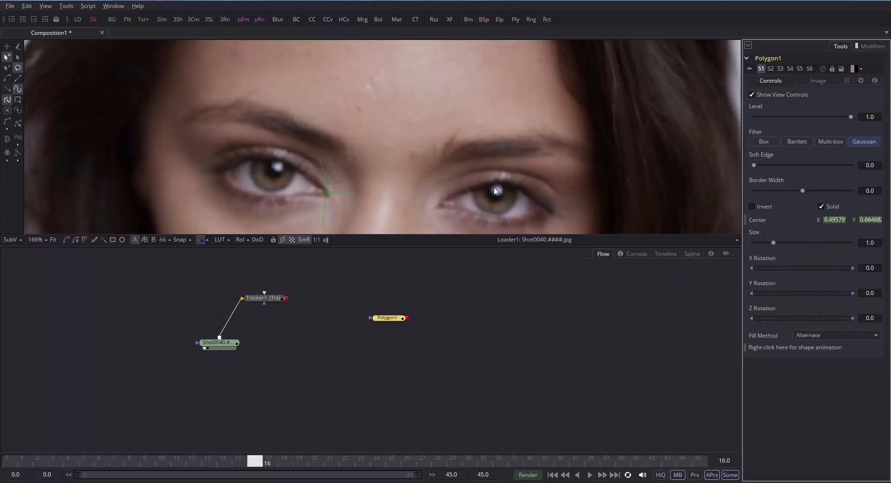
# Inspect the offset mask over the shot and in Polygon1's own output, and undo the Center connection.
pyautogui.scroll(-4, 449, 180)
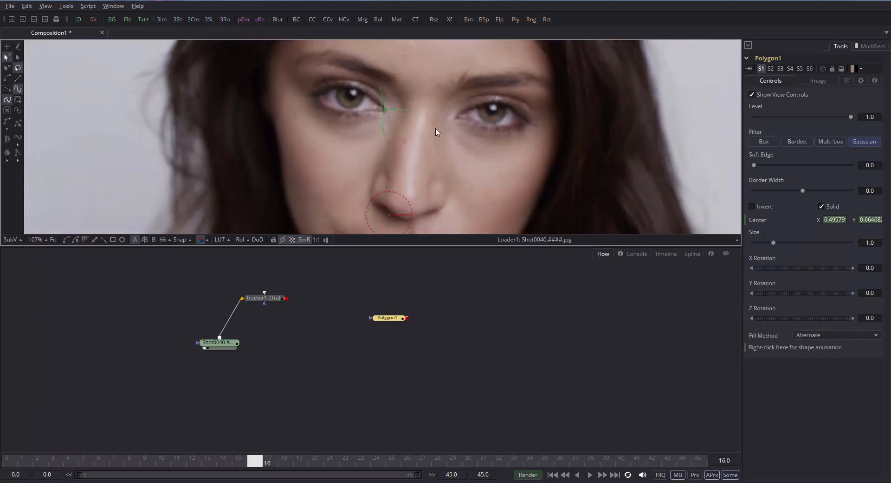
pyautogui.moveTo(436, 133); pyautogui.dragTo(404, 183)
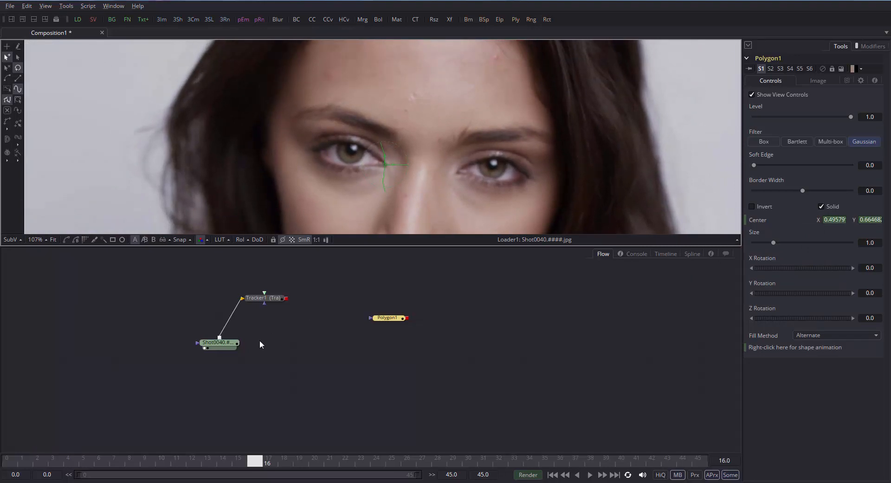
pyautogui.moveTo(469, 165); pyautogui.dragTo(452, 62)
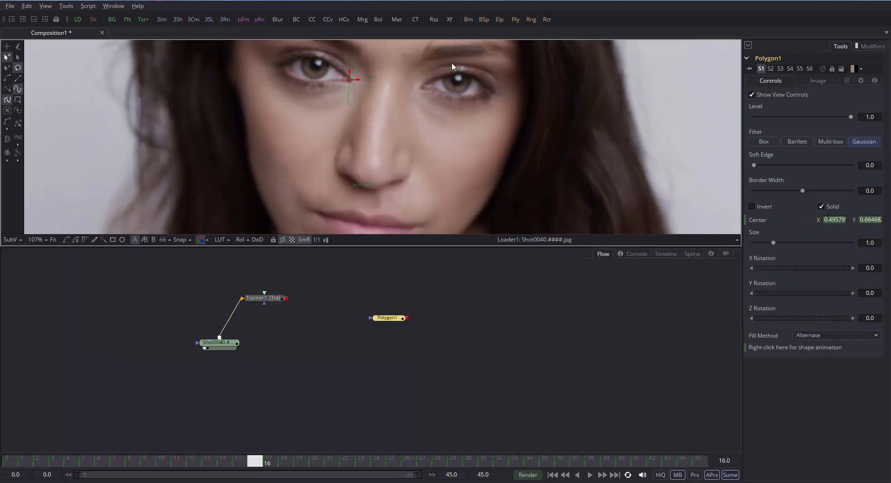
pyautogui.moveTo(383, 324); pyautogui.dragTo(380, 135)
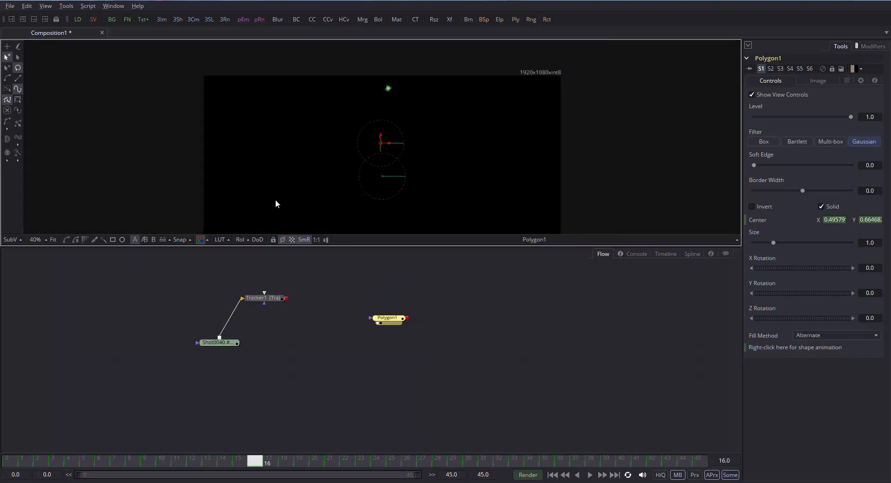
pyautogui.scroll(3, 439, 85)
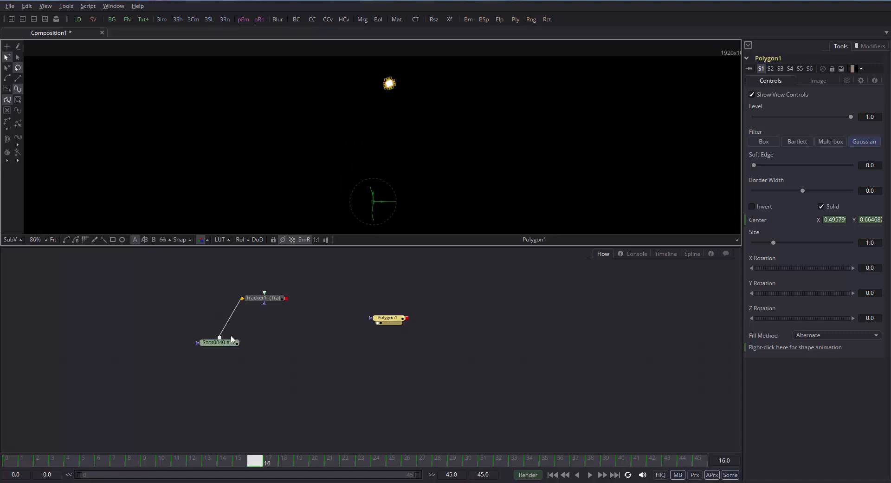
pyautogui.hotkey('ctrl', 'z')
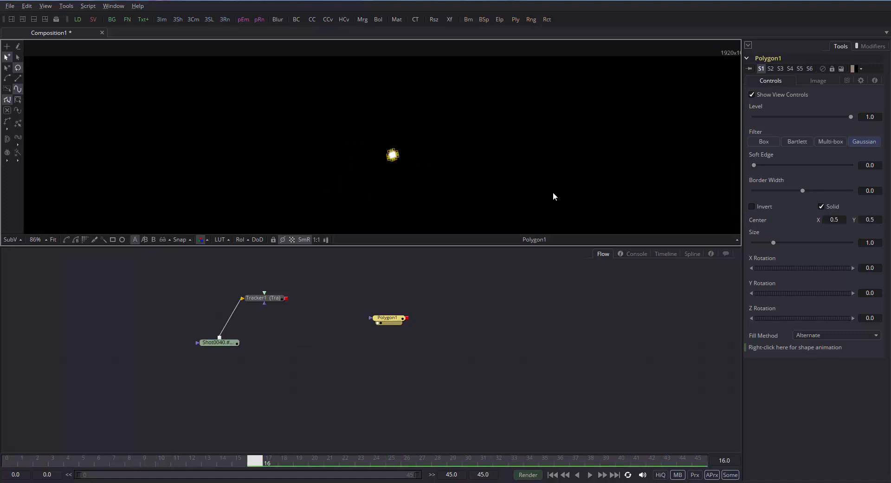
# View the Shot0040 loader, try connecting Polygon1's Center to Tracker1's Steady Position, and play the shot to check the mask.
pyautogui.moveTo(218, 342); pyautogui.dragTo(300, 75)
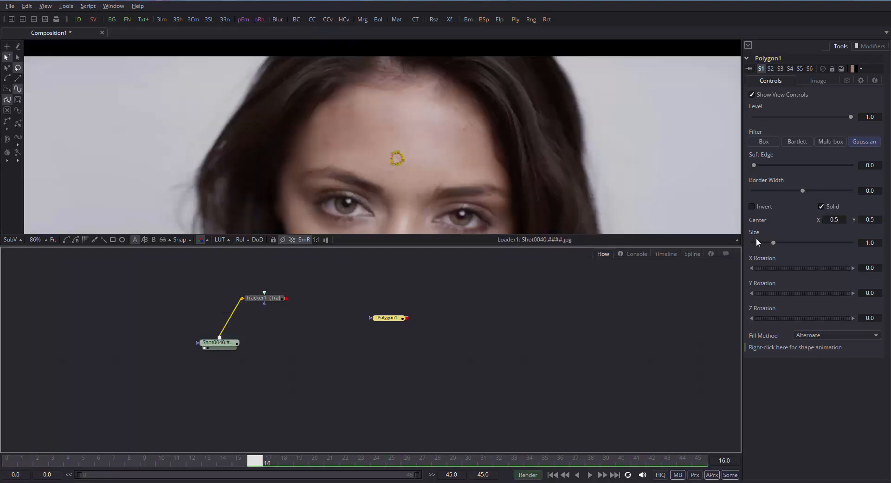
pyautogui.rightClick(760, 219)
pyautogui.moveTo(784, 266)
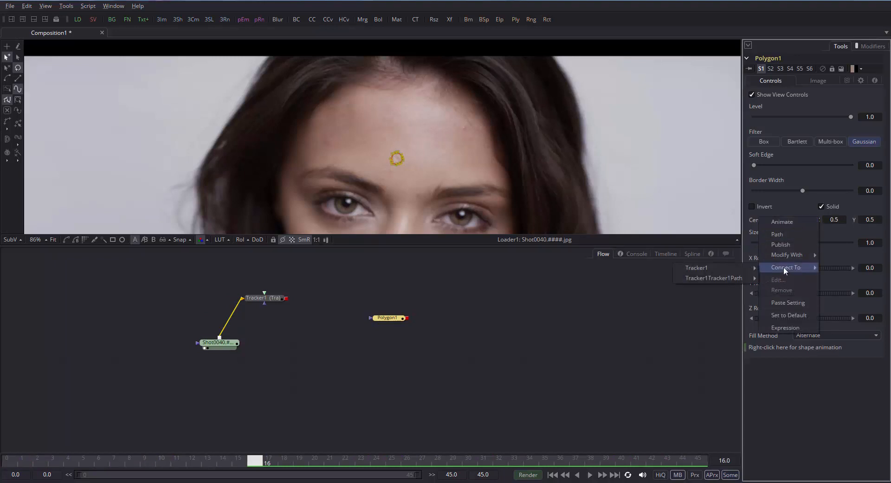
pyautogui.moveTo(727, 270)
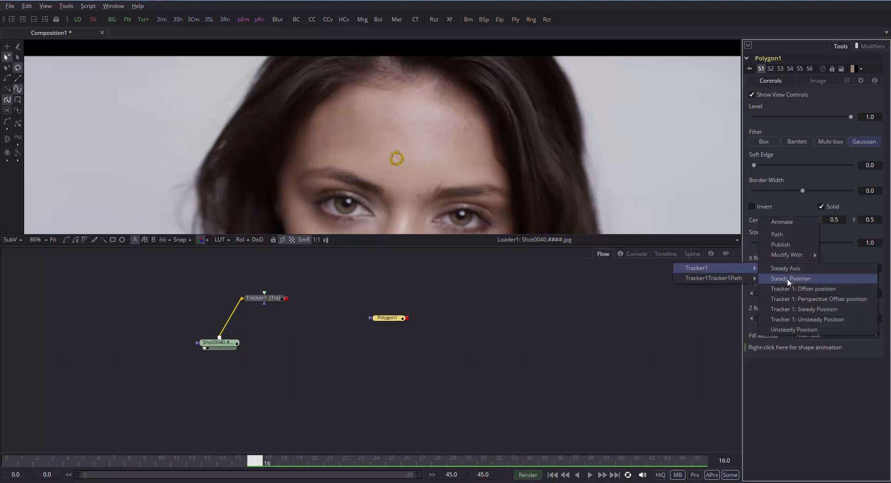
pyautogui.click(787, 277)
pyautogui.scroll(-1, 519, 121)
pyautogui.press('space')
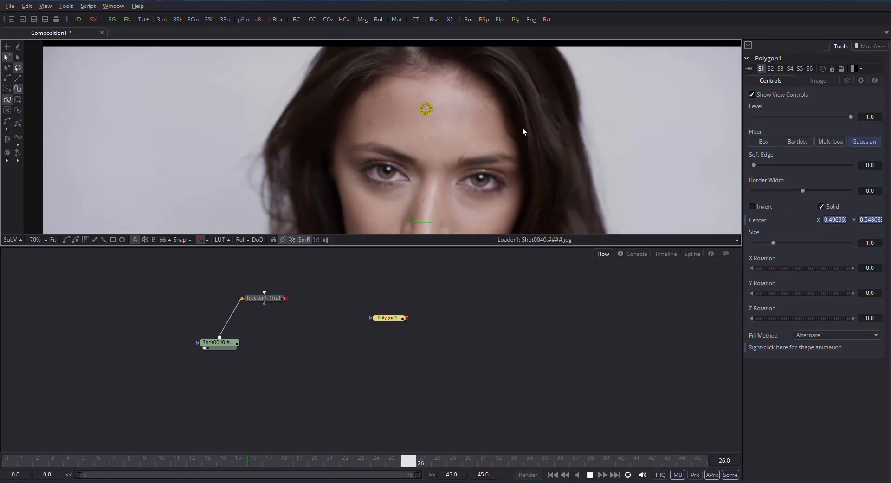
pyautogui.press('space')
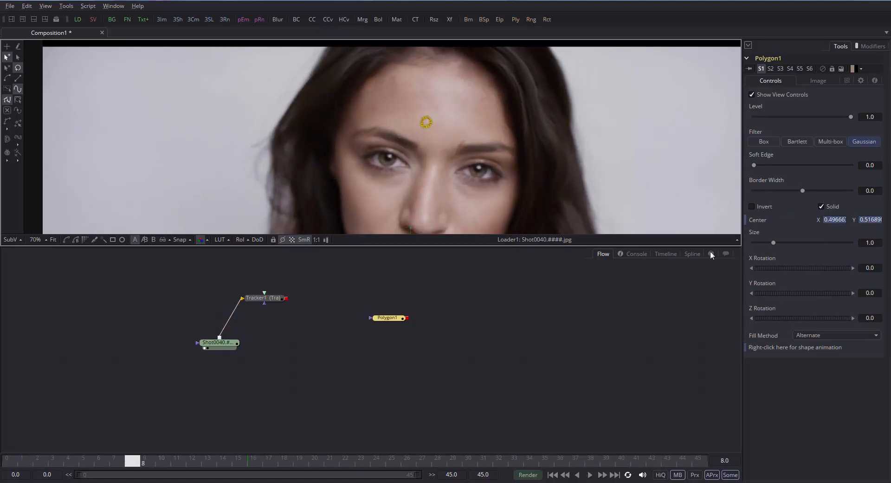
pyautogui.click(6, 466)
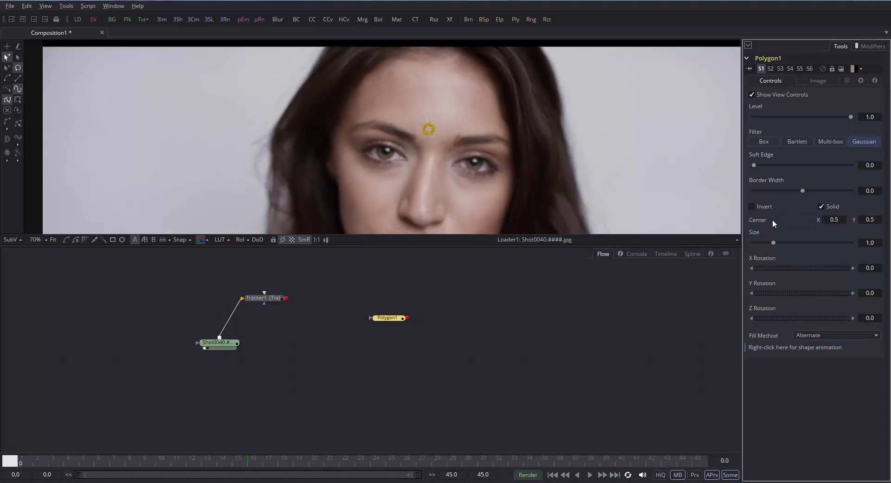
# Try connecting Polygon1's Center to Tracker1's Unsteady Position and play the shot from the start to check the mask's motion.
pyautogui.rightClick(773, 219)
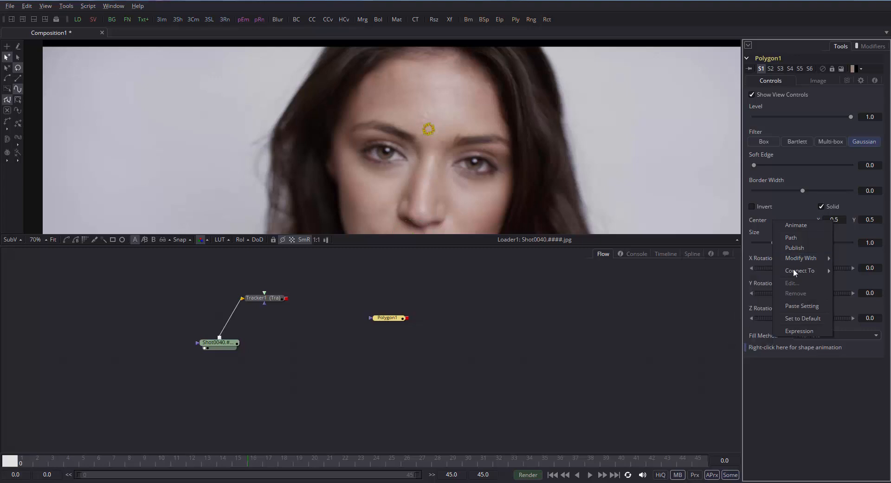
pyautogui.moveTo(790, 269)
pyautogui.moveTo(745, 271)
pyautogui.click(618, 332)
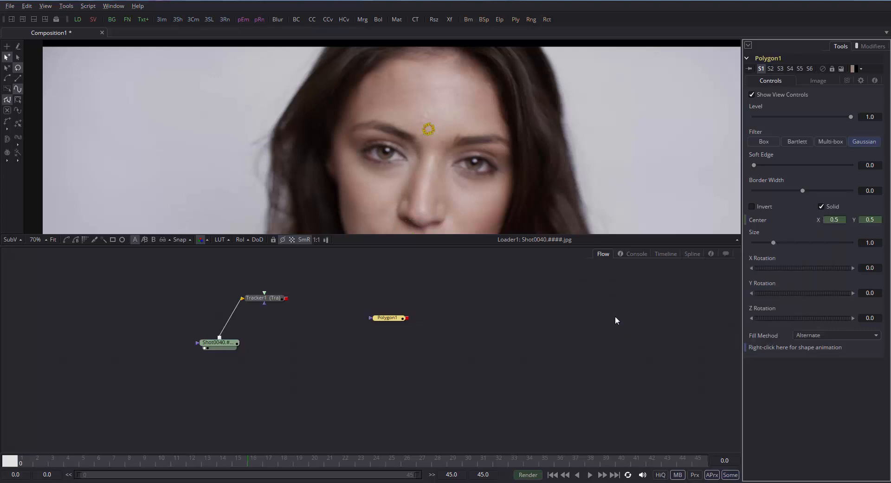
pyautogui.press('space')
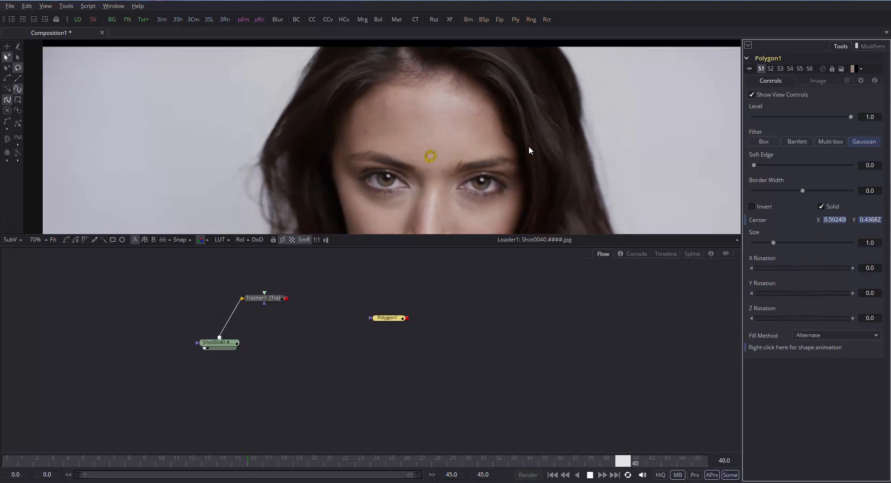
pyautogui.press('space')
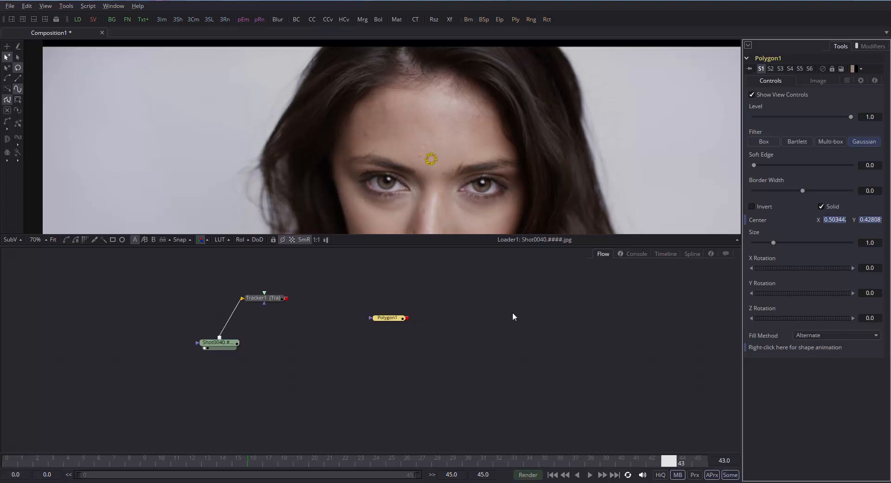
pyautogui.click(553, 475)
pyautogui.press('space')
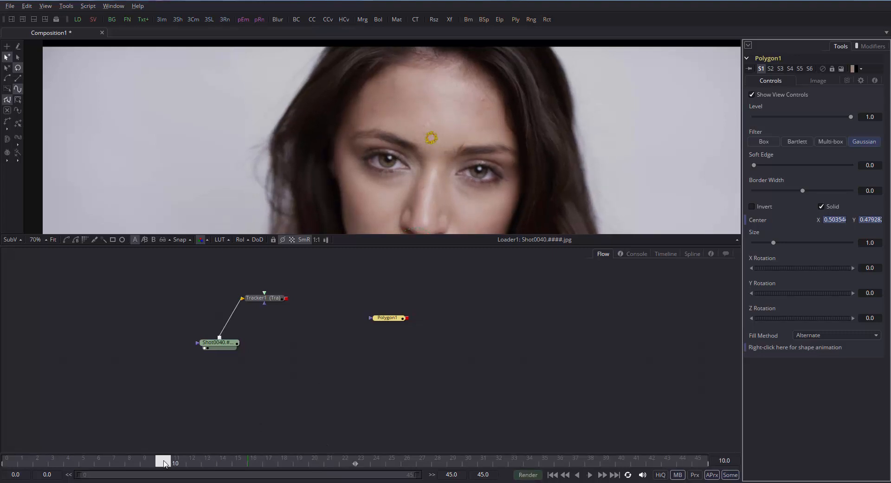
pyautogui.moveTo(353, 454); pyautogui.dragTo(28, 450)
# Examine the modifier options for Polygon1's Center and compare them with the Tracker1 settings.
pyautogui.rightClick(765, 224)
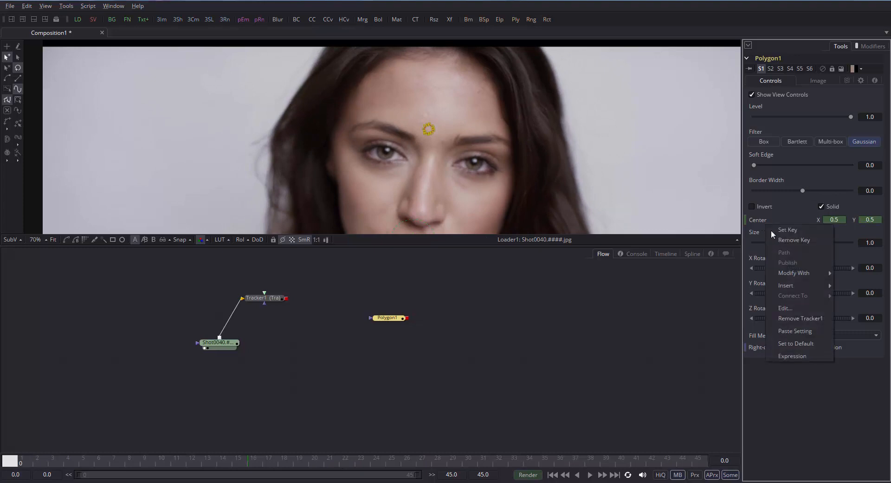
pyautogui.moveTo(796, 274)
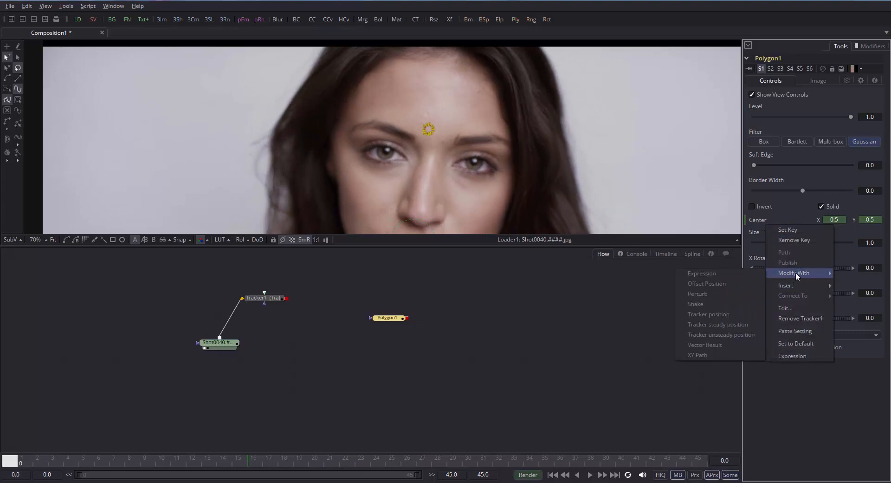
pyautogui.click(434, 336)
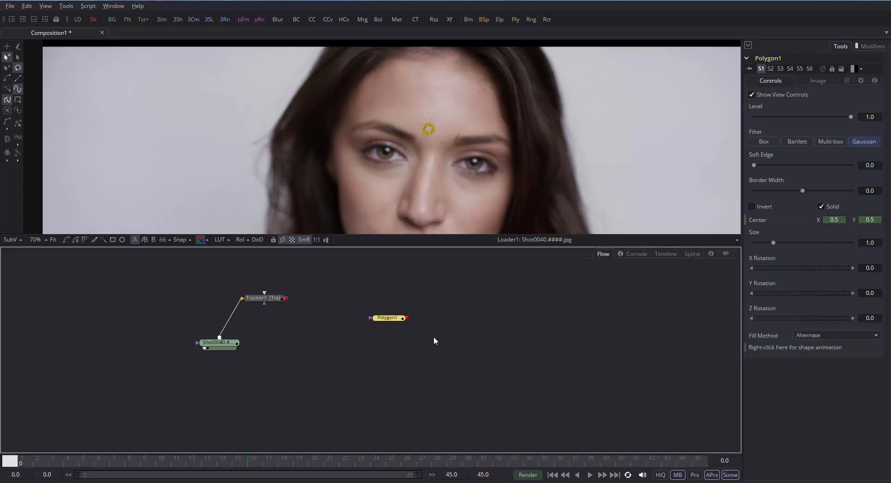
pyautogui.click(254, 299)
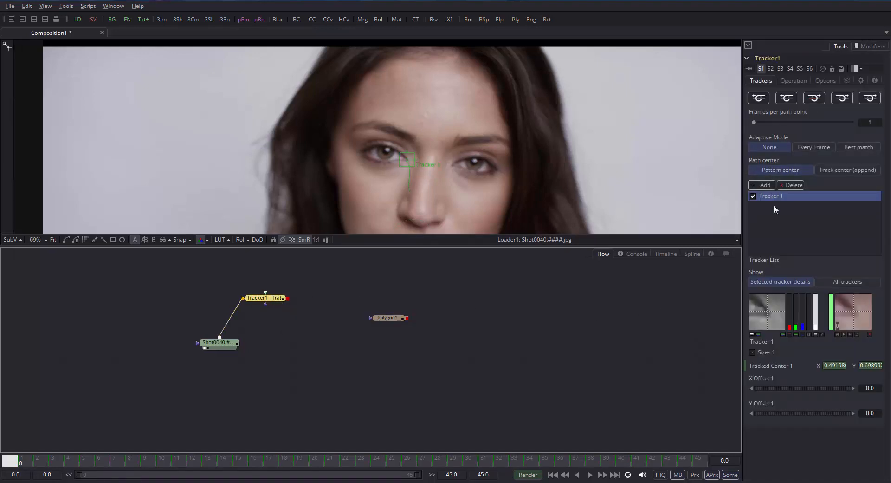
pyautogui.click(388, 318)
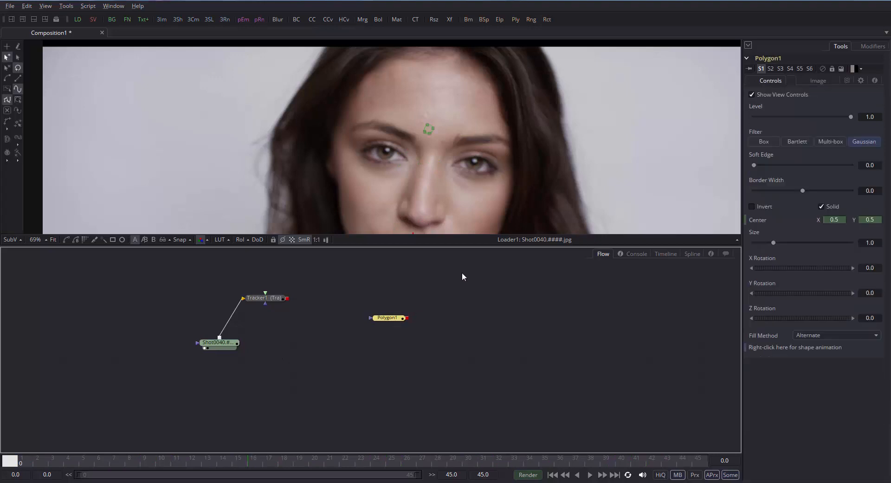
pyautogui.rightClick(763, 219)
pyautogui.moveTo(793, 272)
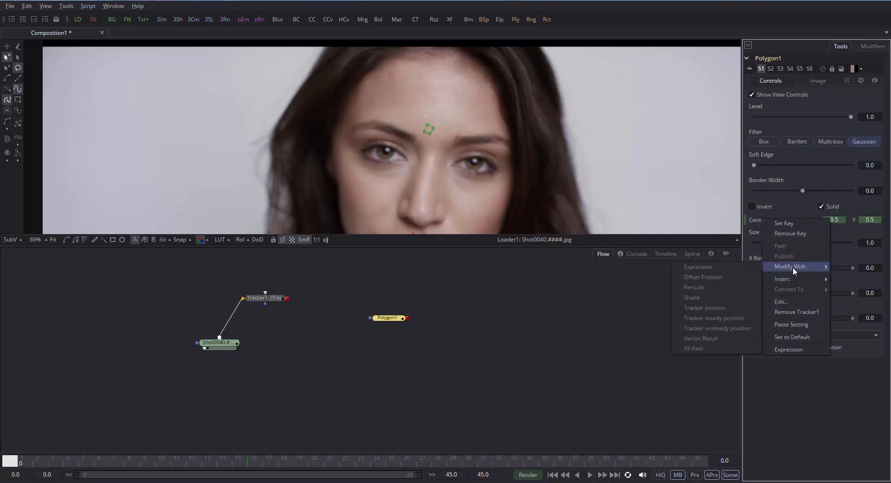
pyautogui.click(711, 329)
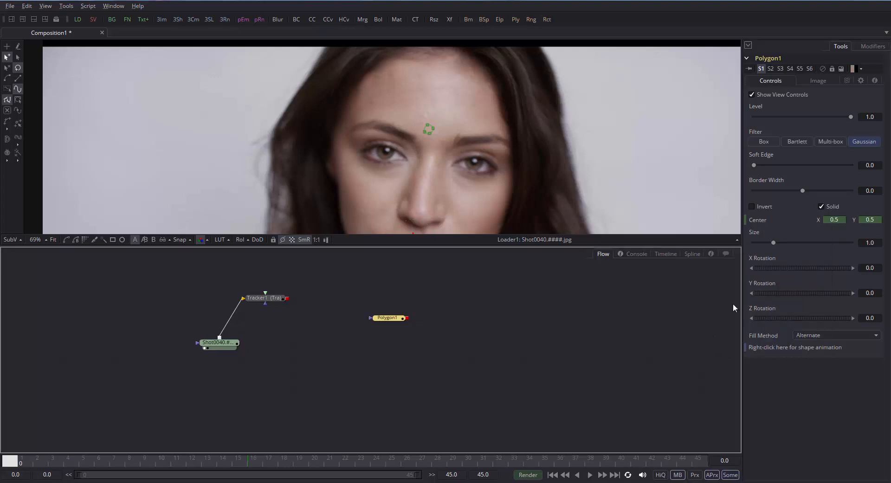
# Try connecting Polygon1's Center to Tracker1Tracker1Path and play the shot to check the mask's motion.
pyautogui.rightClick(766, 220)
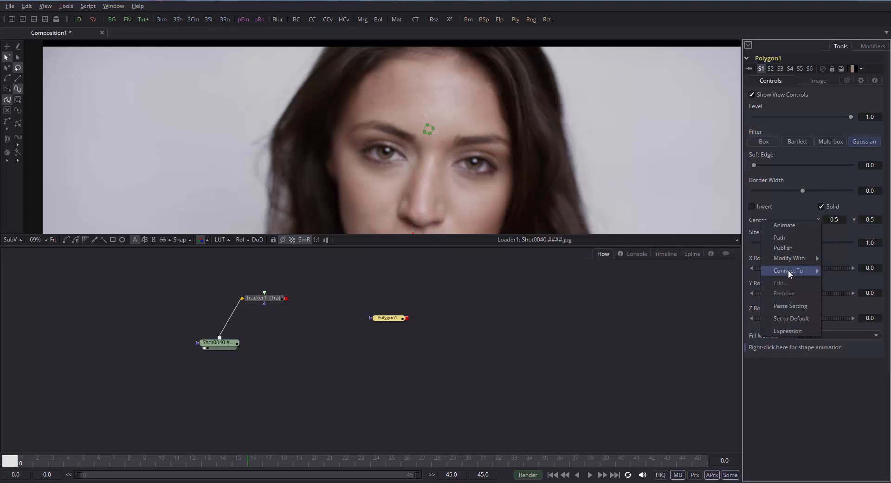
pyautogui.moveTo(788, 269)
pyautogui.click(735, 280)
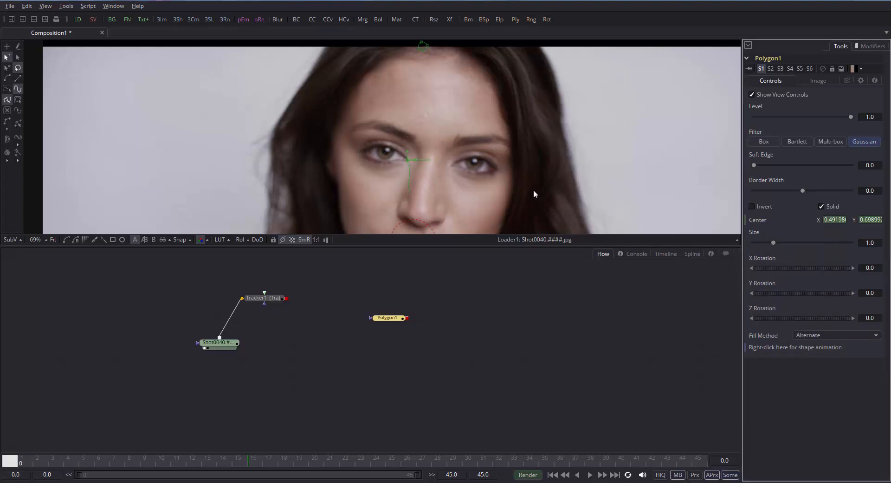
pyautogui.press('space')
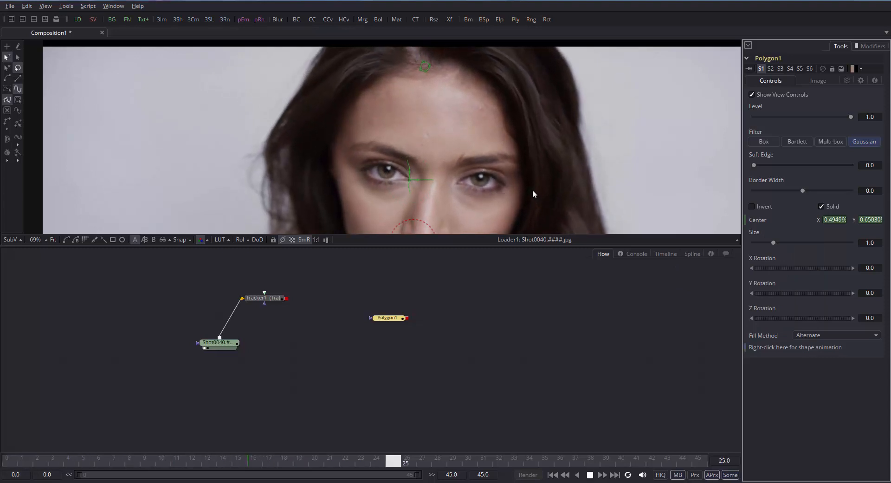
pyautogui.press('space')
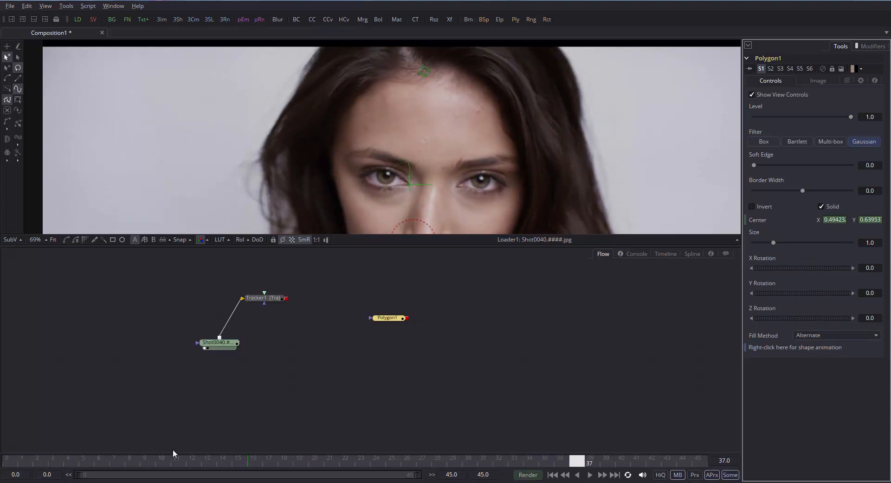
pyautogui.moveTo(175, 457); pyautogui.dragTo(41, 459)
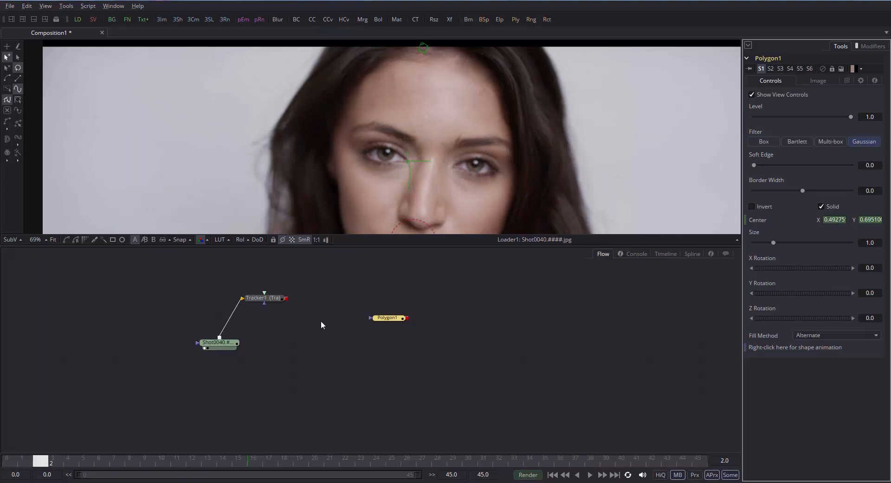
pyautogui.click(165, 481)
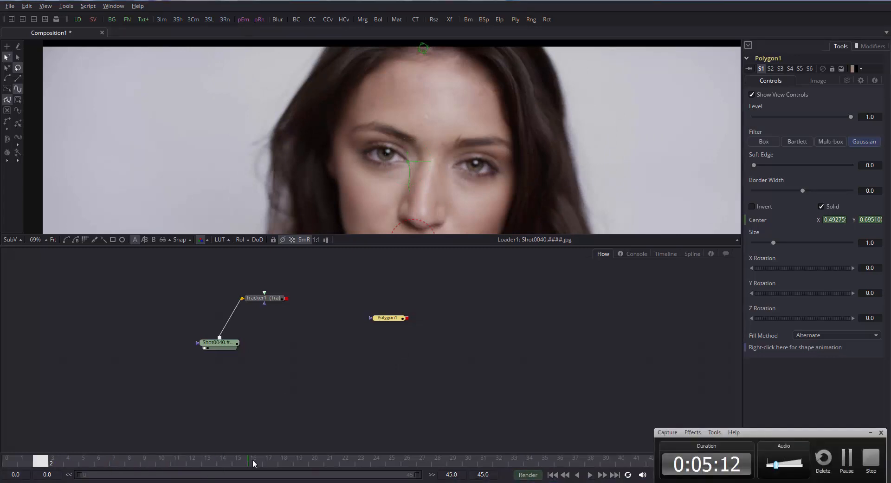
pyautogui.click(836, 459)
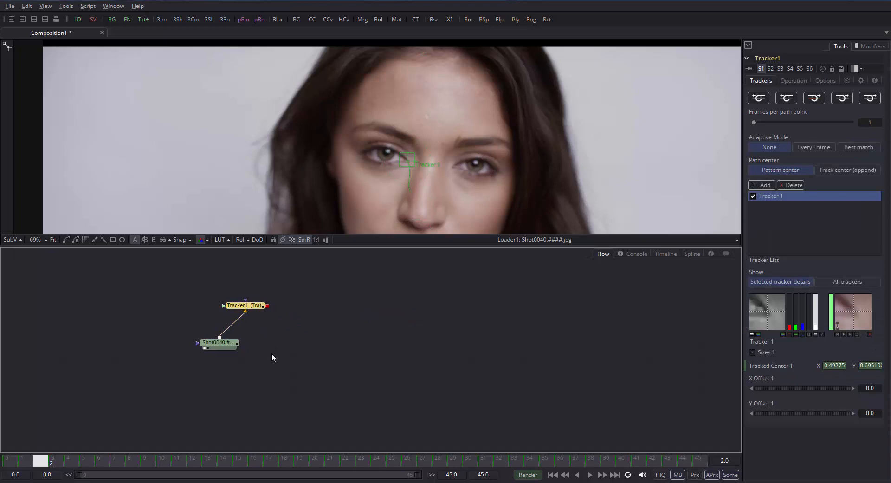
# Add a new unconnected Polygon node and place it beside Tracker1, above the row of the Shot0040 loader.
pyautogui.click(278, 348)
pyautogui.hotkey('ctrl', 'space')
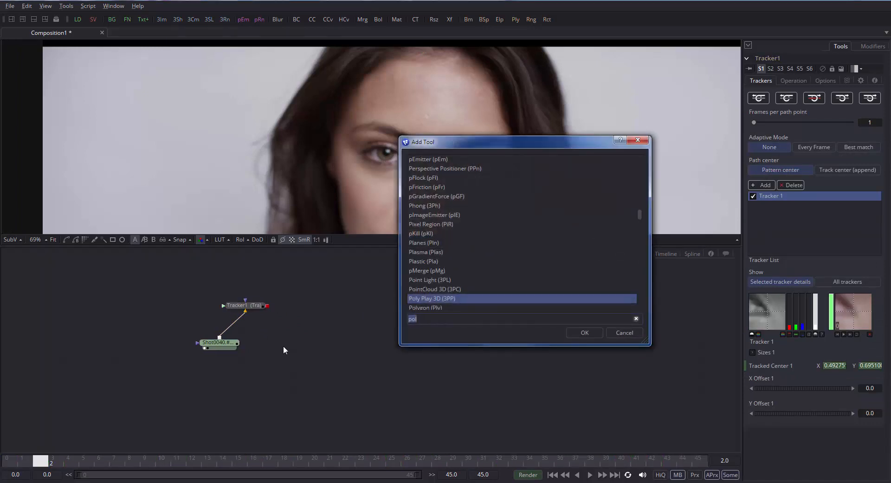
pyautogui.press('BackSpace')
pyautogui.write('p')
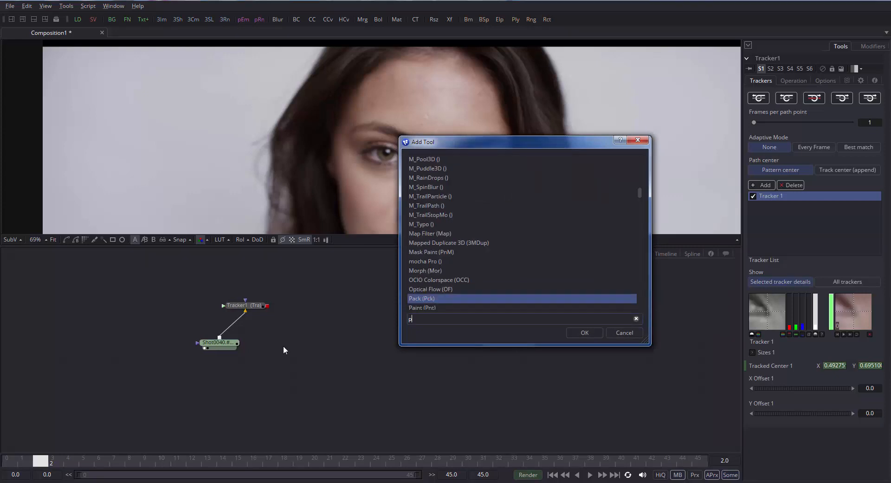
pyautogui.write('ol')
pyautogui.press('Down')
pyautogui.press('Return')
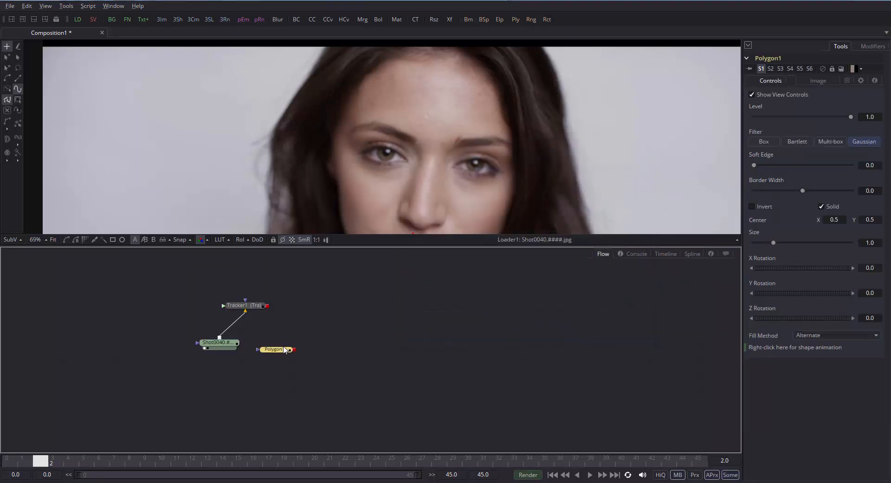
pyautogui.moveTo(274, 349); pyautogui.dragTo(294, 318)
# Add a Transform node, feed it from the Shot0040 loader, and connect Polygon1 as its effect mask.
pyautogui.click(294, 358)
pyautogui.hotkey('ctrl', 'space')
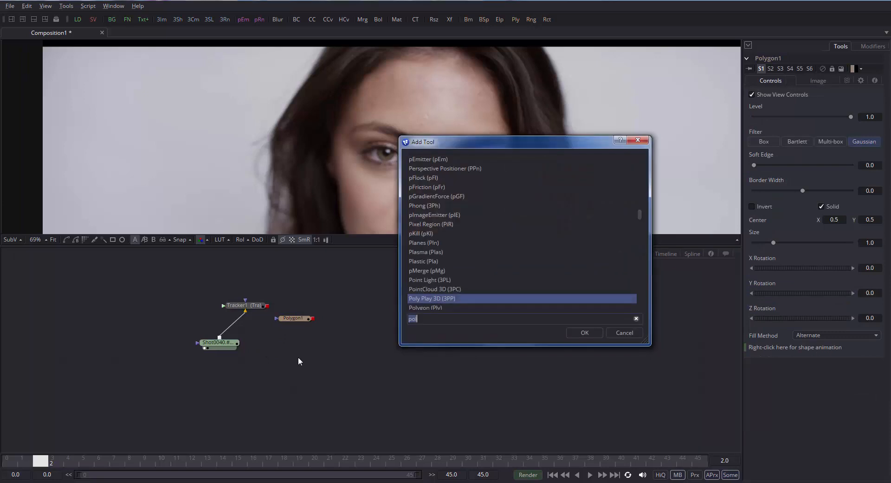
pyautogui.write('track')
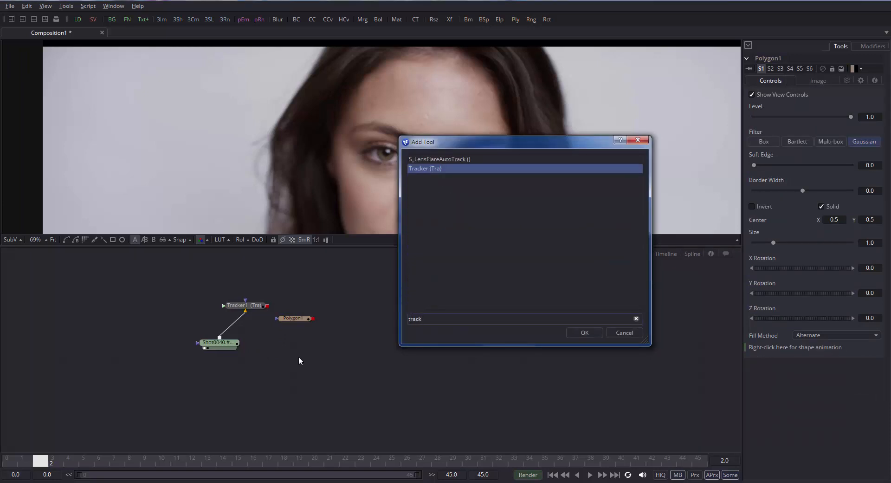
pyautogui.press('BackSpace')
pyautogui.press('BackSpace')
pyautogui.write('n')
pyautogui.press('Return')
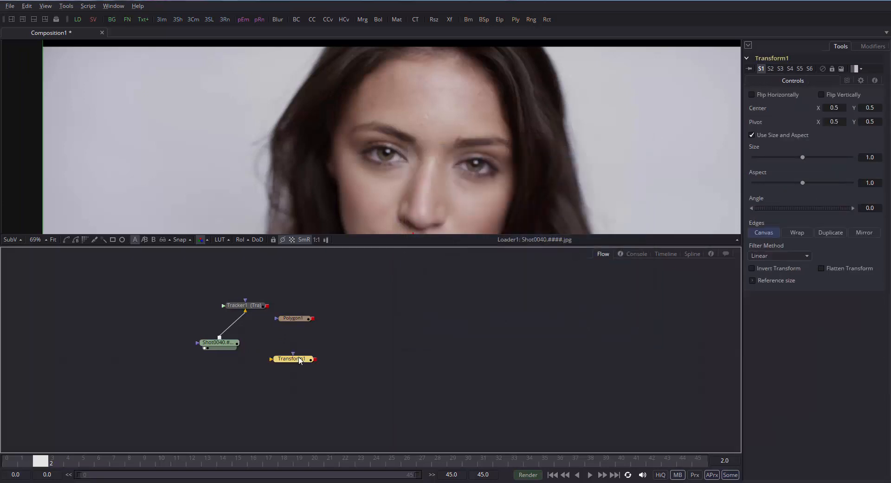
pyautogui.moveTo(218, 336); pyautogui.dragTo(295, 343)
pyautogui.click(318, 352)
# Draw a small closed four-point polygon in Polygon1 around the forehead blemish and smooth its points.
pyautogui.click(293, 319)
pyautogui.scroll(5, 402, 120)
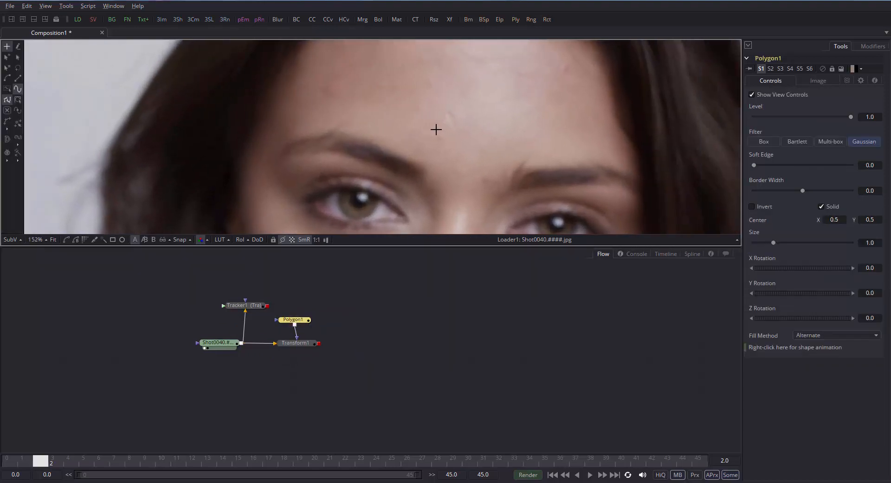
pyautogui.click(450, 107)
pyautogui.click(445, 118)
pyautogui.click(459, 127)
pyautogui.click(460, 115)
pyautogui.click(450, 108)
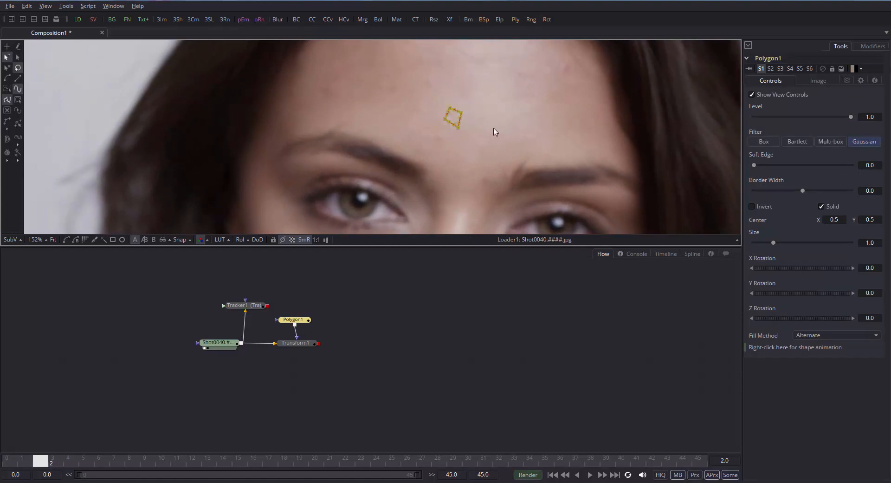
pyautogui.hotkey('shift', 's')
pyautogui.scroll(3, 511, 136)
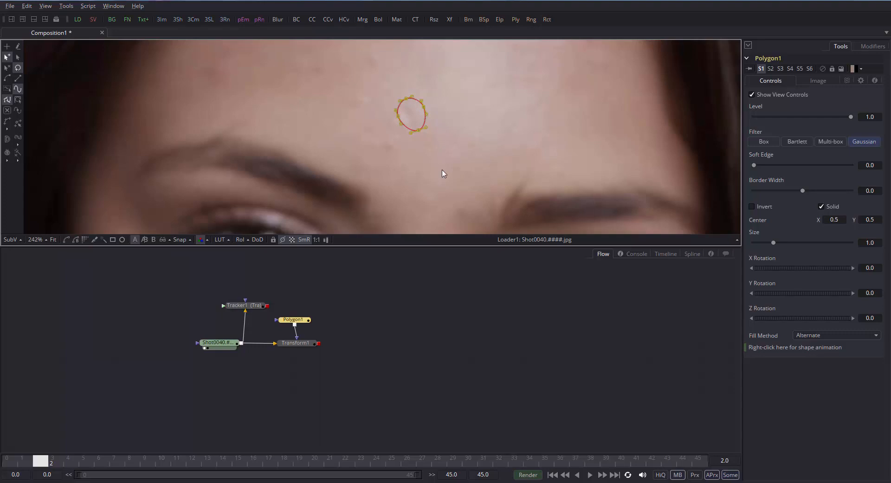
# Try connecting the polygon mask's Center to Tracker1's Unsteady Position at frame 2.
pyautogui.press('space')
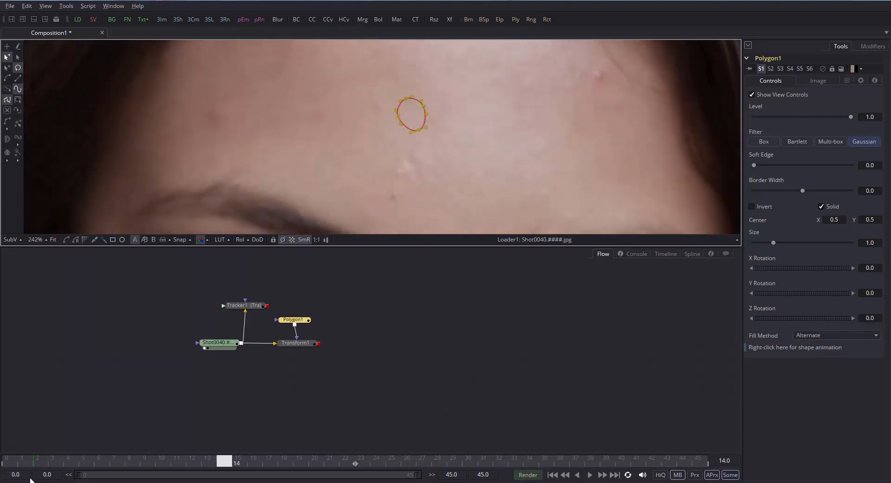
pyautogui.press('space')
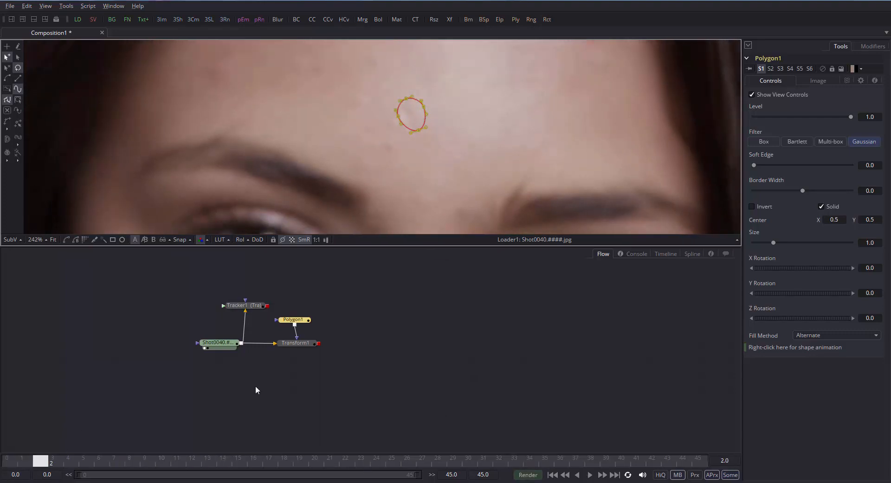
pyautogui.rightClick(759, 220)
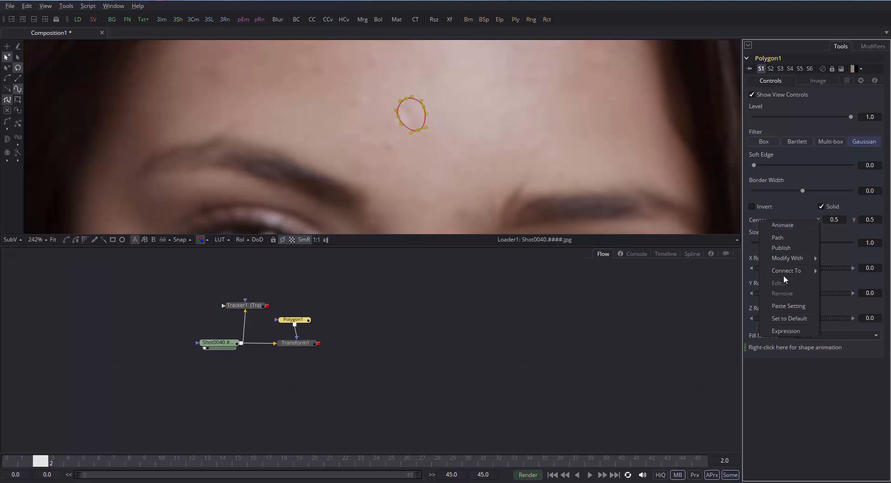
pyautogui.moveTo(787, 270)
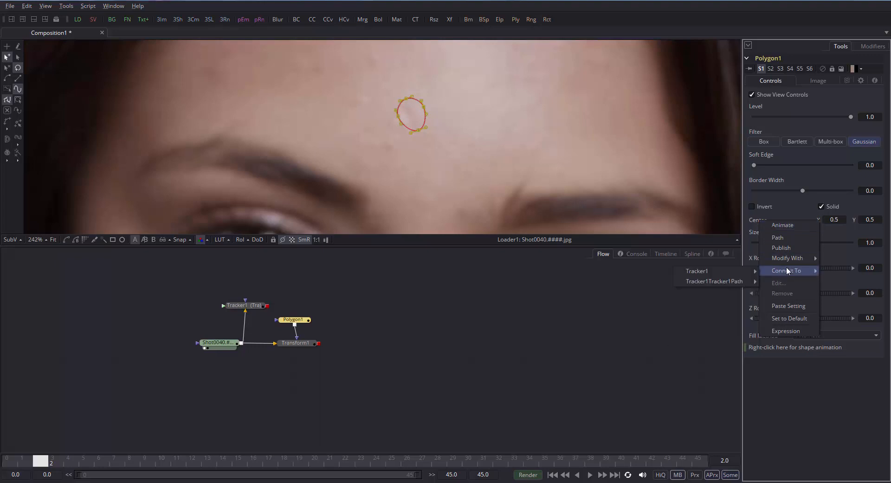
pyautogui.moveTo(730, 274)
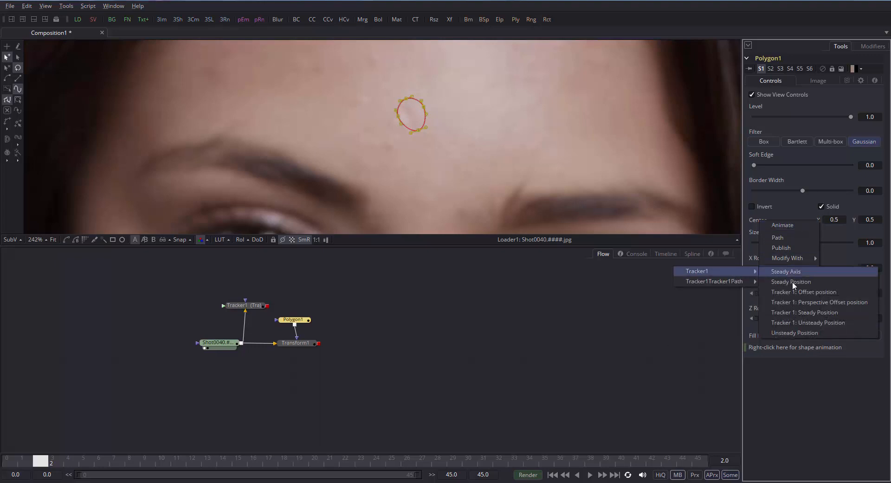
pyautogui.click(790, 331)
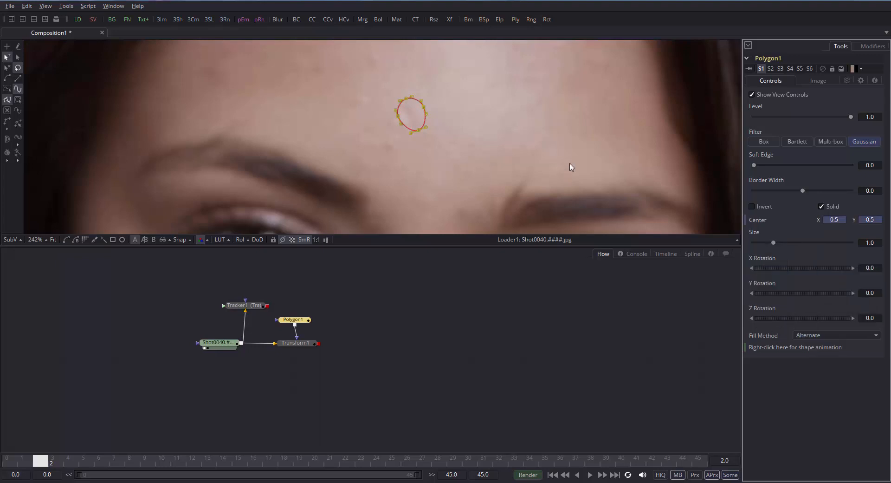
# Play and scrub through the shot to check how the polygon mask follows the blemish on the forehead.
pyautogui.press('space')
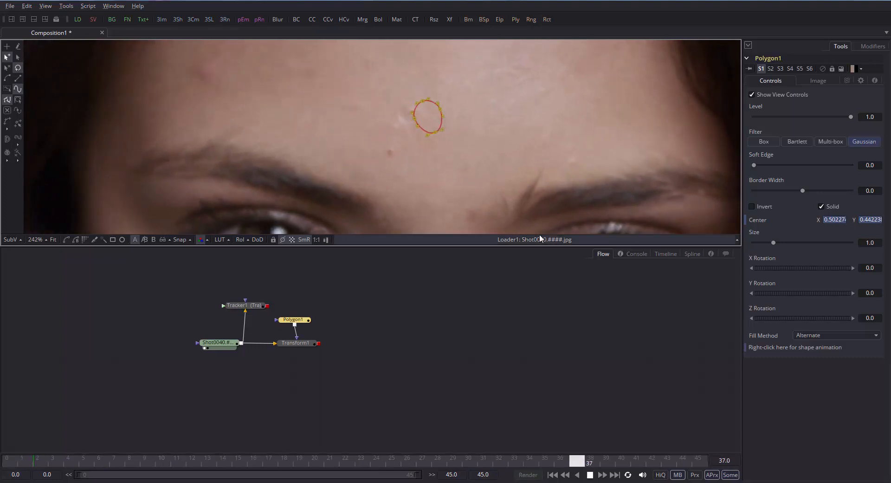
pyautogui.press('space')
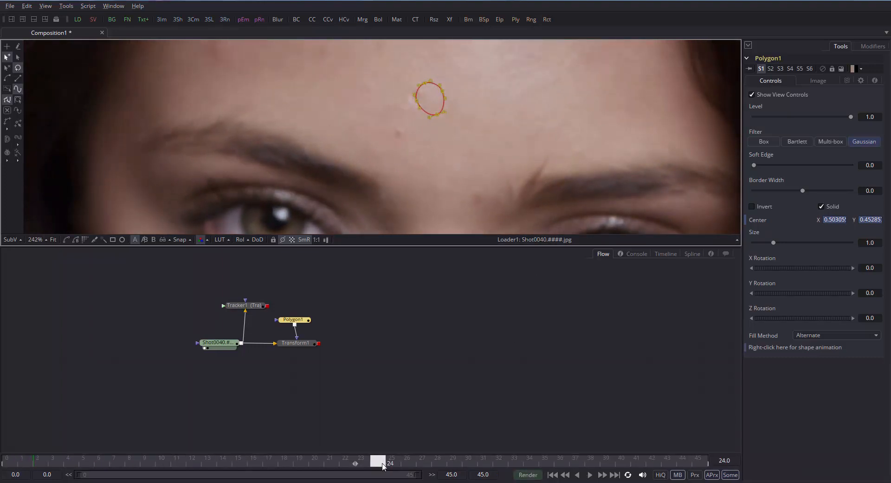
pyautogui.moveTo(383, 465); pyautogui.dragTo(468, 464)
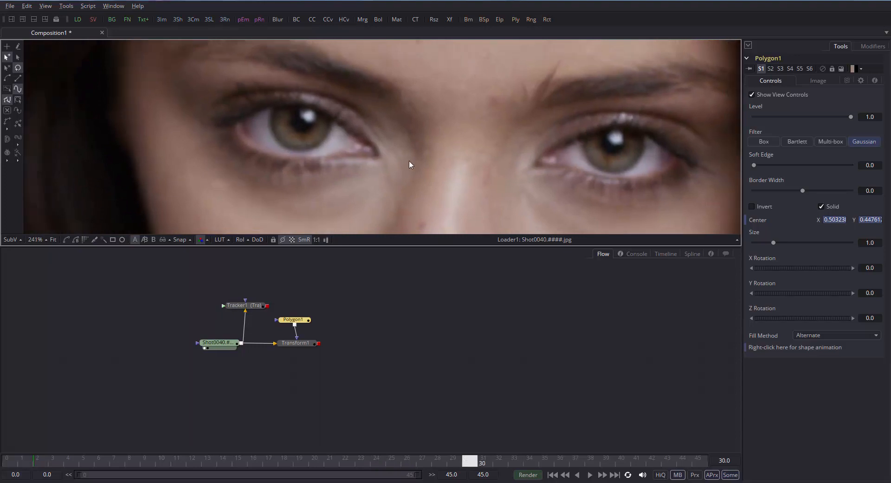
pyautogui.scroll(-2, 408, 167)
pyautogui.press('space')
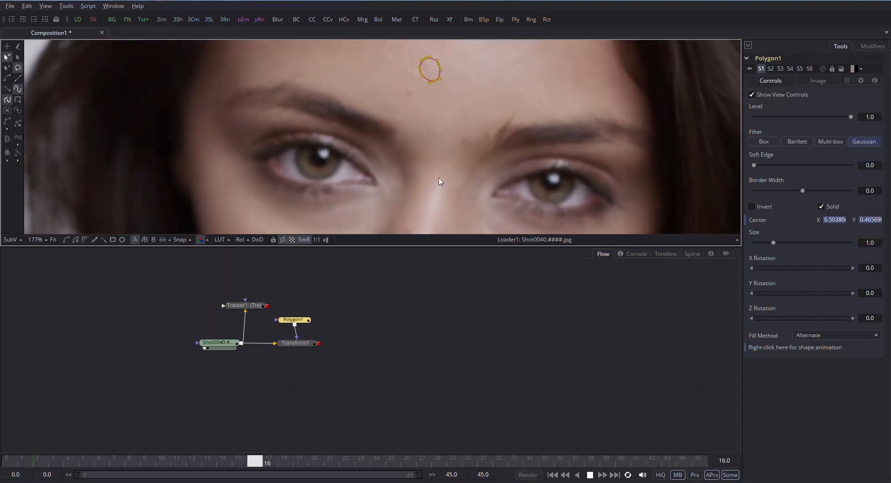
pyautogui.press('space')
pyautogui.press('space')
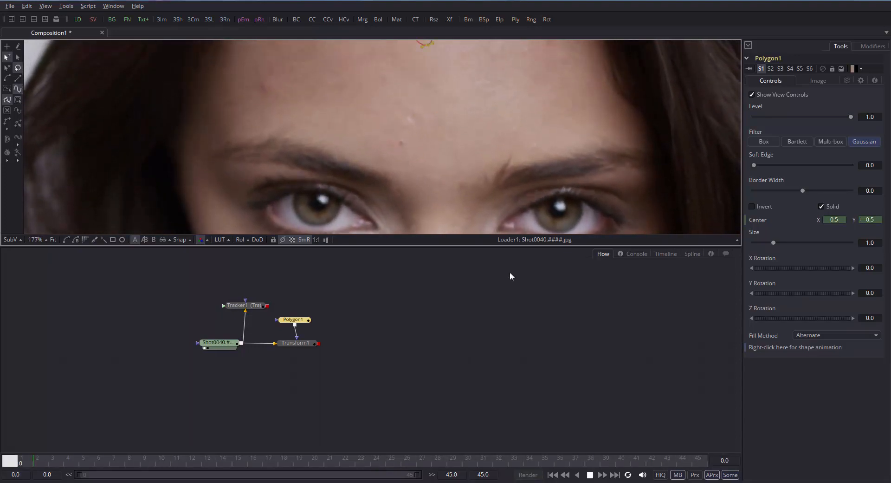
pyautogui.press('space')
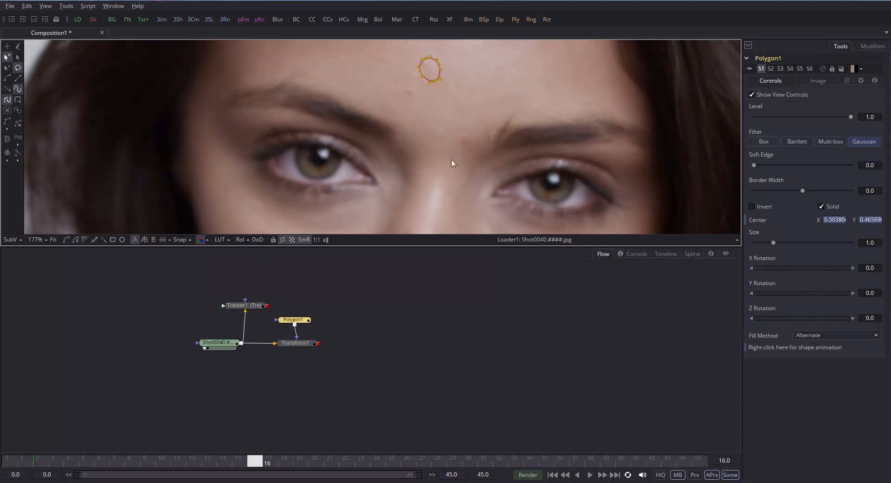
pyautogui.scroll(-2, 453, 163)
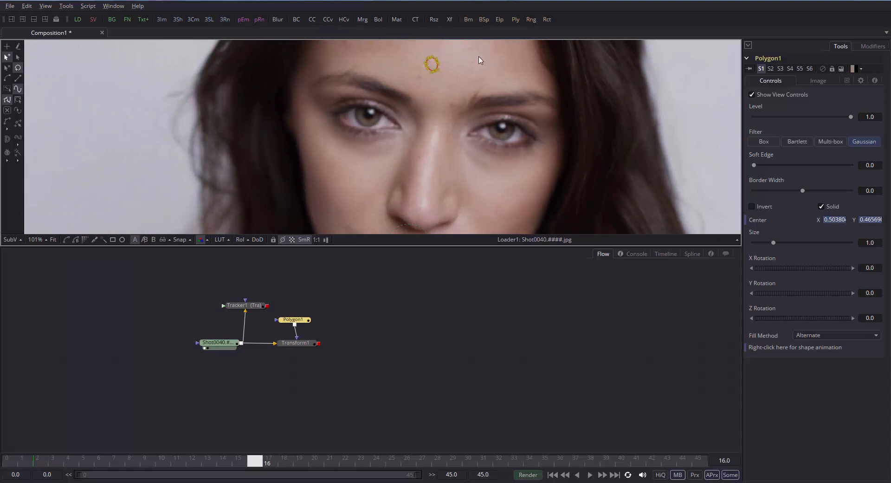
pyautogui.press('space')
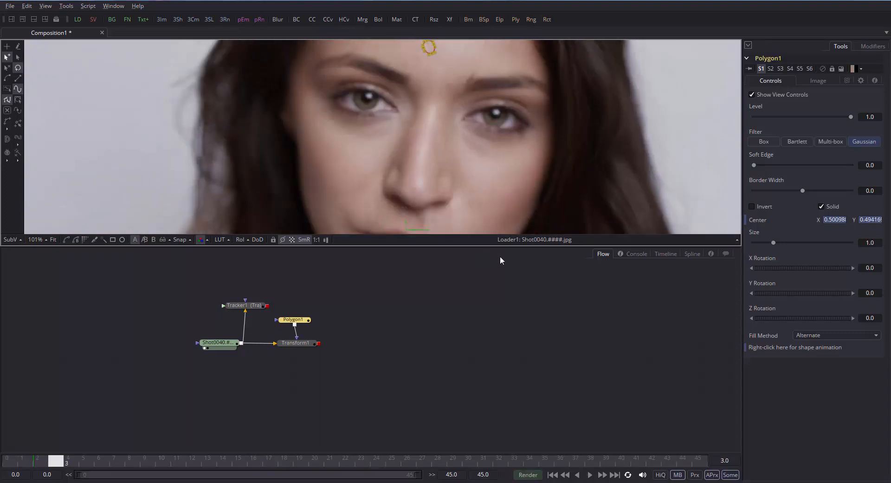
pyautogui.press('space')
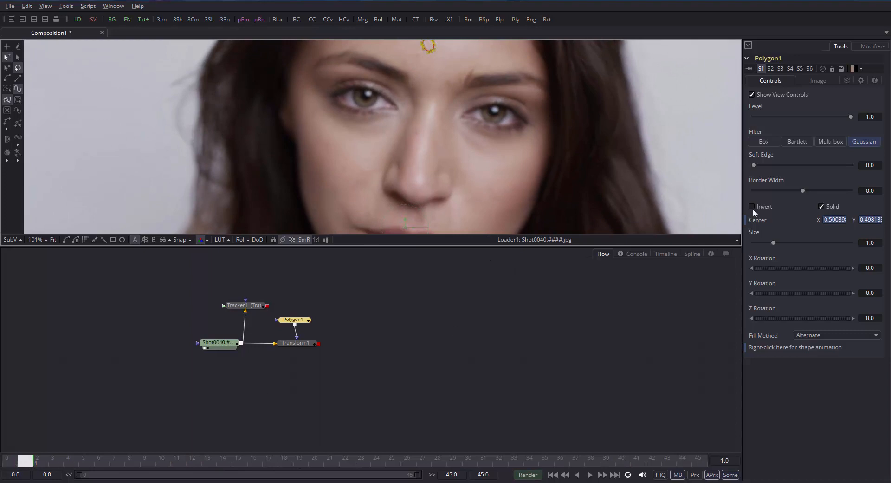
# Try connecting the polygon's Center to the Position of Tracker1Tracker1Path, and undo that connection.
pyautogui.rightClick(771, 221)
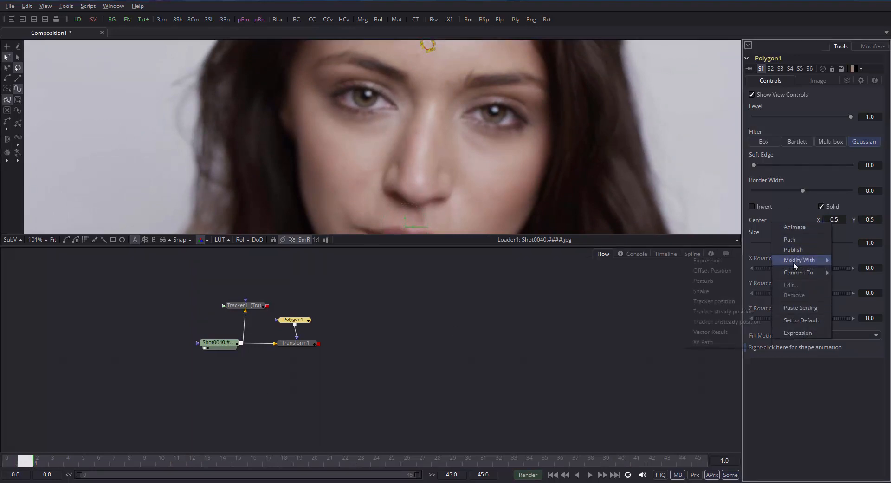
pyautogui.moveTo(797, 273)
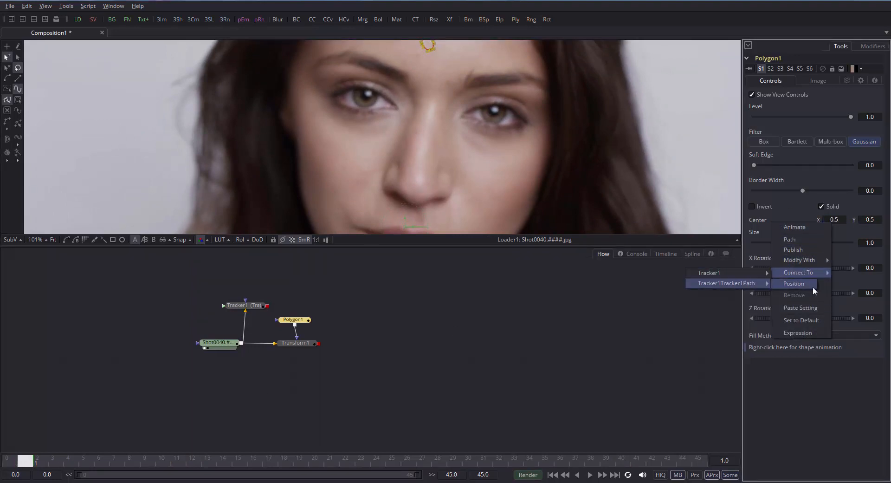
pyautogui.click(813, 285)
pyautogui.scroll(-4, 449, 191)
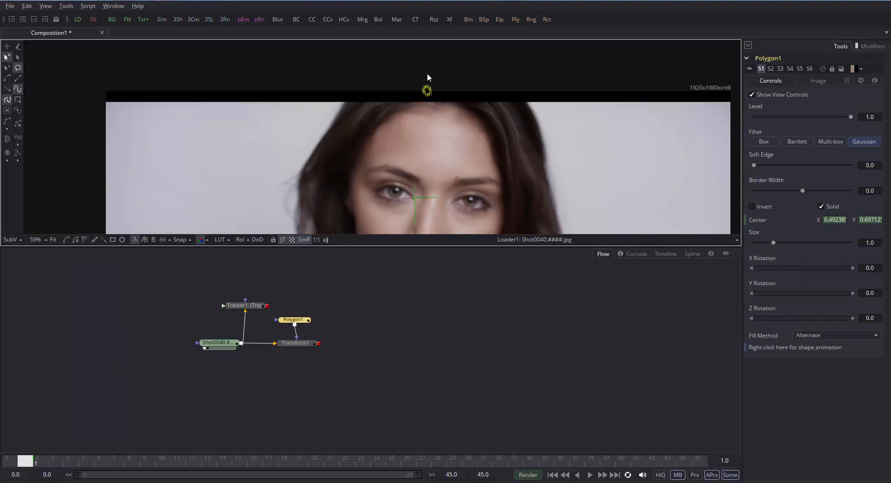
pyautogui.hotkey('ctrl', 'z')
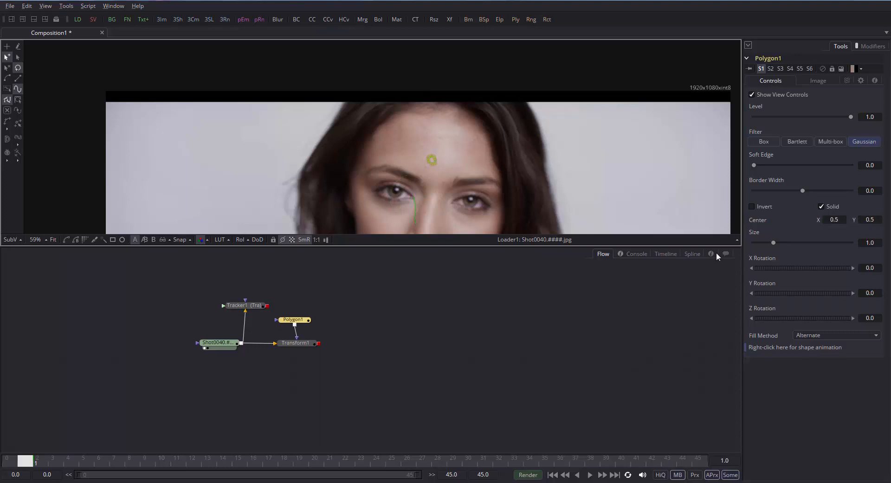
# Try connecting the polygon's Center to Tracker1's Steady Position, play the shot, and undo that connection.
pyautogui.rightClick(767, 220)
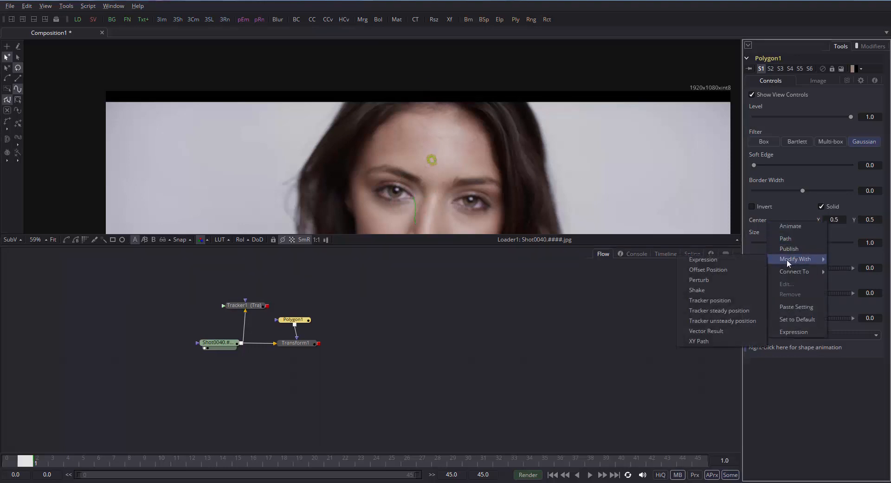
pyautogui.moveTo(799, 270)
pyautogui.moveTo(740, 272)
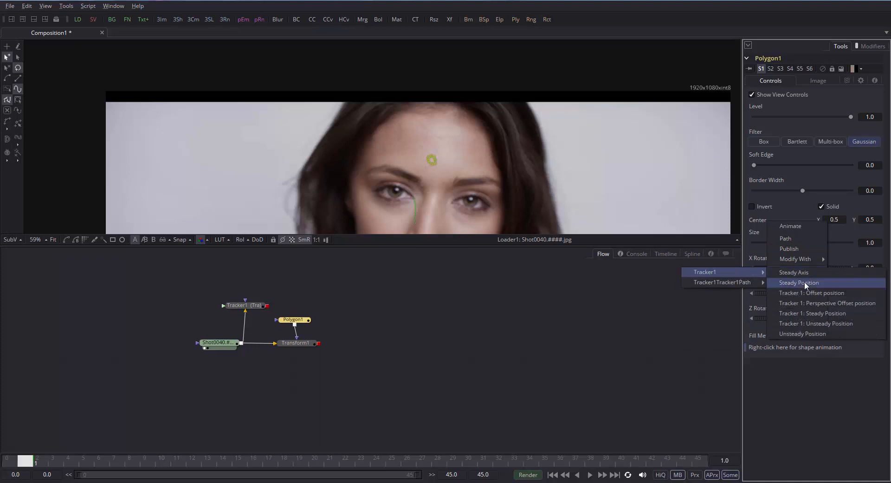
pyautogui.click(807, 284)
pyautogui.scroll(2, 527, 162)
pyautogui.press('space')
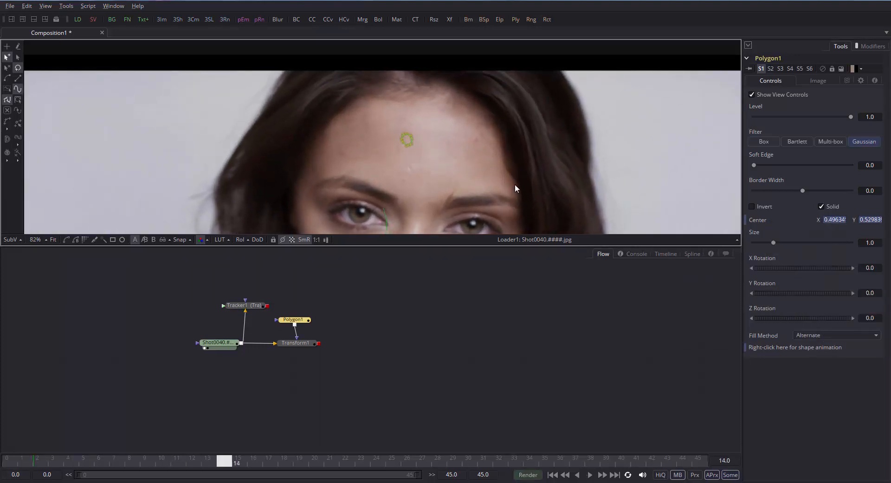
pyautogui.hotkey('ctrl', 'z')
# Try connecting the polygon's Center to Tracker1's Steady Axis at frame 3, and check the mask's motion across the shot.
pyautogui.moveTo(124, 465); pyautogui.dragTo(55, 464)
pyautogui.rightClick(776, 221)
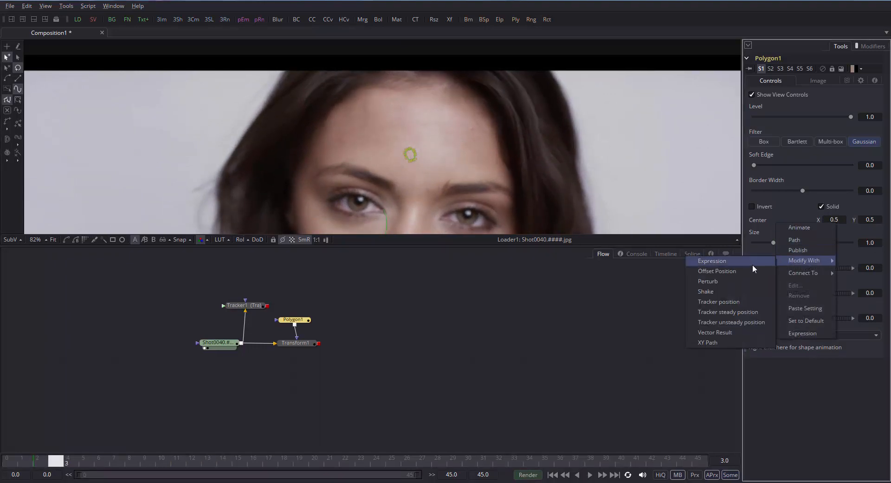
pyautogui.moveTo(796, 272)
pyautogui.moveTo(742, 271)
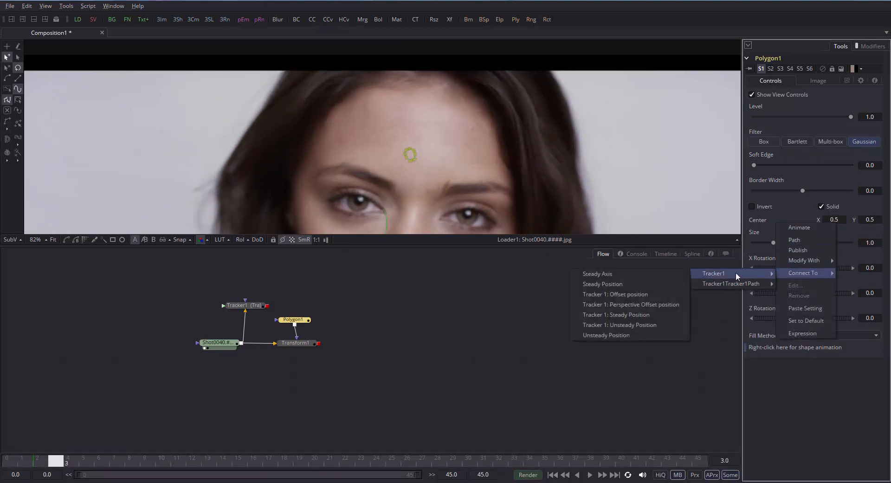
pyautogui.click(621, 277)
pyautogui.press('space')
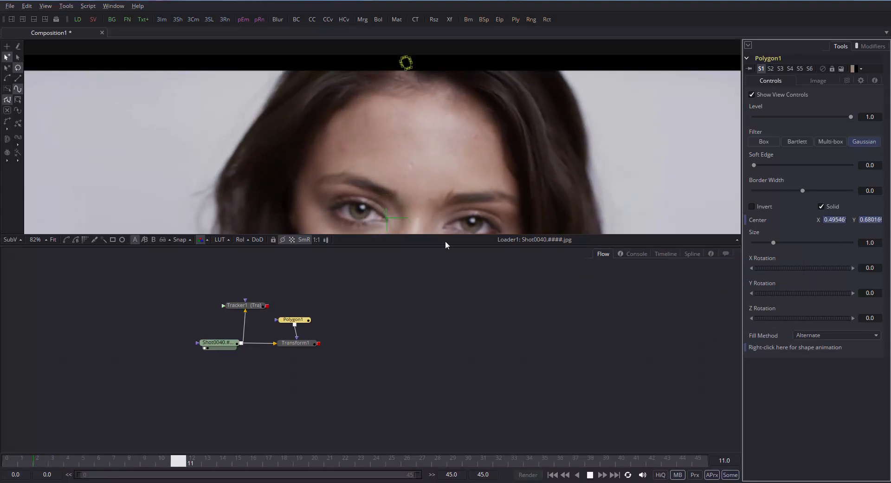
pyautogui.press('space')
pyautogui.press('space')
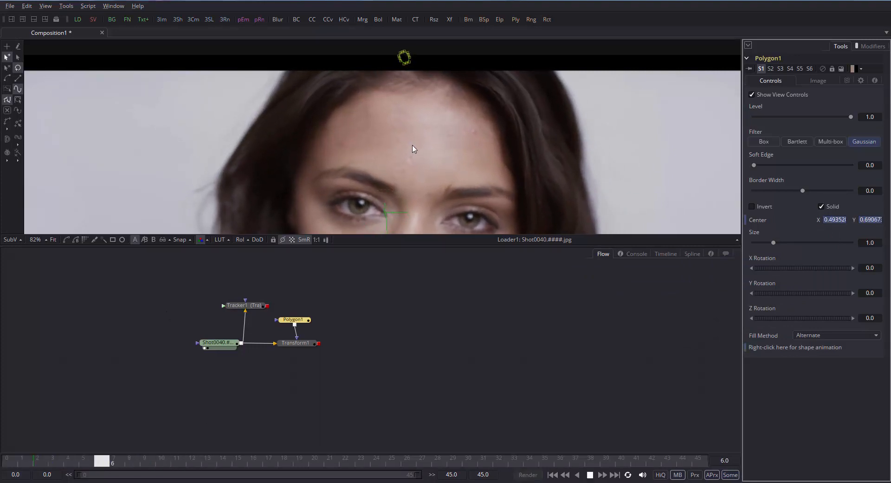
pyautogui.moveTo(499, 462); pyautogui.dragTo(623, 461)
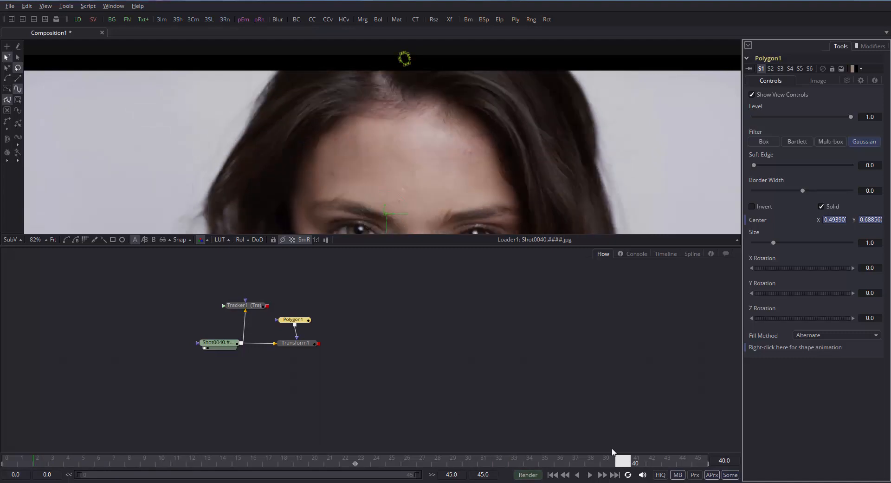
pyautogui.moveTo(443, 463)
pyautogui.mouseDown()
pyautogui.moveTo(84, 462)
pyautogui.moveTo(454, 462)
pyautogui.mouseUp()
pyautogui.click(209, 460)
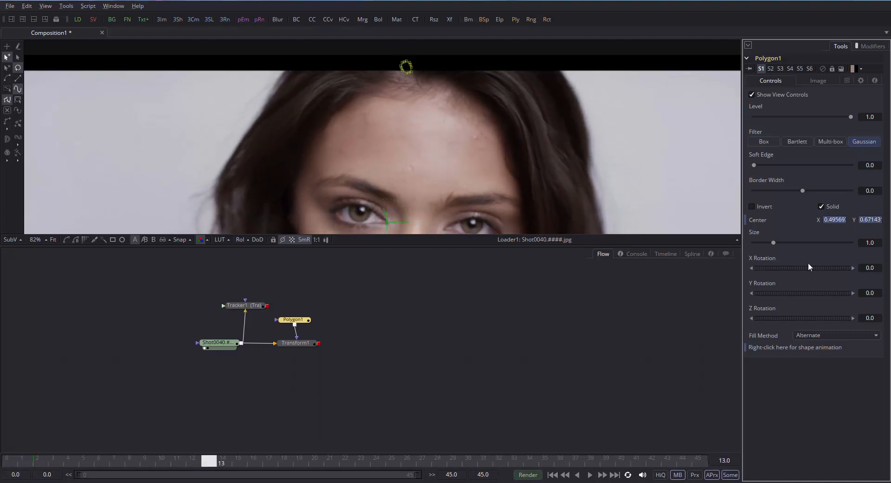
# Connect the polygon's Center to Tracker1's Unsteady Position.
pyautogui.rightClick(768, 222)
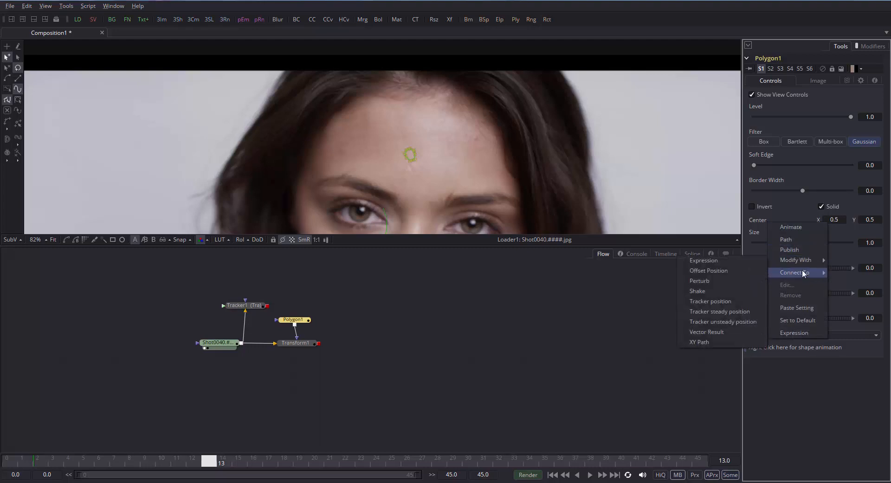
pyautogui.moveTo(802, 272)
pyautogui.moveTo(737, 274)
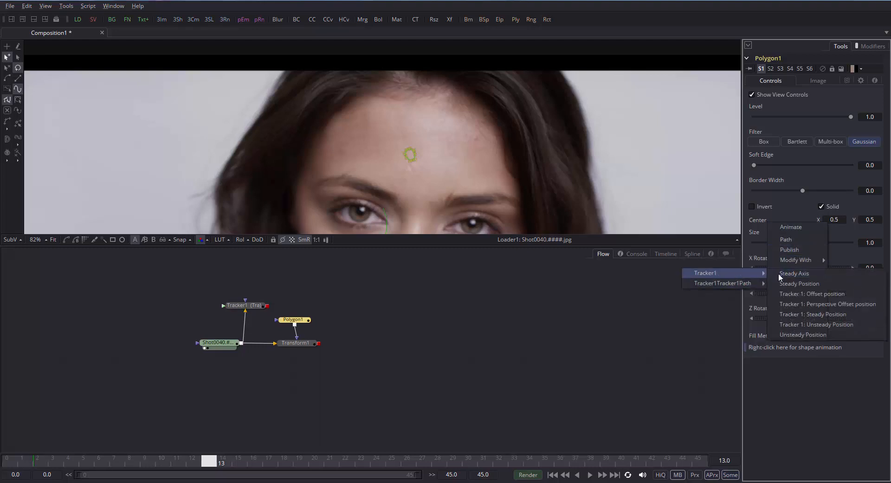
pyautogui.click(845, 336)
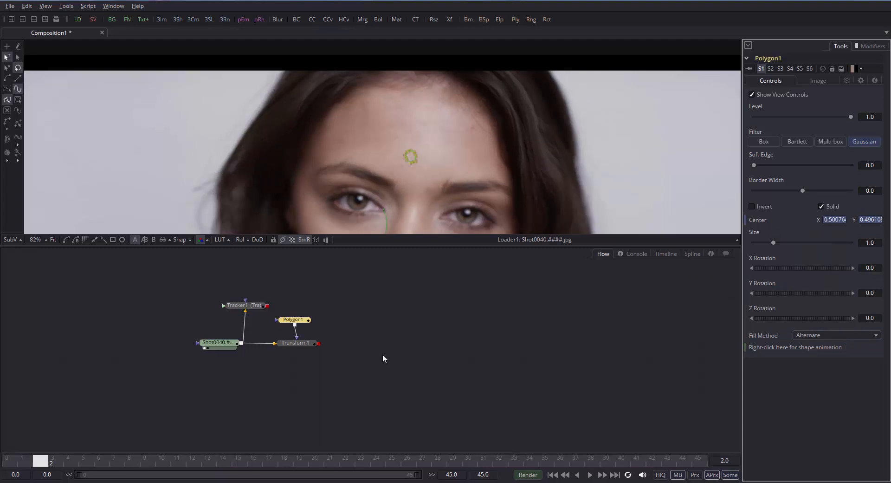
# Move the Polygon1, Transform1 and Tracker1 nodes higher in the flow to free space beside the Shot0040 loader.
pyautogui.moveTo(363, 360); pyautogui.dragTo(310, 276)
pyautogui.click(304, 286)
pyautogui.moveTo(249, 304); pyautogui.dragTo(251, 288)
# Add an unconnected Paint node to the flow, in the free space beside the Shot0040 loader.
pyautogui.hotkey('ctrl', 'space')
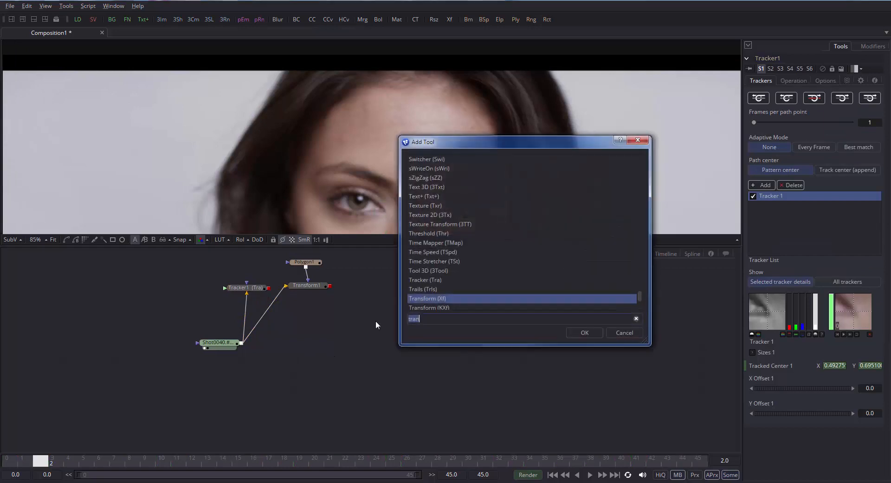
pyautogui.write('pol')
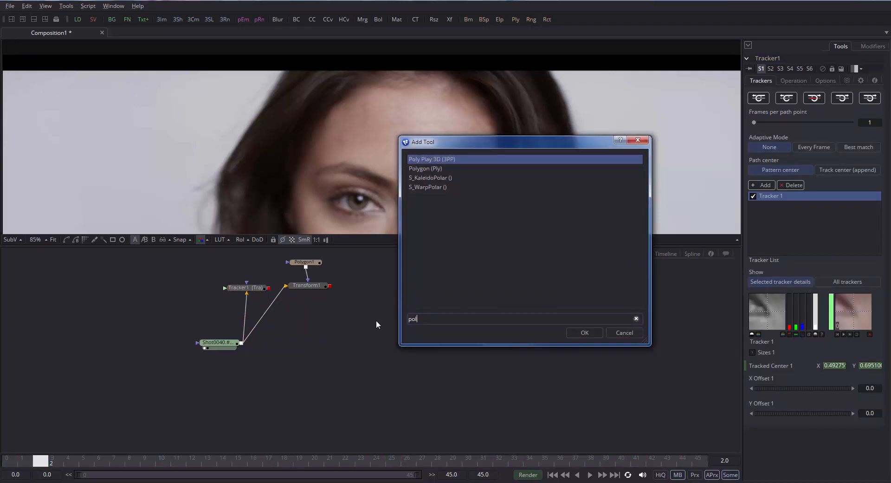
pyautogui.press('BackSpace')
pyautogui.press('BackSpace')
pyautogui.press('BackSpace')
pyautogui.write('pain')
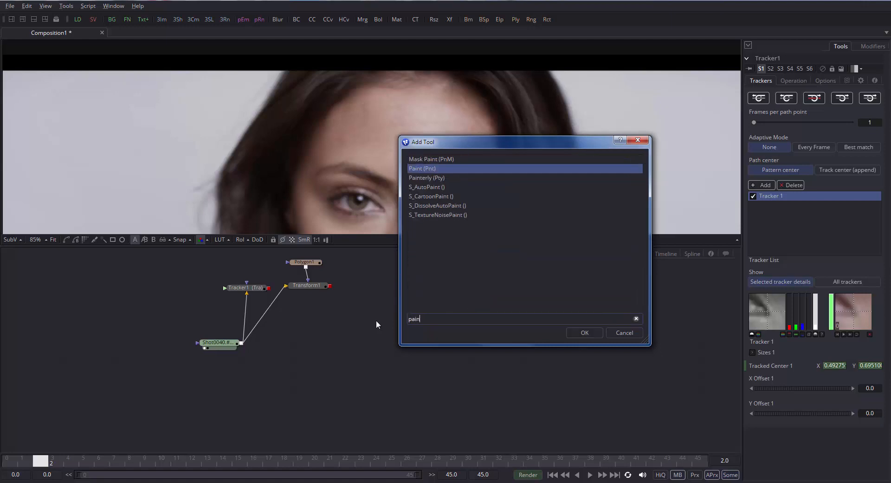
pyautogui.press('Return')
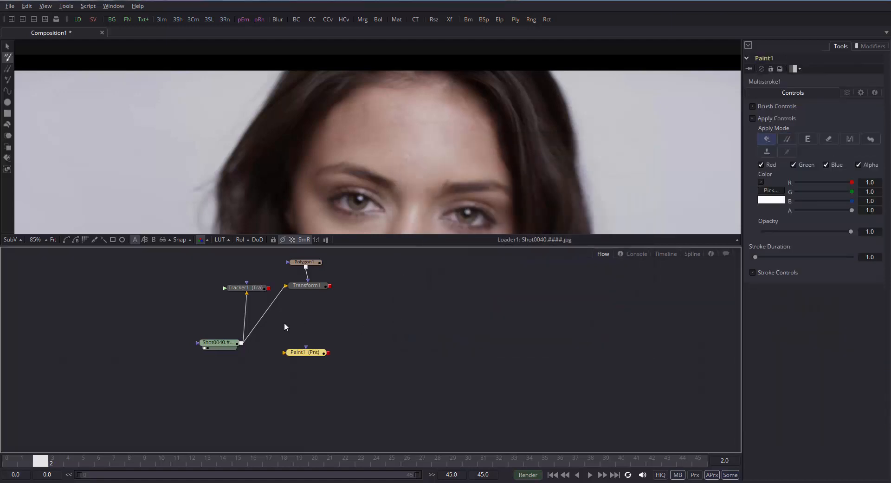
# Connect the Shot0040 loader to the Paint1 node and display Paint1 in the viewer.
pyautogui.moveTo(242, 343)
pyautogui.mouseDown()
pyautogui.moveTo(285, 352)
pyautogui.moveTo(307, 338)
pyautogui.mouseUp()
pyautogui.press('1')
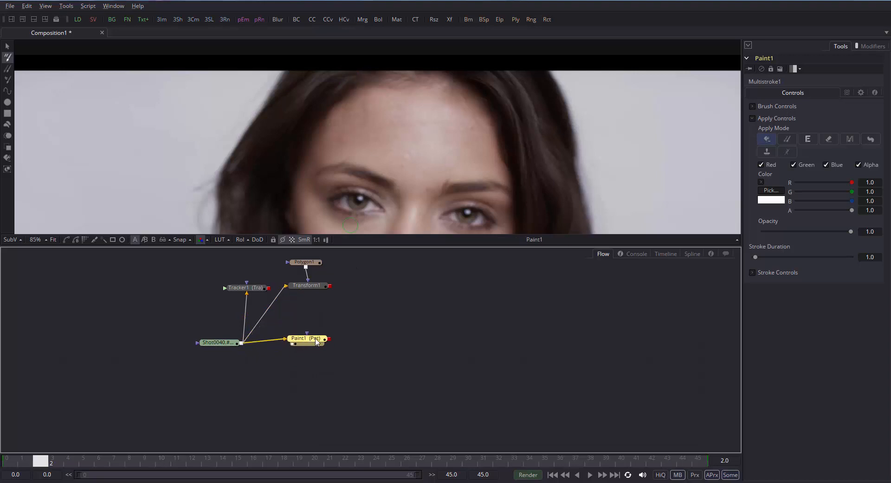
pyautogui.scroll(5, 404, 181)
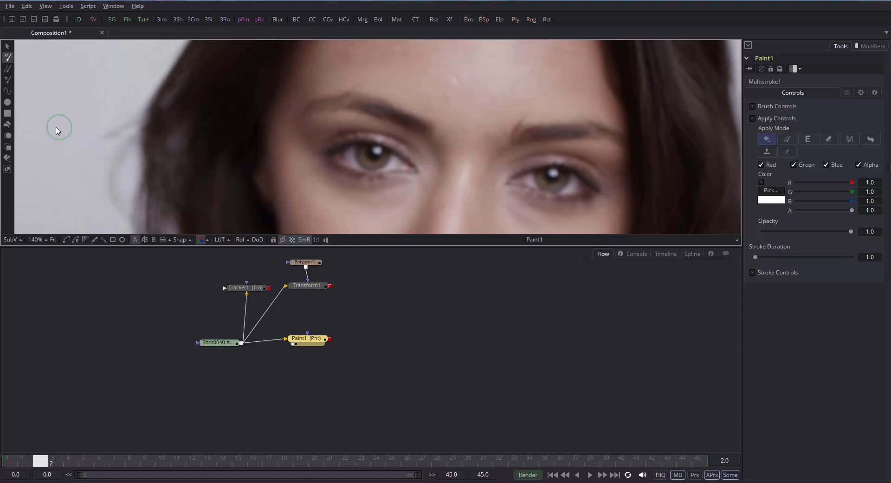
pyautogui.moveTo(380, 175); pyautogui.dragTo(304, 174)
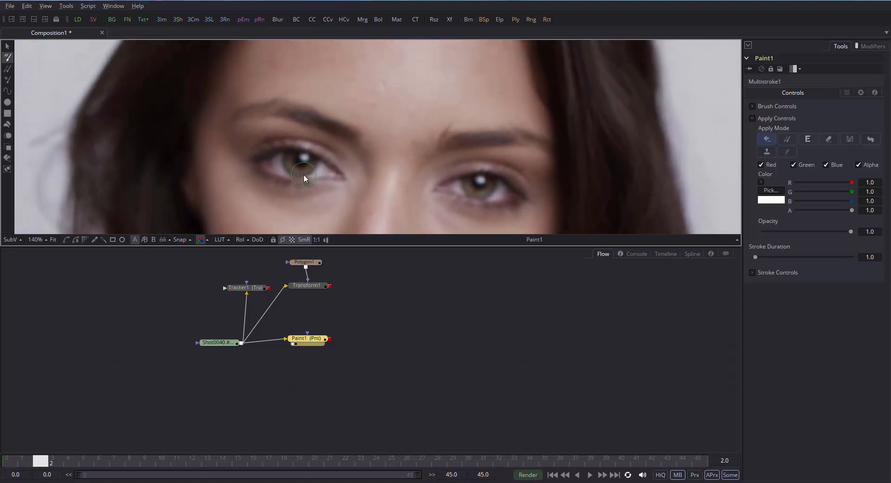
# With a Stroke brush in Clone mode, sample clean forehead skin and paint it over the blemish above the brows.
pyautogui.click(7, 79)
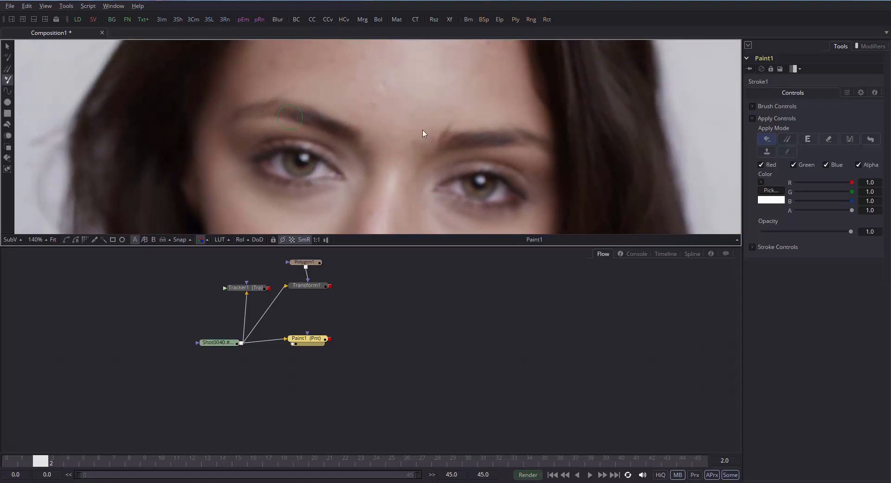
pyautogui.click(788, 139)
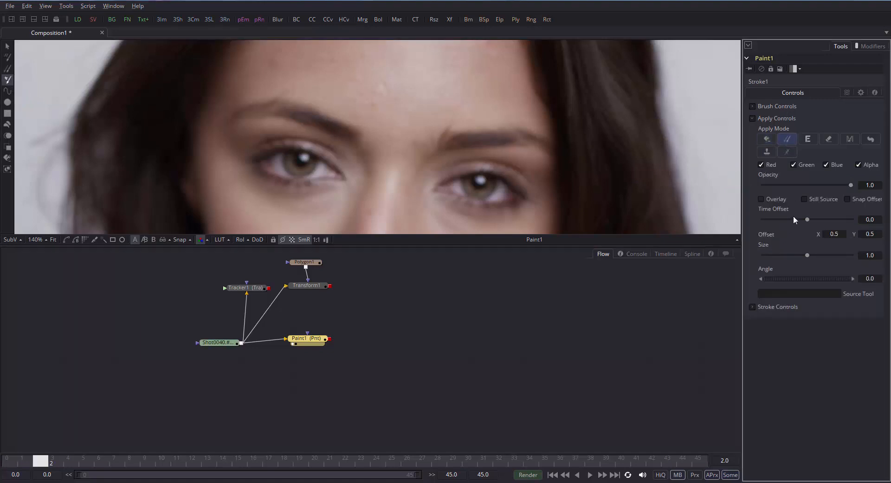
pyautogui.keyDown('alt'); pyautogui.click(352, 92); pyautogui.keyUp('alt')
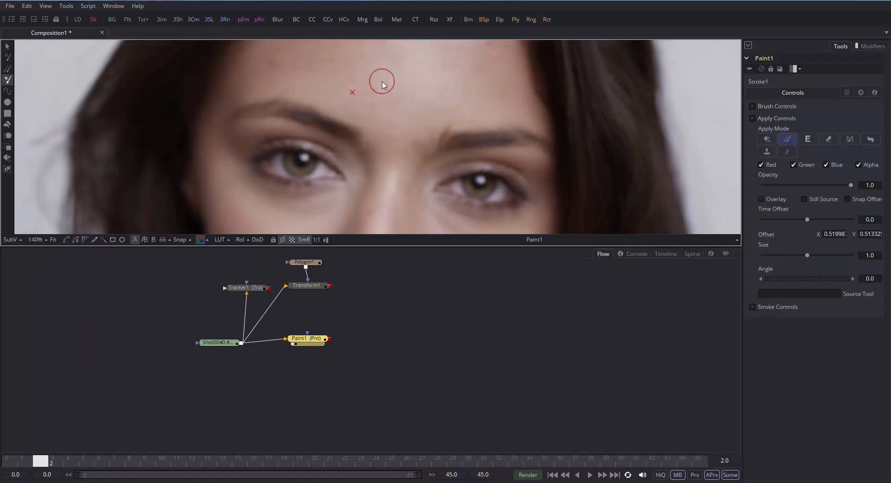
pyautogui.moveTo(388, 93)
pyautogui.mouseDown()
pyautogui.moveTo(428, 118)
pyautogui.moveTo(439, 107)
pyautogui.moveTo(414, 93)
pyautogui.mouseUp()
pyautogui.keyDown('alt'); pyautogui.click(410, 87); pyautogui.keyUp('alt')
pyautogui.click(7, 46)
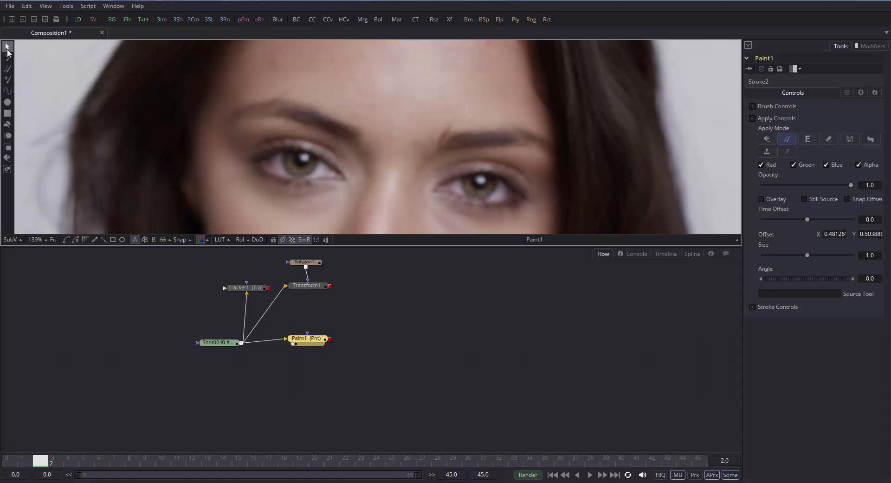
# Open the Stroke1 modifier and expand its Stroke Controls.
pyautogui.click(872, 46)
pyautogui.click(746, 58)
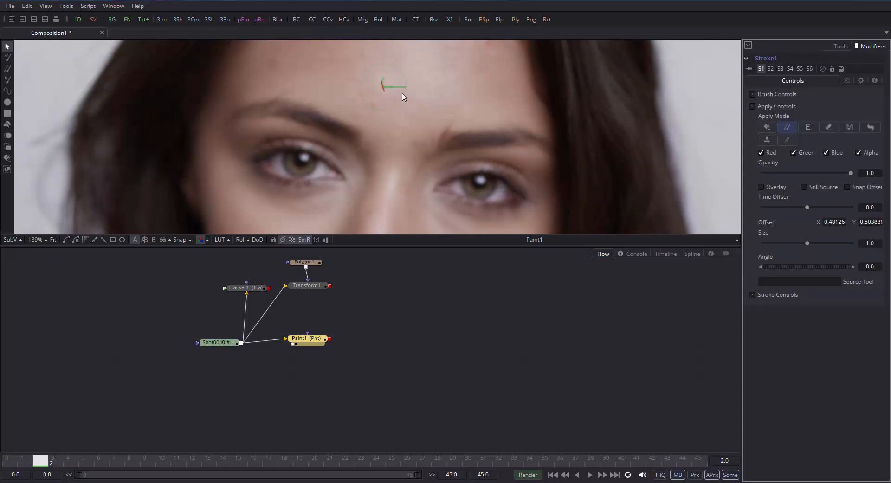
pyautogui.scroll(5, 402, 96)
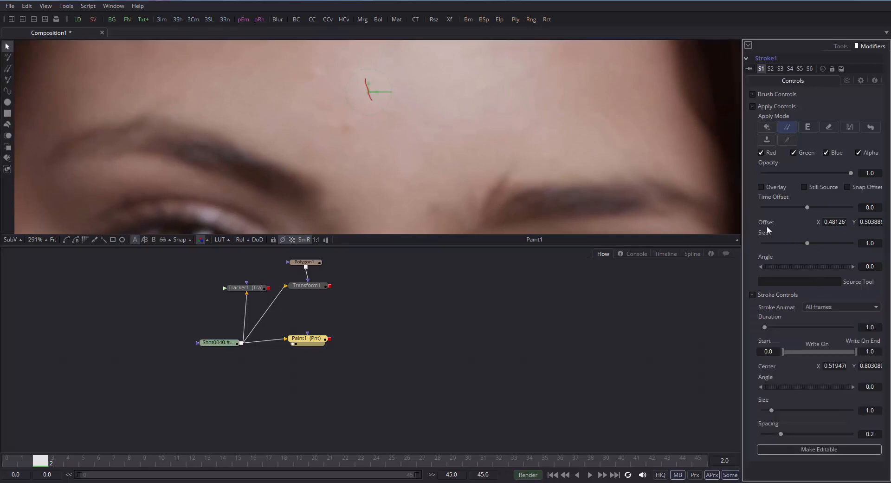
# Try connecting Stroke1's Center to a Tracker1 output, and check where the stroke sits on the face.
pyautogui.rightClick(773, 368)
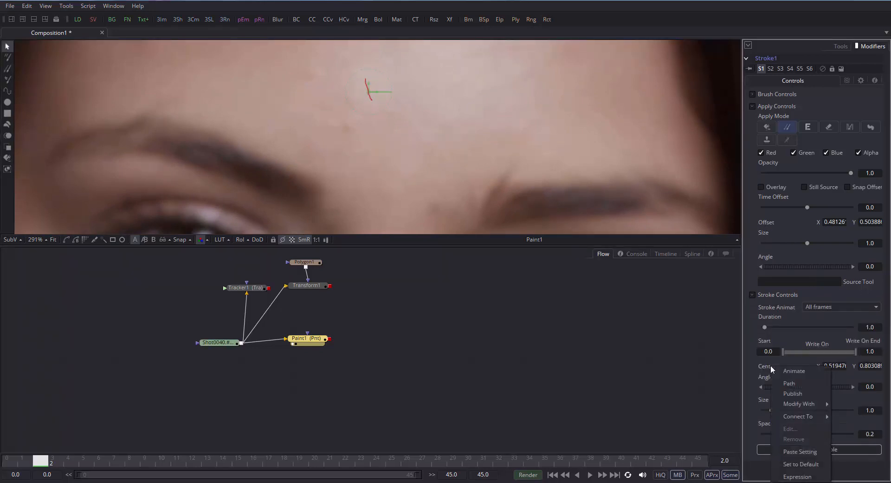
pyautogui.moveTo(794, 406)
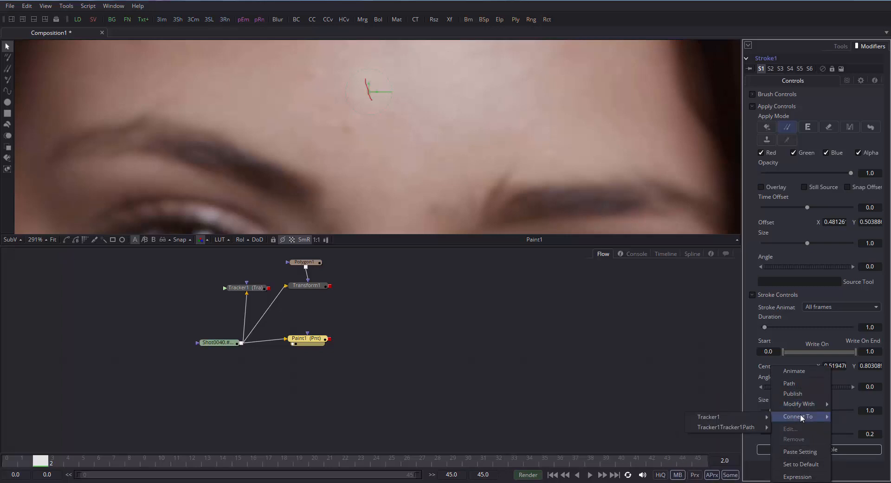
pyautogui.moveTo(727, 414)
pyautogui.click(798, 478)
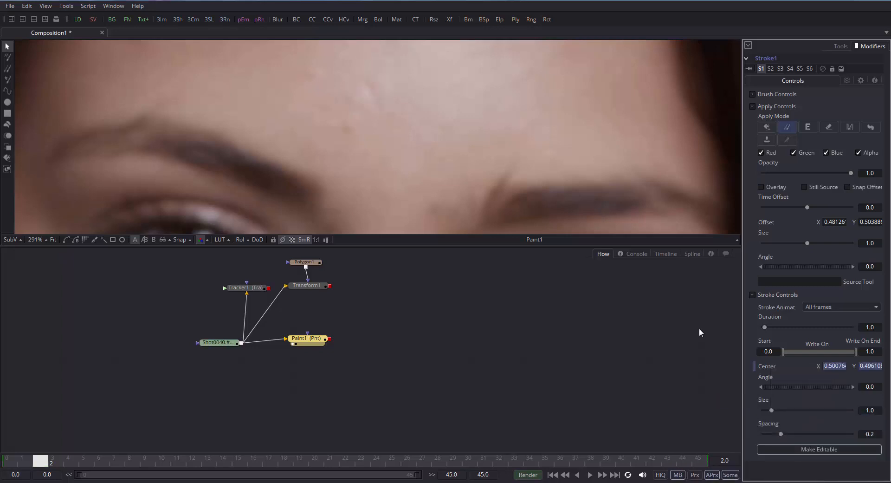
pyautogui.scroll(-2, 316, 201)
pyautogui.scroll(-4, 317, 204)
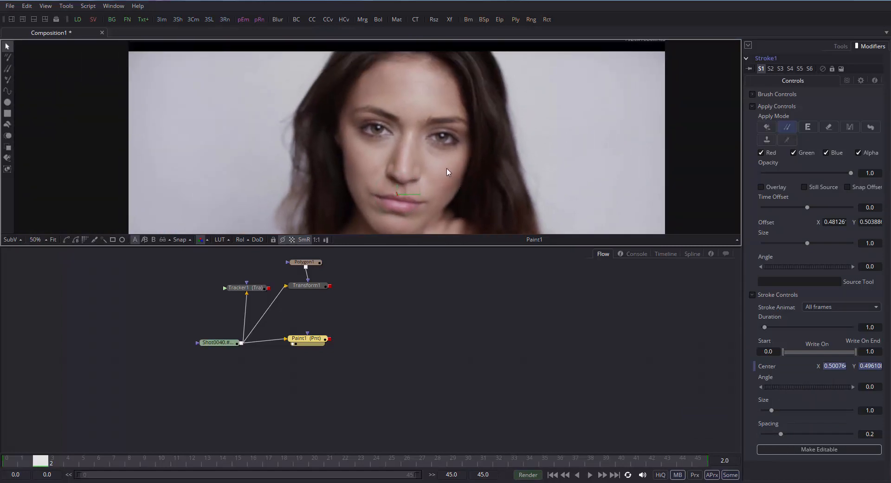
# Connect Stroke1's Center to the Position of Tracker1Tracker1Path, and play the shot to check the stroke's motion.
pyautogui.rightClick(771, 367)
pyautogui.moveTo(803, 414)
pyautogui.moveTo(749, 428)
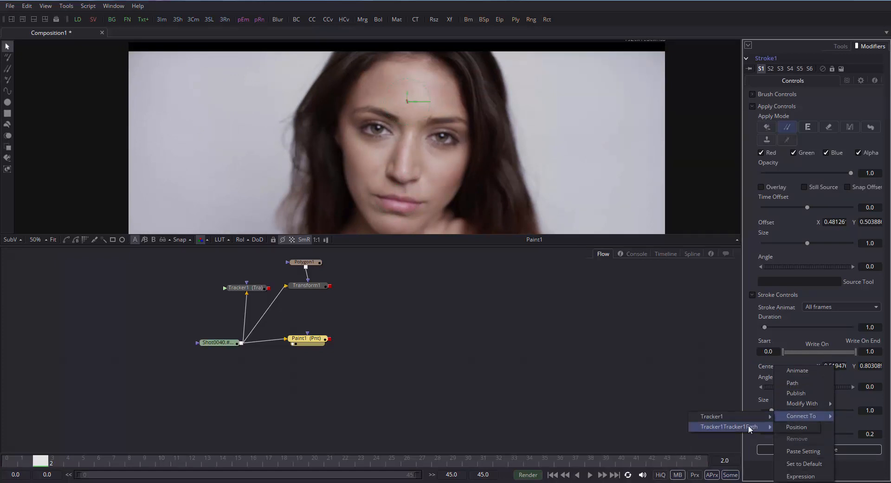
pyautogui.click(798, 426)
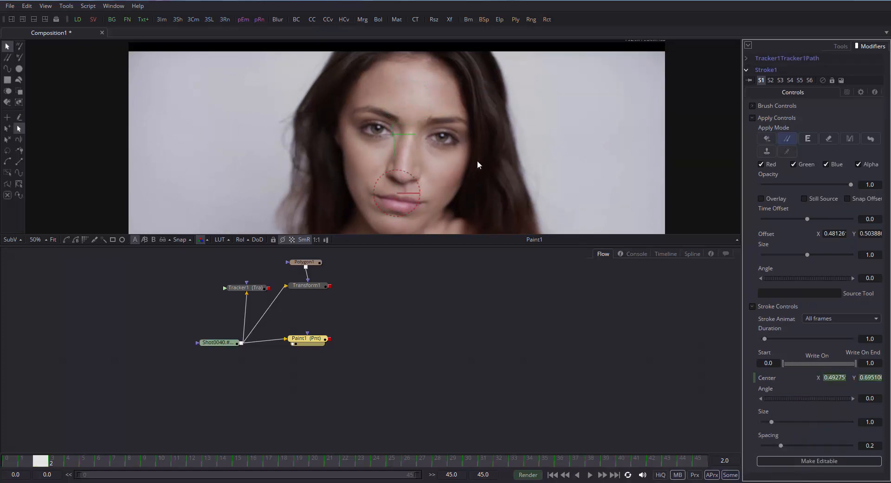
pyautogui.scroll(5, 421, 160)
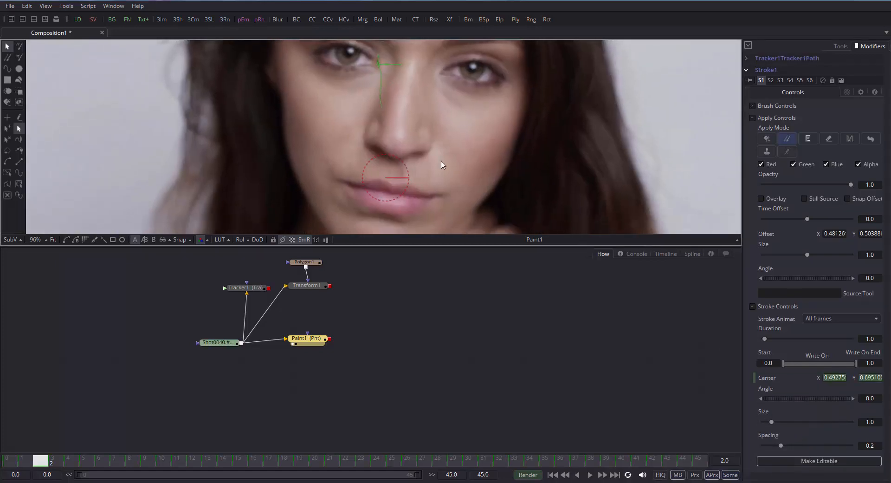
pyautogui.scroll(4, 425, 188)
pyautogui.moveTo(355, 141); pyautogui.dragTo(445, 297)
pyautogui.press('space')
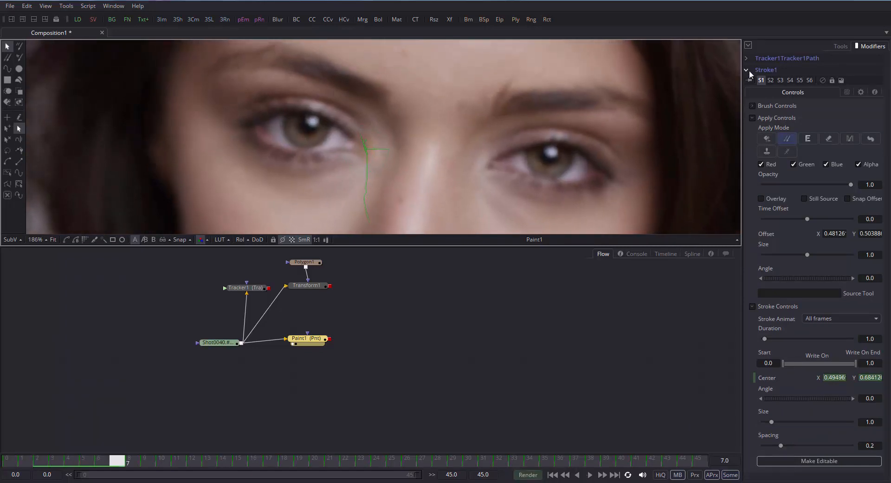
# Examine the stroke's placement and motion path near the eye, and the modifier options available for Stroke1's Center.
pyautogui.click(747, 71)
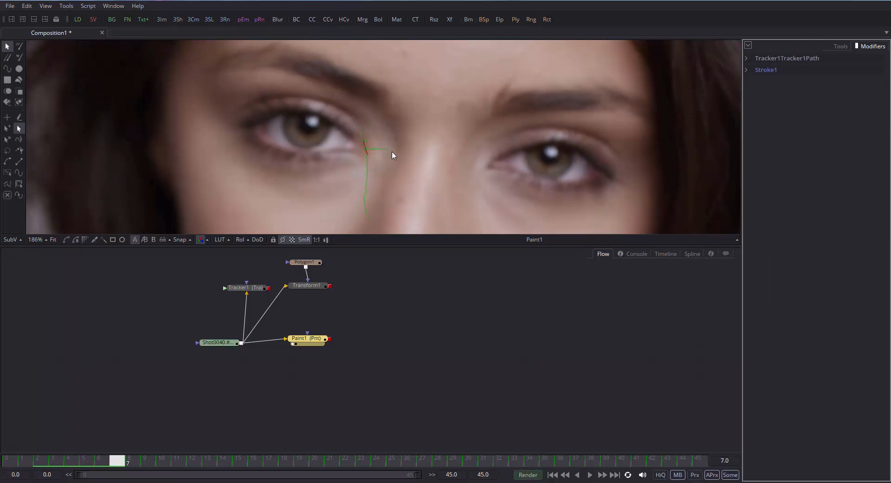
pyautogui.moveTo(392, 151)
pyautogui.mouseDown()
pyautogui.moveTo(453, 185)
pyautogui.moveTo(407, 146)
pyautogui.mouseUp()
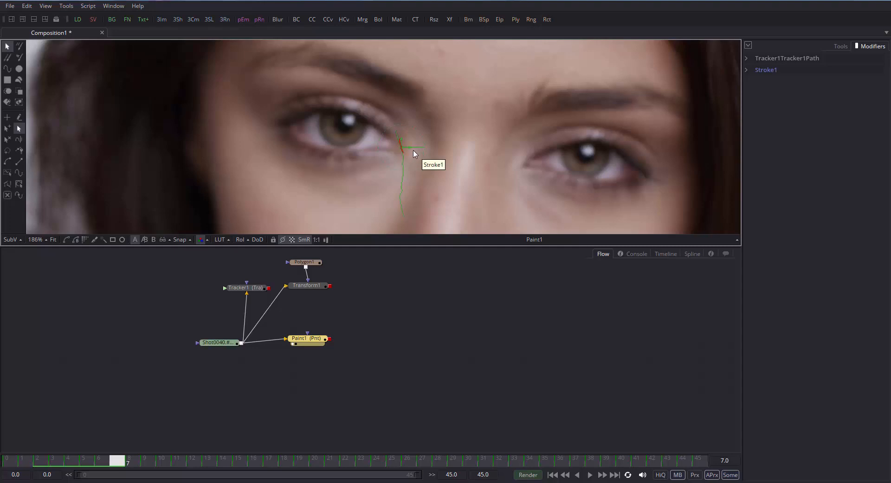
pyautogui.moveTo(434, 207); pyautogui.dragTo(399, 200)
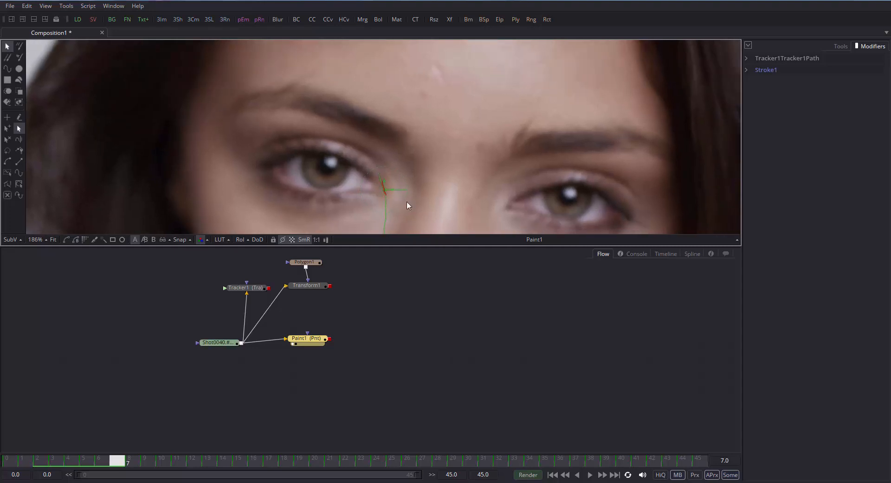
pyautogui.scroll(2, 428, 203)
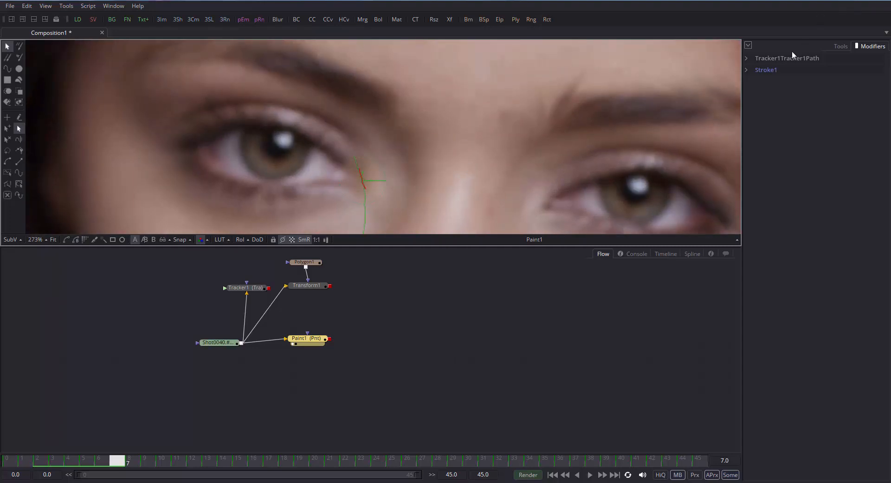
pyautogui.click(747, 70)
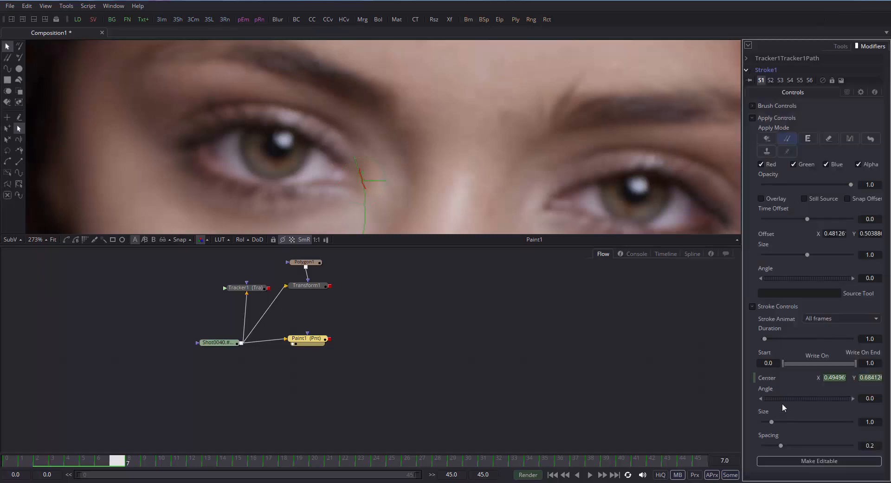
pyautogui.rightClick(768, 377)
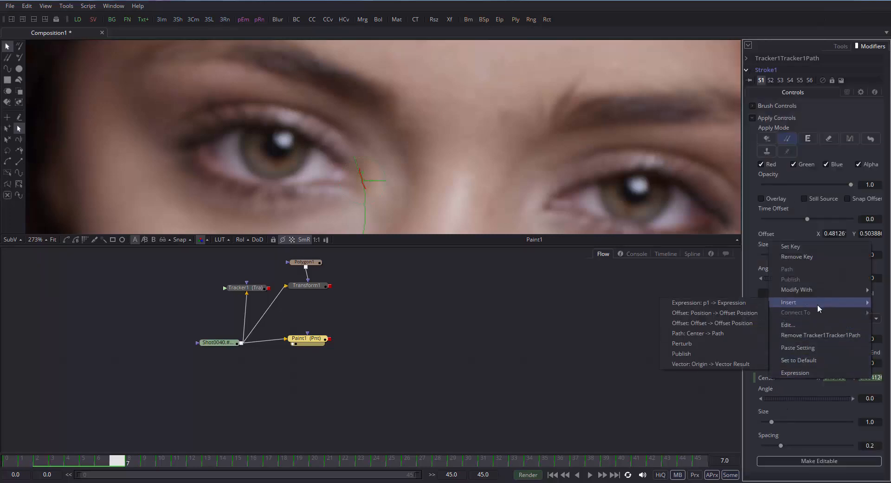
pyautogui.moveTo(817, 294)
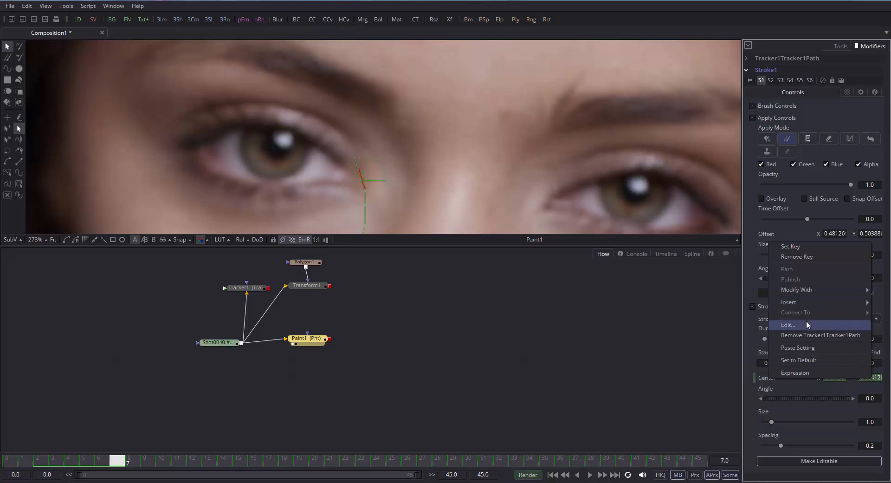
pyautogui.click(751, 310)
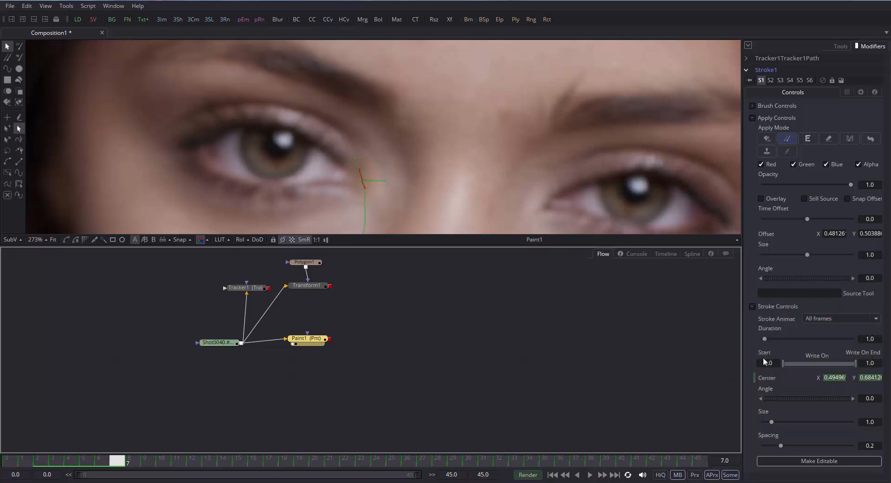
pyautogui.rightClick(772, 377)
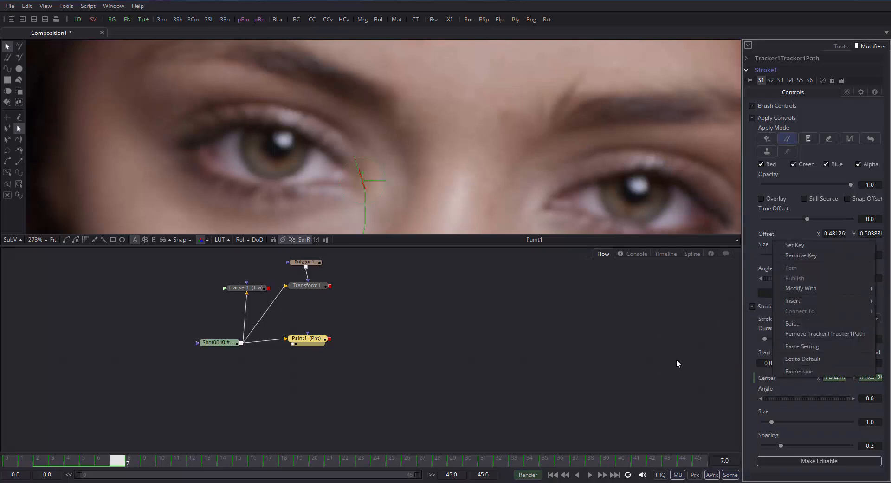
pyautogui.click(688, 361)
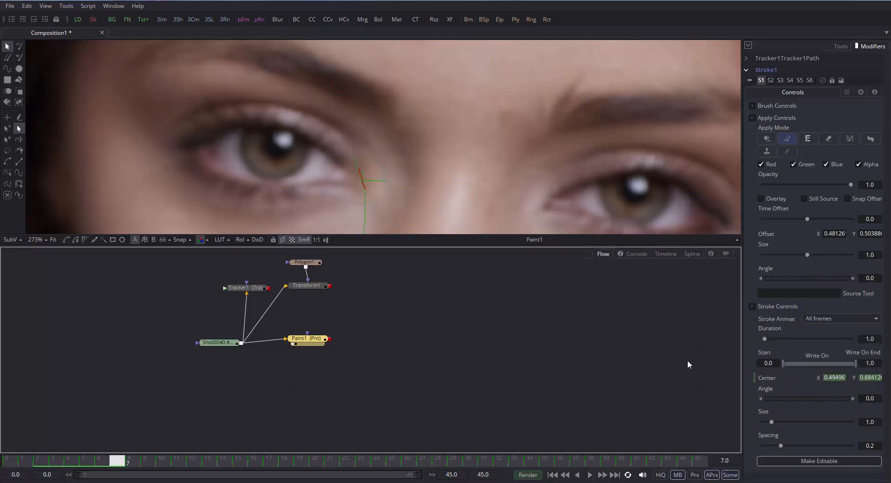
# Make Stroke1's shape editable, and undo a trial move of its points.
pyautogui.click(835, 461)
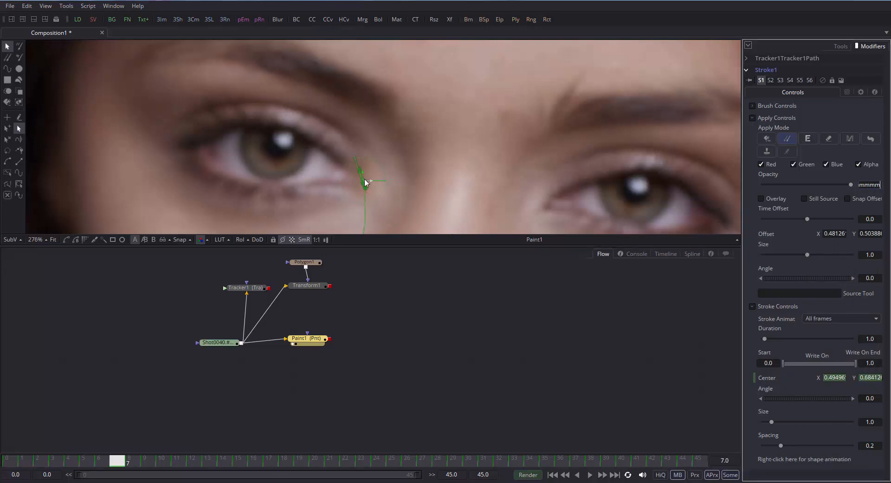
pyautogui.moveTo(366, 185); pyautogui.dragTo(279, 180)
pyautogui.hotkey('ctrl', 'z')
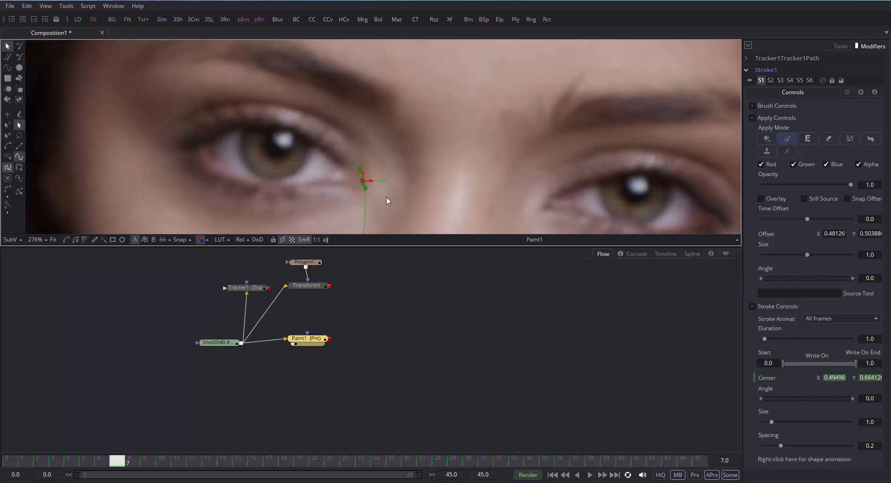
pyautogui.scroll(5, 501, 193)
pyautogui.hotkey('ctrl', 'z')
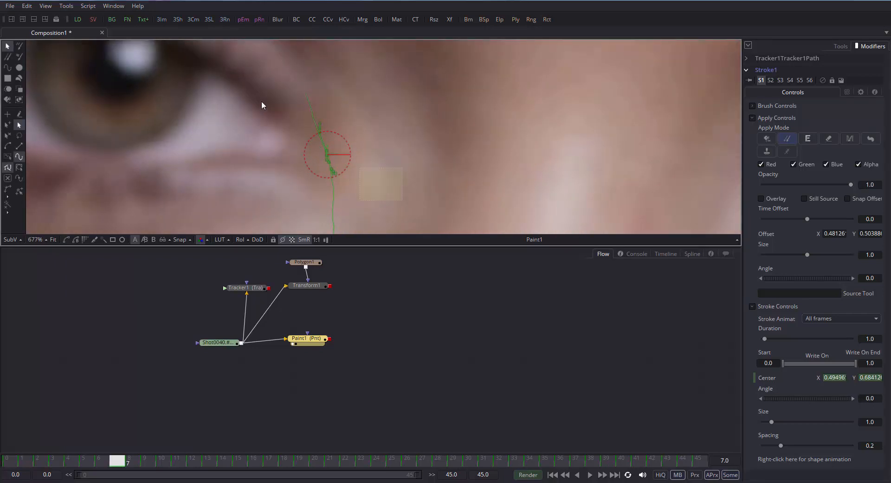
# Move all of Stroke1's points from the eye corner onto the forehead blemish at frame 7, and check the tracking up to frame 10.
pyautogui.click(325, 132)
pyautogui.moveTo(324, 126); pyautogui.dragTo(503, 84)
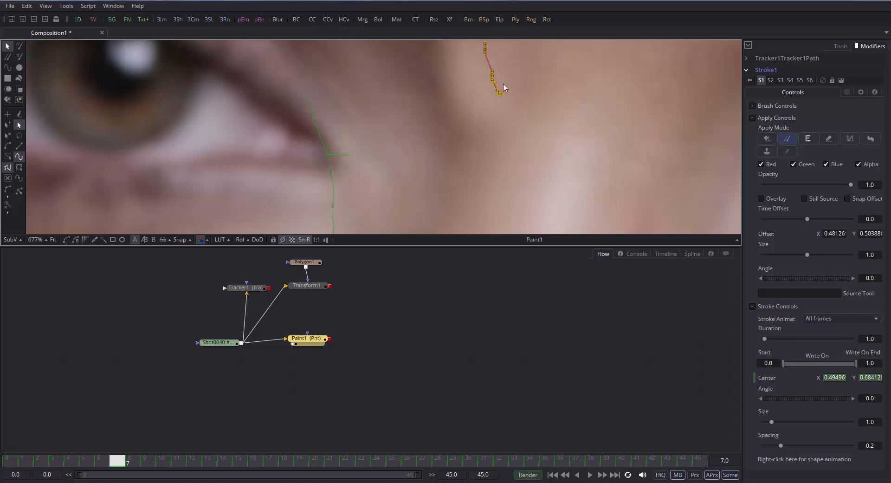
pyautogui.scroll(-3, 418, 126)
pyautogui.scroll(-5, 397, 196)
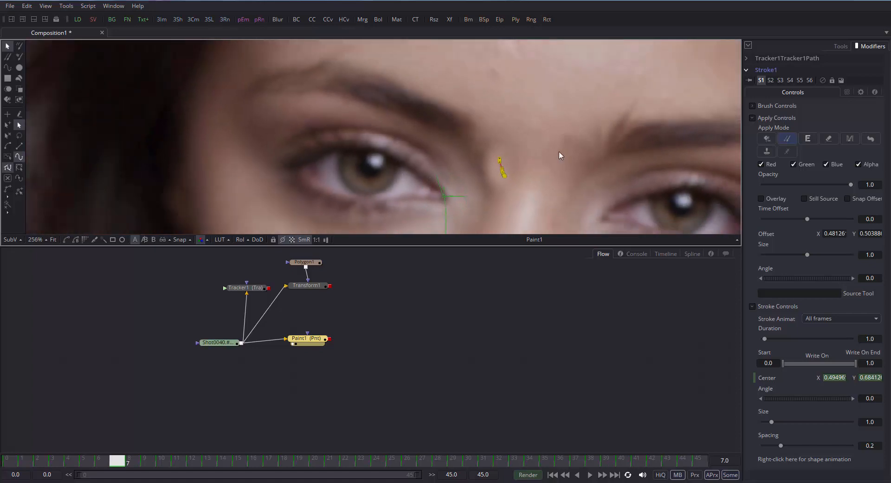
pyautogui.moveTo(458, 195)
pyautogui.mouseDown()
pyautogui.moveTo(474, 179)
pyautogui.moveTo(463, 117)
pyautogui.mouseUp()
pyautogui.scroll(3, 538, 113)
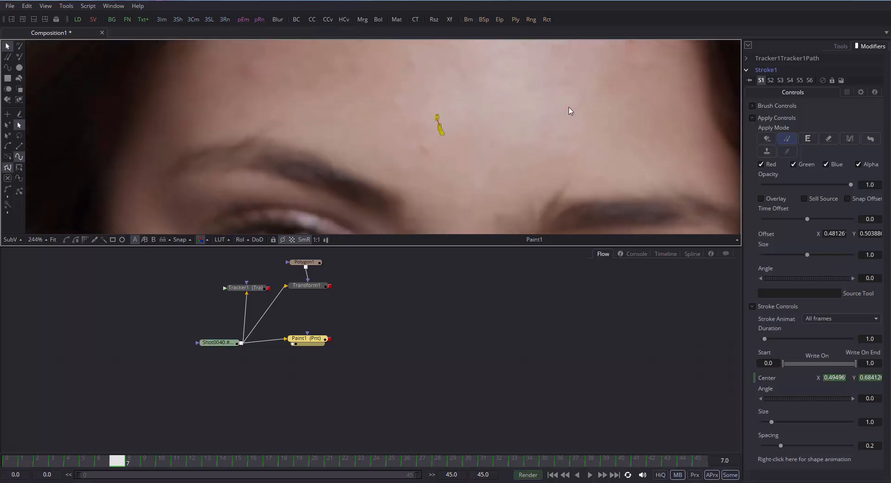
pyautogui.scroll(3, 526, 121)
pyautogui.moveTo(426, 137); pyautogui.dragTo(418, 111)
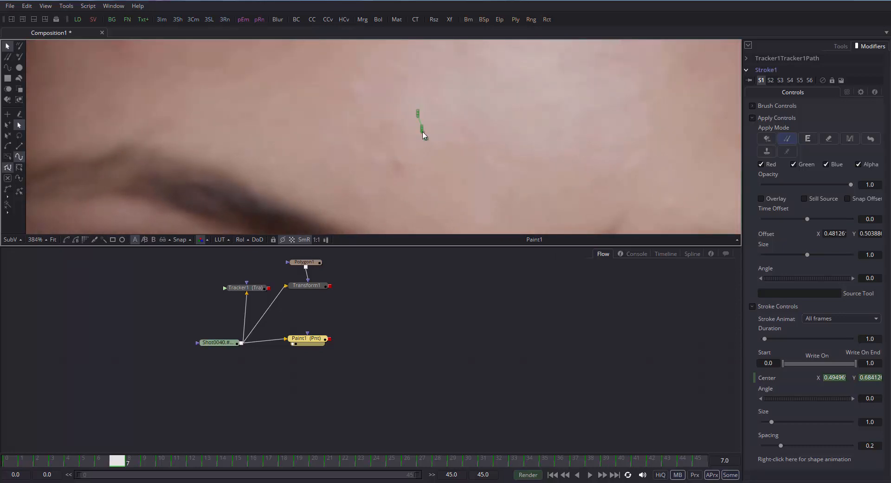
pyautogui.press('Right')
pyautogui.press('Right')
pyautogui.press('Right')
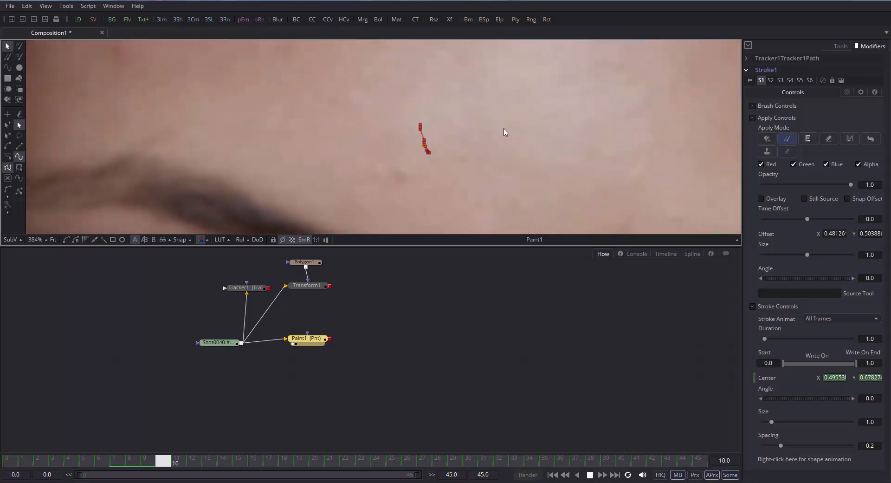
# Play the shot to check how the moved stroke tracks on the forehead, and park the playhead at frame 13.
pyautogui.scroll(-6, 375, 166)
pyautogui.press('space')
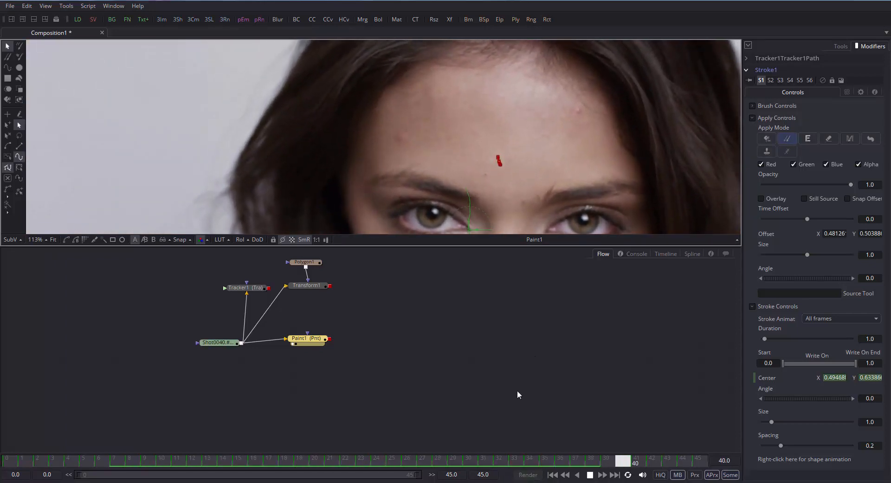
pyautogui.press('space')
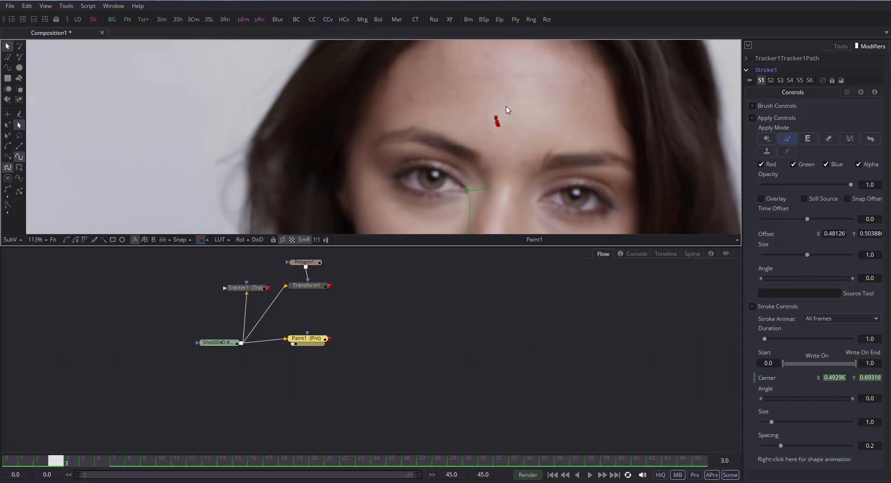
pyautogui.moveTo(60, 459); pyautogui.dragTo(207, 452)
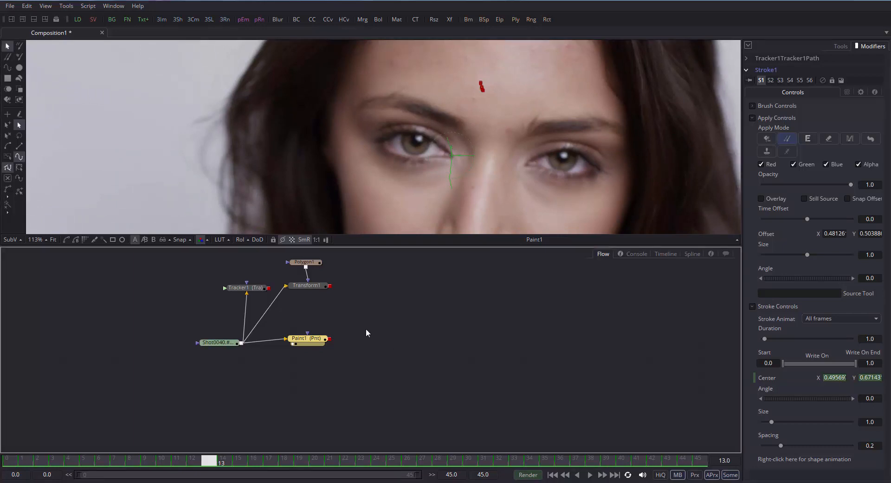
# Delete the Stroke1 modifier and return to Paint1's own settings.
pyautogui.click(767, 69)
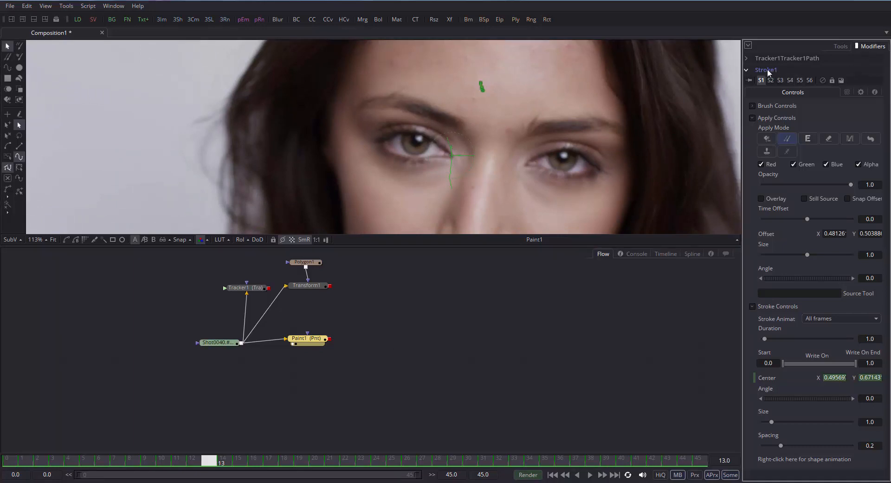
pyautogui.rightClick(767, 70)
pyautogui.click(789, 128)
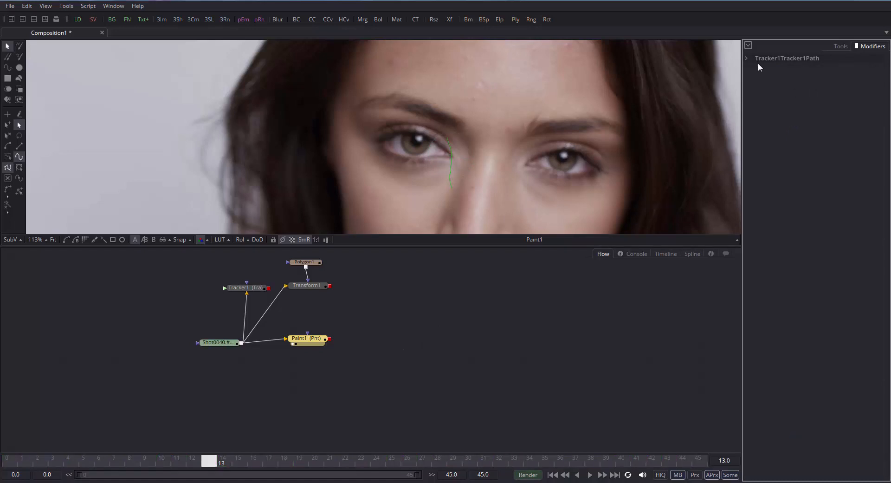
pyautogui.click(840, 45)
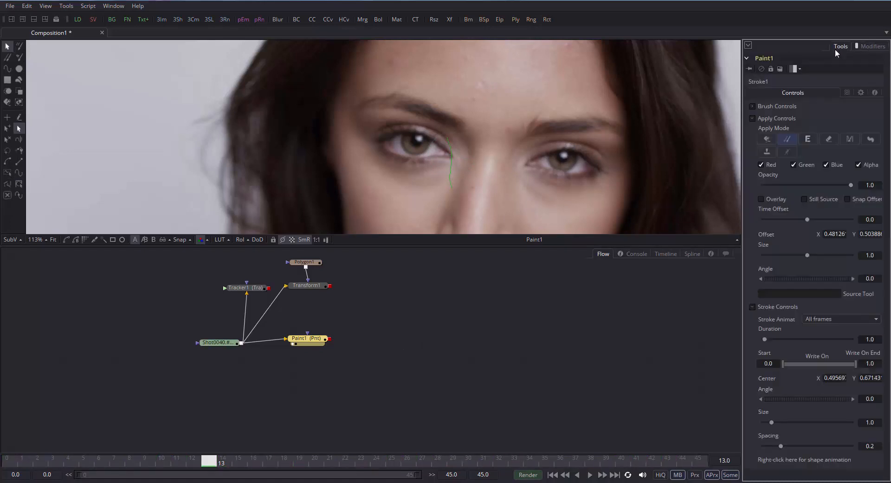
# Set up a new Stroke in Clone mode with its source sampled from clean skin on the forehead.
pyautogui.click(19, 57)
pyautogui.keyDown('ctrl'); pyautogui.click(493, 91); pyautogui.keyUp('ctrl')
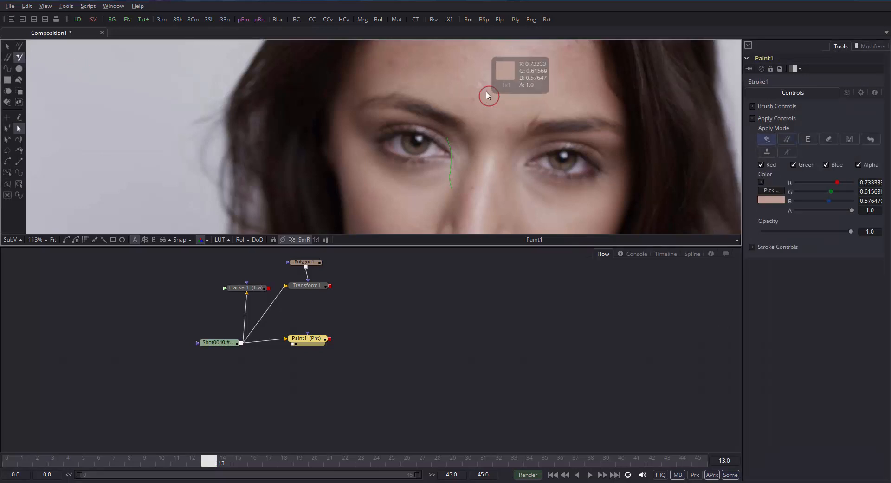
pyautogui.click(19, 57)
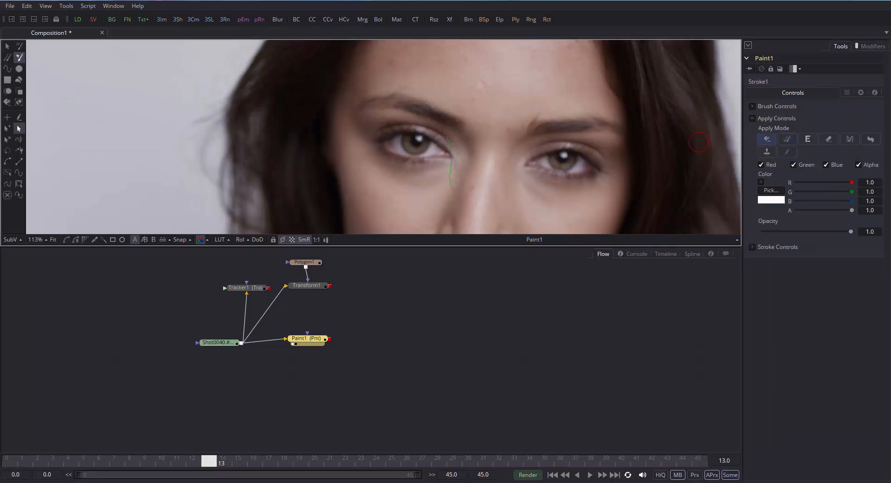
pyautogui.click(786, 138)
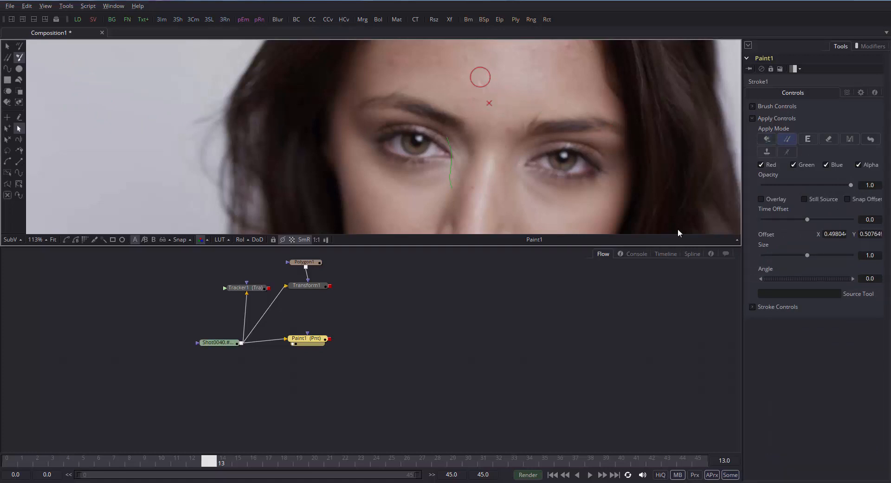
# Connect the new stroke's Center to the Position of Tracker1Tracker1Path before painting.
pyautogui.click(753, 307)
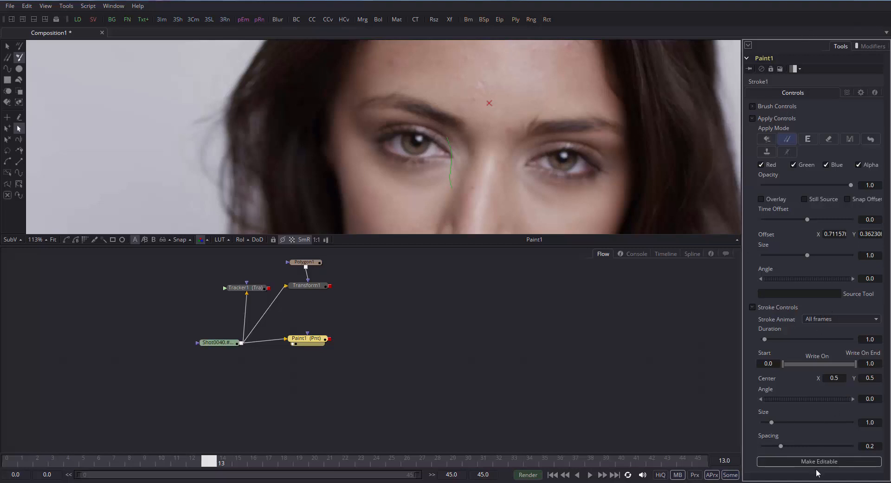
pyautogui.rightClick(786, 385)
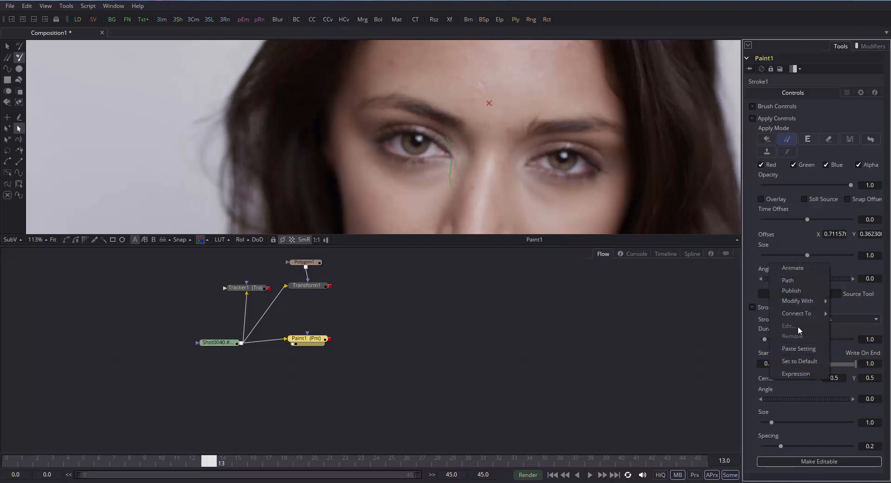
pyautogui.moveTo(802, 317)
pyautogui.moveTo(720, 314)
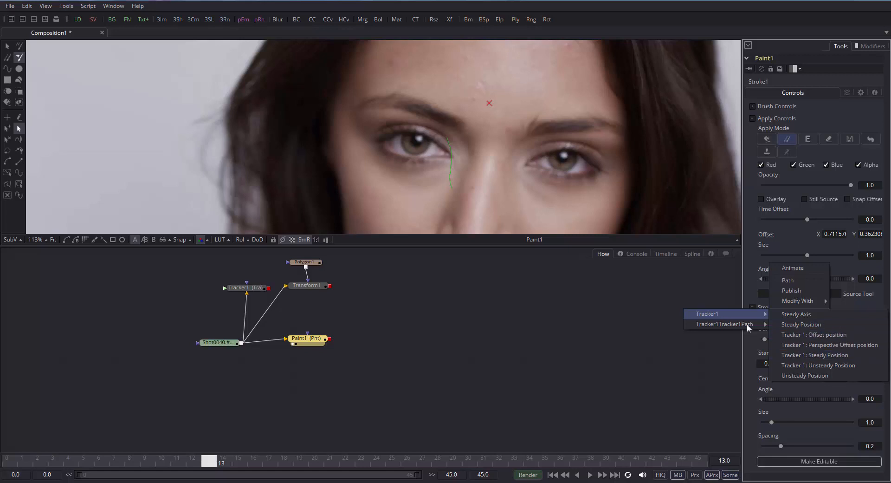
pyautogui.moveTo(743, 324)
pyautogui.click(794, 324)
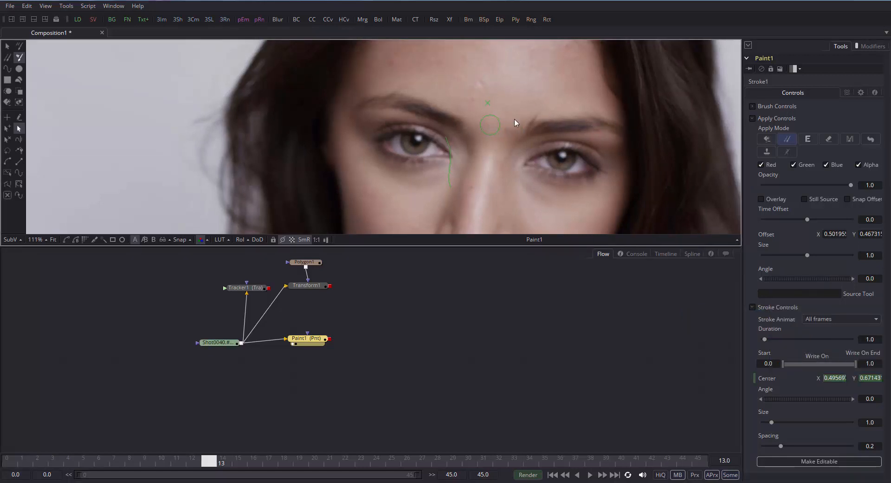
# Paint a clone stroke over the forehead blemish using the tracker-connected Center.
pyautogui.scroll(3, 493, 126)
pyautogui.moveTo(443, 168); pyautogui.dragTo(417, 228)
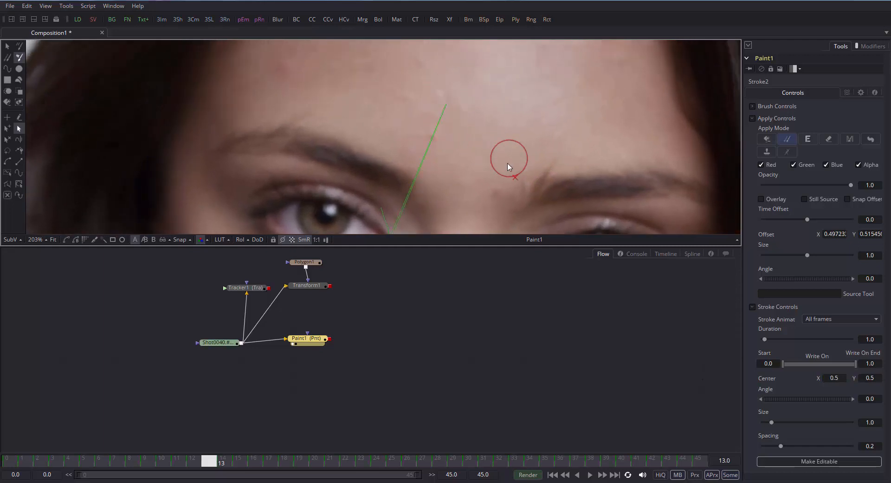
pyautogui.moveTo(507, 154)
pyautogui.mouseDown()
pyautogui.moveTo(491, 93)
pyautogui.moveTo(497, 85)
pyautogui.moveTo(480, 129)
pyautogui.mouseUp()
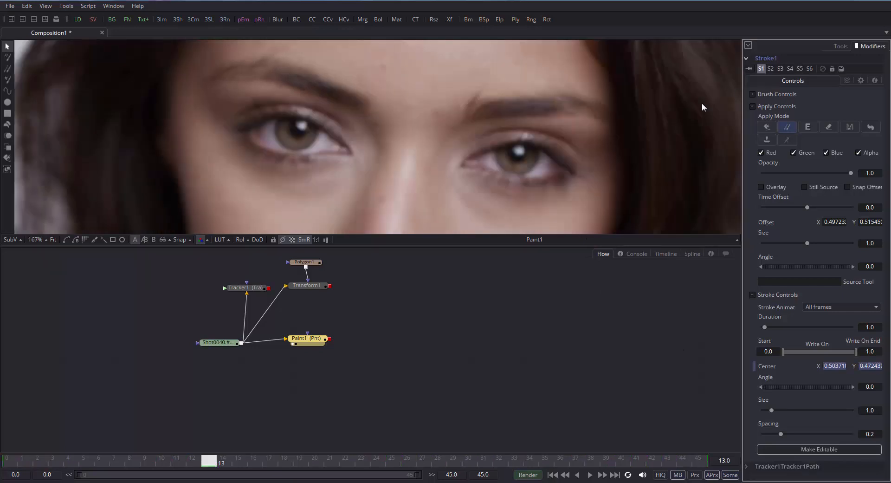
# Locate the painted stroke near the mouth, and play the shot to check how it follows the face.
pyautogui.scroll(-6, 503, 183)
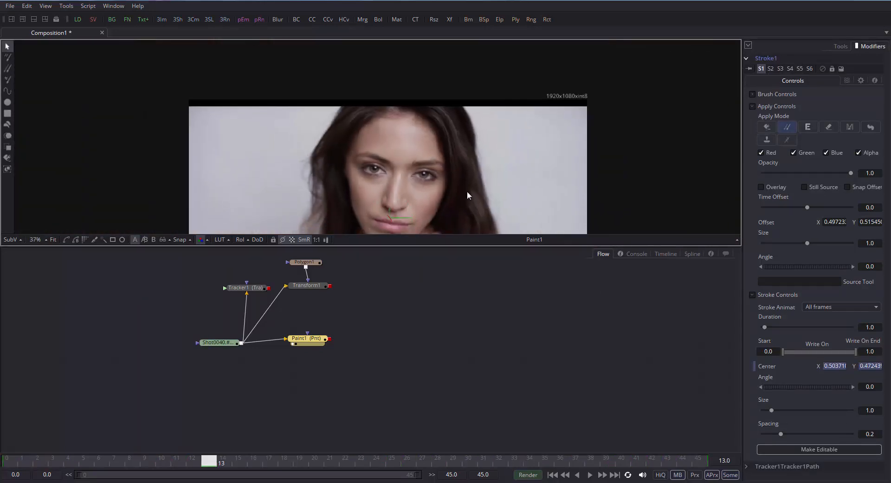
pyautogui.scroll(5, 467, 191)
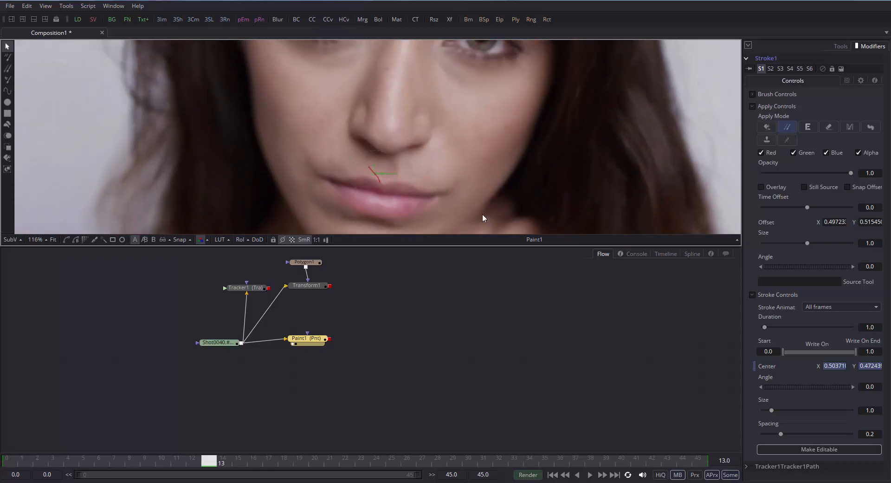
pyautogui.press('space')
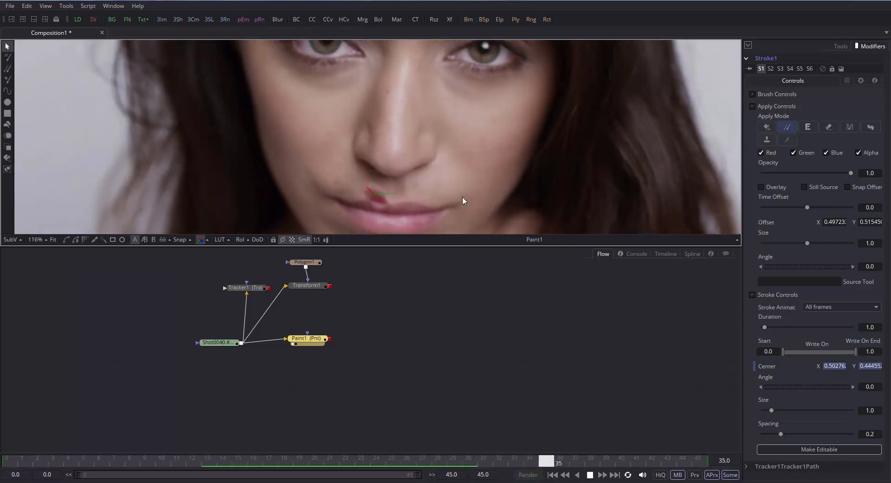
pyautogui.press('space')
pyautogui.moveTo(485, 137); pyautogui.dragTo(413, 228)
pyautogui.scroll(-2, 413, 228)
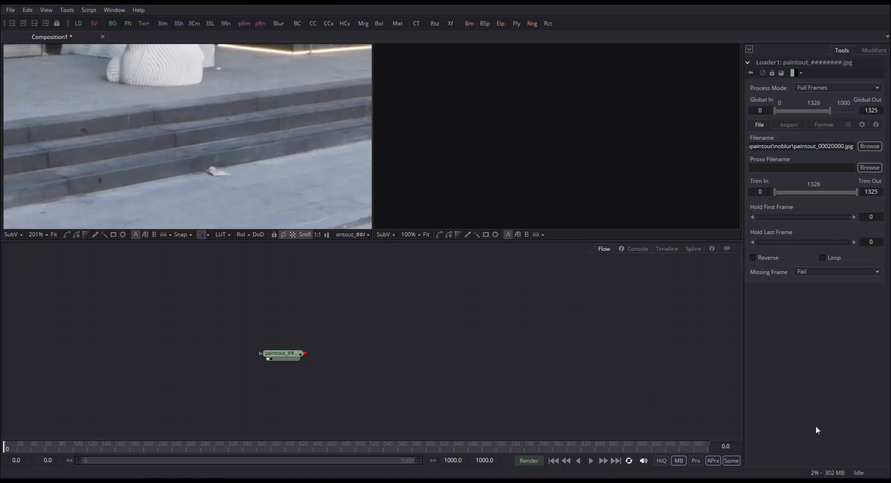
# Add paintout_00020007.jpg from the noblur folder as a second, single-frame loader and show it in the viewer.
pyautogui.click(449, 376)
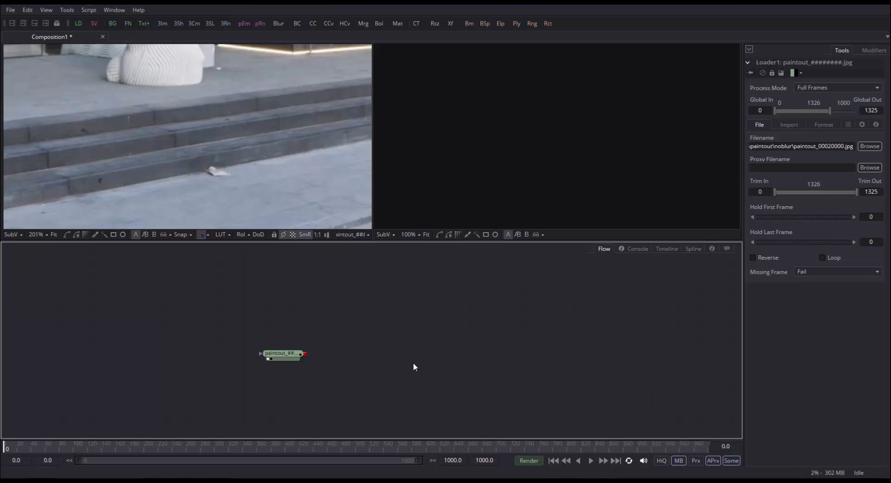
pyautogui.moveTo(304, 362)
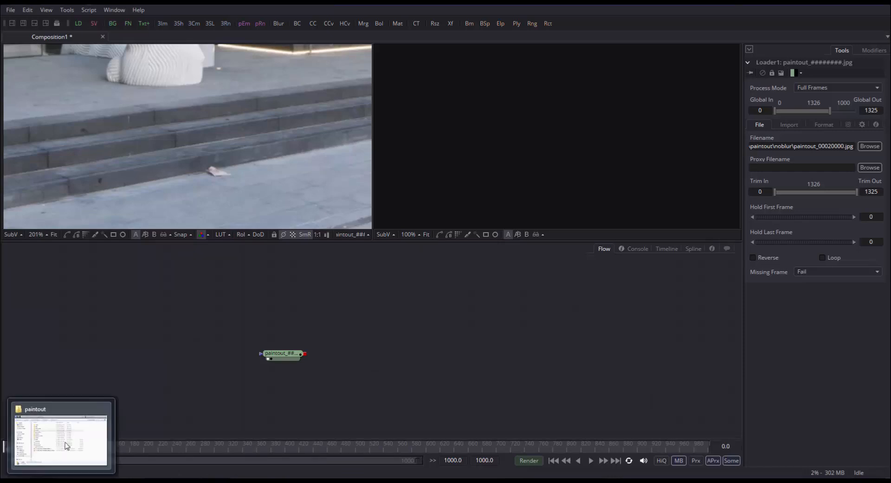
pyautogui.hotkey('alt', 'Tab')
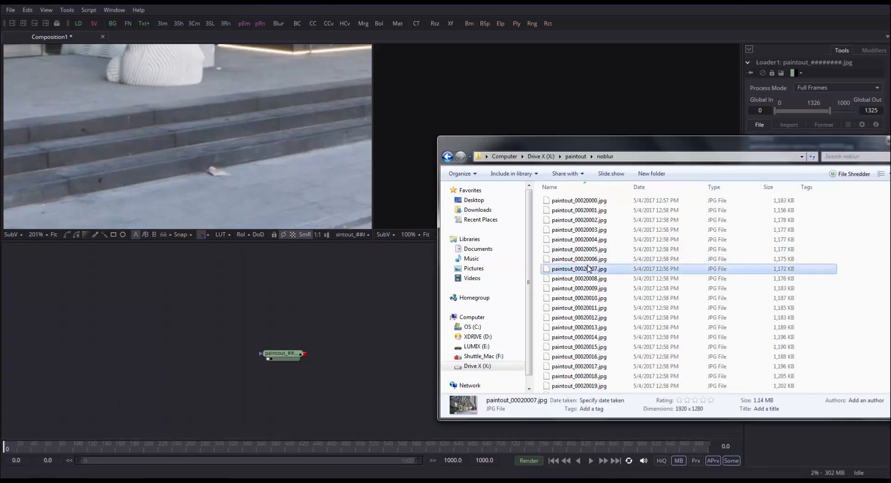
pyautogui.moveTo(594, 273)
pyautogui.mouseDown()
pyautogui.moveTo(376, 413)
pyautogui.moveTo(375, 360)
pyautogui.mouseUp()
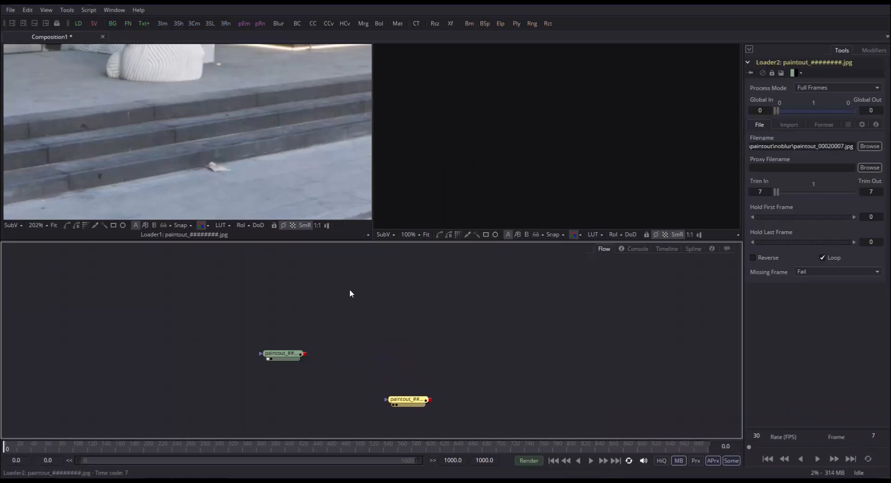
pyautogui.press('1')
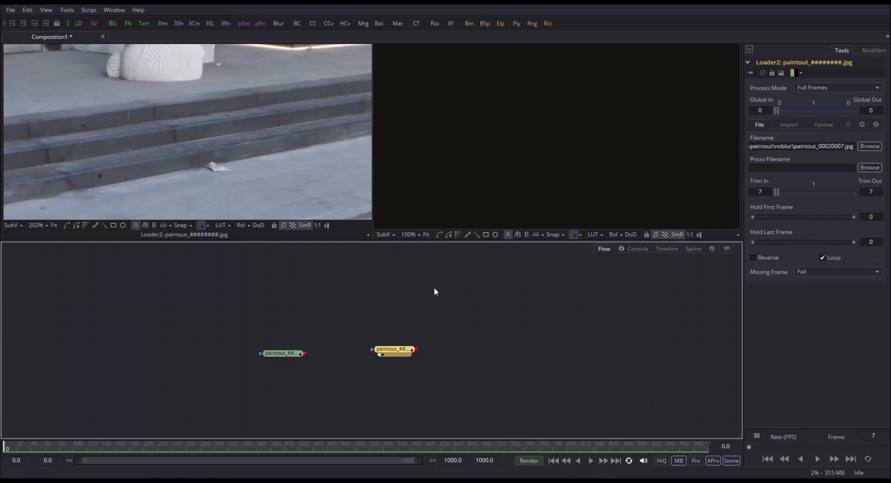
# Play the single-frame loader and the full paintout sequence for comparison, and move the playhead to frame 69.
pyautogui.click(311, 137)
pyautogui.press('space')
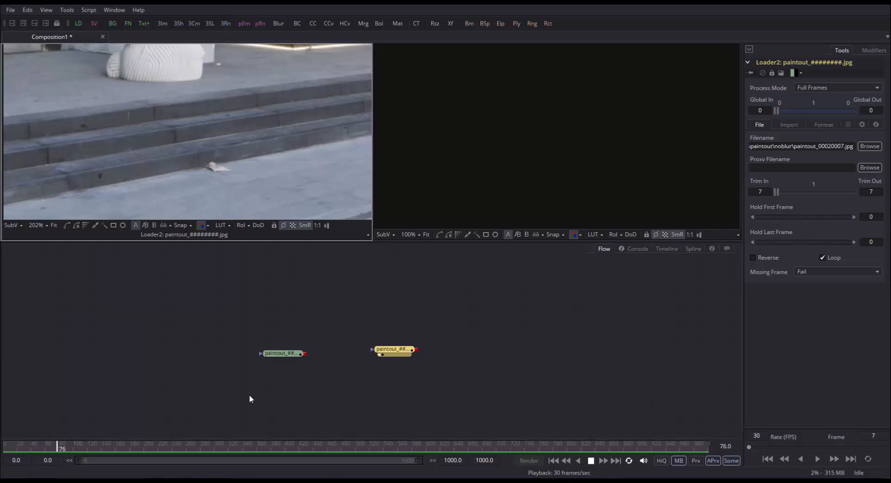
pyautogui.press('space')
pyautogui.click(269, 358)
pyautogui.press('space')
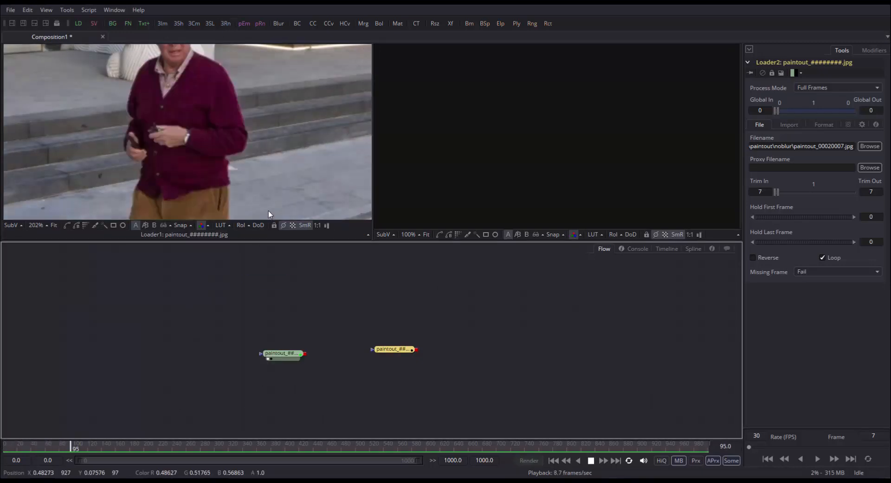
pyautogui.press('space')
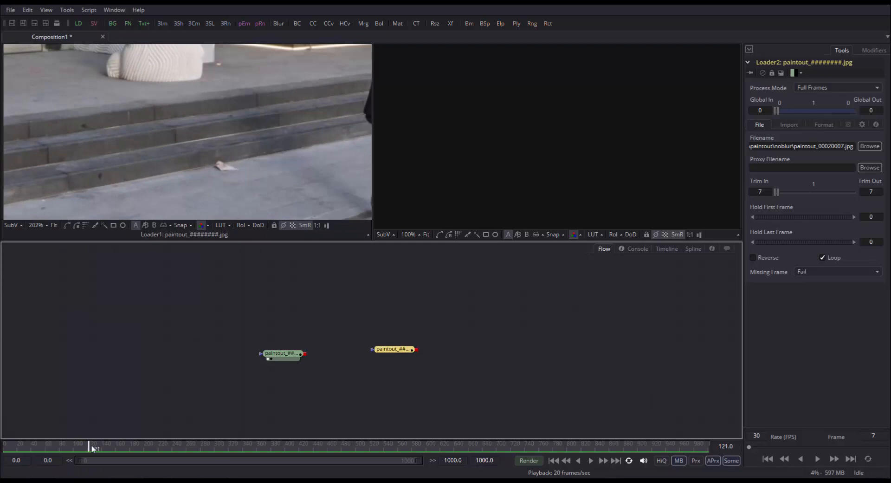
pyautogui.press('Left')
pyautogui.moveTo(68, 444); pyautogui.dragTo(52, 443)
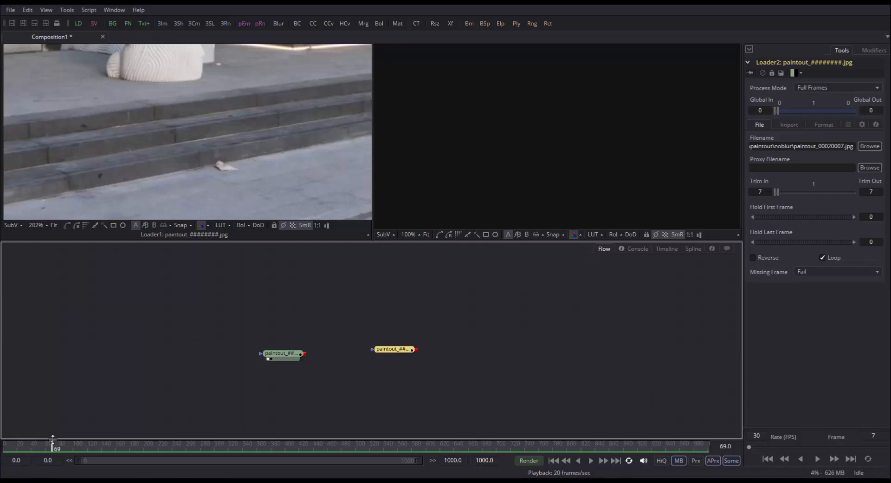
# Delete the single-frame loader node from the flow.
pyautogui.click(350, 387)
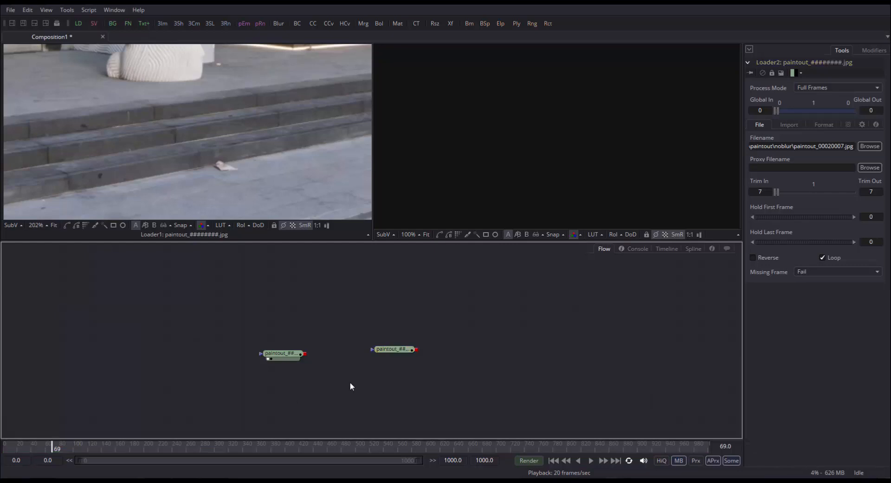
pyautogui.moveTo(460, 315); pyautogui.dragTo(368, 414)
pyautogui.press('Delete')
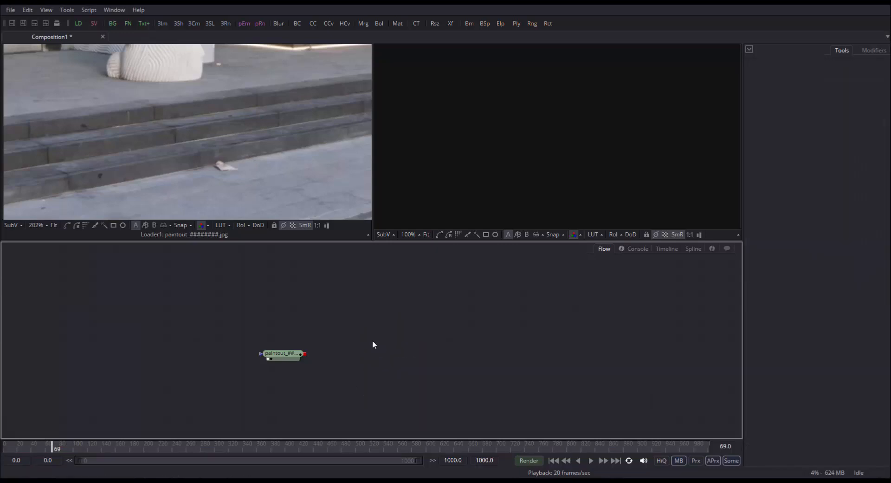
# Add a Paint node with the paintout loader connected to its Input, and show Paint1 in the viewer.
pyautogui.hotkey('ctrl', 'space')
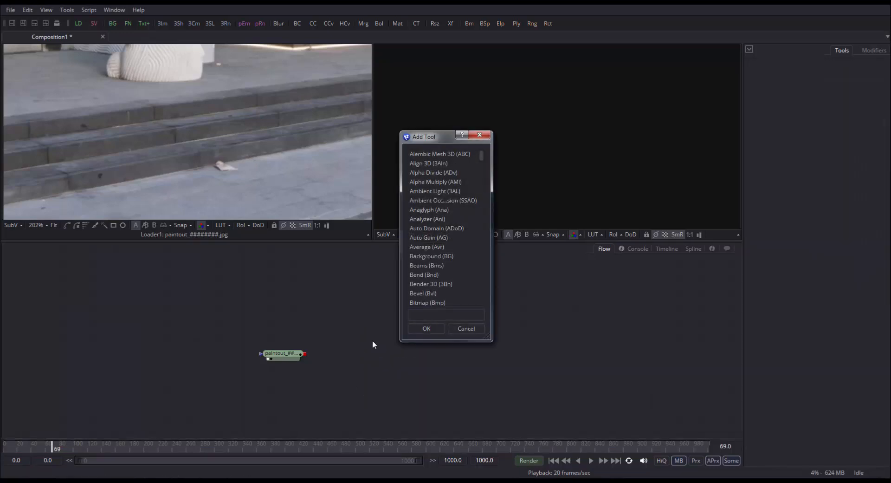
pyautogui.write('paint')
pyautogui.press('Return')
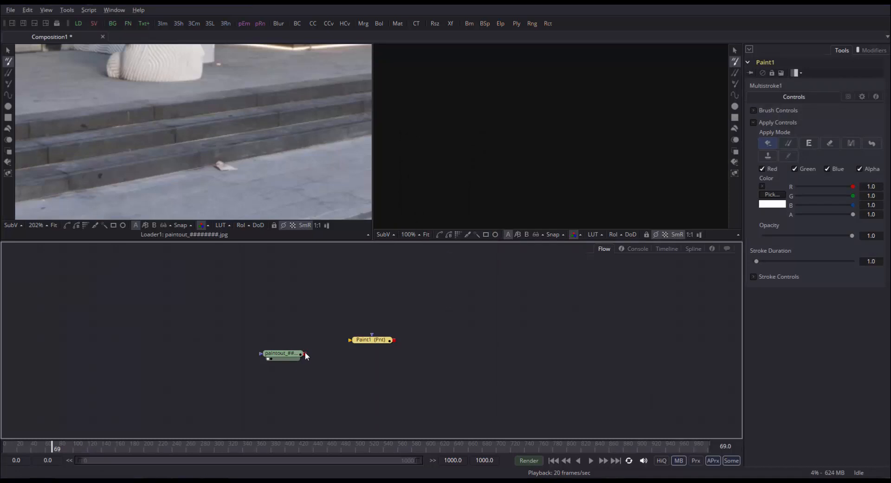
pyautogui.moveTo(306, 355)
pyautogui.mouseDown()
pyautogui.moveTo(366, 379)
pyautogui.moveTo(374, 345)
pyautogui.mouseUp()
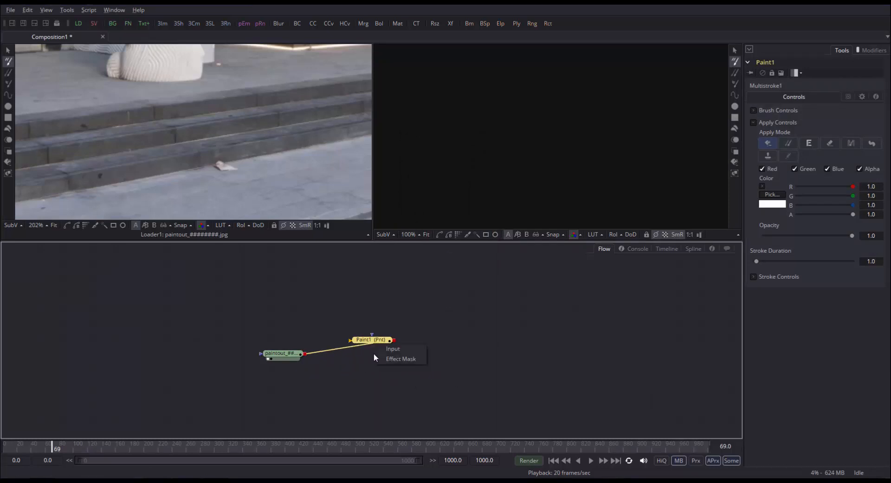
pyautogui.click(340, 355)
pyautogui.moveTo(307, 354); pyautogui.dragTo(379, 341)
pyautogui.click(397, 344)
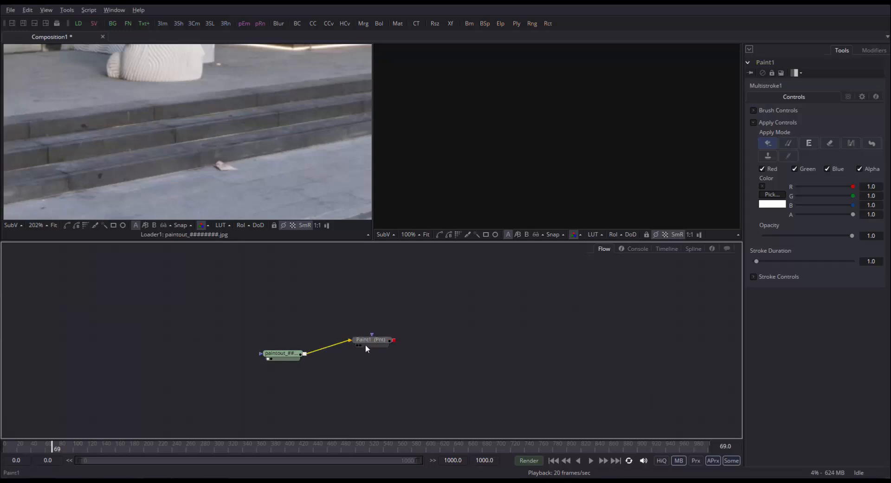
pyautogui.moveTo(364, 339); pyautogui.dragTo(365, 327)
pyautogui.hotkey('ctrl', 'z')
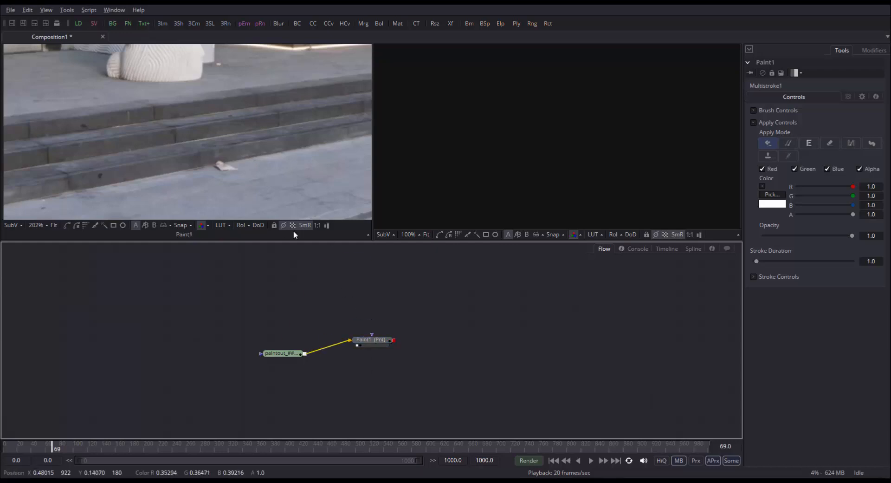
# Select the Paint1 node in the flow so its paint tools are available in the viewer.
pyautogui.click(376, 343)
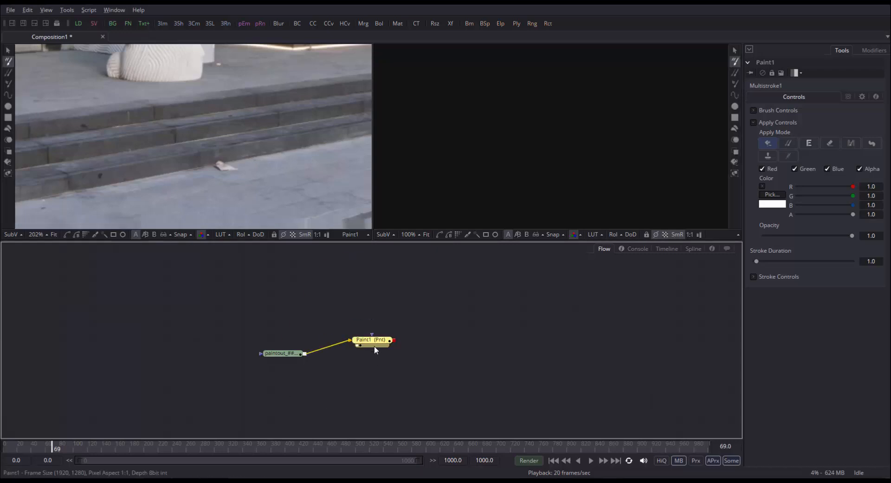
pyautogui.click(10, 78)
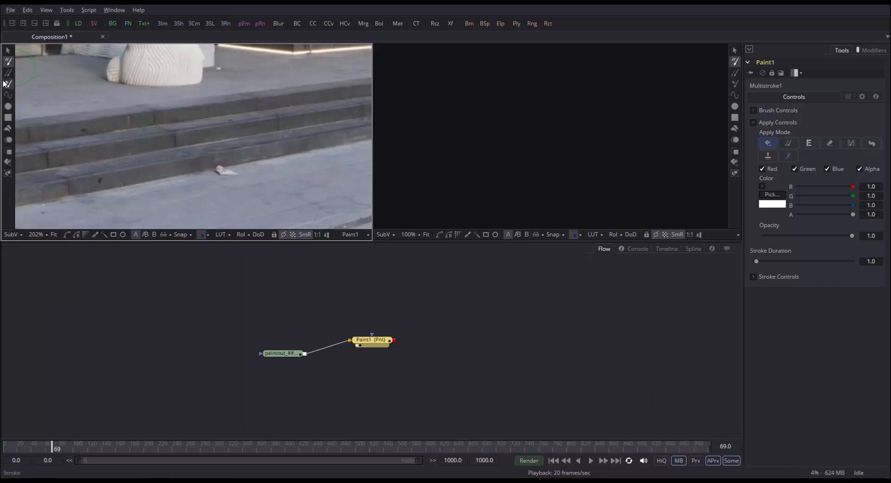
pyautogui.hotkey('ctrl', 'space')
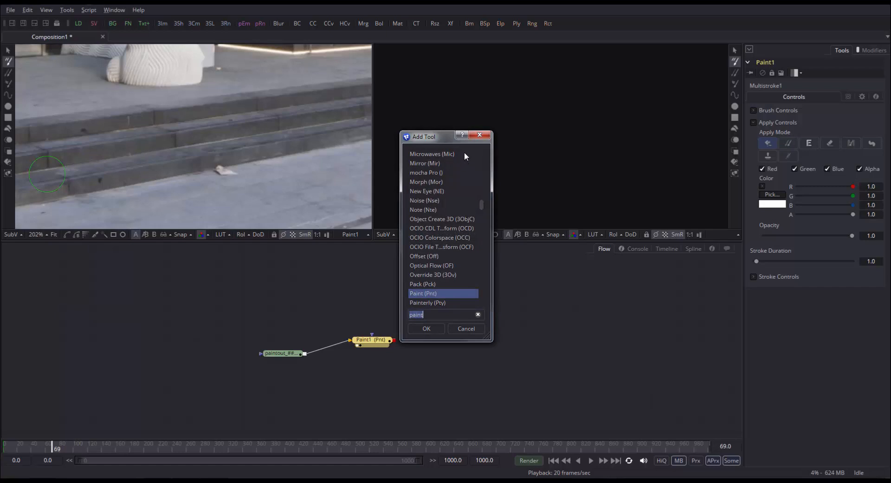
pyautogui.scroll(-2, 475, 197)
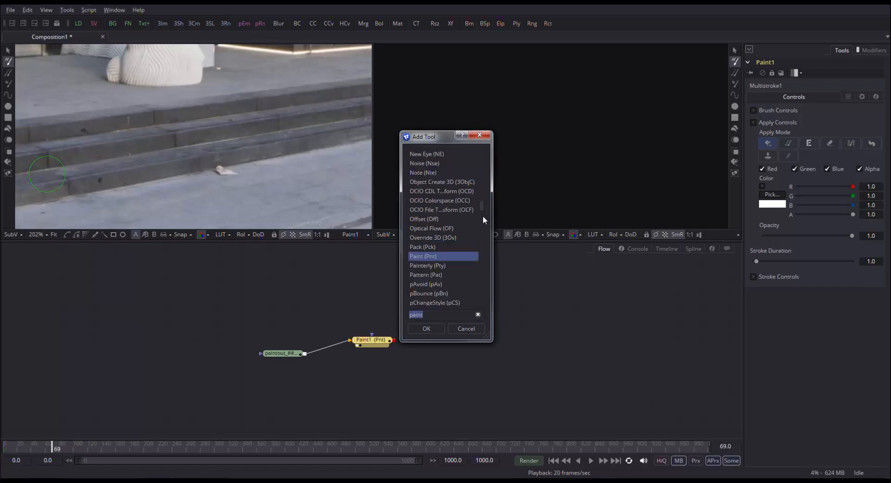
pyautogui.click(479, 134)
# Try the Small icon size for the viewer's paint tools and restore the Large size.
pyautogui.rightClick(10, 63)
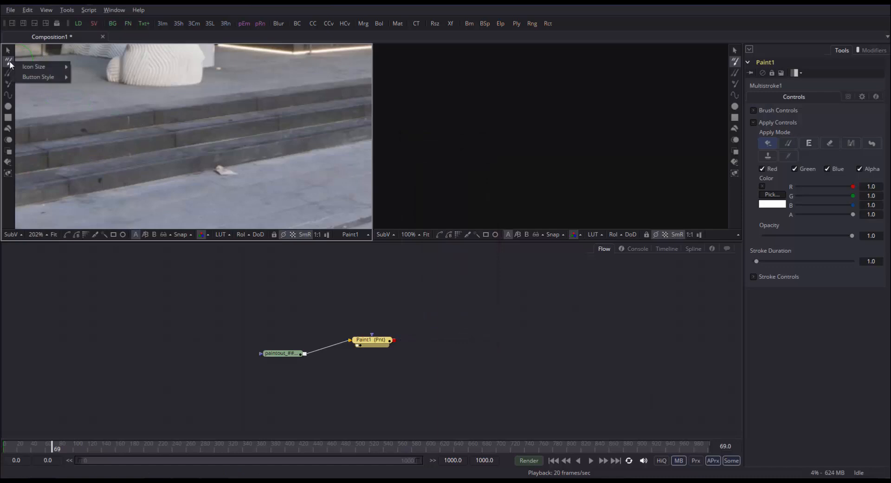
pyautogui.moveTo(56, 68)
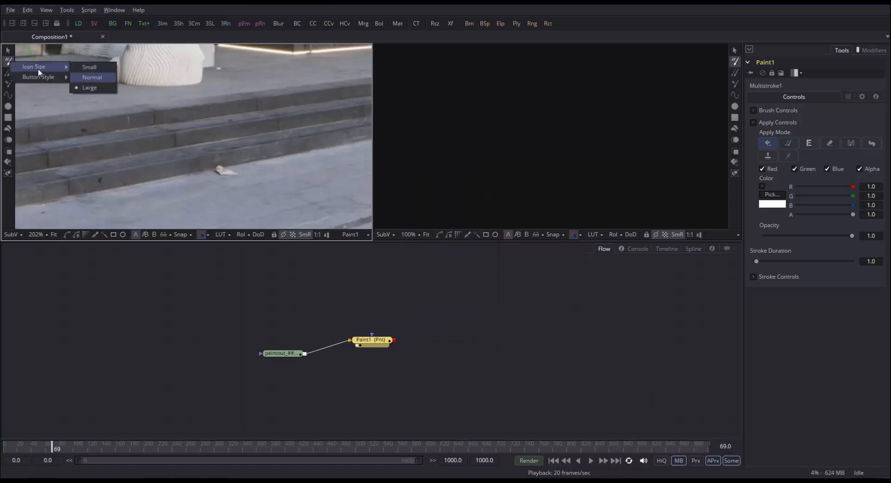
pyautogui.click(9, 62)
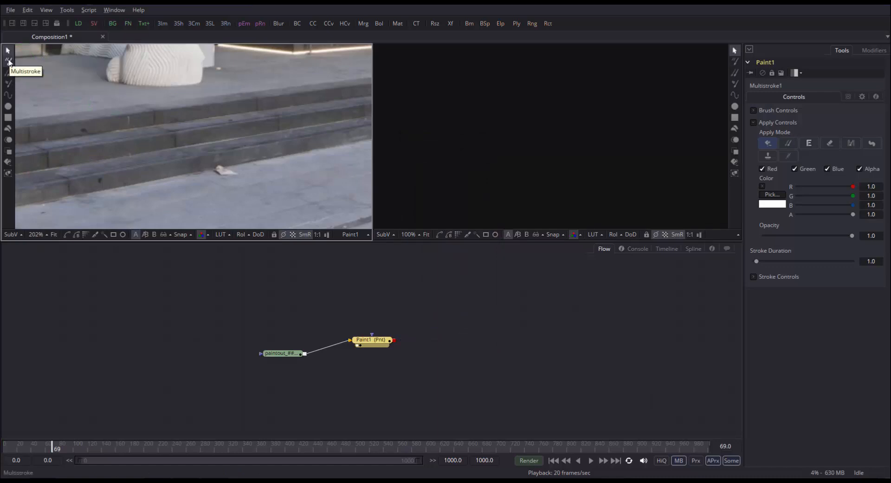
pyautogui.rightClick(8, 61)
pyautogui.moveTo(26, 66)
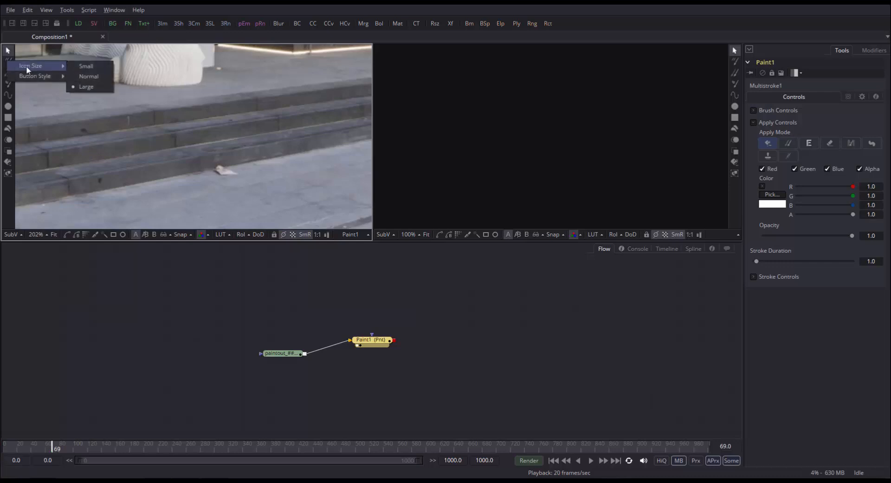
pyautogui.click(86, 71)
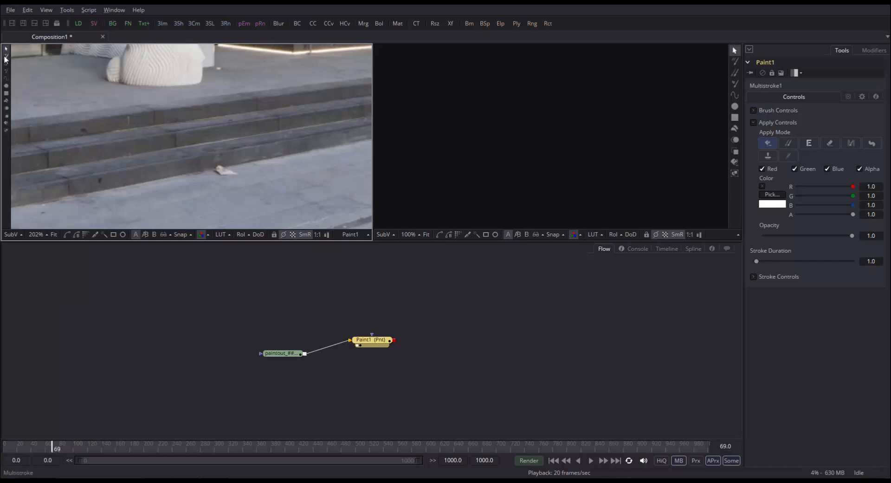
pyautogui.rightClick(8, 62)
pyautogui.click(7, 73)
# Try the Icons and Text Labels and Text Labels Only button styles on the paint tools and restore Icons Only.
pyautogui.rightClick(7, 73)
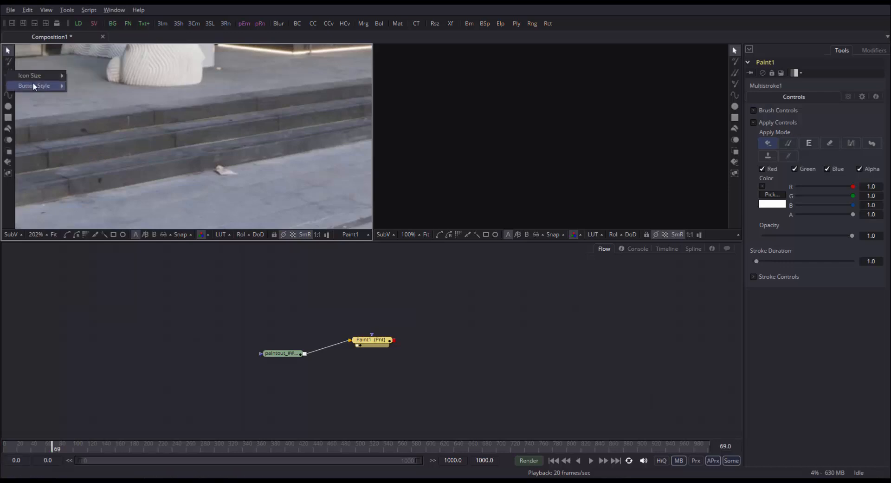
pyautogui.moveTo(32, 82)
pyautogui.click(93, 98)
pyautogui.rightClick(64, 99)
pyautogui.moveTo(93, 113)
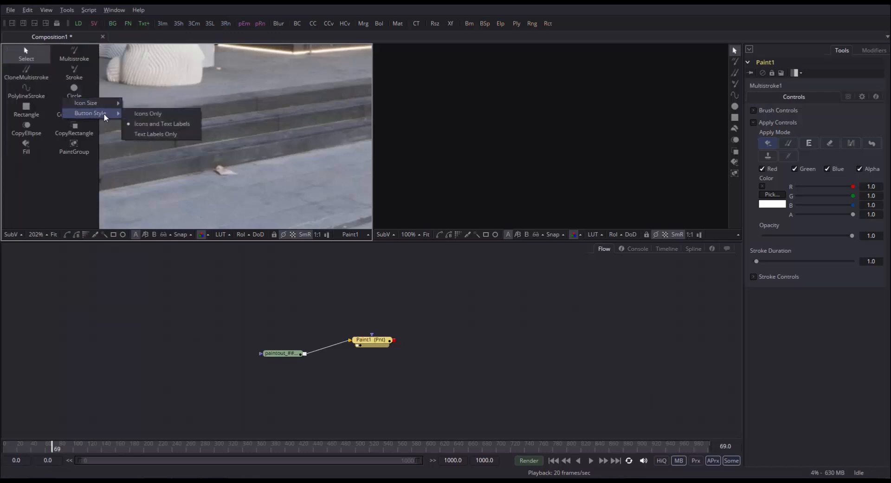
pyautogui.click(148, 133)
pyautogui.rightClick(15, 97)
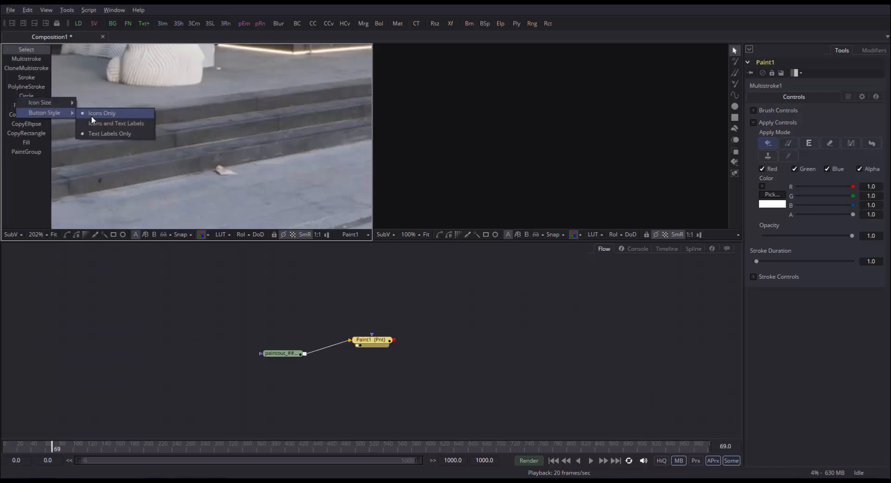
pyautogui.click(91, 116)
# Set the paint tools to Icons and Text Labels and try the Normal and Small icon sizes.
pyautogui.rightClick(10, 97)
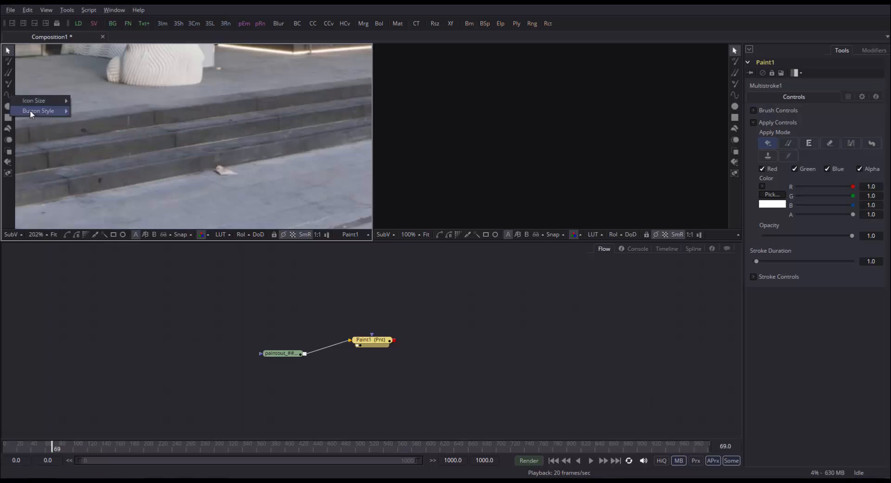
pyautogui.moveTo(31, 107)
pyautogui.click(110, 113)
pyautogui.rightClick(80, 95)
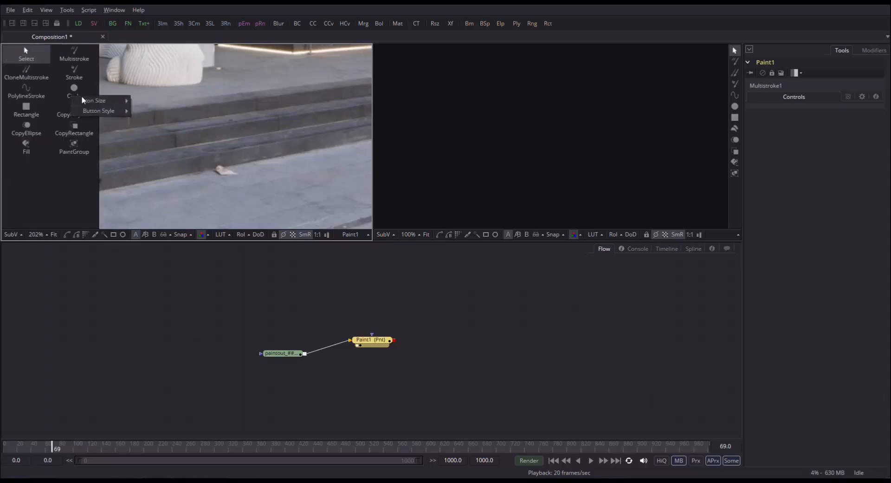
pyautogui.moveTo(93, 96)
pyautogui.click(139, 111)
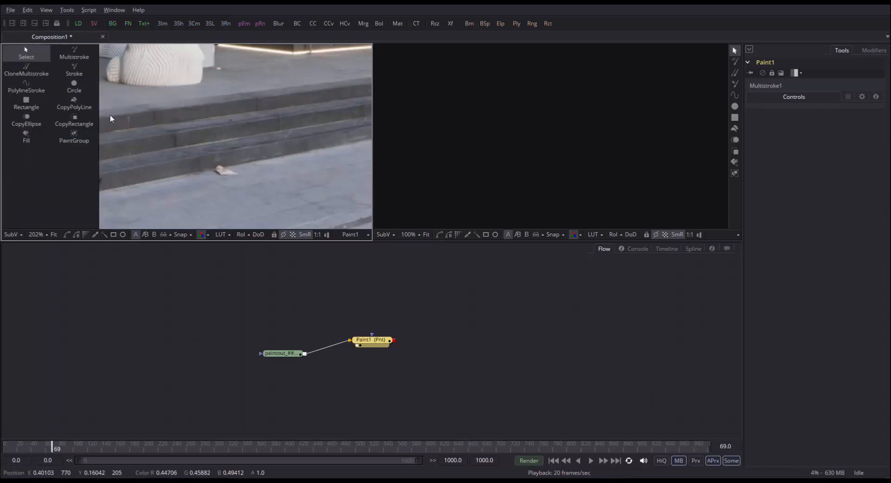
pyautogui.rightClick(80, 103)
pyautogui.click(167, 107)
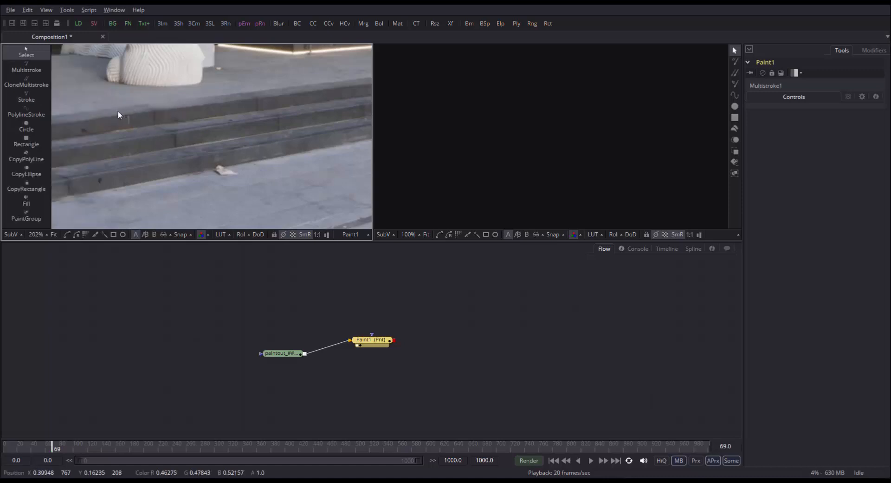
# Return the paint tools to Icons Only with the Normal icon size.
pyautogui.rightClick(56, 118)
pyautogui.rightClick(31, 96)
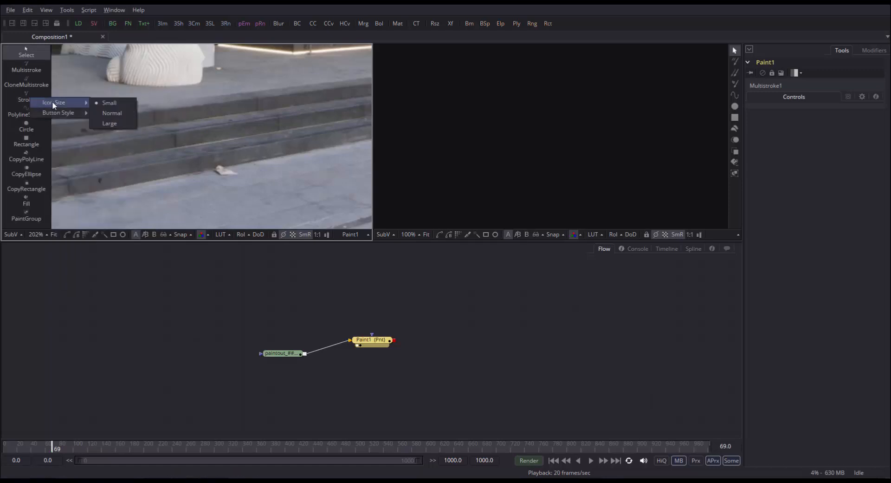
pyautogui.moveTo(77, 114)
pyautogui.click(122, 116)
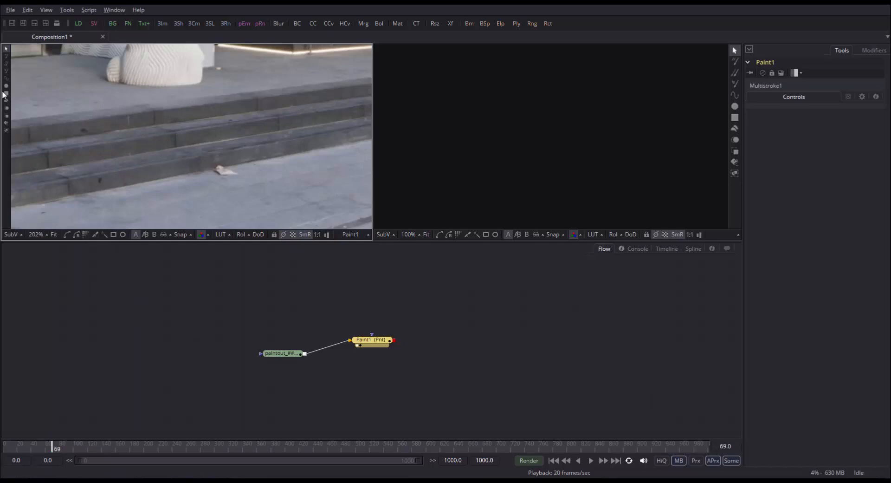
pyautogui.rightClick(5, 92)
pyautogui.moveTo(30, 96)
pyautogui.click(96, 106)
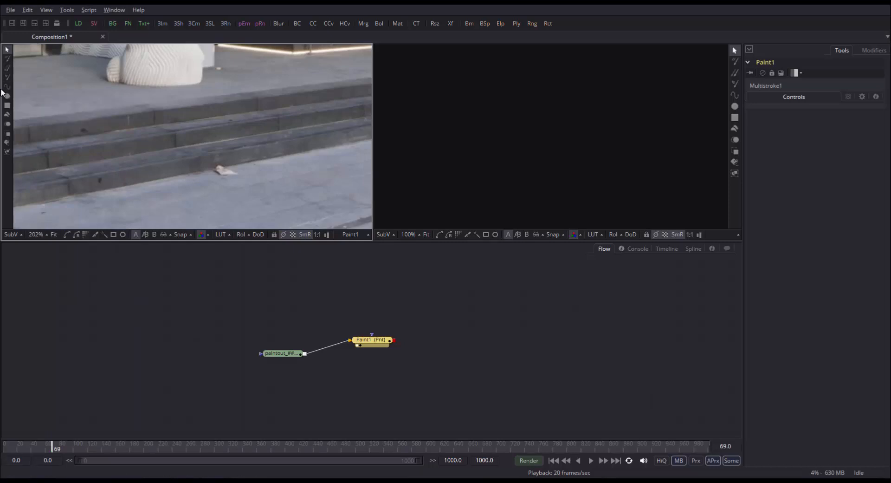
# Set the paint tools' button style to Icons and Text Labels and their icon size to Small.
pyautogui.rightClick(9, 112)
pyautogui.moveTo(29, 123)
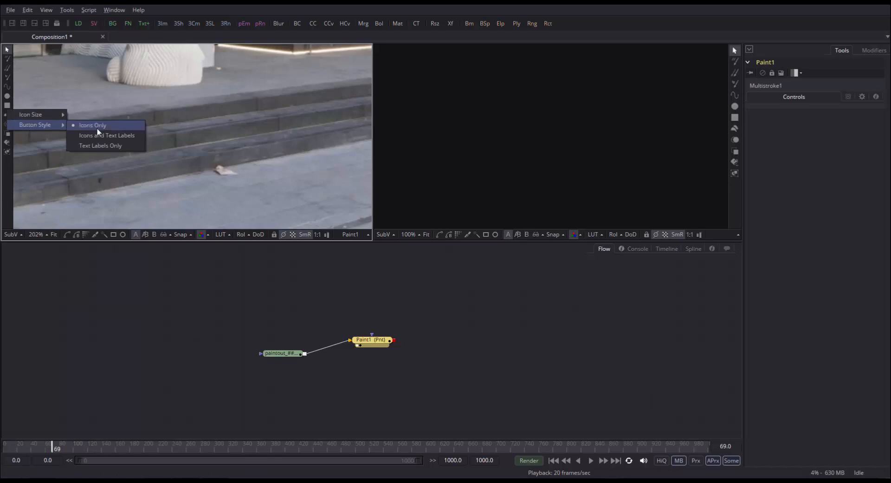
pyautogui.click(99, 134)
pyautogui.rightClick(96, 130)
pyautogui.moveTo(112, 132)
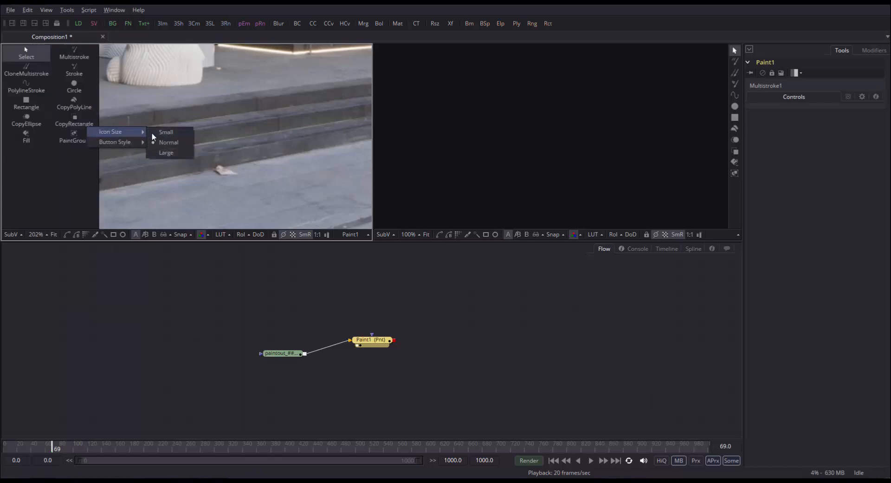
pyautogui.click(153, 132)
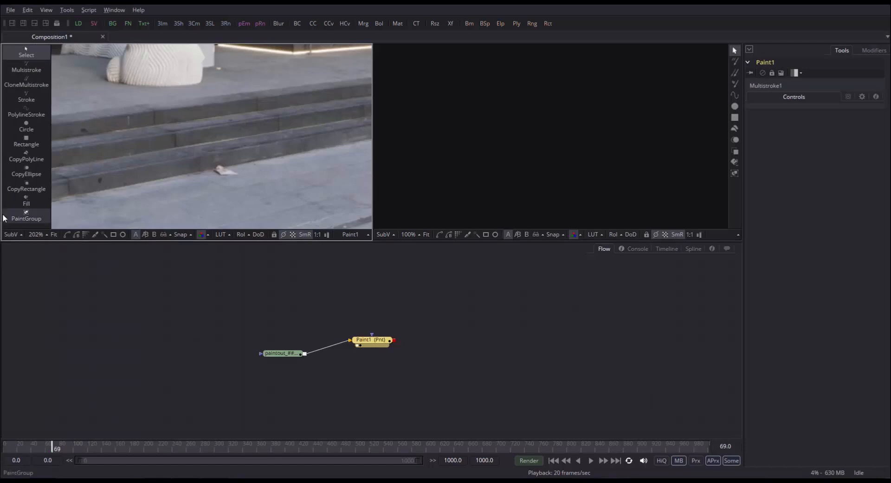
# Choose the Stroke tool for Paint1 and switch the layout to a single wide viewer.
pyautogui.hotkey('ctrl', 'z')
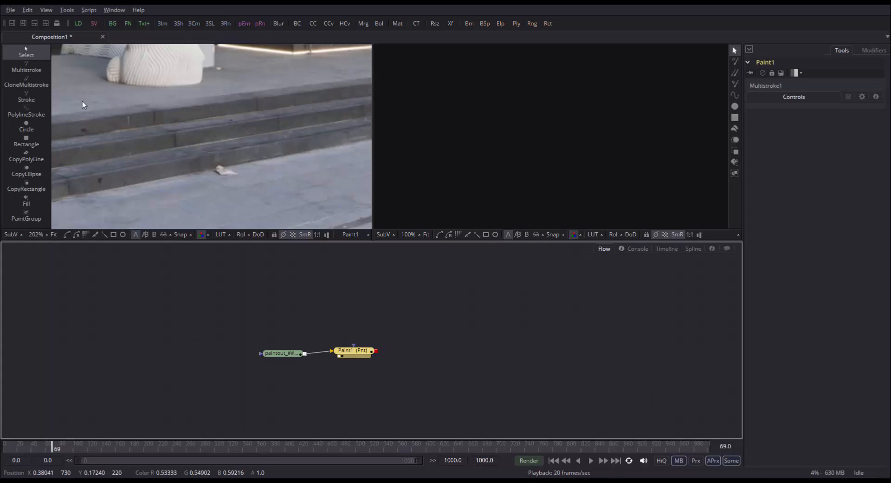
pyautogui.click(38, 100)
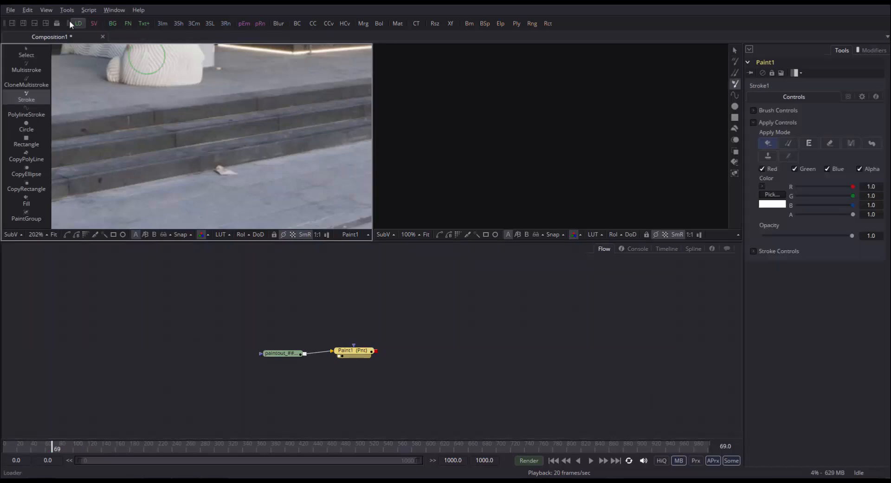
pyautogui.click(18, 23)
pyautogui.scroll(3, 266, 126)
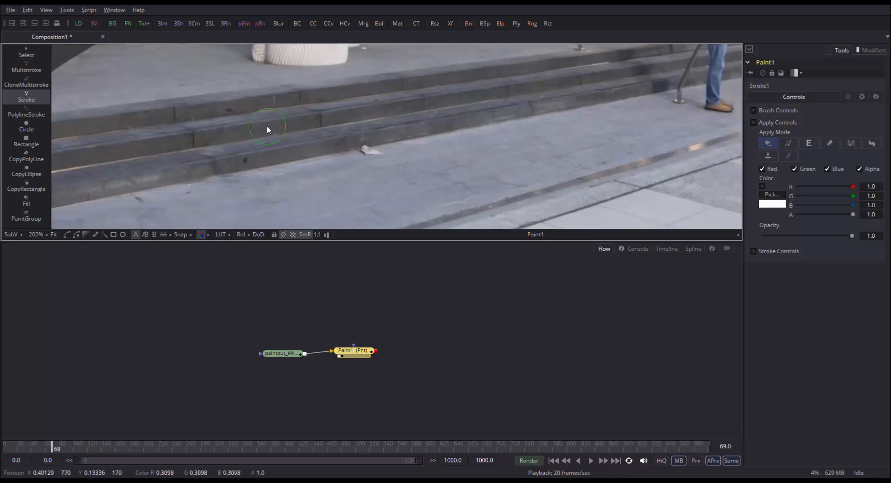
pyautogui.moveTo(325, 119); pyautogui.dragTo(278, 116)
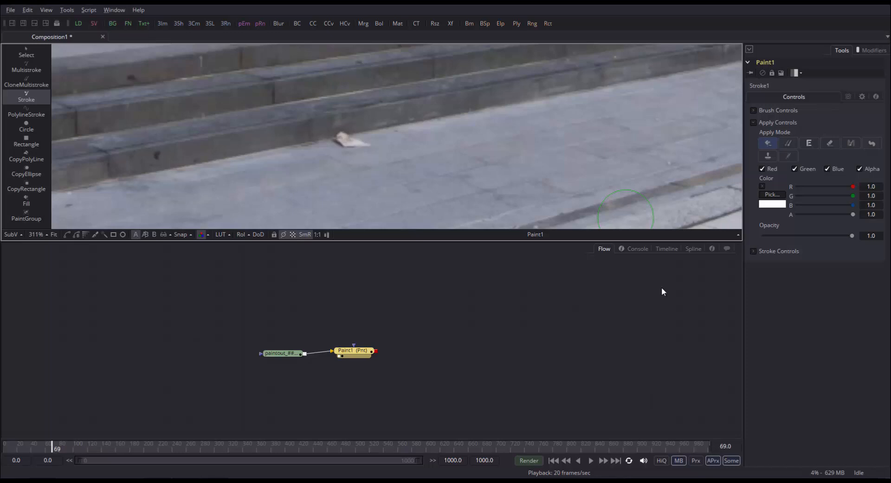
# Expand the Stroke Controls of Stroke1 and set the stroke animation to Limited duration.
pyautogui.click(753, 251)
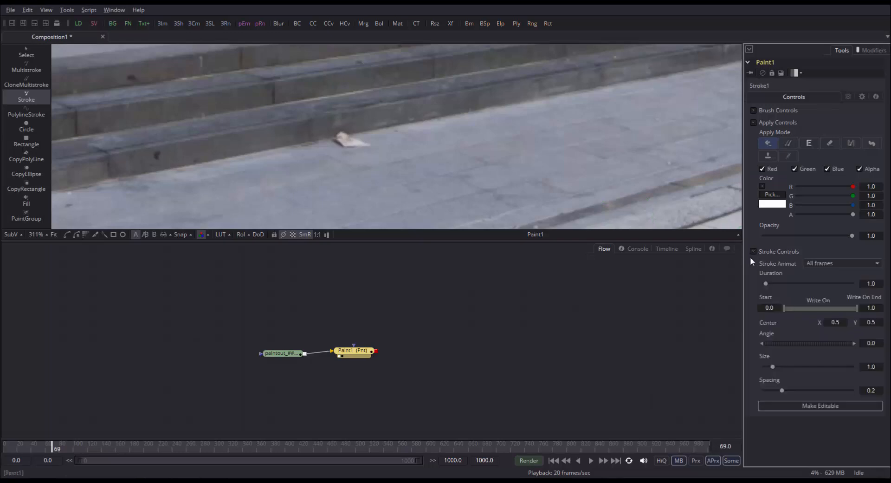
pyautogui.click(805, 264)
pyautogui.click(779, 260)
pyautogui.click(751, 254)
pyautogui.click(776, 252)
pyautogui.click(819, 263)
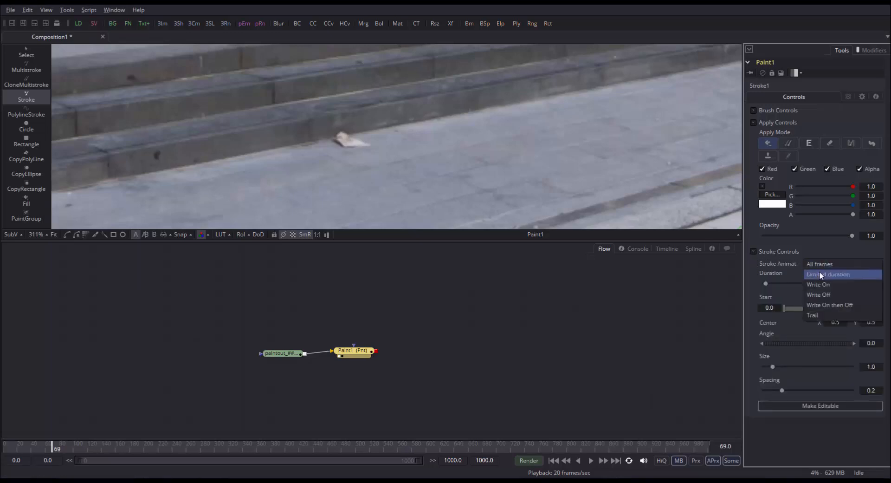
pyautogui.click(819, 274)
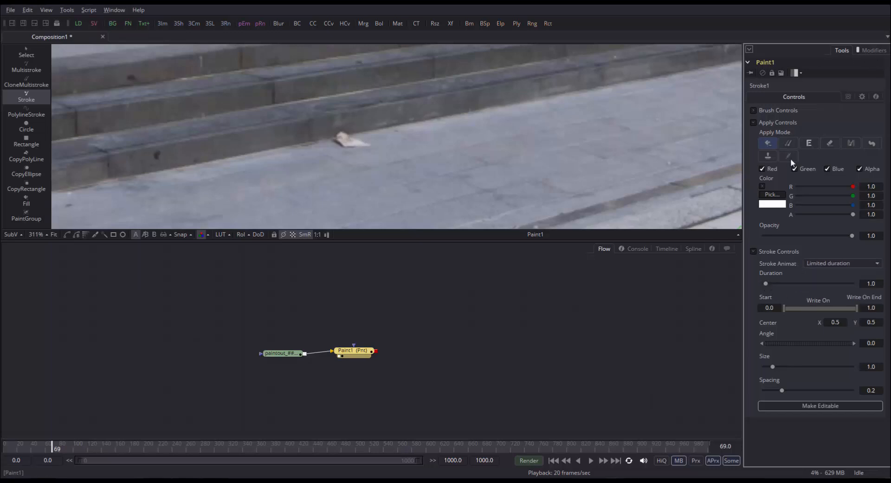
# Check the Stroke1 entry among Paint1's modifiers and set its stroke animation to All frames.
pyautogui.click(881, 50)
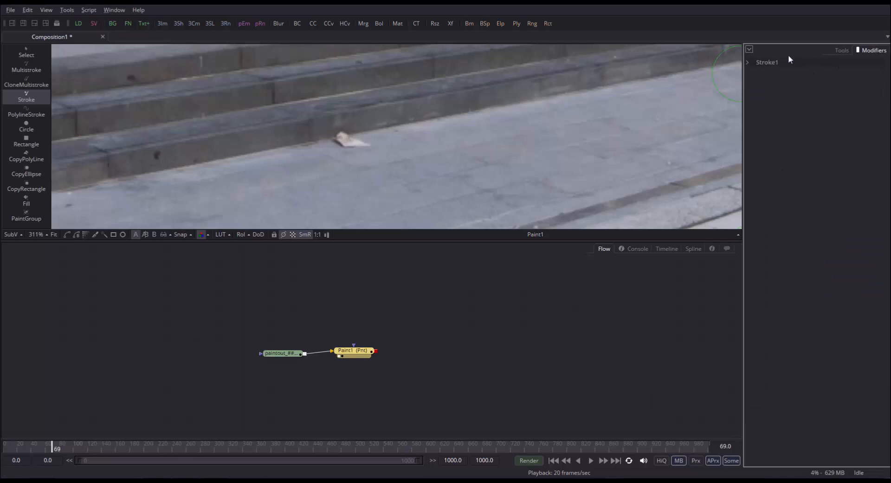
pyautogui.click(842, 51)
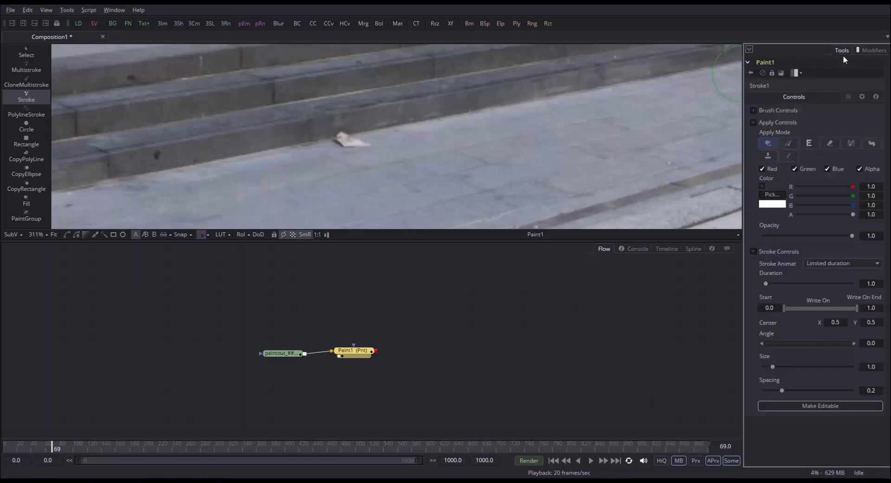
pyautogui.click(866, 49)
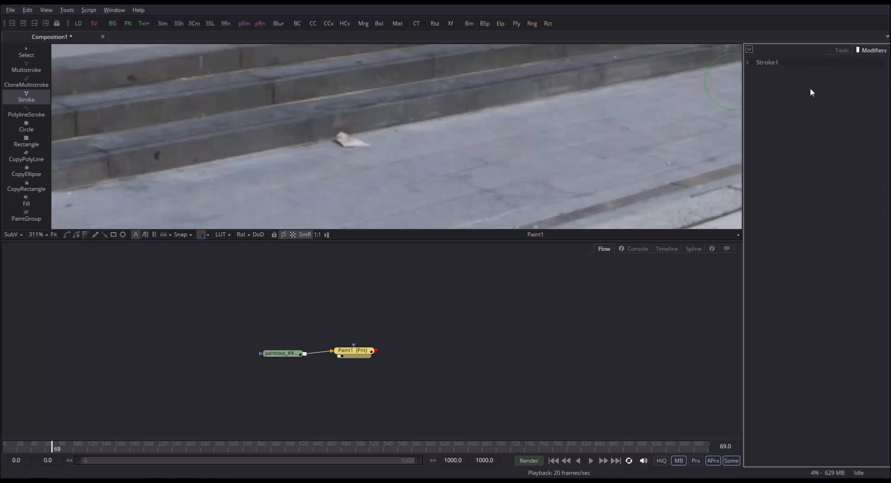
pyautogui.click(841, 51)
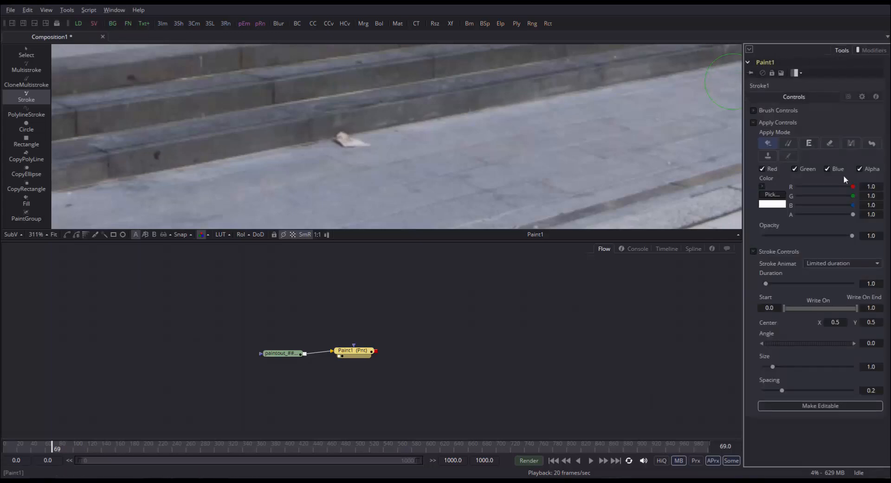
pyautogui.click(835, 263)
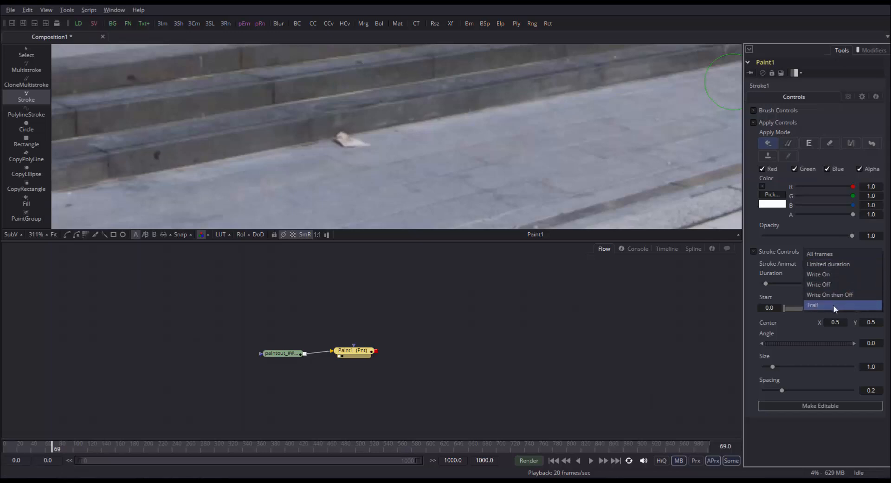
pyautogui.click(829, 254)
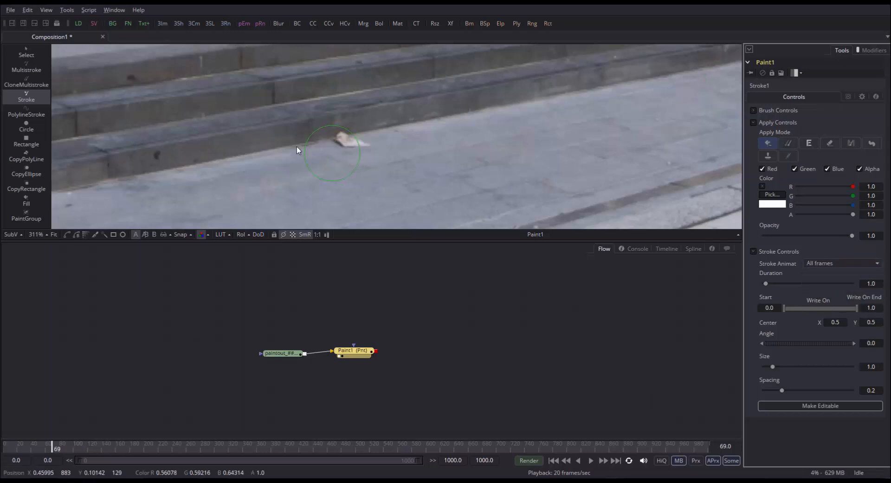
# Collapse the Stroke Controls, sample stroke colors from several spots on the pavement, and toggle Paint1's pass-through on and off.
pyautogui.click(753, 251)
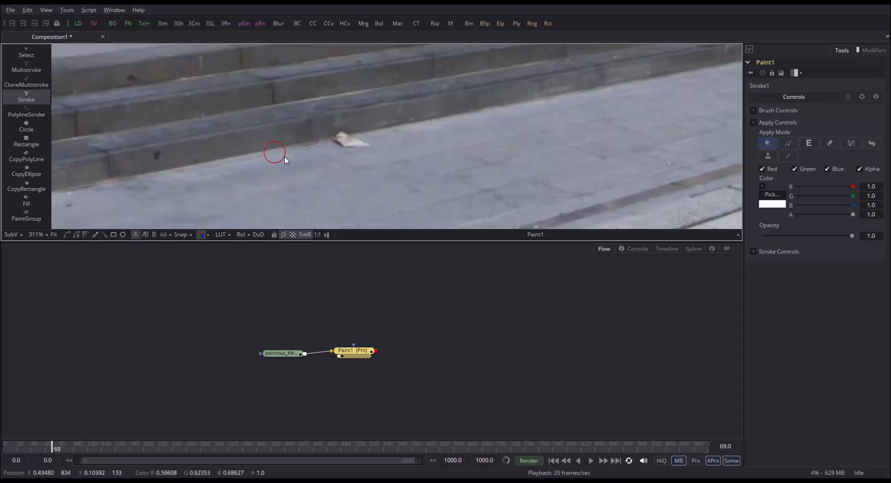
pyautogui.click(311, 156)
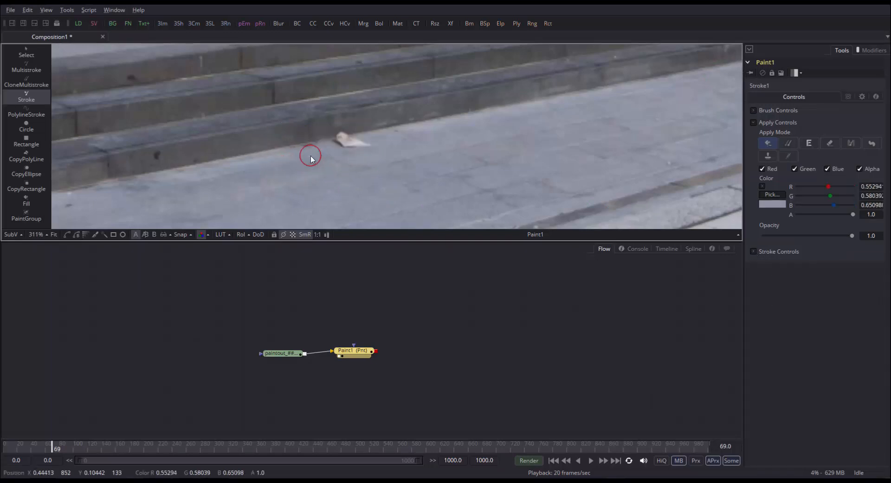
pyautogui.click(357, 349)
pyautogui.hotkey('ctrl', 'p')
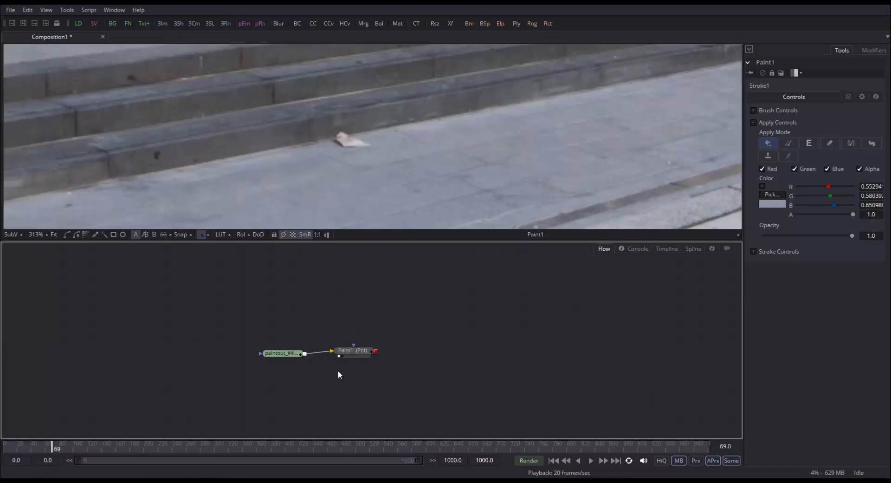
pyautogui.click(366, 356)
pyautogui.hotkey('ctrl', 'p')
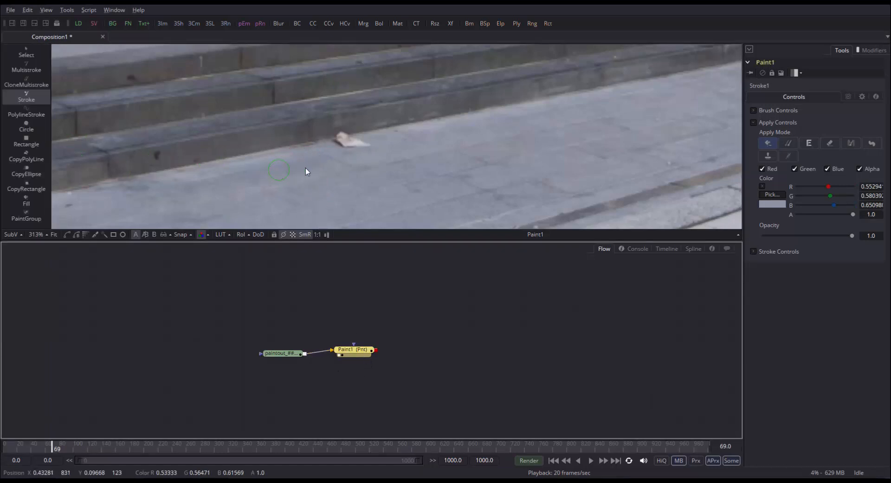
pyautogui.moveTo(316, 162)
pyautogui.mouseDown()
pyautogui.moveTo(320, 153)
pyautogui.moveTo(309, 159)
pyautogui.mouseUp()
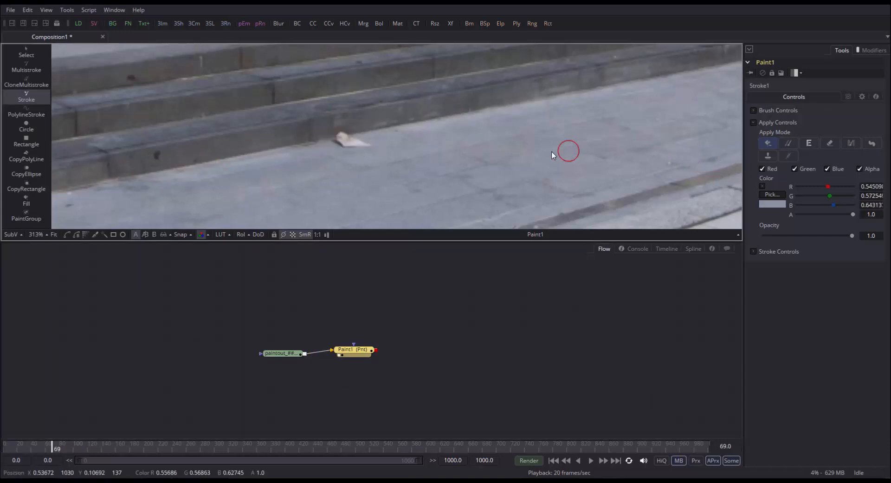
pyautogui.moveTo(552, 151); pyautogui.dragTo(445, 153)
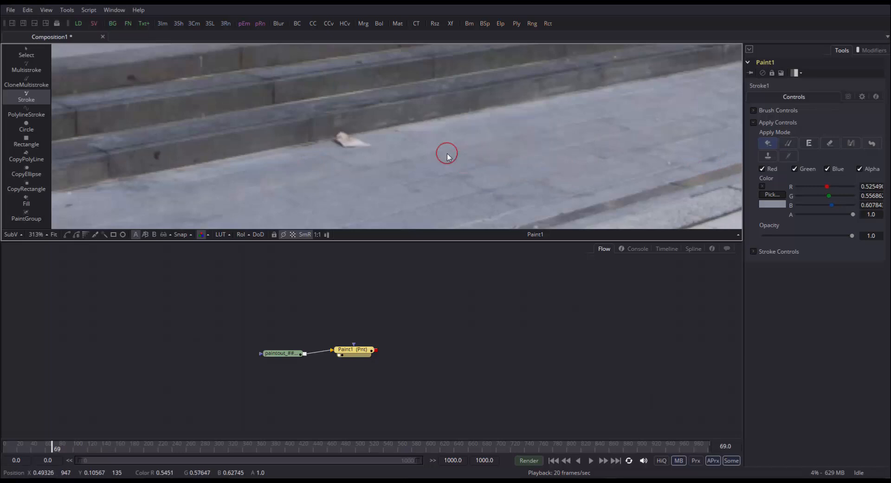
# Set the apply mode to Clone and paint clean pavement over the litter at the foot of the steps.
pyautogui.click(790, 143)
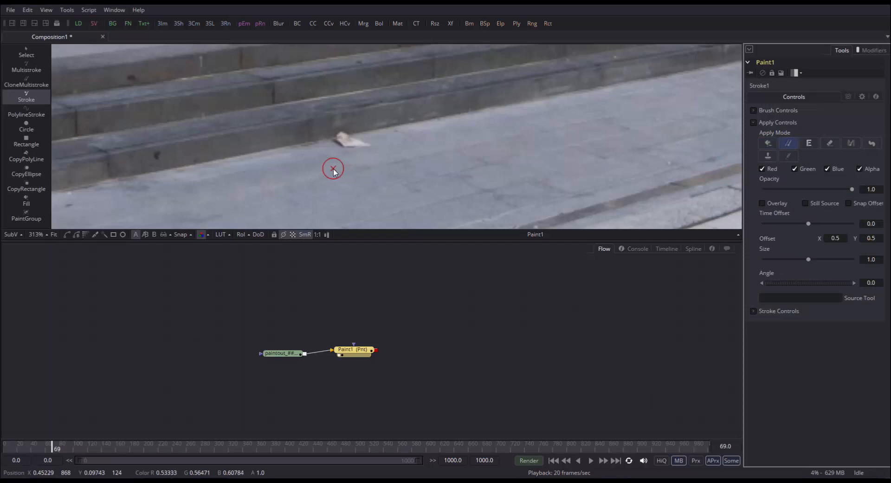
pyautogui.moveTo(334, 170)
pyautogui.mouseDown()
pyautogui.moveTo(302, 160)
pyautogui.moveTo(344, 142)
pyautogui.moveTo(367, 144)
pyautogui.moveTo(324, 152)
pyautogui.moveTo(332, 145)
pyautogui.mouseUp()
pyautogui.moveTo(388, 145)
pyautogui.mouseDown()
pyautogui.moveTo(345, 148)
pyautogui.moveTo(363, 131)
pyautogui.moveTo(339, 137)
pyautogui.moveTo(326, 171)
pyautogui.moveTo(330, 139)
pyautogui.moveTo(322, 139)
pyautogui.moveTo(336, 138)
pyautogui.moveTo(317, 139)
pyautogui.moveTo(385, 135)
pyautogui.mouseUp()
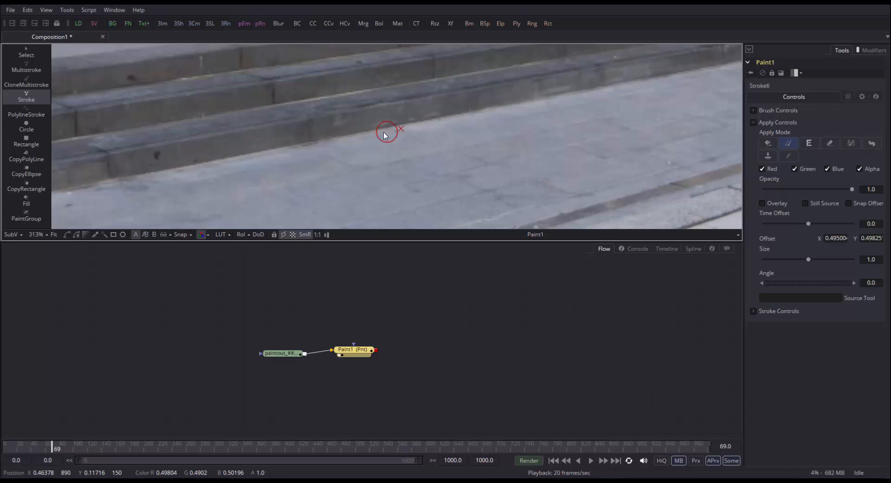
# Rearm the Stroke tool, add a short clone stroke along the step edge where the litter lay, and return to Select.
pyautogui.click(26, 53)
pyautogui.click(28, 98)
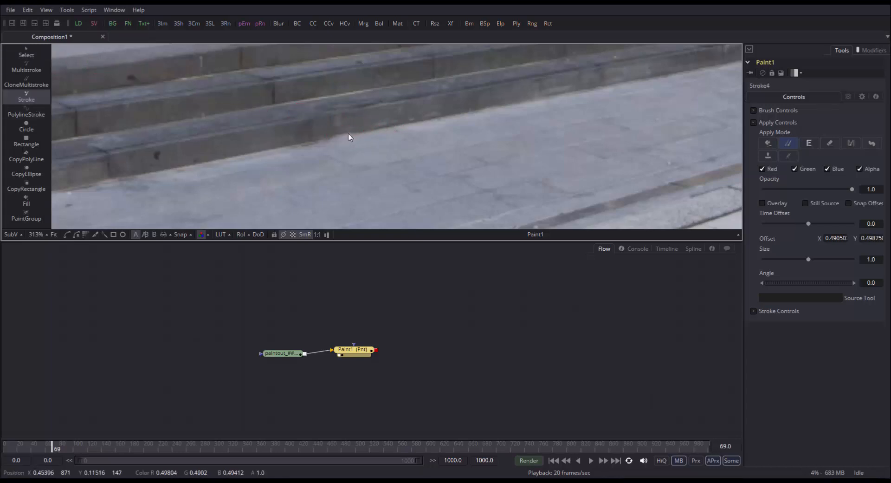
pyautogui.moveTo(343, 134)
pyautogui.mouseDown()
pyautogui.moveTo(365, 130)
pyautogui.moveTo(338, 140)
pyautogui.mouseUp()
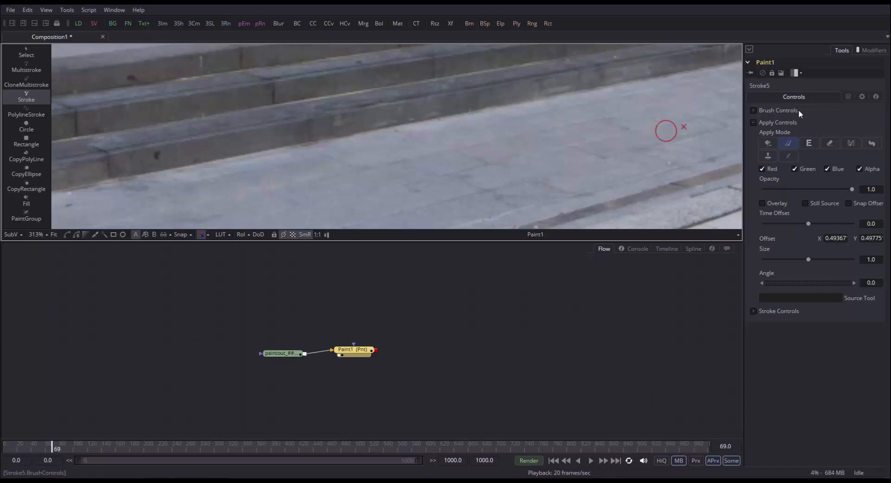
pyautogui.press('Escape')
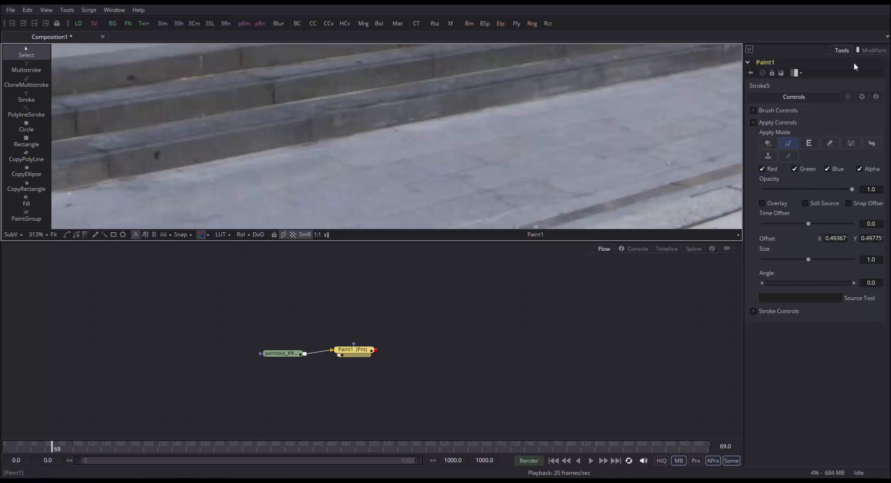
# Show Paint1's modifiers, expand its strokes in the Timeline, and select Stroke4.
pyautogui.click(864, 51)
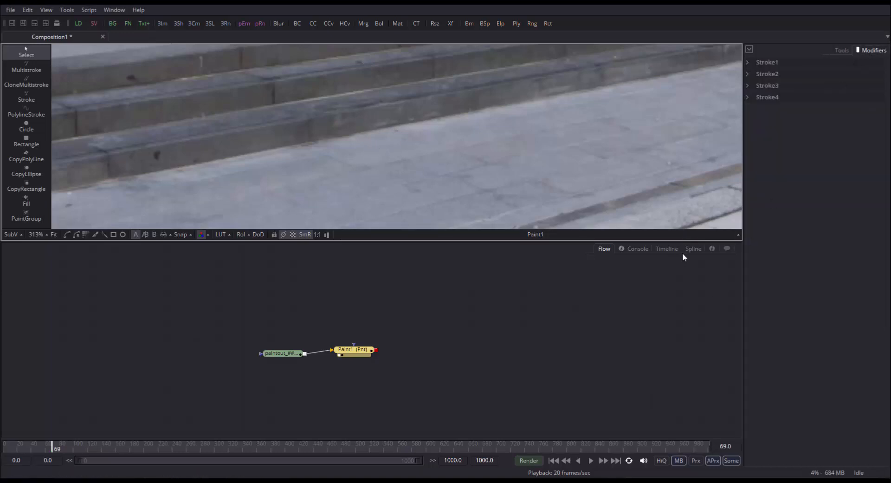
pyautogui.click(694, 249)
pyautogui.click(636, 250)
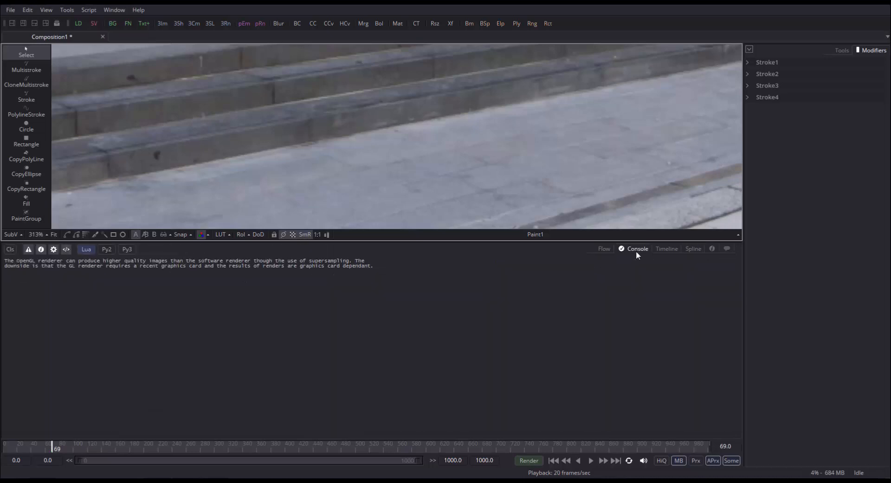
pyautogui.click(668, 250)
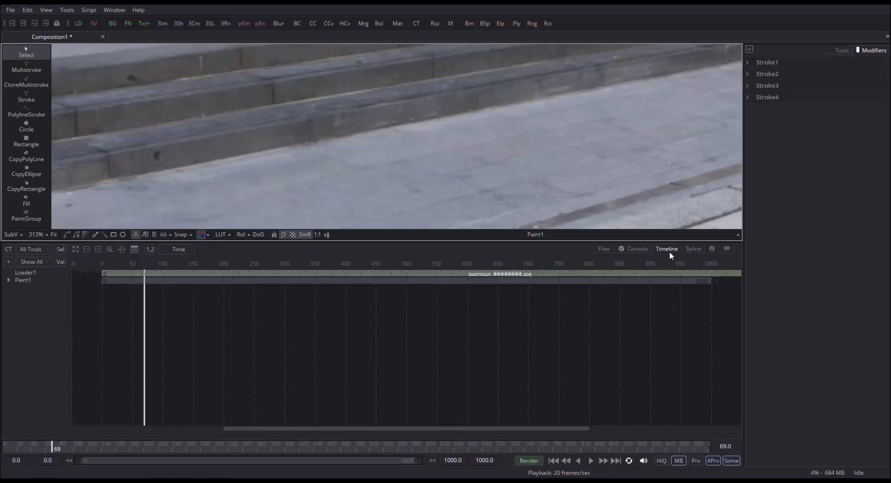
pyautogui.click(9, 280)
pyautogui.click(29, 289)
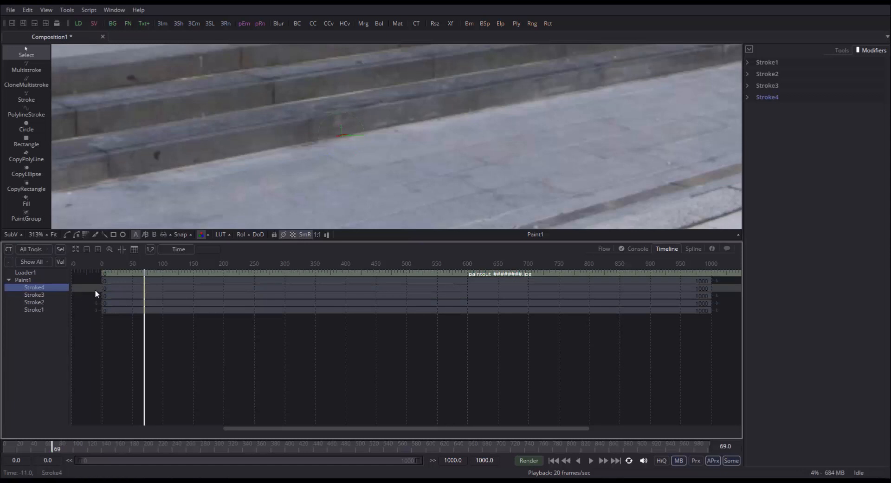
pyautogui.click(30, 296)
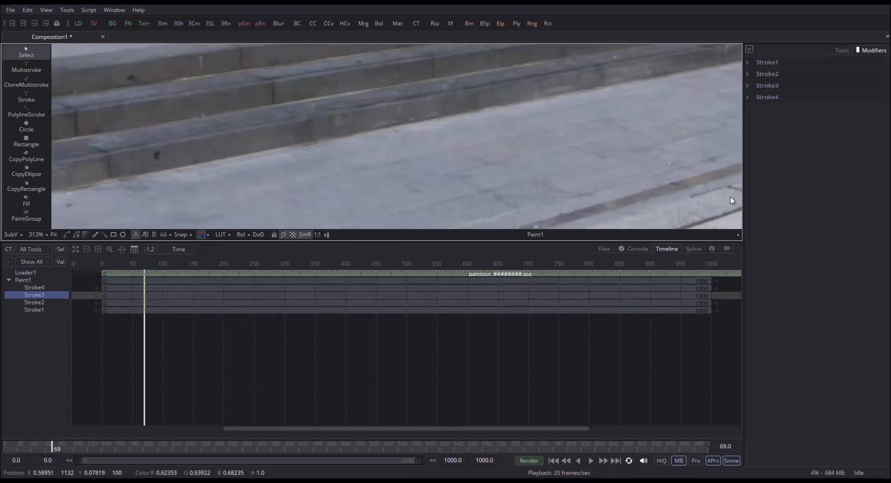
pyautogui.click(55, 287)
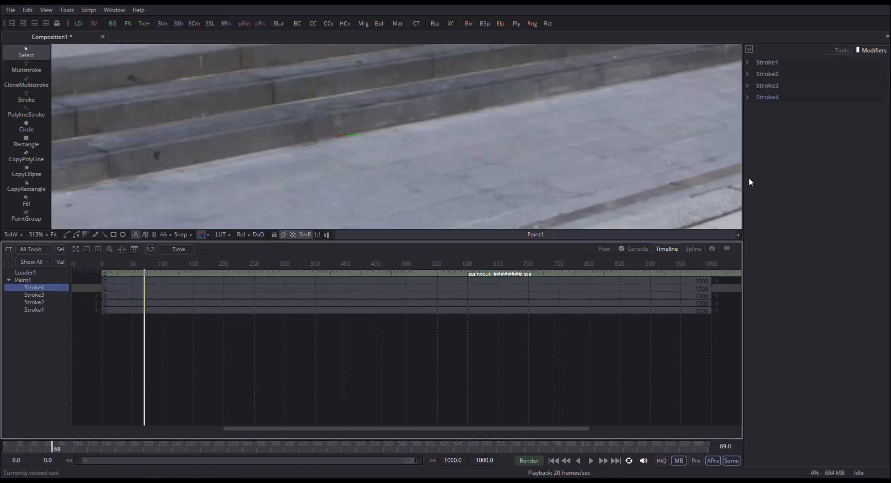
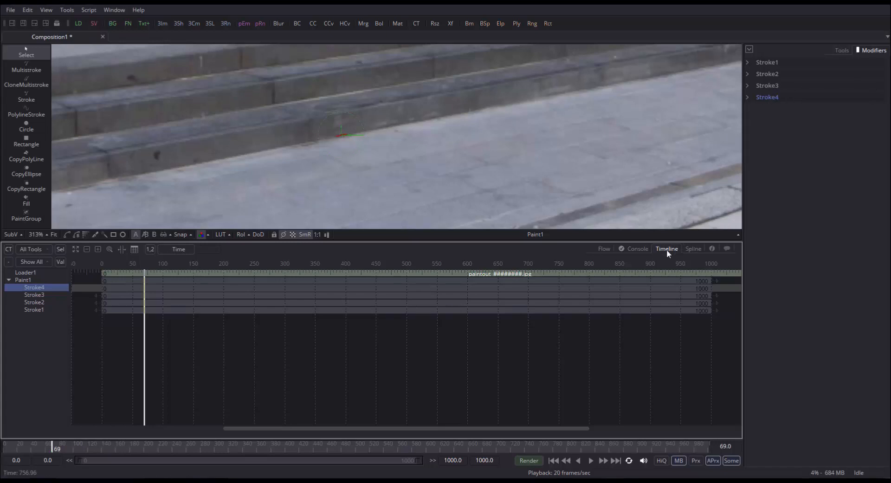
# Dock the Timeline above the Flow view, reduce its height, and reposition the nodes in view.
pyautogui.moveTo(666, 249); pyautogui.dragTo(655, 307)
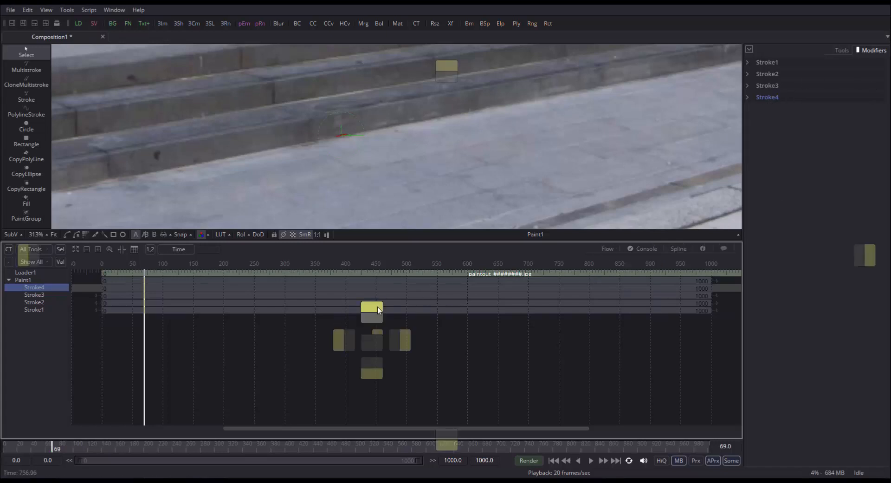
pyautogui.moveTo(378, 310); pyautogui.dragTo(378, 308)
pyautogui.click(630, 347)
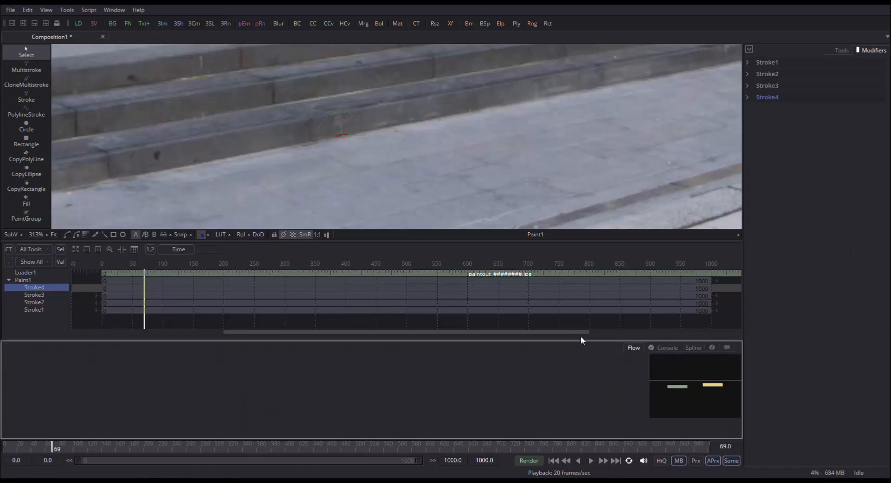
pyautogui.moveTo(581, 339)
pyautogui.mouseDown()
pyautogui.moveTo(578, 291)
pyautogui.moveTo(578, 318)
pyautogui.mouseUp()
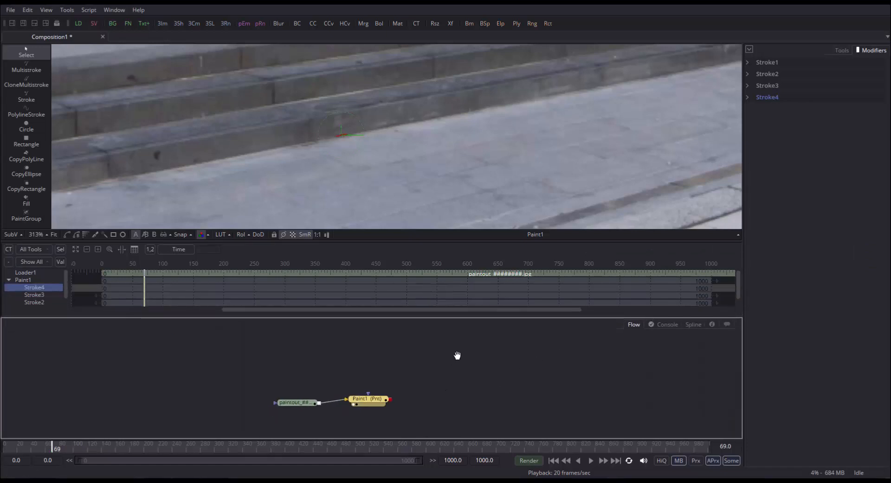
pyautogui.moveTo(457, 355); pyautogui.dragTo(465, 343)
# Move the playhead to frame 75 and expand Stroke4's modifier settings to review its Stroke Controls, leaving that section collapsed.
pyautogui.moveTo(143, 293)
pyautogui.mouseDown()
pyautogui.moveTo(155, 294)
pyautogui.moveTo(149, 301)
pyautogui.mouseUp()
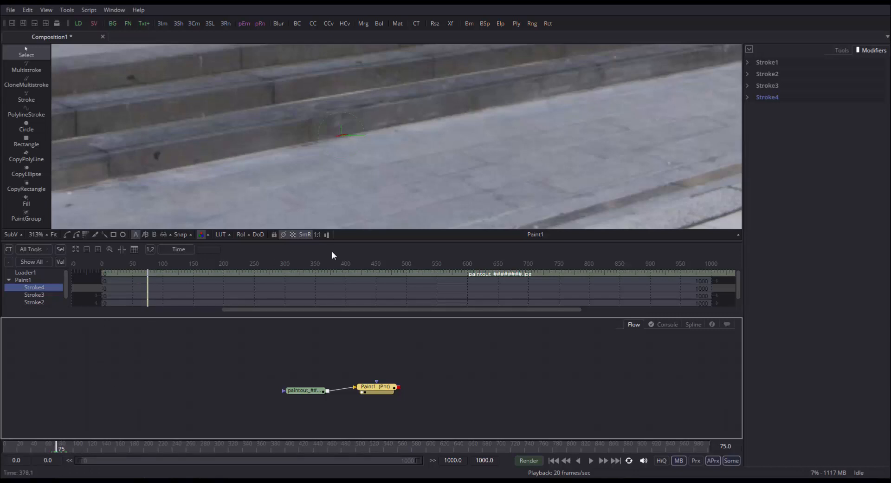
pyautogui.click(746, 97)
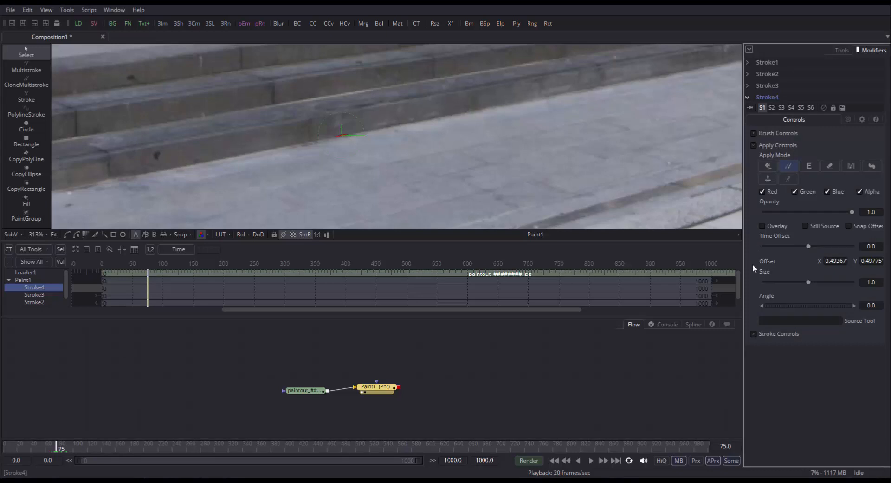
pyautogui.click(756, 336)
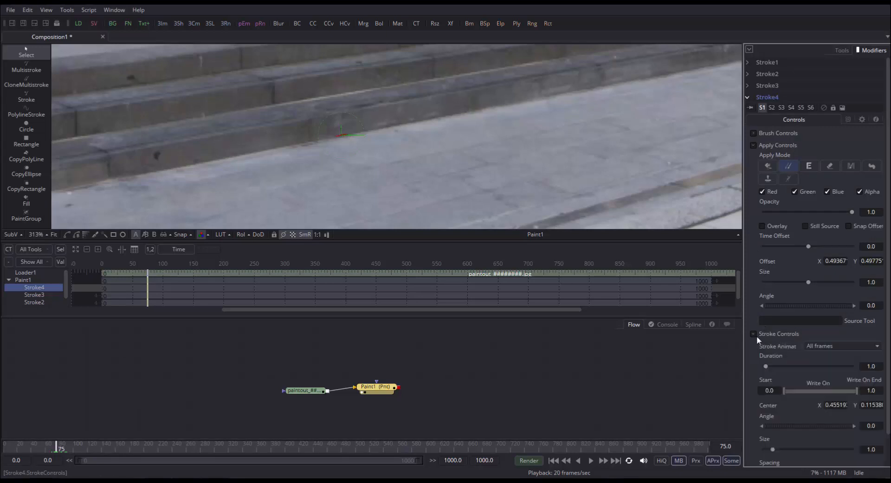
pyautogui.scroll(-1, 873, 309)
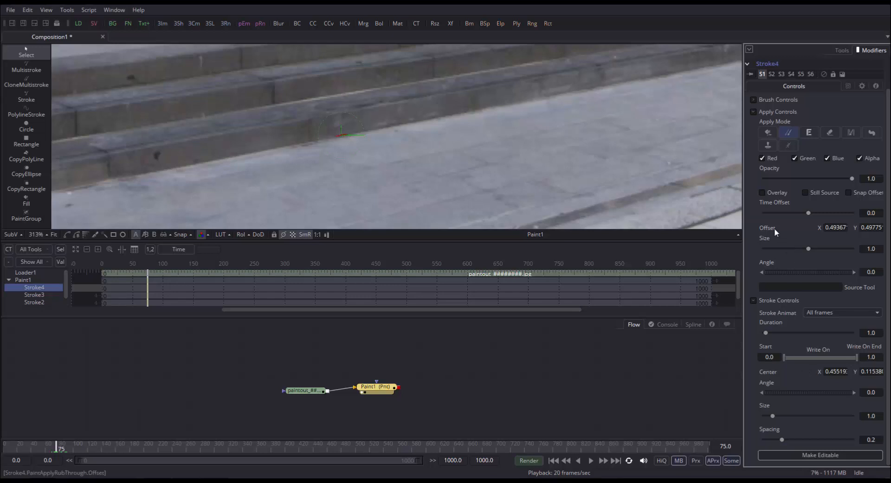
pyautogui.click(753, 300)
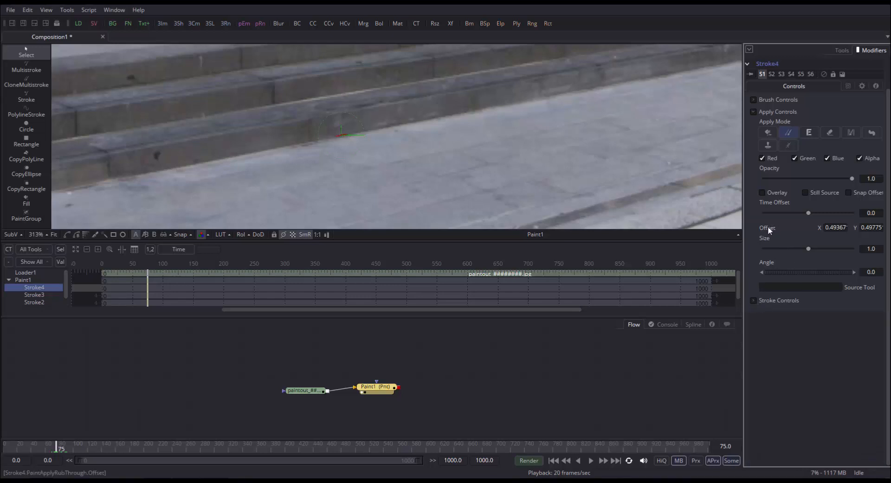
# Reselect Stroke4 and animate its clone Offset at frame 75.
pyautogui.rightClick(768, 226)
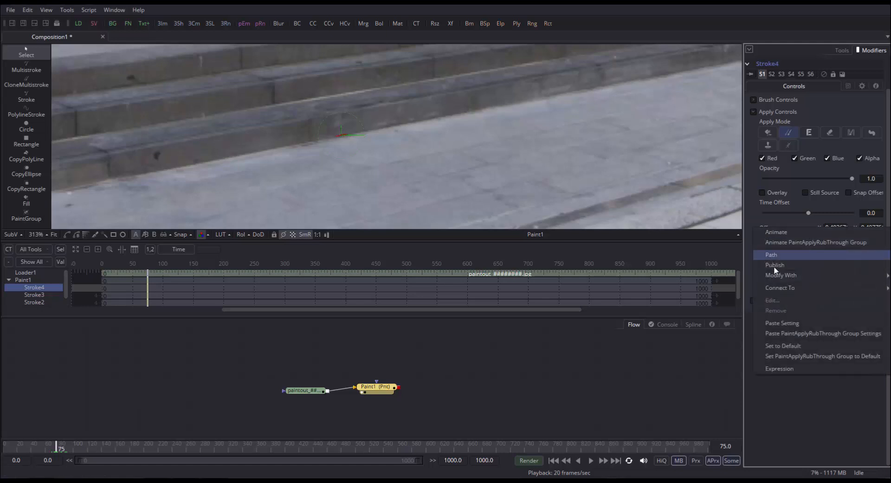
pyautogui.moveTo(776, 275)
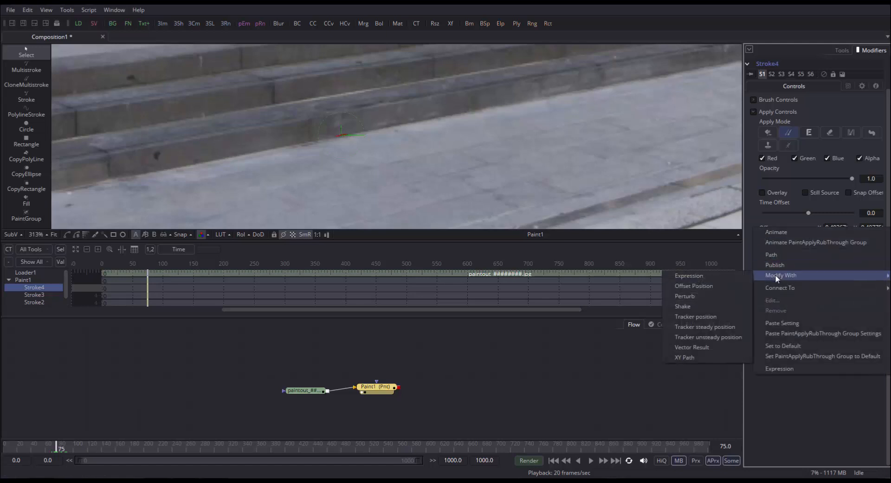
pyautogui.click(645, 214)
pyautogui.scroll(3, 364, 172)
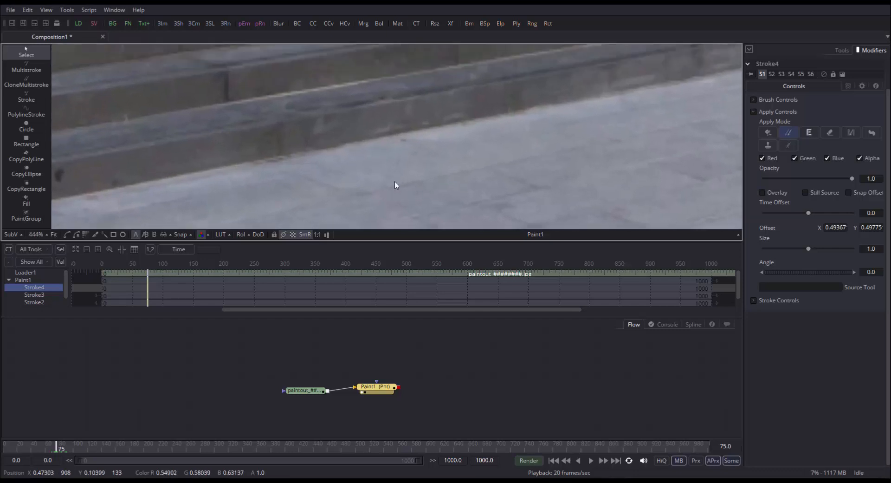
pyautogui.click(43, 287)
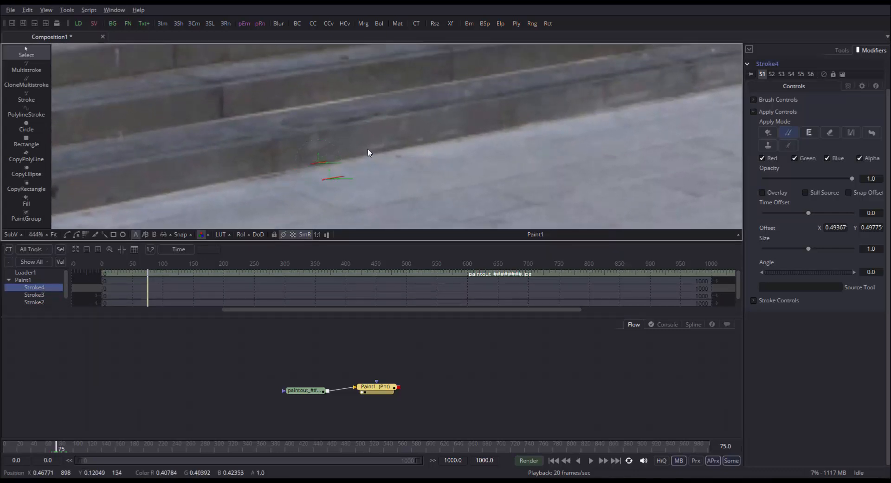
pyautogui.rightClick(780, 231)
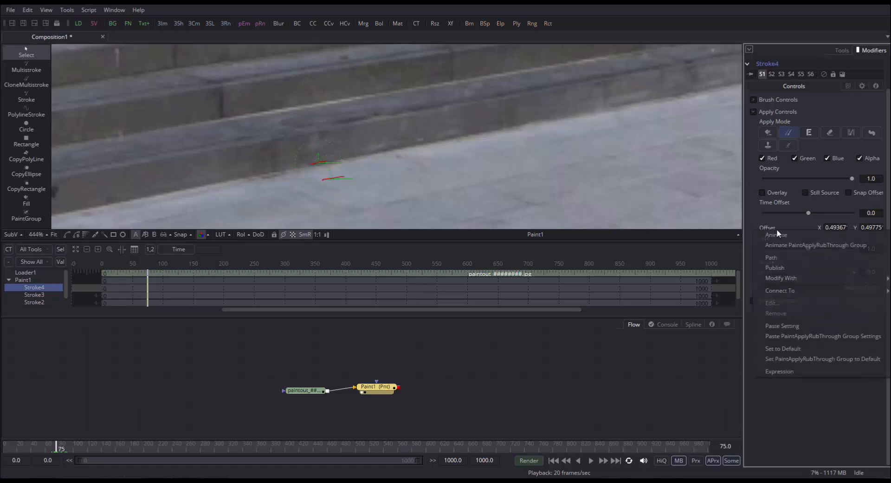
pyautogui.click(781, 233)
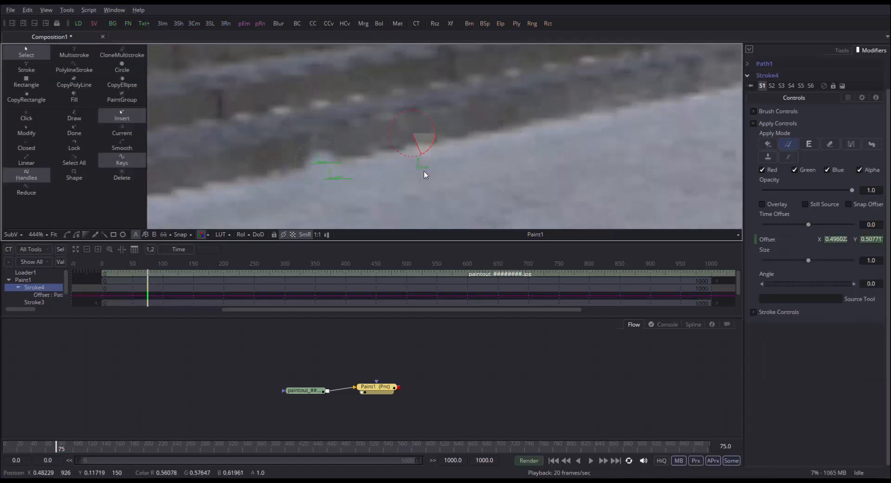
# Resample Stroke4's clone source along the kerb edge and pavement at frame 75, settling on an Offset of about X 0.494, Y 0.498.
pyautogui.moveTo(423, 172)
pyautogui.mouseDown()
pyautogui.moveTo(431, 128)
pyautogui.moveTo(417, 138)
pyautogui.mouseUp()
pyautogui.keyDown('alt'); pyautogui.click(419, 134); pyautogui.keyUp('alt')
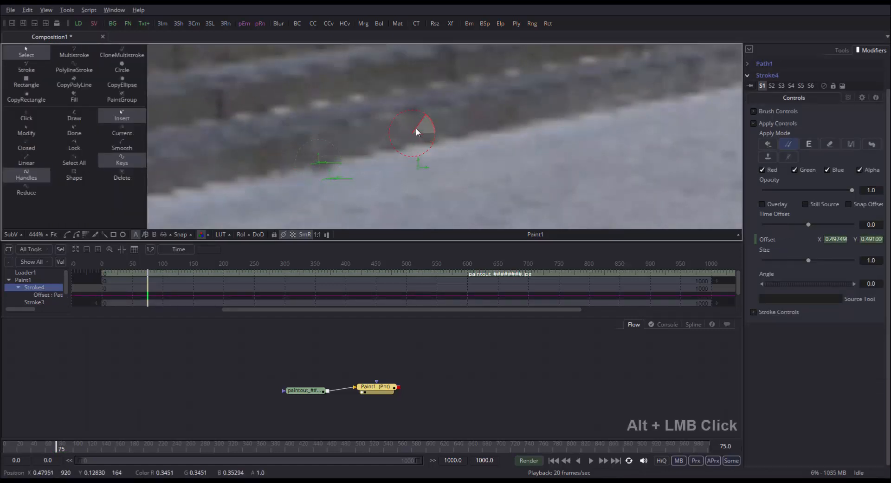
pyautogui.keyDown('alt'); pyautogui.click(491, 155); pyautogui.keyUp('alt')
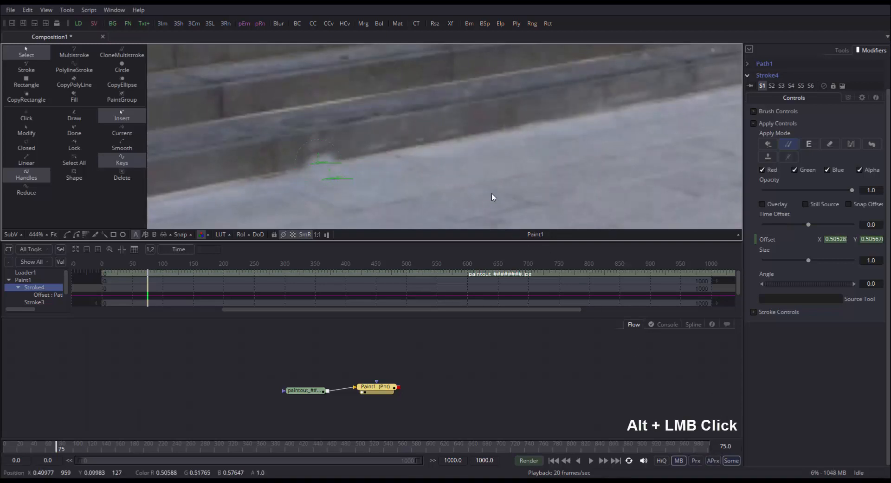
pyautogui.keyDown('alt'); pyautogui.click(420, 163); pyautogui.keyUp('alt')
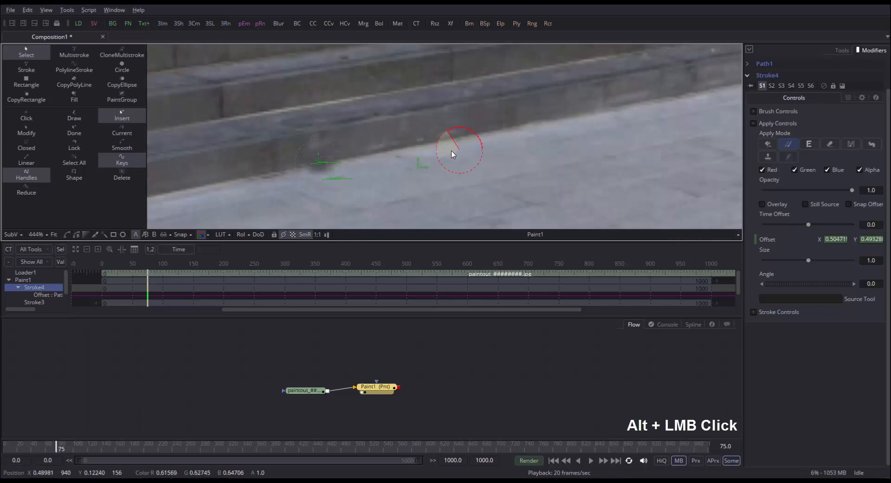
pyautogui.keyDown('alt'); pyautogui.click(604, 160); pyautogui.keyUp('alt')
pyautogui.keyDown('alt'); pyautogui.click(624, 122); pyautogui.keyUp('alt')
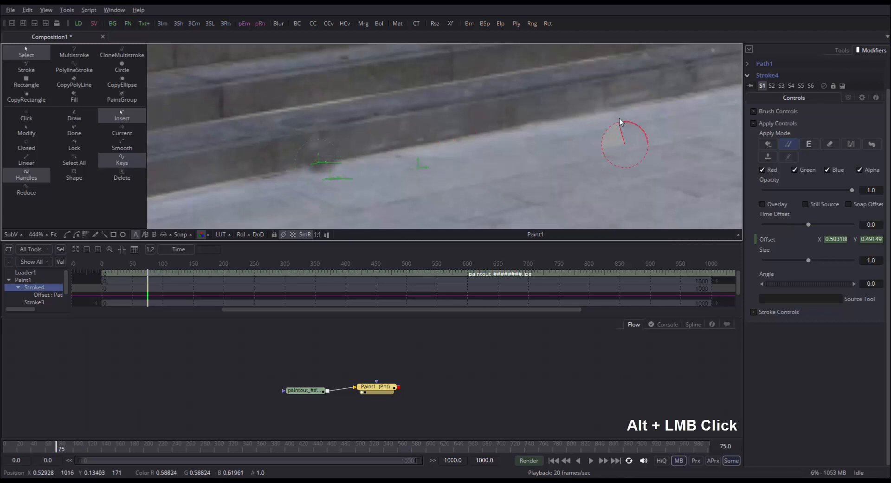
pyautogui.keyDown('alt'); pyautogui.click(621, 149); pyautogui.keyUp('alt')
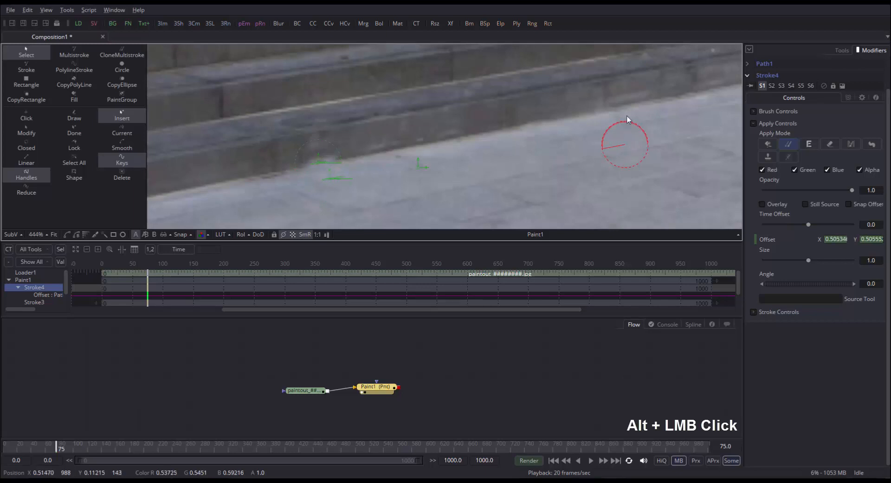
pyautogui.keyDown('alt'); pyautogui.click(682, 152); pyautogui.keyUp('alt')
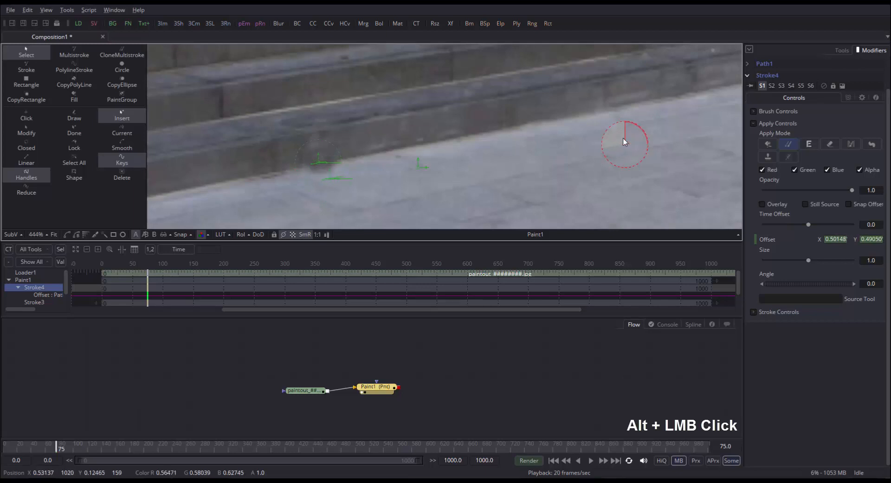
pyautogui.keyDown('alt'); pyautogui.click(647, 138); pyautogui.keyUp('alt')
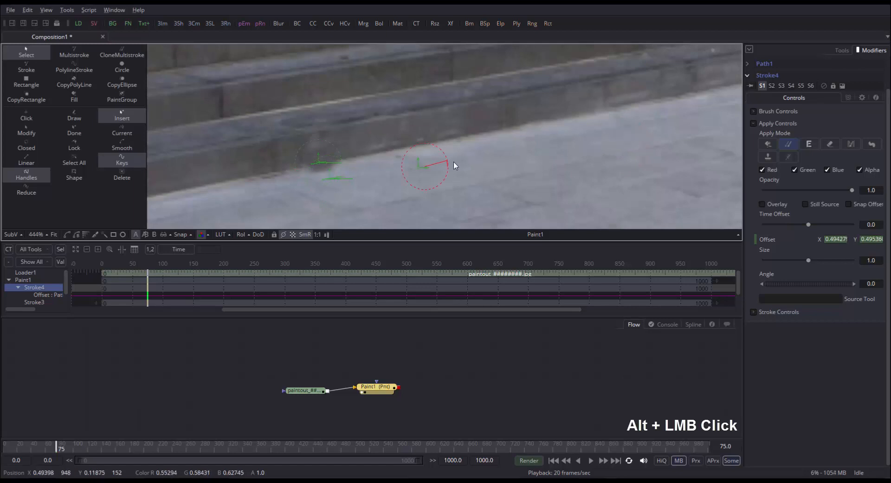
pyautogui.keyDown('alt'); pyautogui.click(431, 187); pyautogui.keyUp('alt')
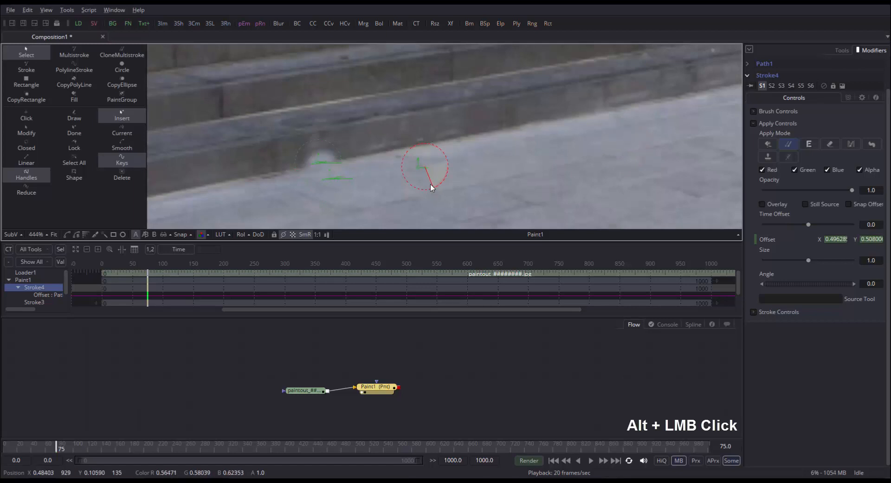
pyautogui.keyDown('alt'); pyautogui.click(447, 169); pyautogui.keyUp('alt')
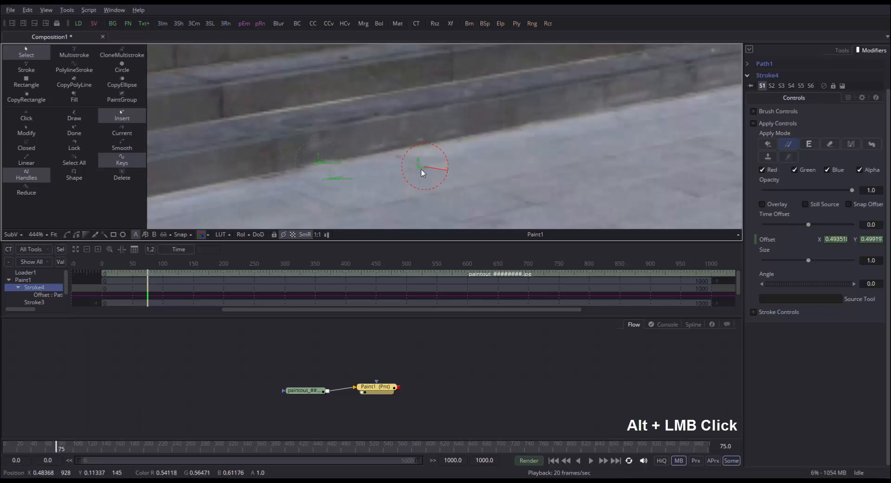
pyautogui.keyDown('alt'); pyautogui.click(430, 145); pyautogui.keyUp('alt')
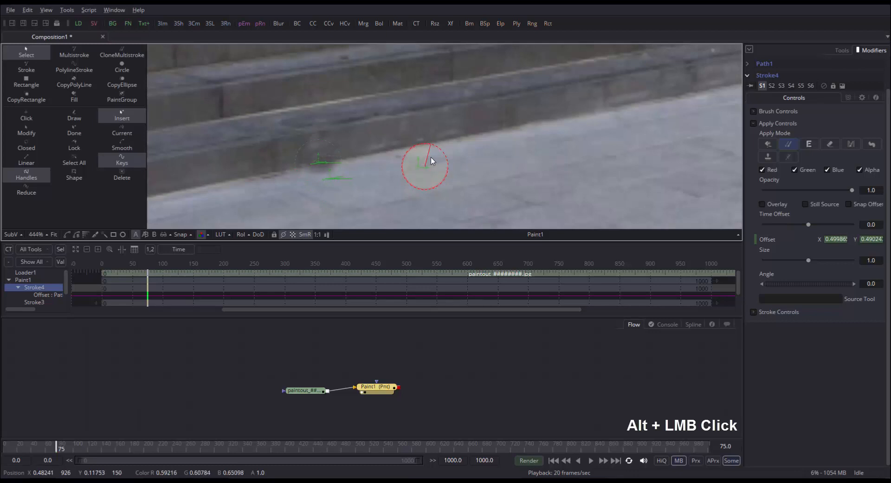
pyautogui.keyDown('alt'); pyautogui.click(438, 165); pyautogui.keyUp('alt')
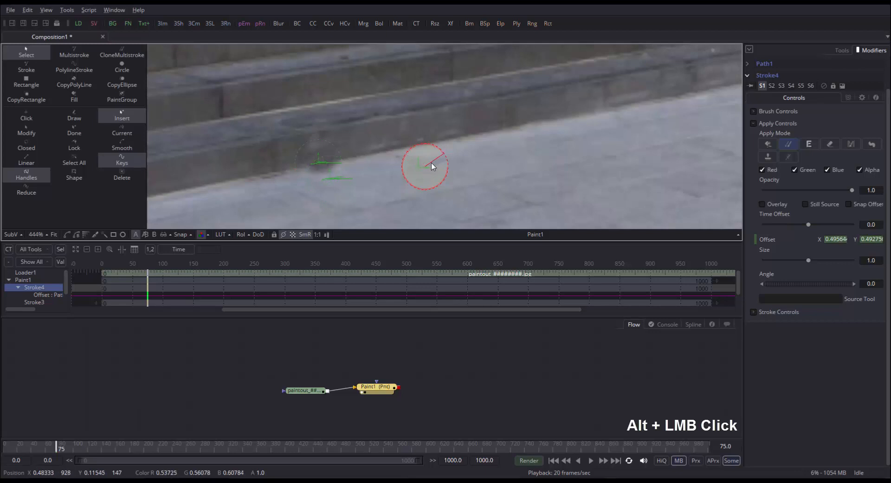
pyautogui.keyDown('alt'); pyautogui.click(419, 169); pyautogui.keyUp('alt')
pyautogui.keyDown('alt'); pyautogui.click(422, 160); pyautogui.keyUp('alt')
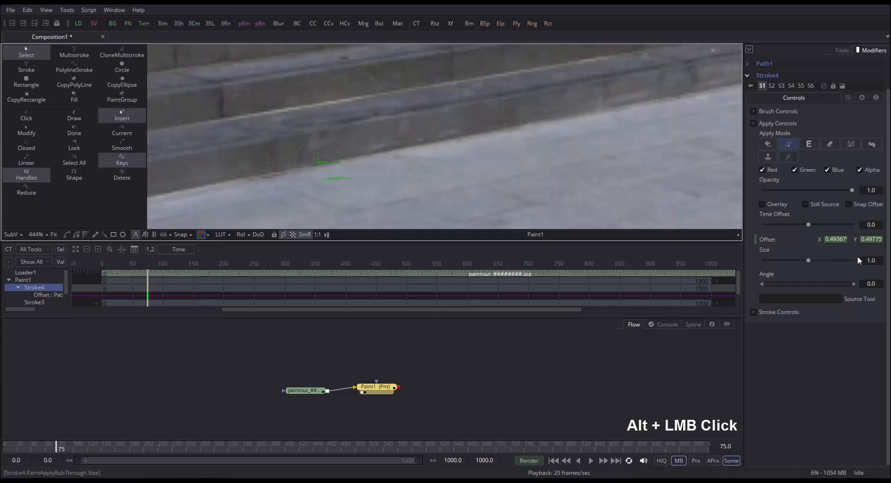
# Remove the Path animation from Stroke4's clone Offset.
pyautogui.rightClick(772, 234)
pyautogui.click(761, 229)
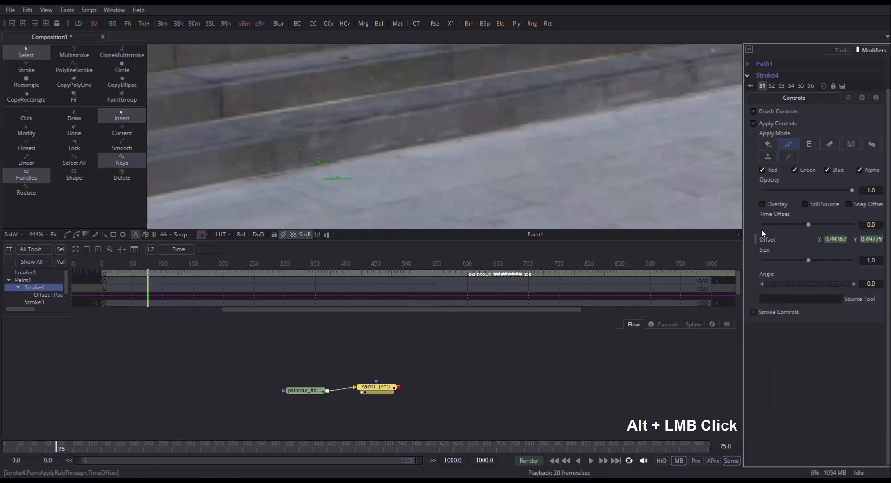
pyautogui.rightClick(765, 236)
pyautogui.click(782, 273)
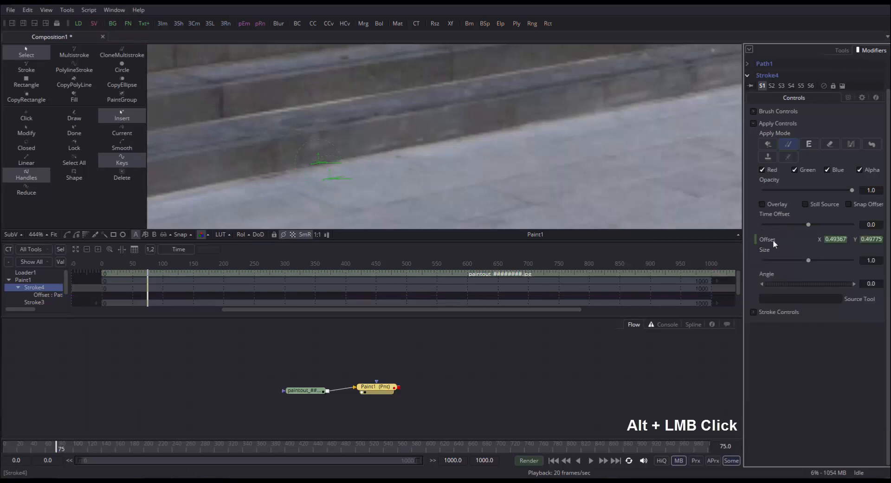
pyautogui.rightClick(773, 239)
pyautogui.click(778, 253)
pyautogui.rightClick(774, 241)
pyautogui.click(797, 368)
# Modify Stroke4's Offset with an Offset Position modifier and shift the clone source to about X 0.492, Y 0.496.
pyautogui.rightClick(765, 226)
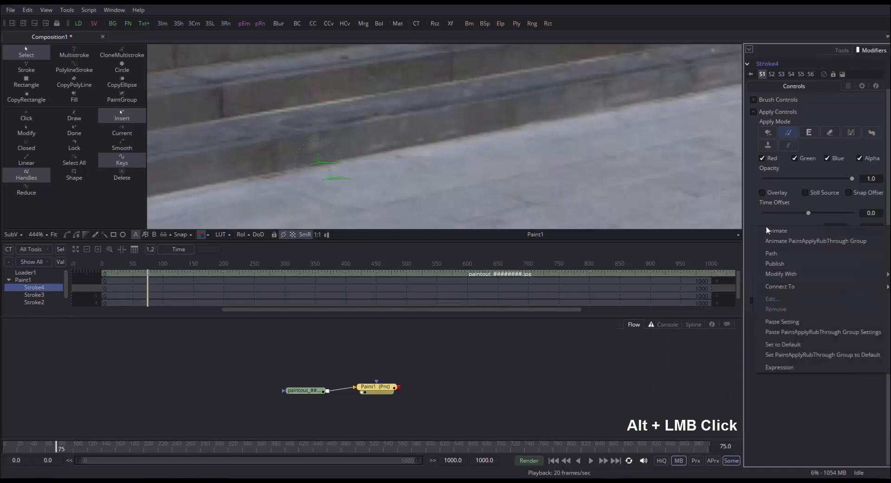
pyautogui.moveTo(780, 273)
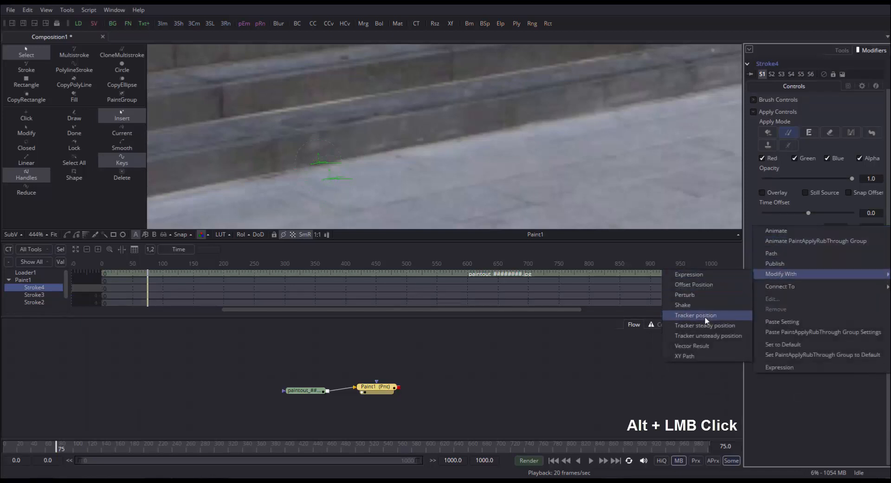
pyautogui.click(701, 284)
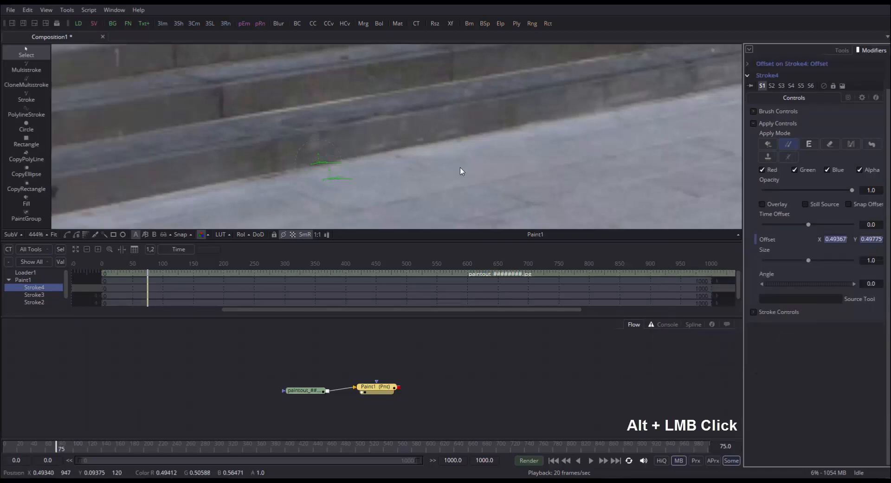
pyautogui.moveTo(457, 179)
pyautogui.mouseDown()
pyautogui.moveTo(470, 173)
pyautogui.moveTo(447, 158)
pyautogui.moveTo(471, 176)
pyautogui.moveTo(452, 171)
pyautogui.moveTo(452, 158)
pyautogui.moveTo(410, 163)
pyautogui.moveTo(451, 167)
pyautogui.moveTo(464, 163)
pyautogui.moveTo(422, 163)
pyautogui.moveTo(483, 157)
pyautogui.moveTo(466, 156)
pyautogui.moveTo(466, 190)
pyautogui.moveTo(473, 170)
pyautogui.mouseUp()
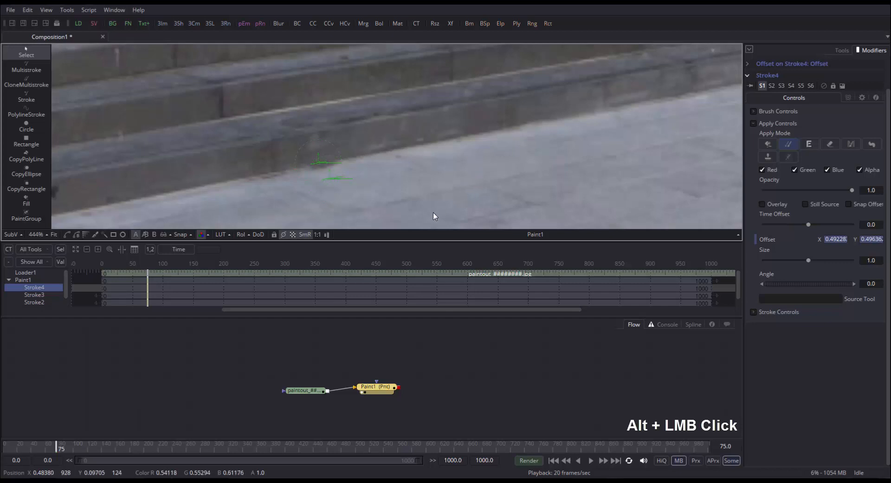
# Add a Transform node fed by the paintout loader, move Paint1 aside in the flow, and view the Transform's output.
pyautogui.click(469, 343)
pyautogui.hotkey('ctrl', 'space')
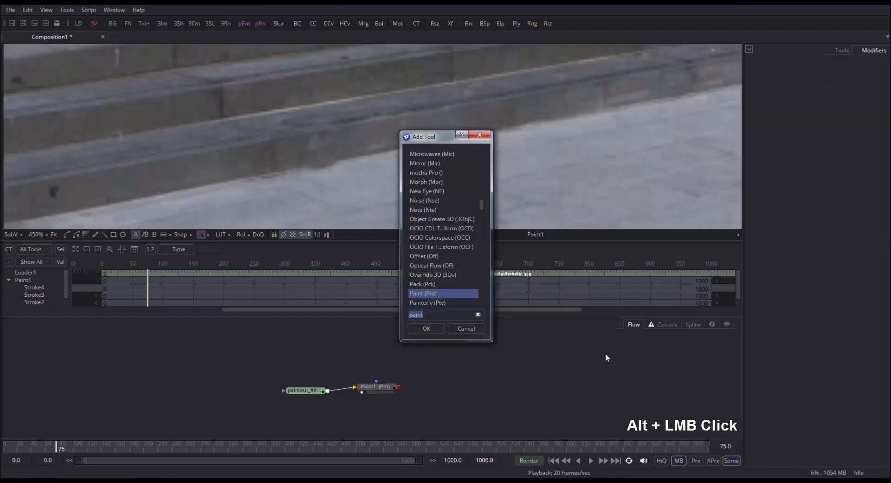
pyautogui.write('tan')
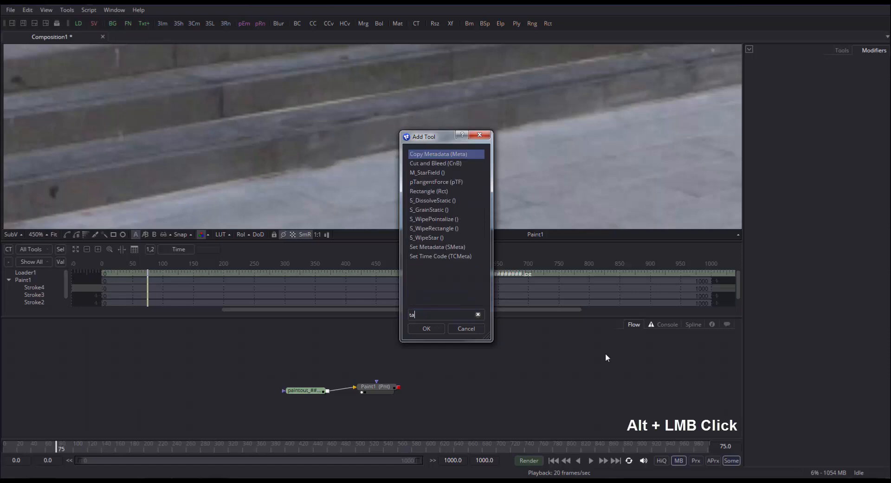
pyautogui.press('BackSpace')
pyautogui.press('BackSpace')
pyautogui.write('ran')
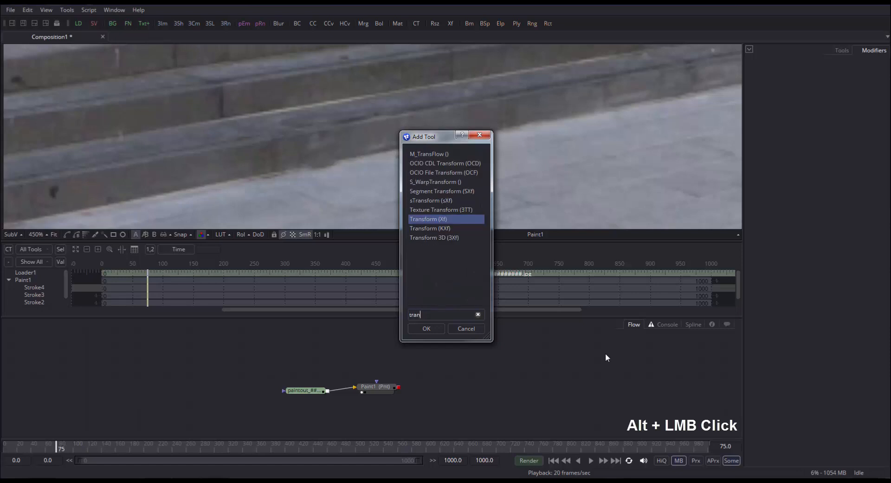
pyautogui.press('Return')
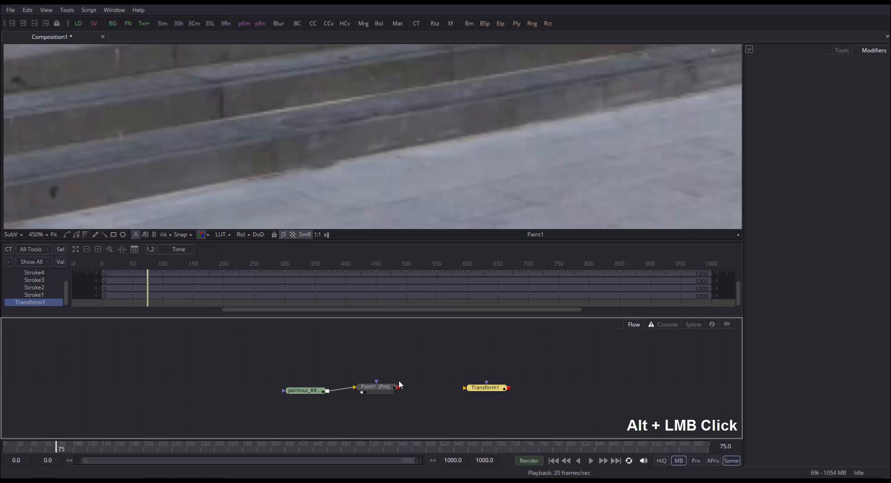
pyautogui.moveTo(399, 384); pyautogui.dragTo(349, 347)
pyautogui.moveTo(321, 394); pyautogui.dragTo(492, 393)
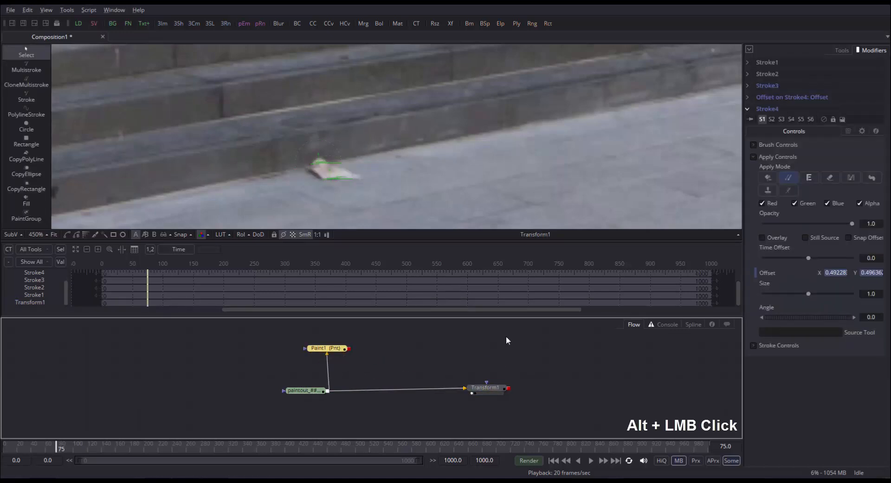
# Add a Polygon mask node above Transform1 and connect it to the Transform's effect mask input.
pyautogui.click(504, 352)
pyautogui.hotkey('ctrl', 'space')
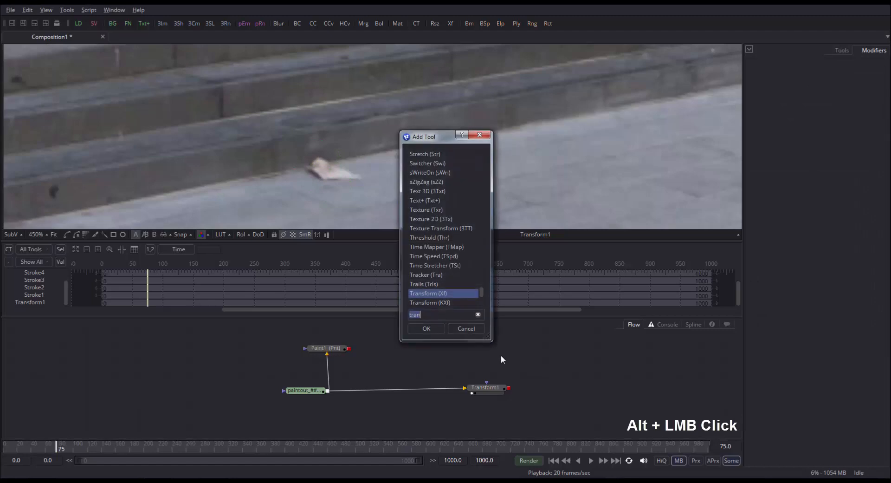
pyautogui.write('pol')
pyautogui.press('Down')
pyautogui.press('Return')
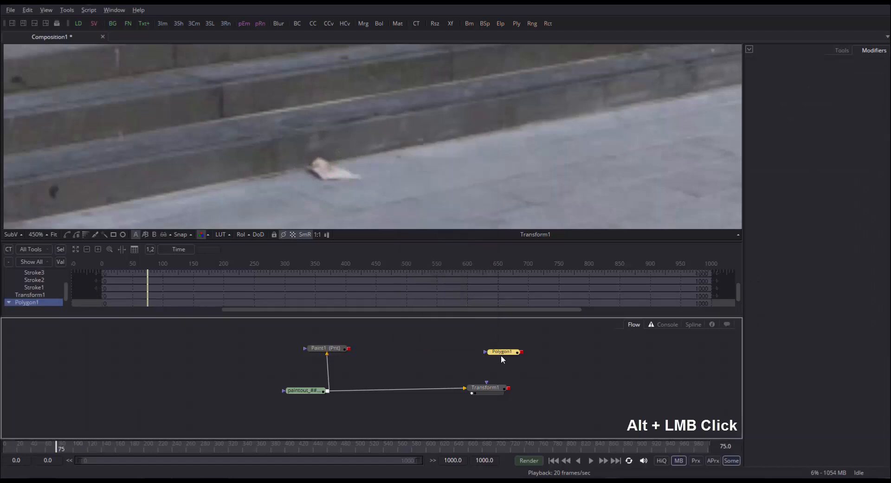
pyautogui.moveTo(521, 353); pyautogui.dragTo(477, 391)
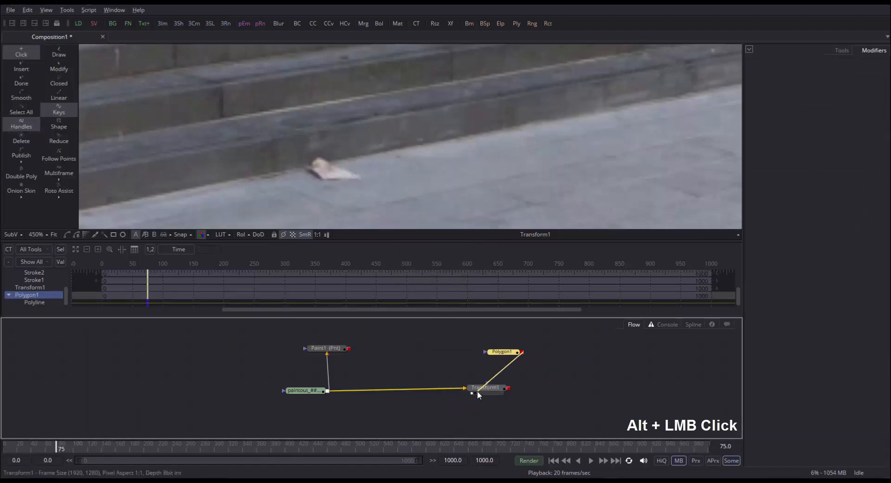
pyautogui.click(506, 408)
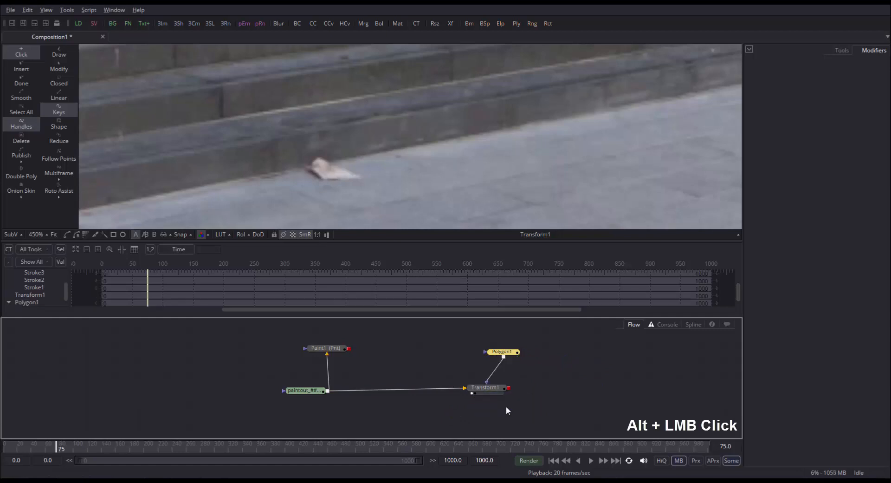
# Draw a closed polygon mask tightly around the litter at the foot of the steps.
pyautogui.click(320, 154)
pyautogui.click(362, 175)
pyautogui.click(359, 183)
pyautogui.click(324, 183)
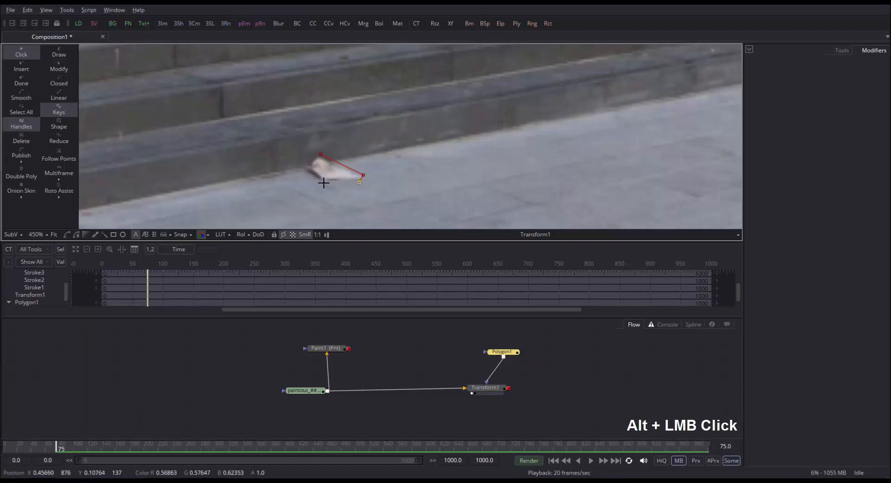
pyautogui.click(311, 175)
pyautogui.click(306, 171)
pyautogui.click(307, 162)
pyautogui.click(319, 152)
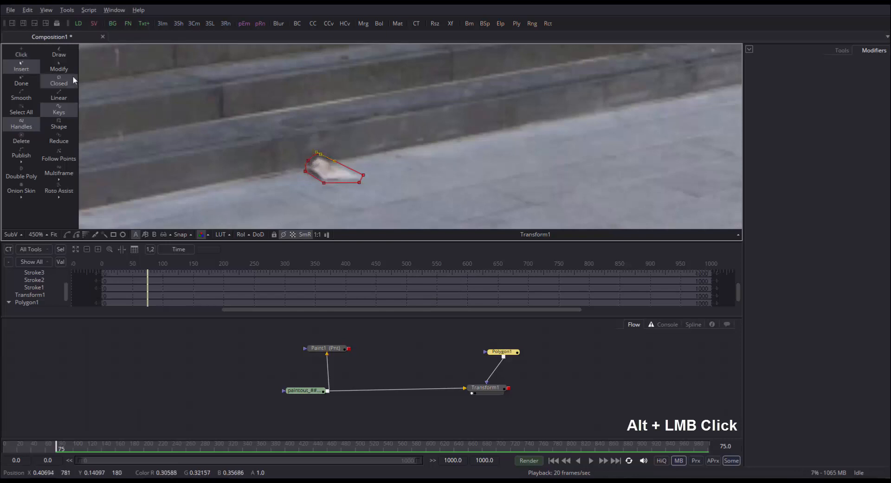
# Switch the polygon to Modify mode, smooth all its points, and select the lower-edge point below the litter.
pyautogui.click(59, 69)
pyautogui.keyDown('alt'); pyautogui.click(365, 163); pyautogui.keyUp('alt')
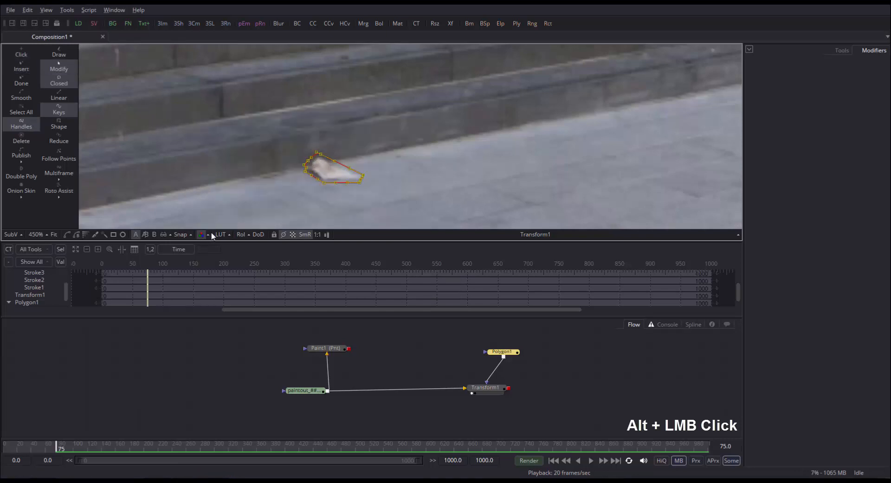
pyautogui.hotkey('shift', 's')
pyautogui.click(331, 175)
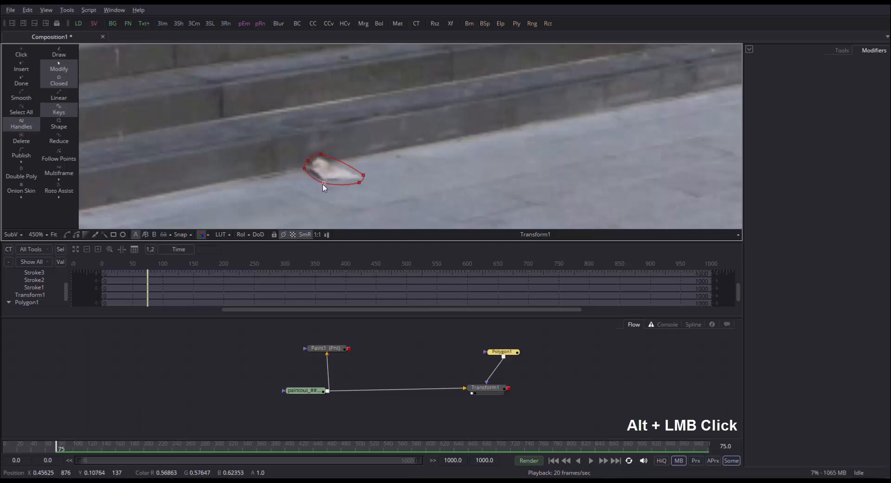
pyautogui.click(322, 183)
# Shift Transform1's center so clean pavement and kerb edge cover the masked litter.
pyautogui.click(485, 388)
pyautogui.keyDown('alt'); pyautogui.click(416, 177); pyautogui.keyUp('alt')
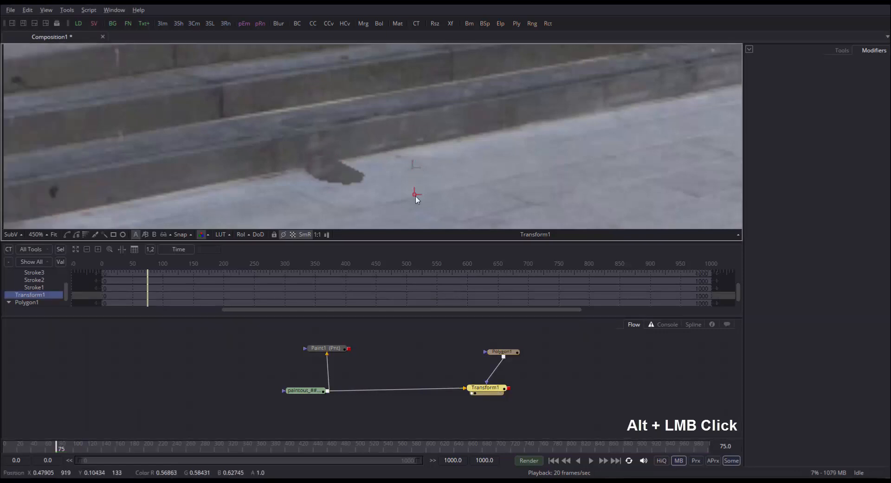
pyautogui.moveTo(416, 175); pyautogui.dragTo(420, 218)
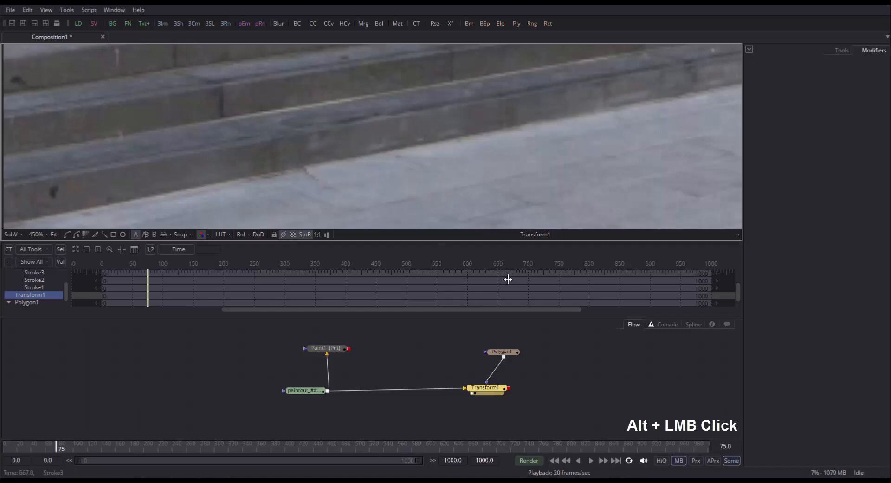
# Select all points of Polygon1 and convert the mask to a Double Poly.
pyautogui.click(505, 351)
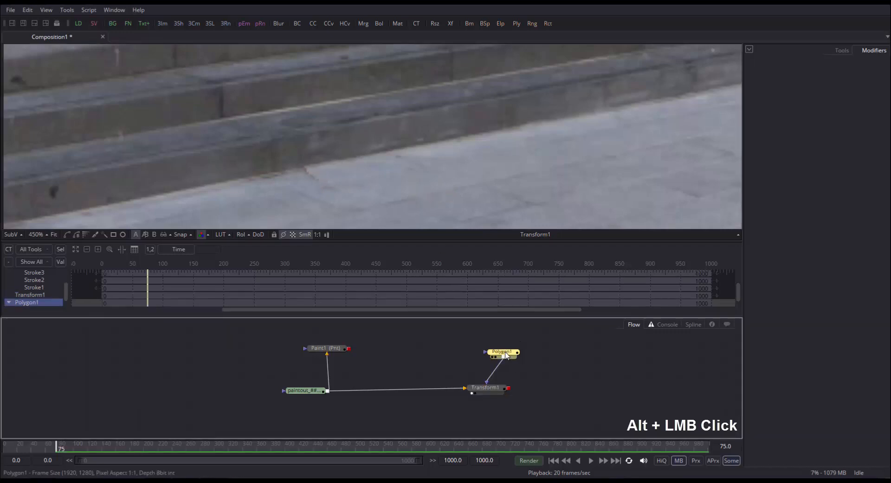
pyautogui.click(459, 105)
pyautogui.hotkey('ctrl', 'a')
pyautogui.click(39, 177)
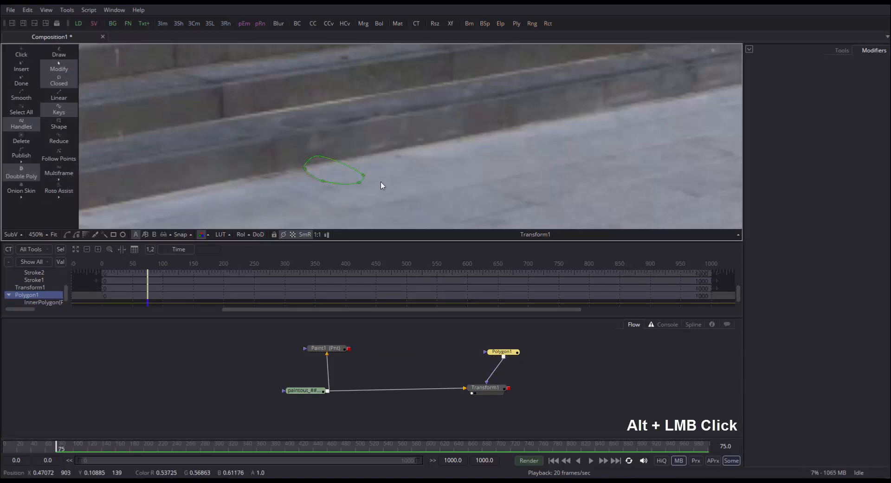
# Return the double polygon to Modify mode and shift its inner and outer shapes off the litter onto the clean pavement.
pyautogui.keyDown('alt'); pyautogui.click(332, 160); pyautogui.keyUp('alt')
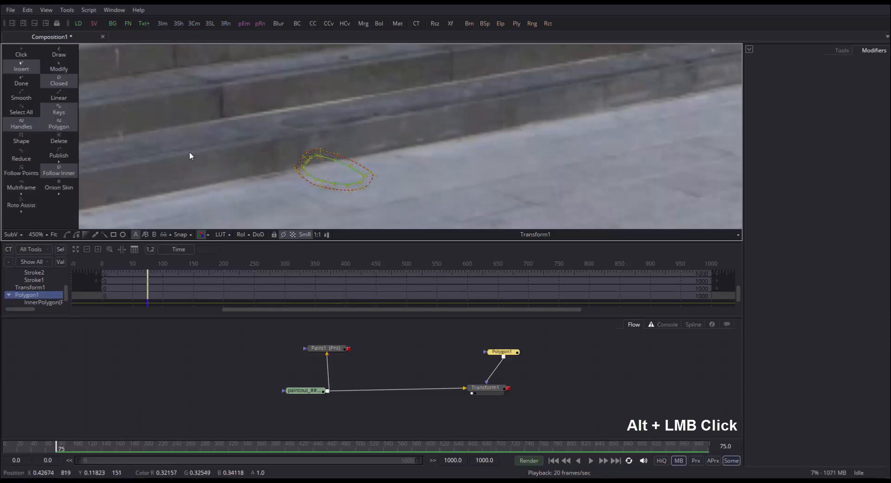
pyautogui.click(59, 68)
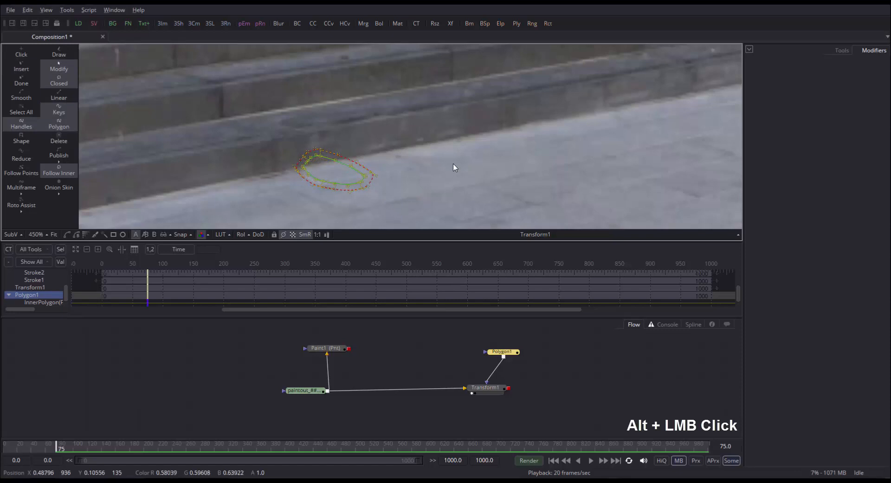
pyautogui.moveTo(453, 141); pyautogui.dragTo(418, 180)
pyautogui.click(402, 187)
pyautogui.moveTo(449, 211); pyautogui.dragTo(355, 174)
pyautogui.moveTo(460, 135); pyautogui.dragTo(307, 188)
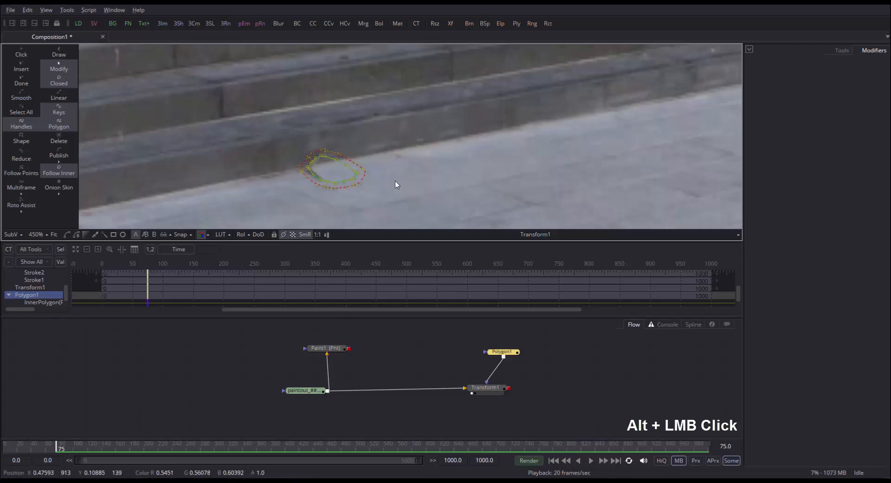
pyautogui.moveTo(400, 193); pyautogui.dragTo(507, 204)
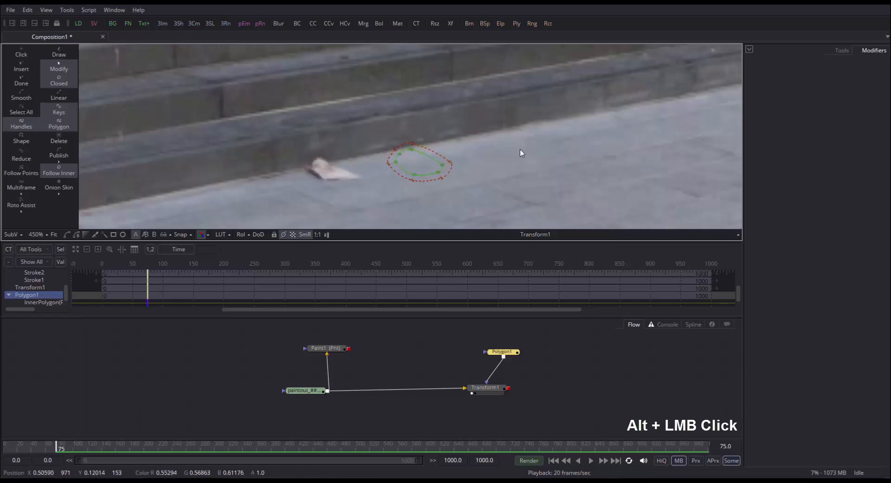
# Pull the mask's outer points into a bent shape across the kerb, and move the whole mask back over the litter.
pyautogui.moveTo(435, 185); pyautogui.dragTo(436, 178)
pyautogui.moveTo(481, 207); pyautogui.dragTo(491, 168)
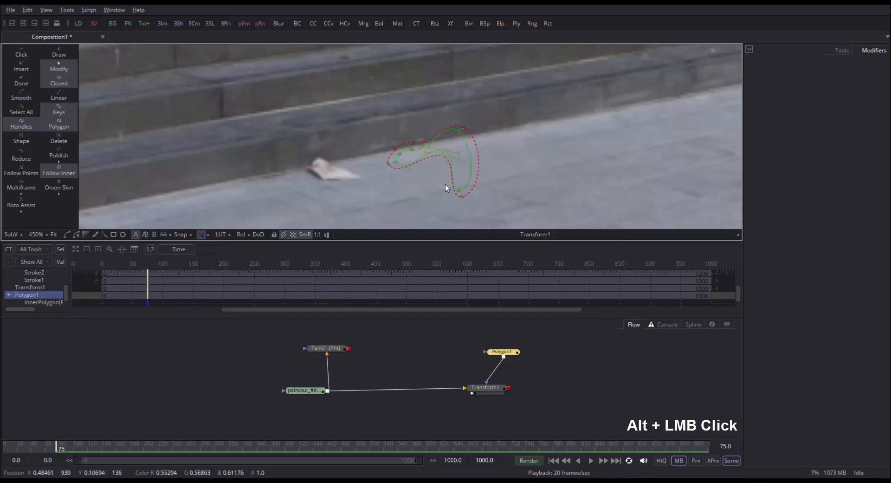
pyautogui.hotkey('ctrl', 'a')
pyautogui.moveTo(536, 207); pyautogui.dragTo(414, 227)
# Try different Transform1 offsets so the shifted pavement and kerb line up inside the reshaped mask.
pyautogui.click(485, 388)
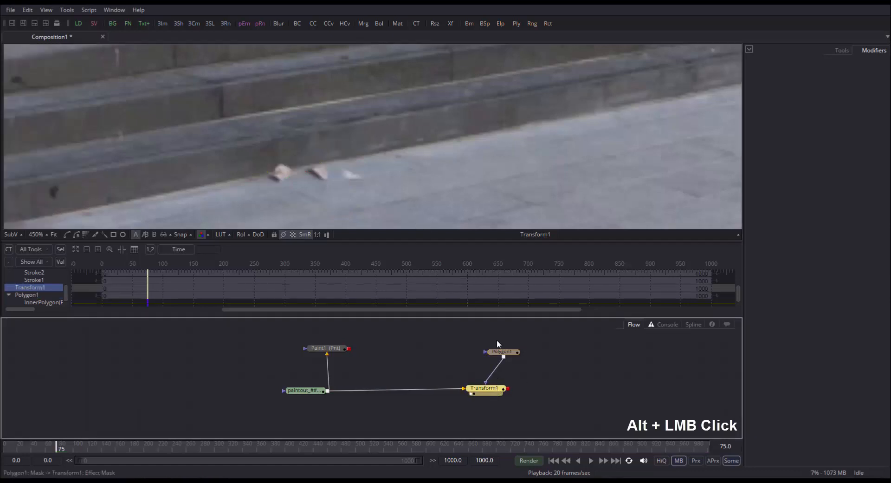
pyautogui.moveTo(439, 195)
pyautogui.mouseDown()
pyautogui.moveTo(442, 173)
pyautogui.moveTo(465, 179)
pyautogui.mouseUp()
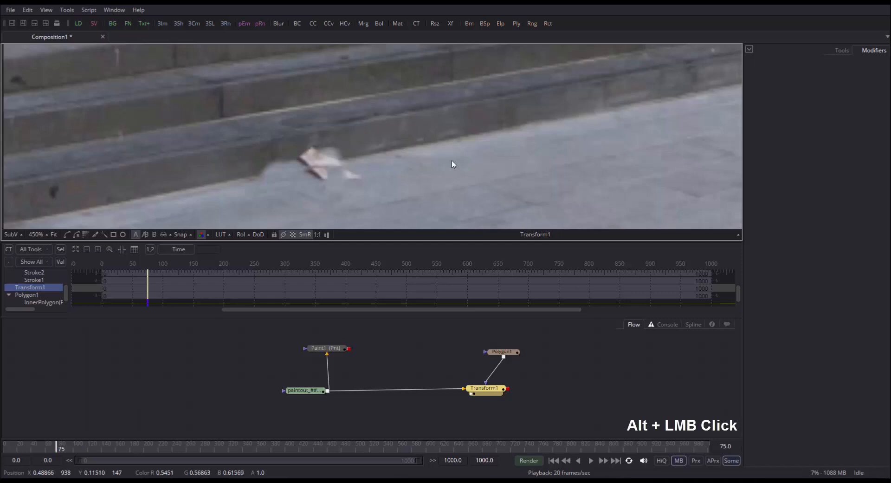
pyautogui.moveTo(455, 162); pyautogui.dragTo(436, 167)
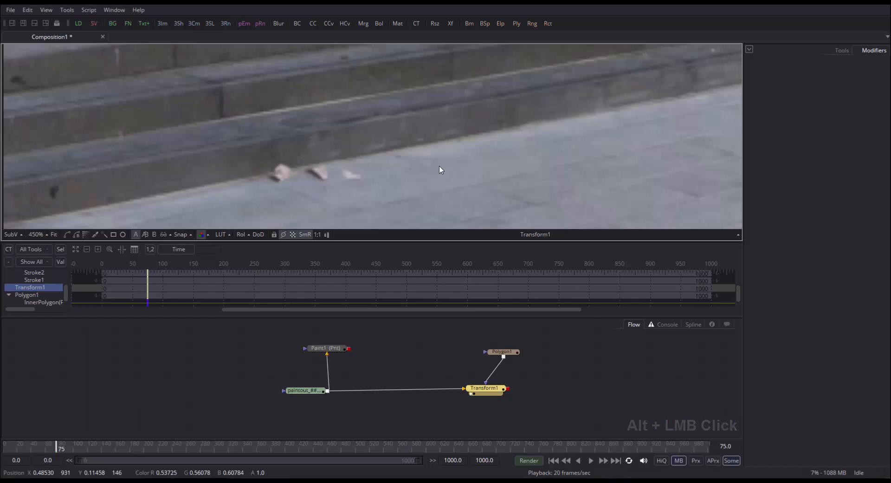
pyautogui.moveTo(441, 170); pyautogui.dragTo(466, 179)
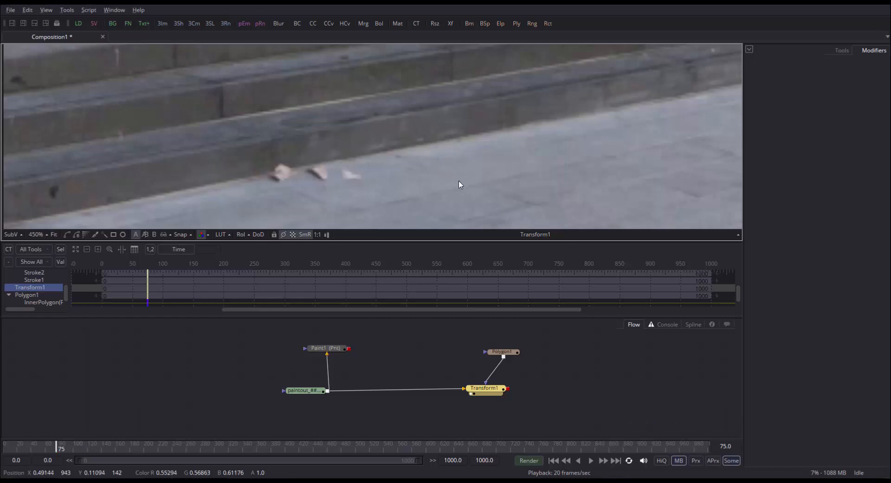
# Delete the Transform1 and Polygon1 nodes, and bring Paint1 into the viewer and beside the loader node.
pyautogui.click(529, 408)
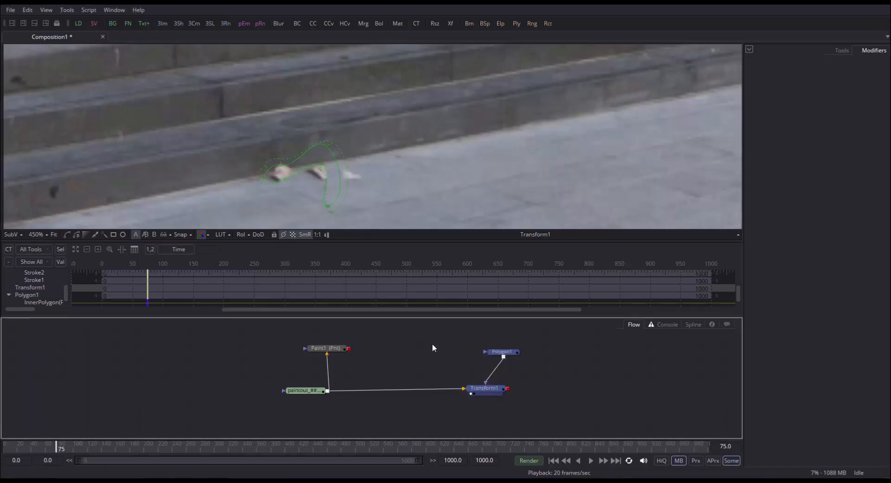
pyautogui.press('Delete')
pyautogui.moveTo(336, 348)
pyautogui.mouseDown()
pyautogui.moveTo(394, 400)
pyautogui.moveTo(398, 233)
pyautogui.mouseUp()
pyautogui.moveTo(331, 353); pyautogui.dragTo(375, 382)
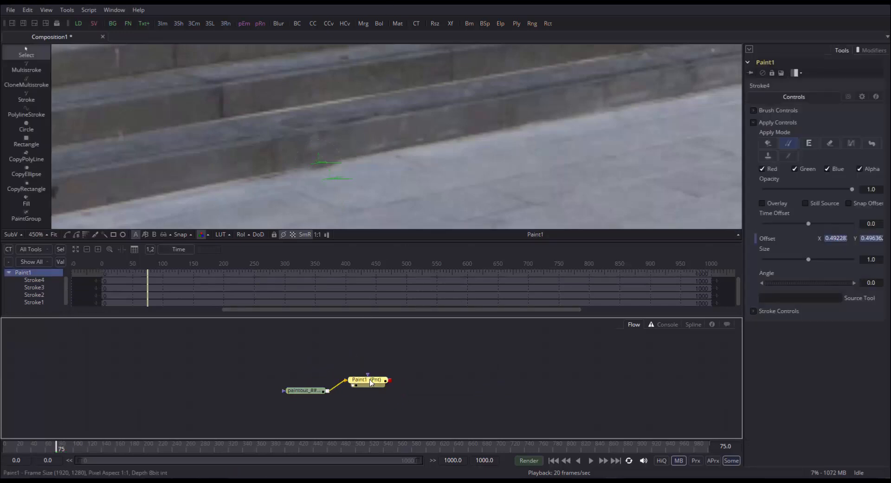
# Adjust the clone offset of Stroke4 in Paint1 to about X 0.4919, Y 0.4979 so the kerb edge lines up.
pyautogui.click(54, 280)
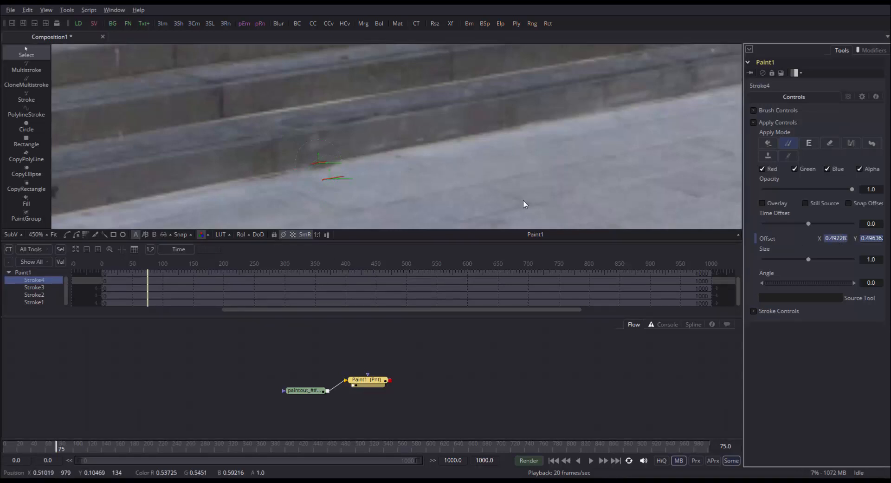
pyautogui.click(880, 51)
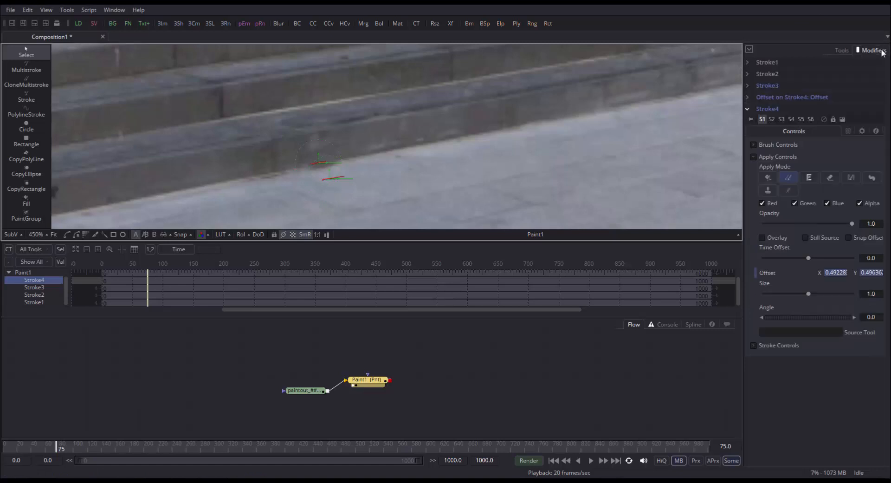
pyautogui.click(791, 98)
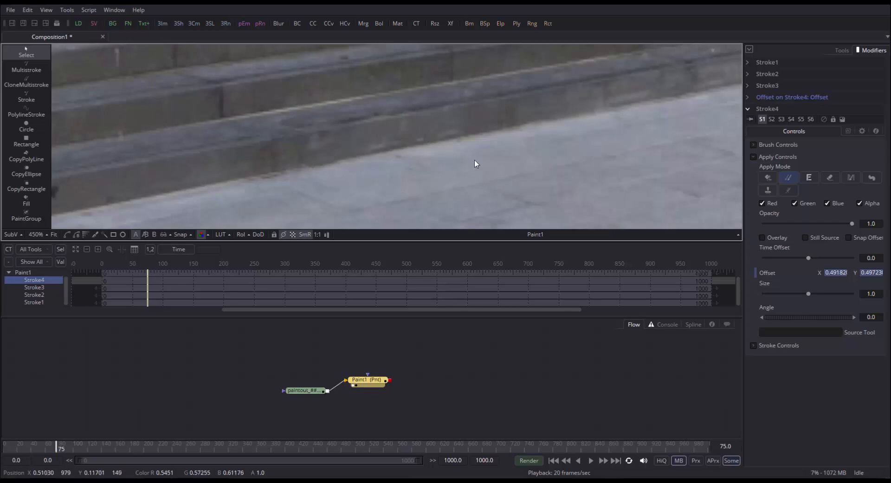
pyautogui.click(779, 97)
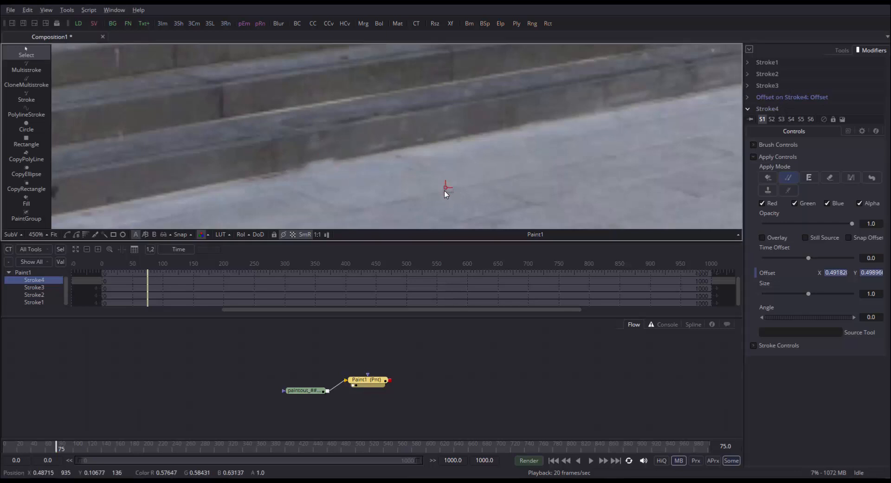
pyautogui.moveTo(443, 191); pyautogui.dragTo(447, 191)
pyautogui.keyDown('alt'); pyautogui.click(423, 198); pyautogui.keyUp('alt')
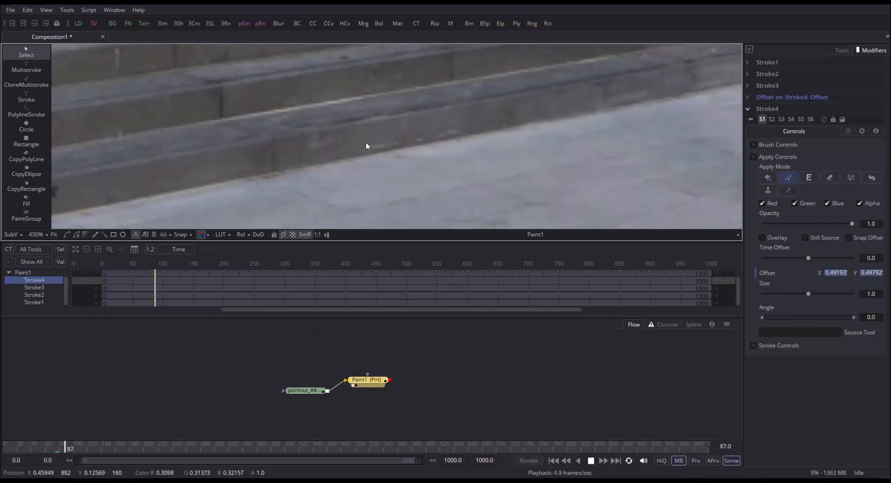
# Stop playback and step through frames 83 to 88 to examine the cloned area where pedestrians pass in front.
pyautogui.click(65, 449)
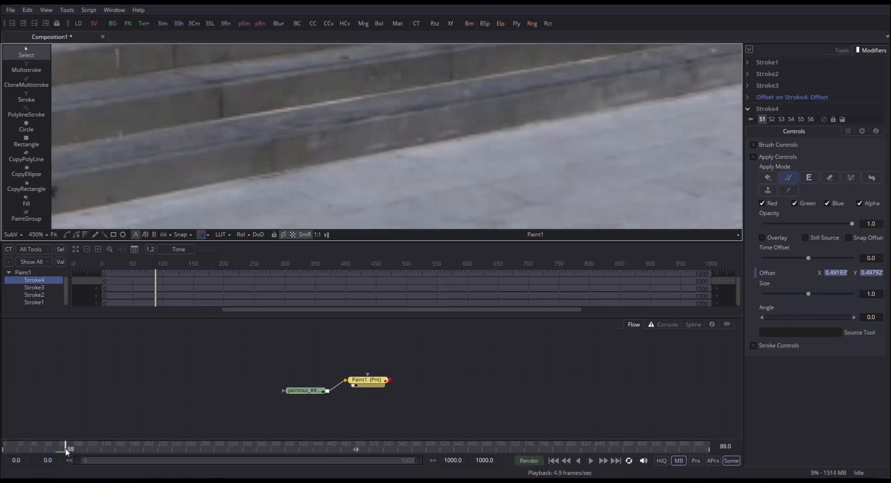
pyautogui.moveTo(65, 449); pyautogui.dragTo(63, 450)
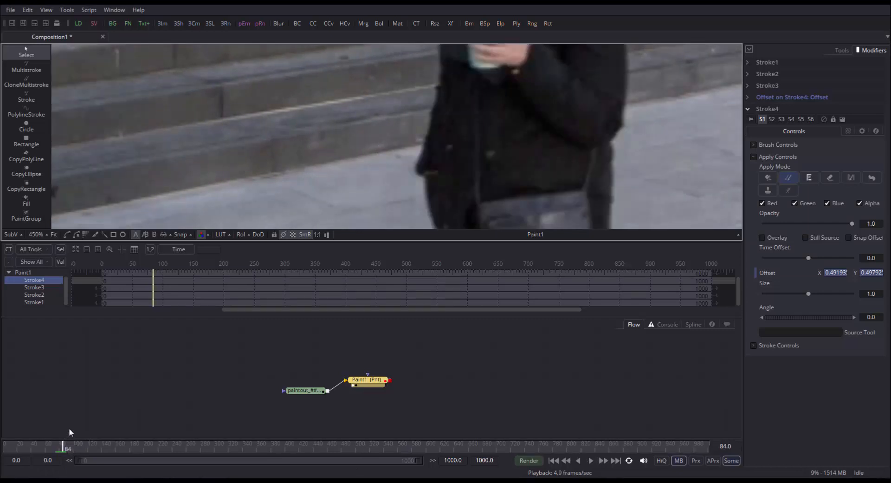
pyautogui.press('Left')
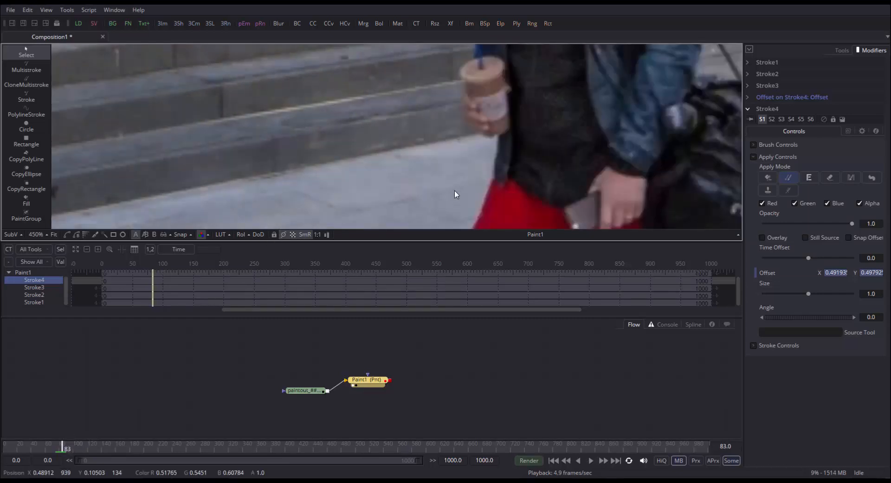
pyautogui.press('Right')
pyautogui.press('Right')
pyautogui.press('Right')
pyautogui.press('Right')
pyautogui.press('Right')
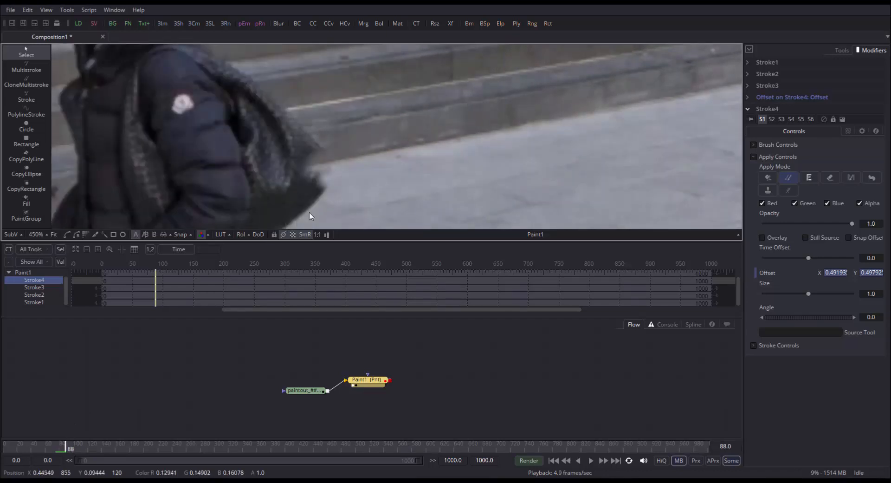
# Add a second Paint node after Paint1, show it in the viewer, and choose the Stroke tool for it.
pyautogui.moveTo(380, 380); pyautogui.dragTo(408, 383)
pyautogui.hotkey('shift', 'space')
pyautogui.write('pol')
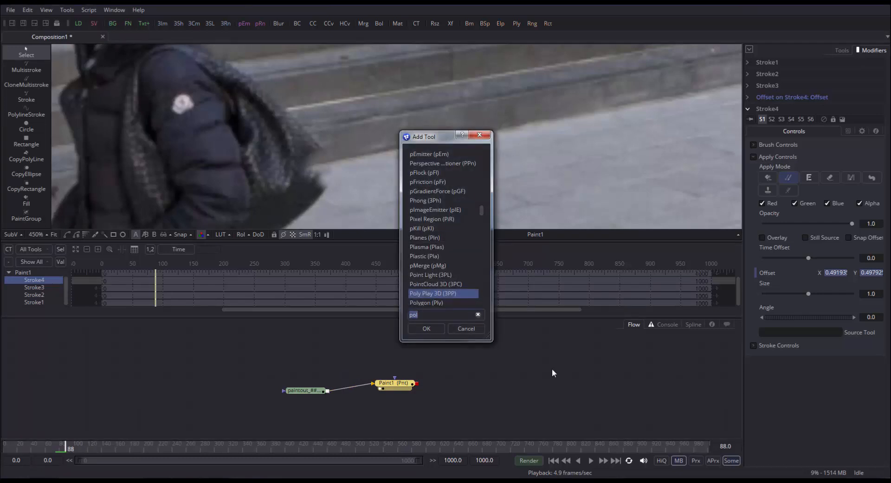
pyautogui.write('paint')
pyautogui.press('Return')
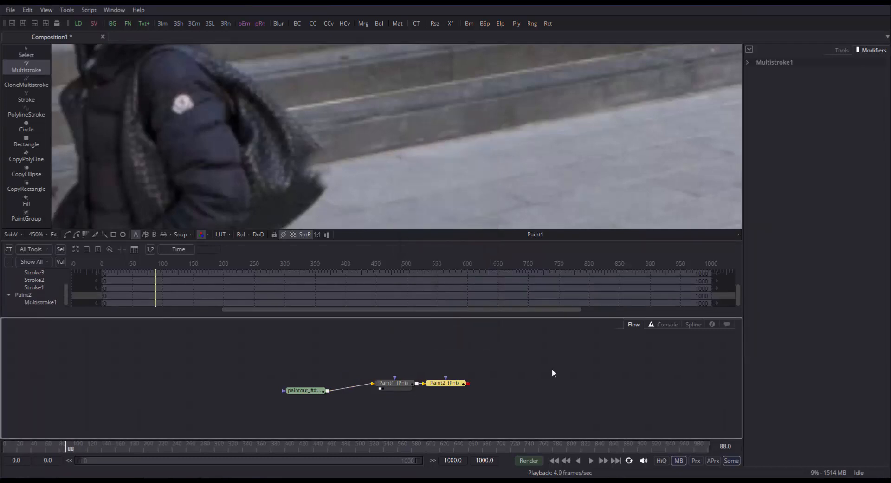
pyautogui.moveTo(465, 381); pyautogui.dragTo(403, 119)
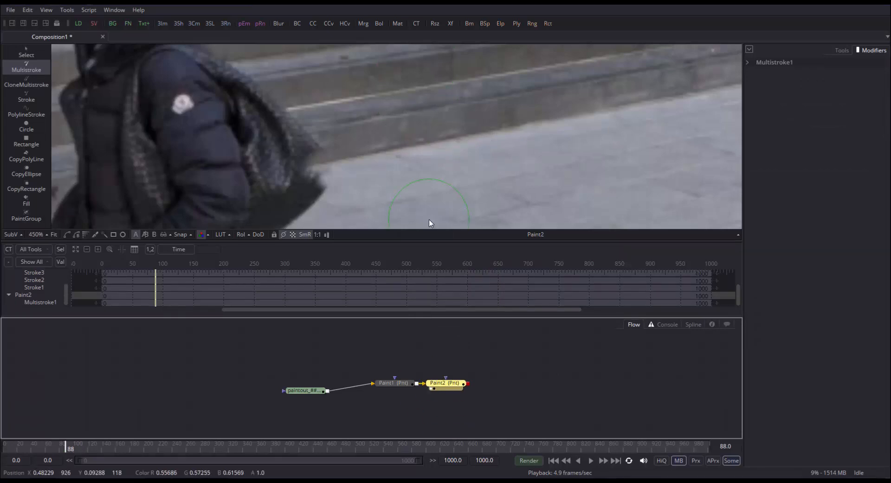
pyautogui.click(420, 161)
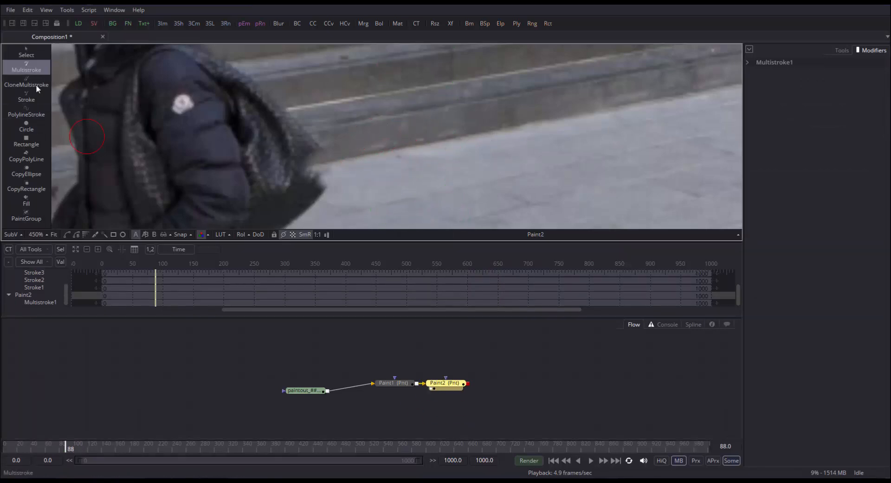
pyautogui.click(445, 383)
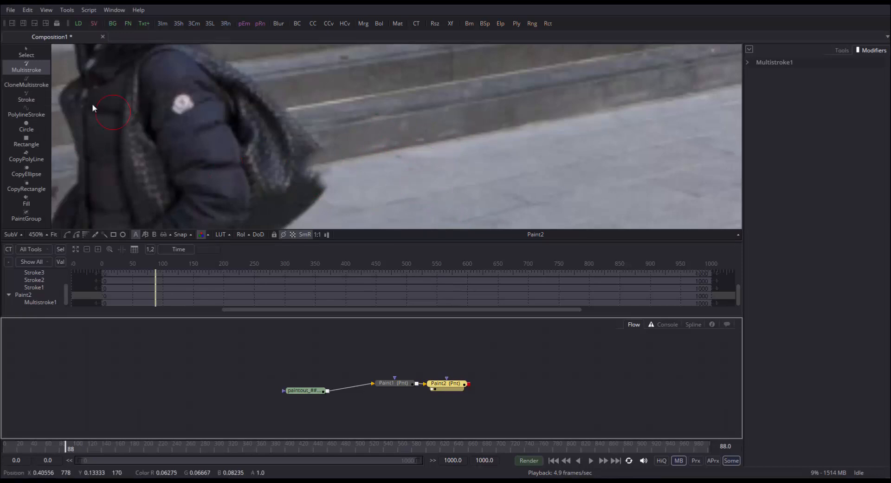
pyautogui.click(24, 98)
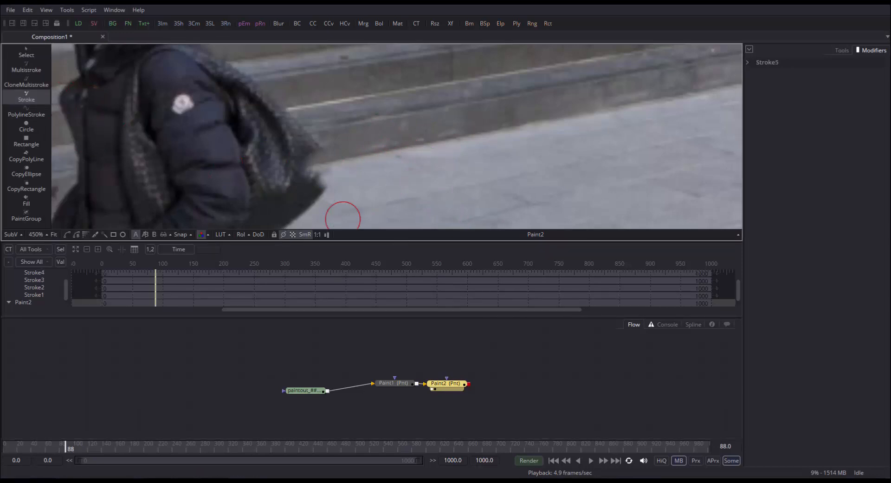
pyautogui.click(842, 50)
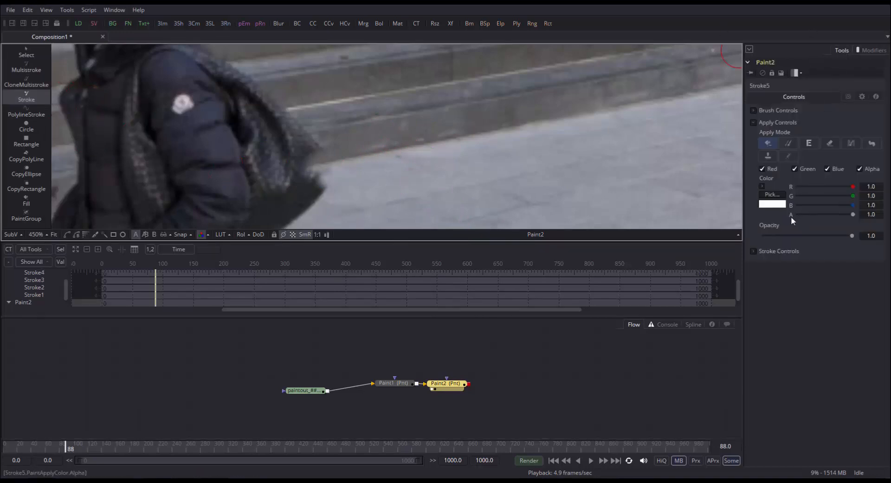
# Rename the Paint2 node revealpaint and set its stroke's apply mode to Clone.
pyautogui.moveTo(460, 385); pyautogui.dragTo(491, 387)
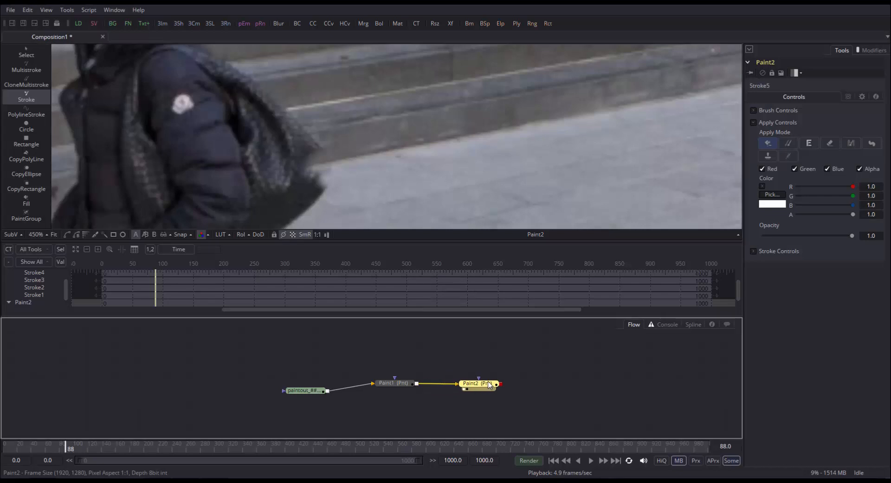
pyautogui.press('F2')
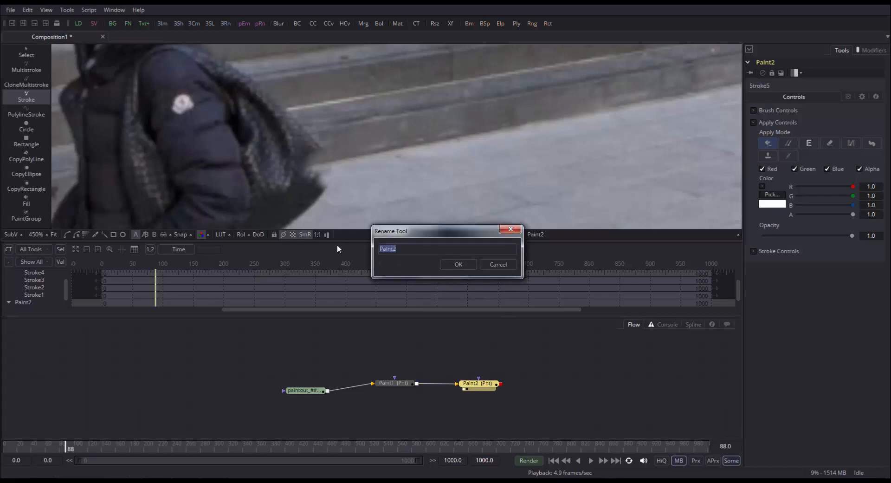
pyautogui.write('reveal paint')
pyautogui.press('Return')
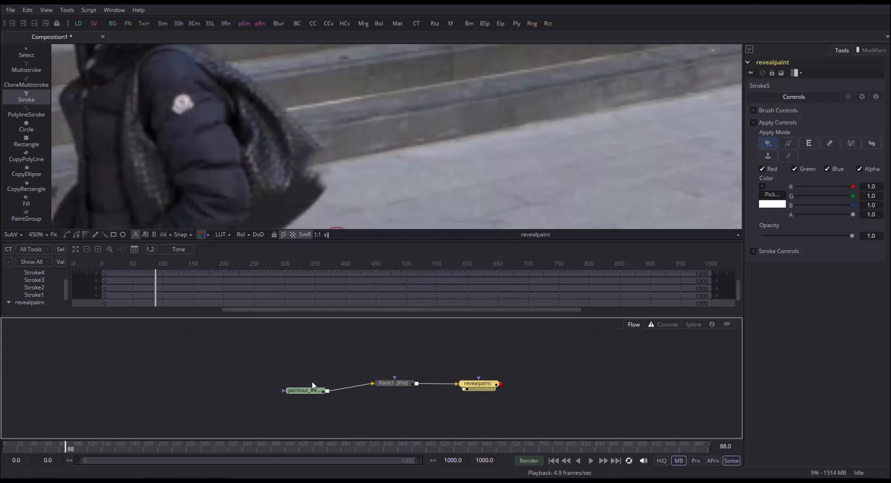
pyautogui.click(755, 251)
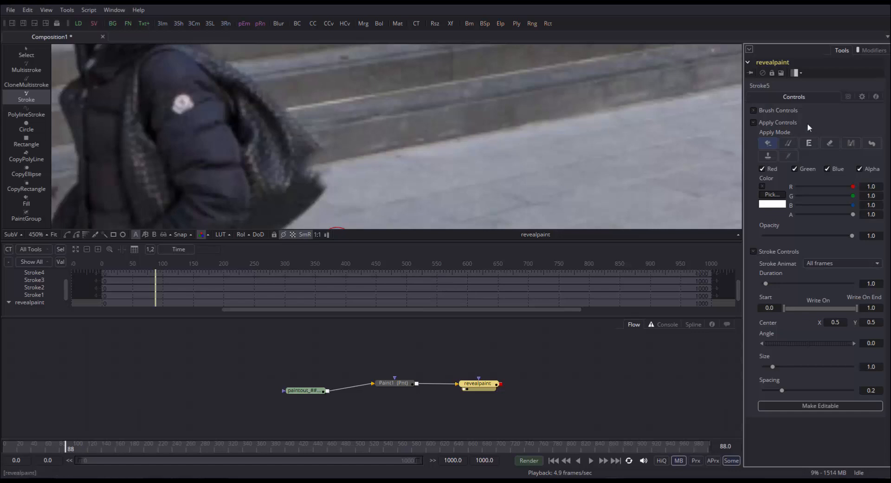
pyautogui.click(788, 143)
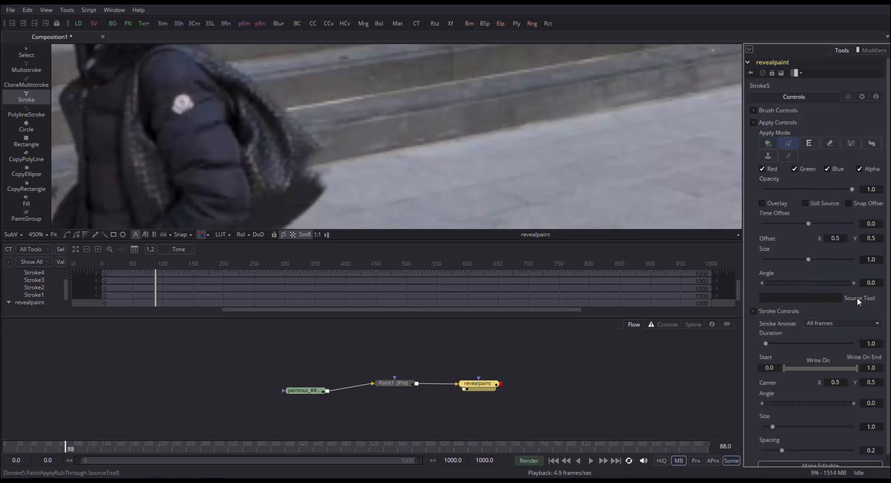
pyautogui.click(834, 298)
pyautogui.rightClick(822, 299)
pyautogui.press('Escape')
pyautogui.write('zxczcz')
pyautogui.press('BackSpace')
pyautogui.press('BackSpace')
pyautogui.press('BackSpace')
pyautogui.press('BackSpace')
pyautogui.press('BackSpace')
pyautogui.press('BackSpace')
# Copy the loader node's full name, Loader1: paintout_########.jpg, and paste it as the Source Tool of the revealpaint stroke.
pyautogui.click(311, 393)
pyautogui.press('F2')
pyautogui.hotkey('ctrl', 'c')
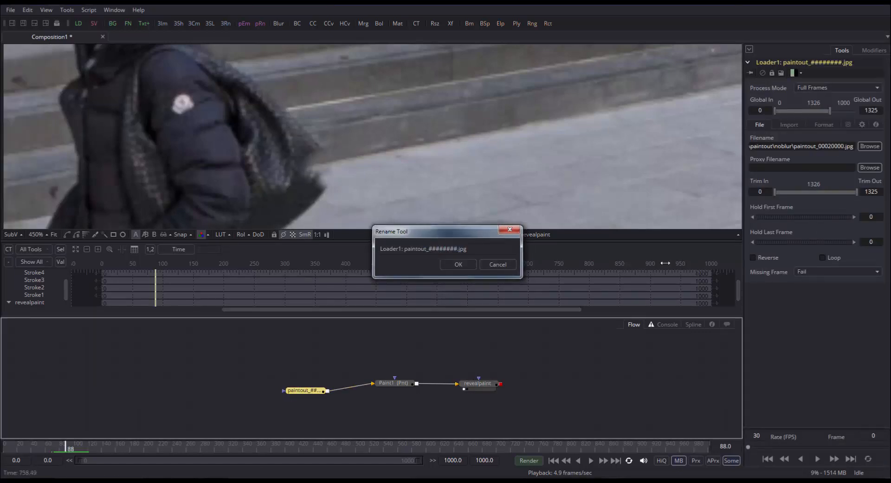
pyautogui.click(471, 265)
pyautogui.click(487, 383)
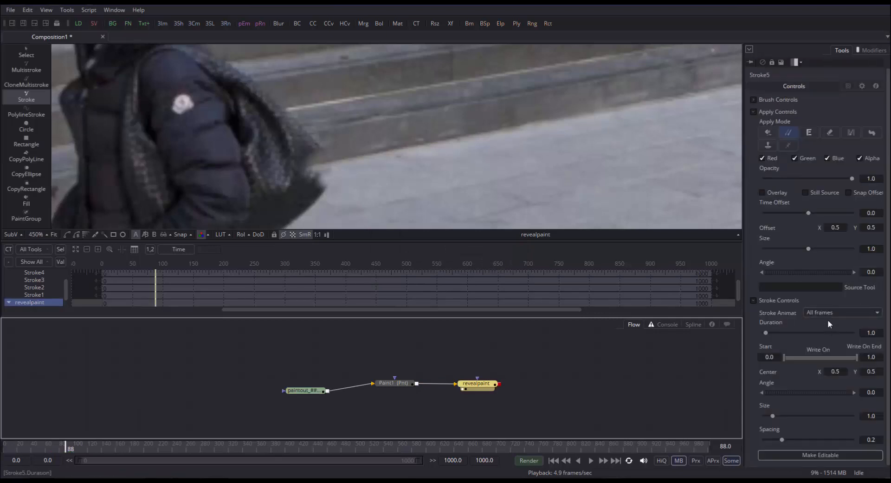
pyautogui.click(808, 287)
pyautogui.hotkey('ctrl', 'v')
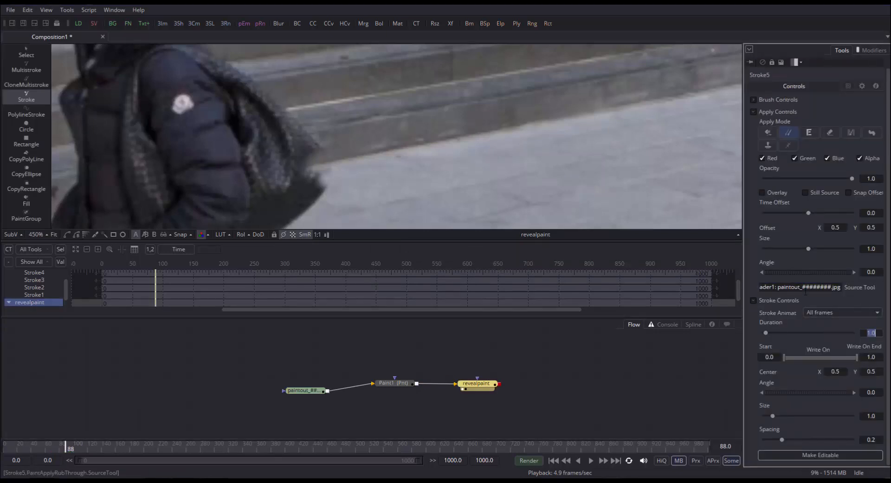
# Show the loader's original footage in the viewer to compare the bag's edge, and return the view to revealpaint.
pyautogui.tripleClick(794, 288)
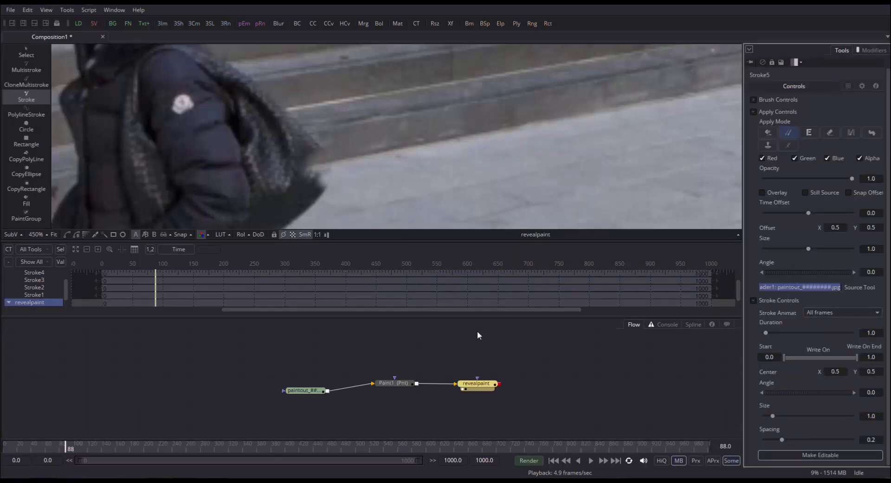
pyautogui.click(311, 393)
pyautogui.press('1')
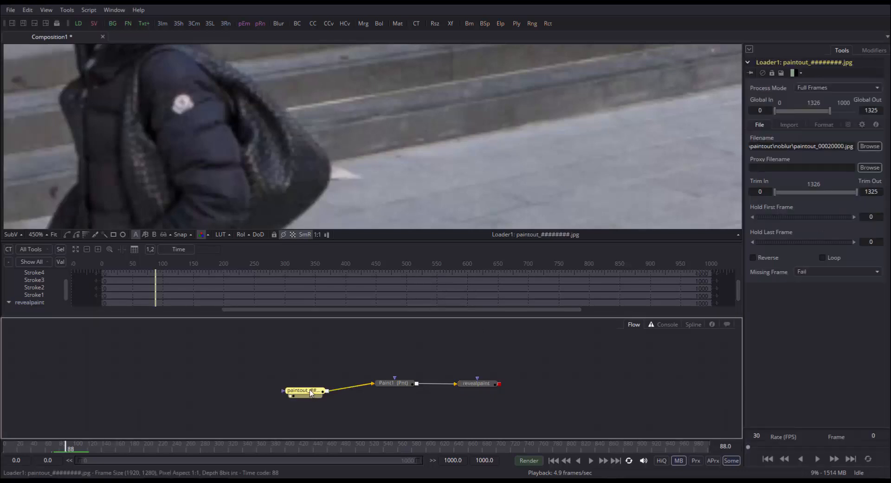
pyautogui.click(483, 385)
pyautogui.press('1')
# Rename the loader node Plate.
pyautogui.click(317, 393)
pyautogui.press('F2')
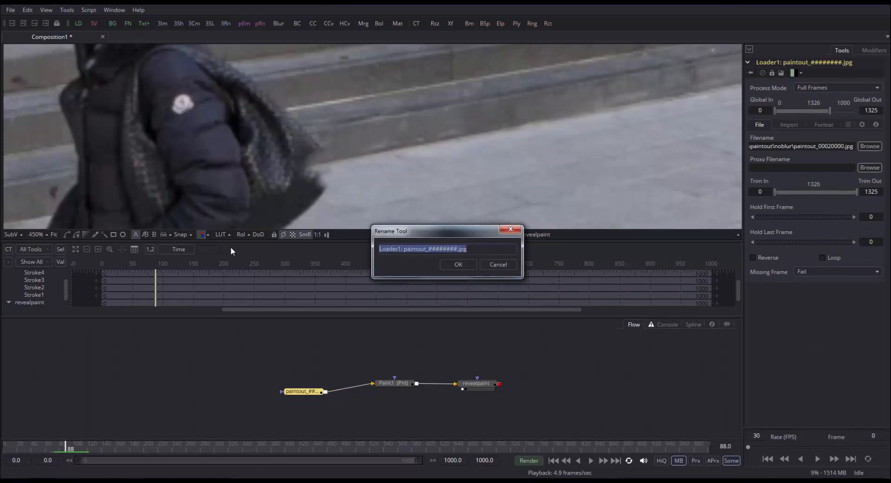
pyautogui.write('Im')
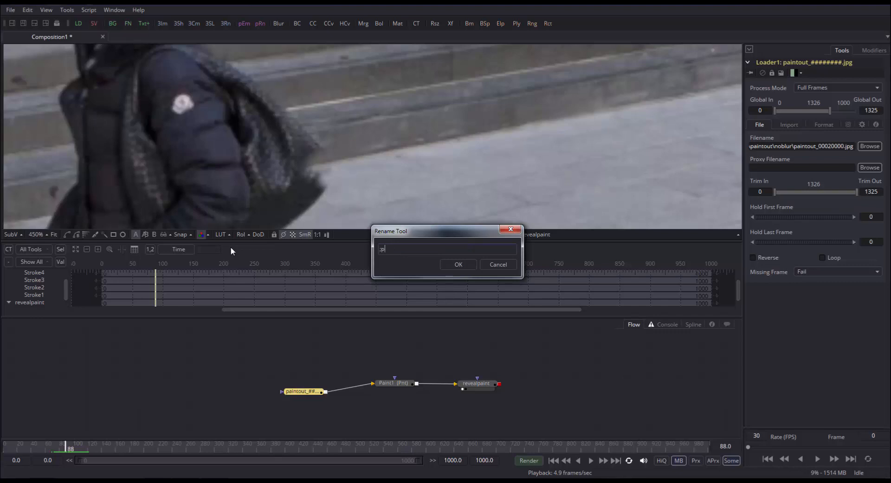
pyautogui.press('Return')
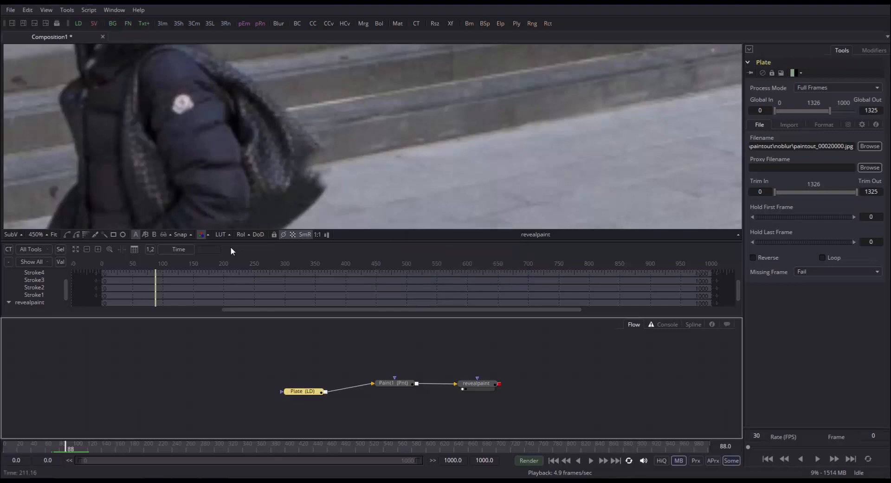
# Copy the loader's name, Plate, and paste it as the Source Tool of the revealpaint stroke.
pyautogui.press('F2')
pyautogui.hotkey('ctrl', 'c')
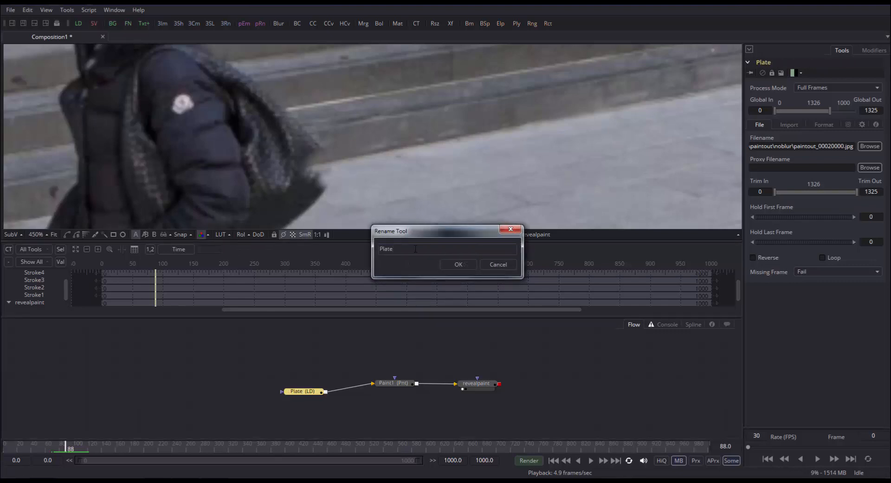
pyautogui.click(454, 267)
pyautogui.click(475, 385)
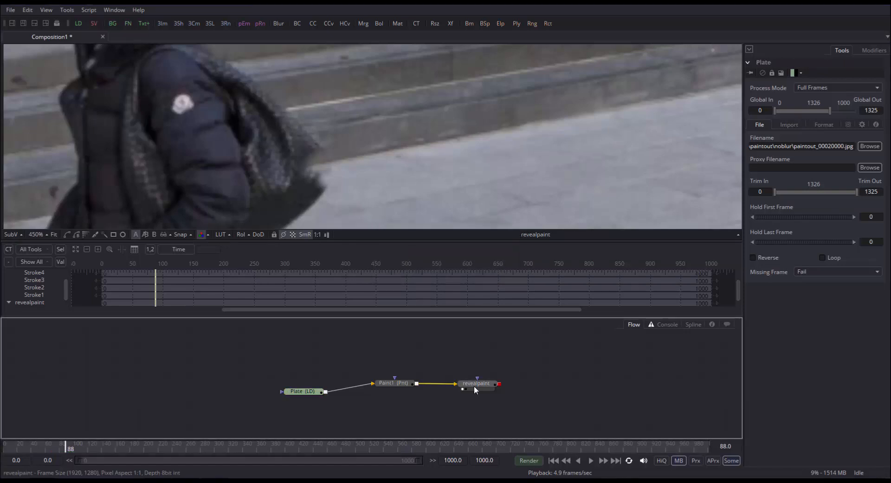
pyautogui.click(822, 288)
pyautogui.hotkey('ctrl', 'v')
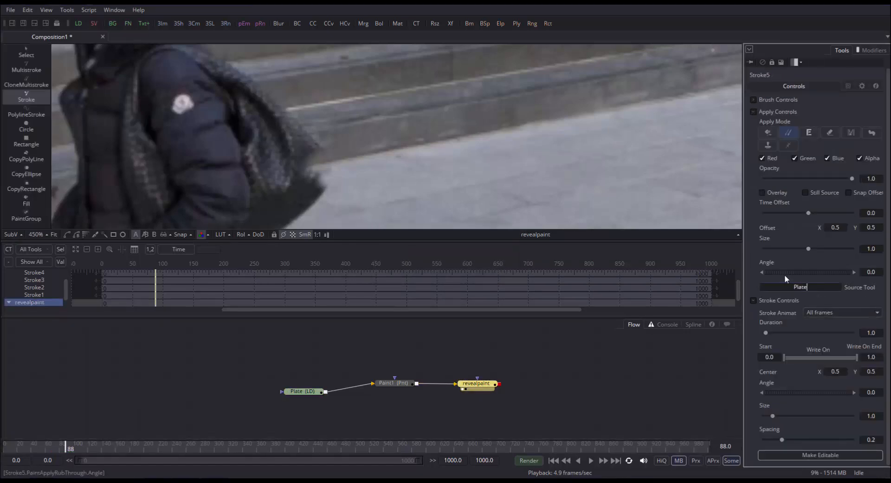
pyautogui.press('Tab')
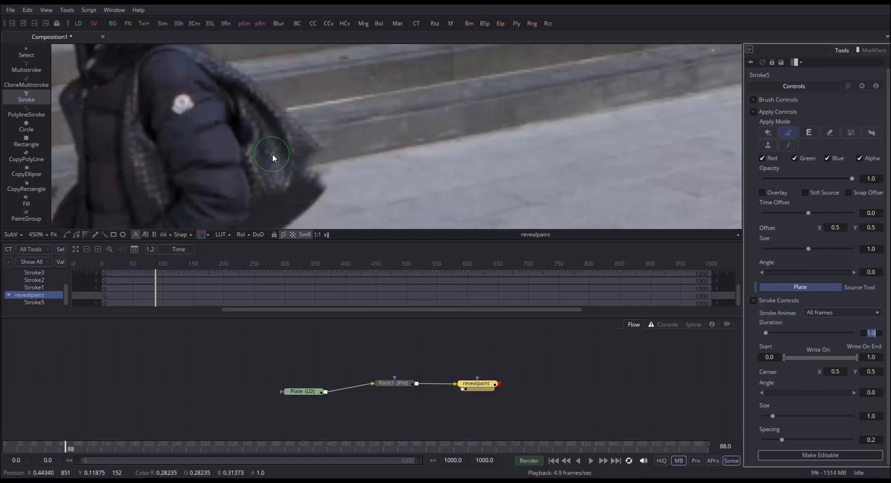
# Set the revealpaint stroke animation to Limited duration and paint over the bag's trailing edge at frame 88 to restore it.
pyautogui.moveTo(312, 169)
pyautogui.mouseDown()
pyautogui.moveTo(335, 172)
pyautogui.moveTo(306, 190)
pyautogui.moveTo(319, 179)
pyautogui.moveTo(313, 159)
pyautogui.moveTo(342, 185)
pyautogui.moveTo(313, 175)
pyautogui.mouseUp()
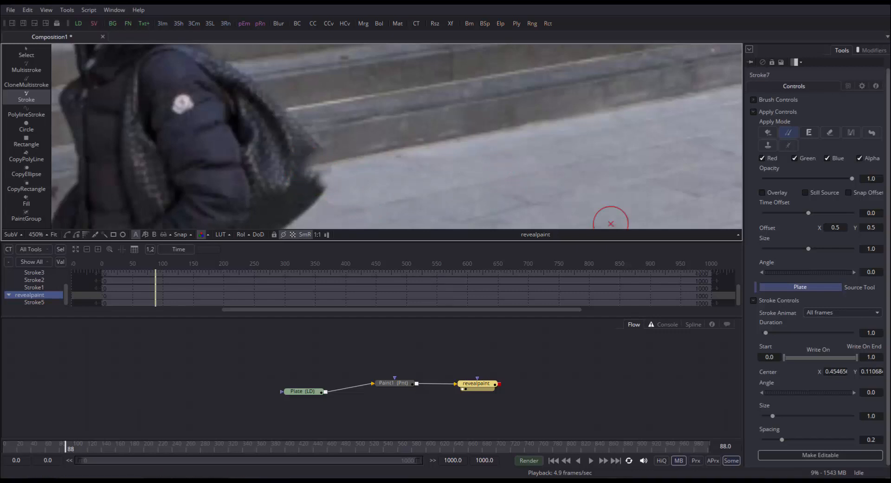
pyautogui.click(831, 314)
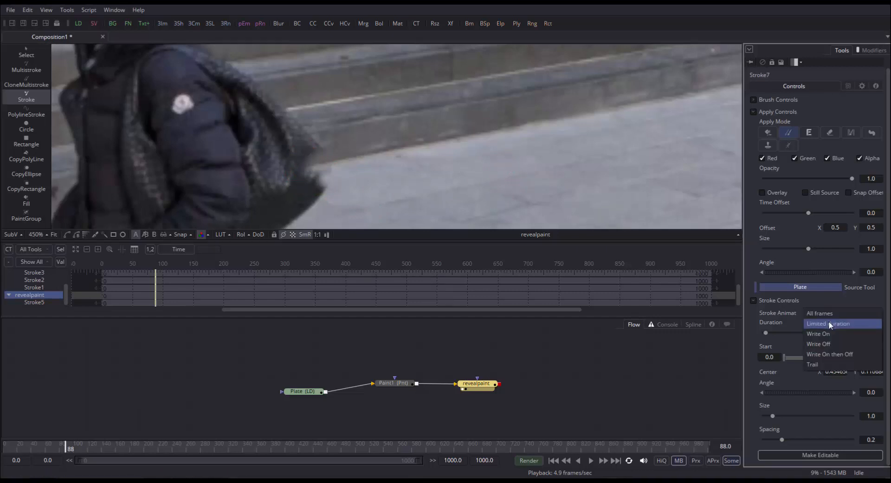
pyautogui.click(829, 323)
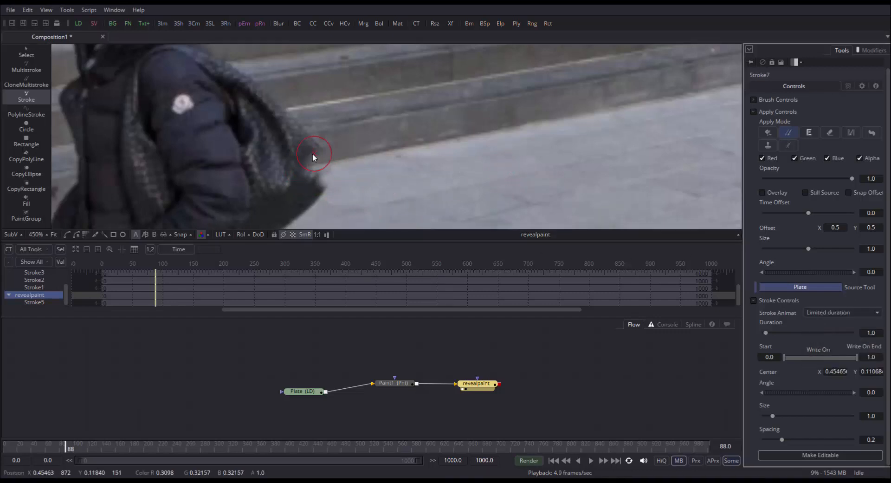
pyautogui.moveTo(314, 182)
pyautogui.mouseDown()
pyautogui.moveTo(316, 157)
pyautogui.moveTo(321, 180)
pyautogui.mouseUp()
# Enlarge the timeline area and collapse Paint1's strokes to bring revealpaint's strokes into view.
pyautogui.scroll(3, 274, 288)
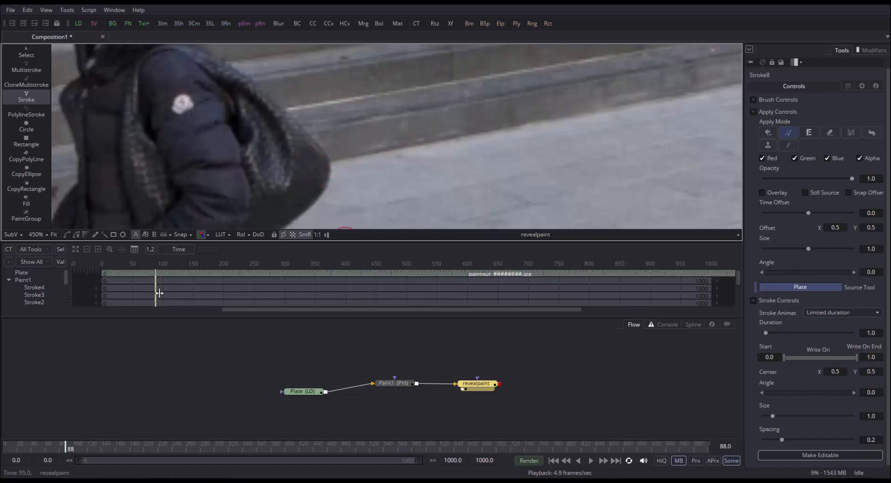
pyautogui.moveTo(275, 313)
pyautogui.mouseDown()
pyautogui.moveTo(278, 382)
pyautogui.moveTo(260, 365)
pyautogui.mouseUp()
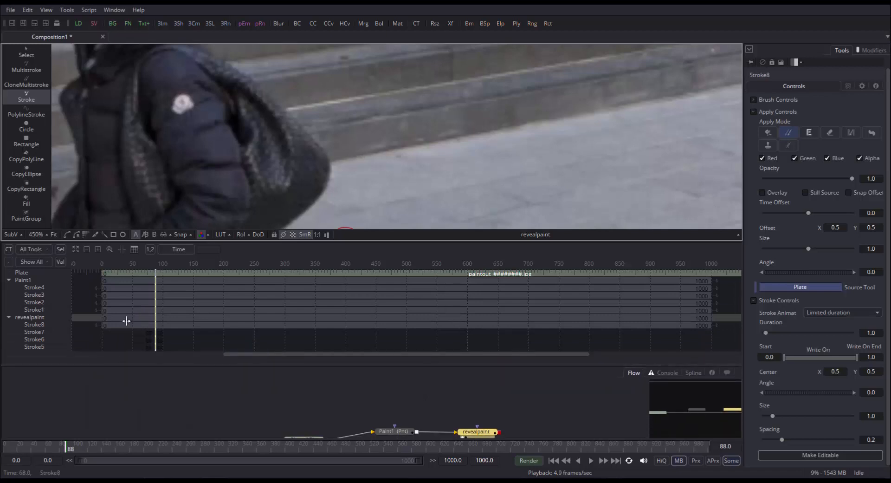
pyautogui.click(18, 280)
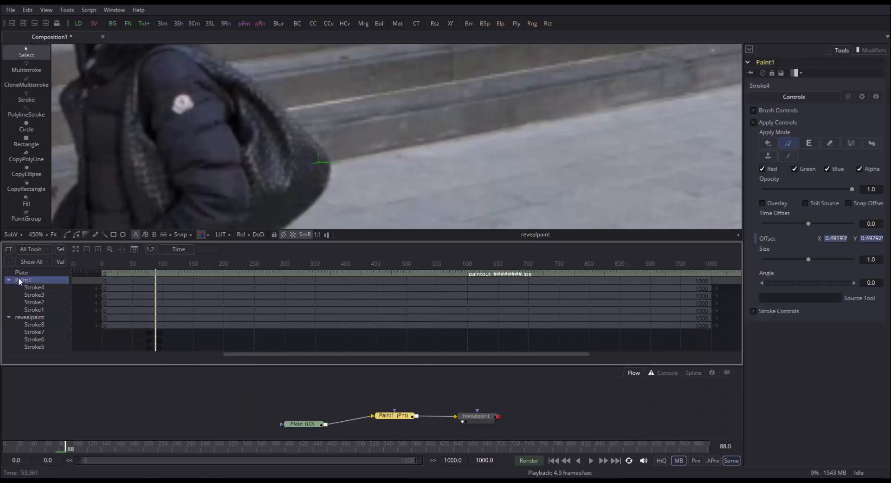
pyautogui.click(42, 317)
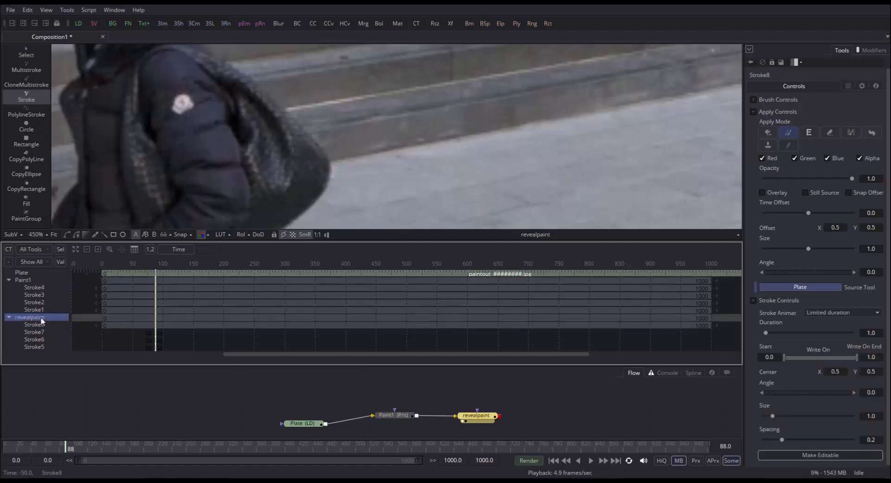
pyautogui.click(9, 281)
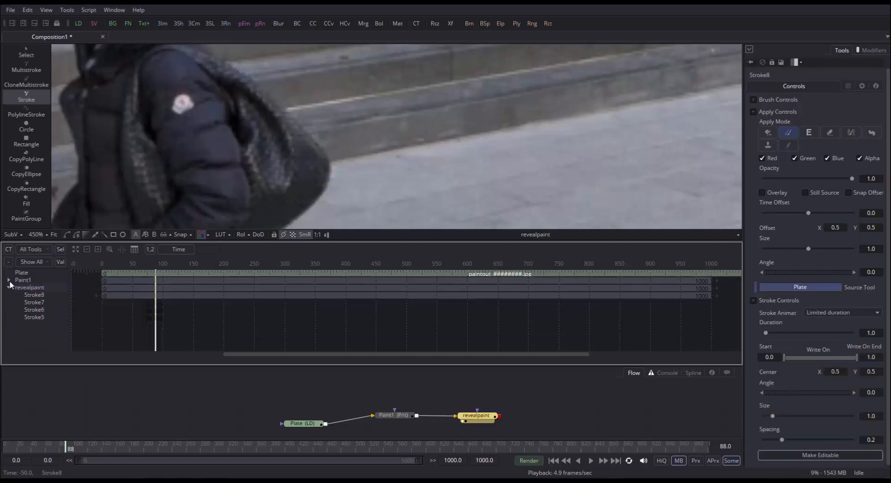
# Scrub the timeline between frames 77 and 88 to examine how long the reveal strokes last.
pyautogui.scroll(3, 191, 325)
pyautogui.hscroll(-5, 345, 332)
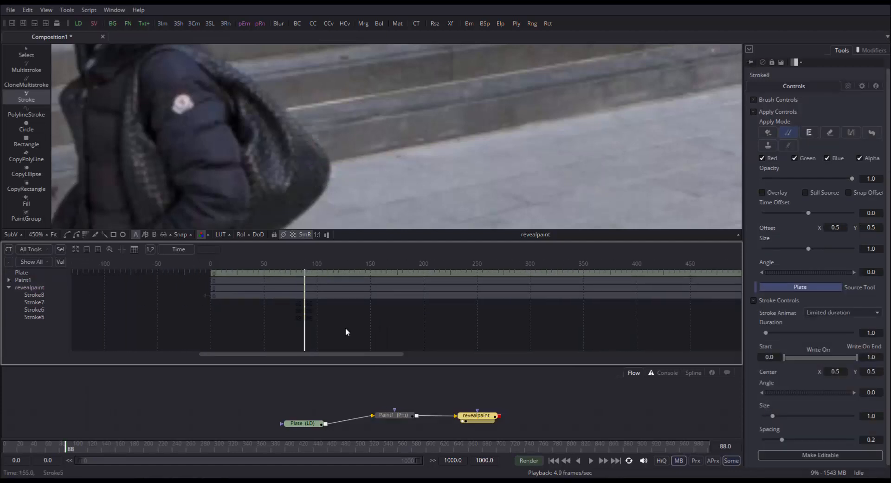
pyautogui.moveTo(307, 335); pyautogui.dragTo(298, 340)
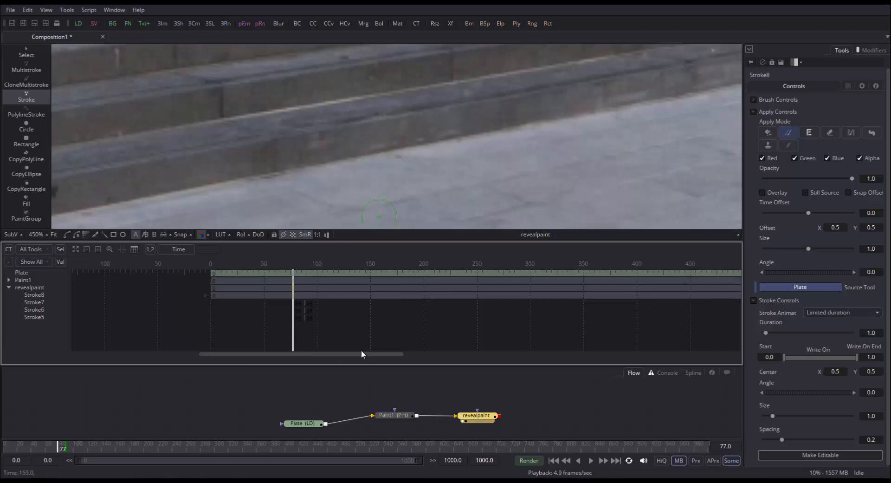
pyautogui.hscroll(3, 313, 288)
pyautogui.click(185, 321)
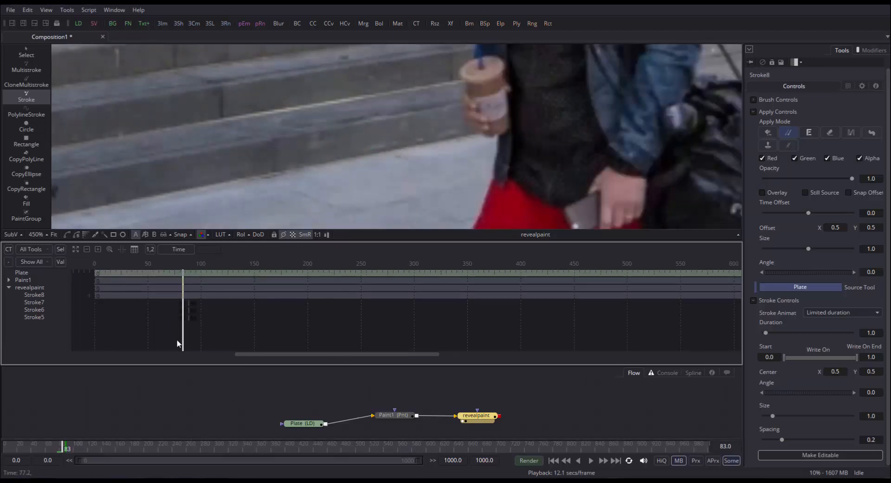
pyautogui.moveTo(182, 339); pyautogui.dragTo(189, 337)
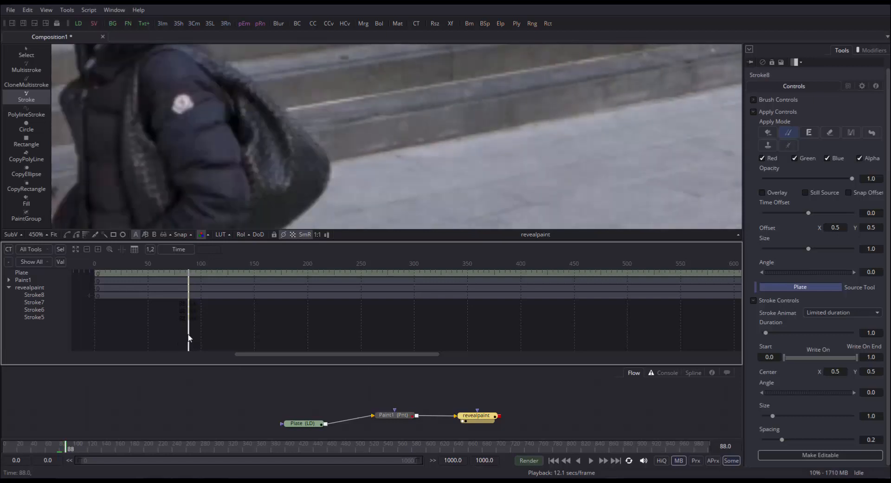
# Move revealpaint closer to Paint1 and add another Paint node after it.
pyautogui.click(481, 414)
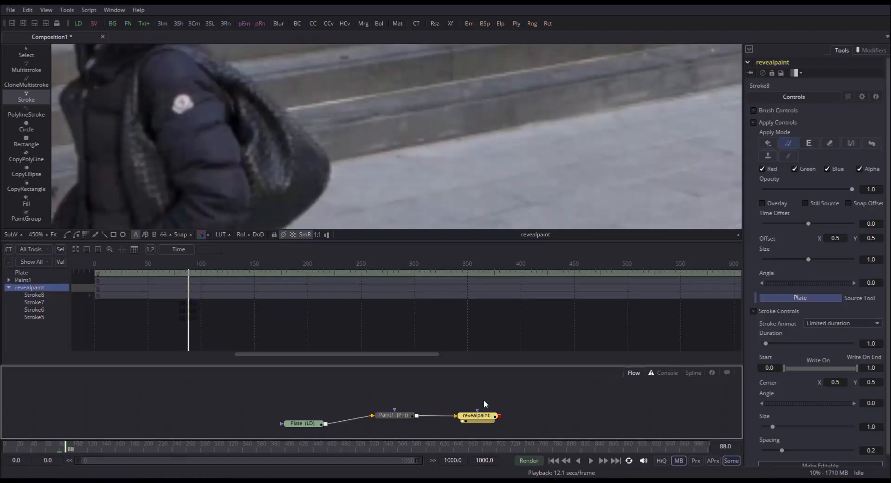
pyautogui.hotkey('shift', 'space')
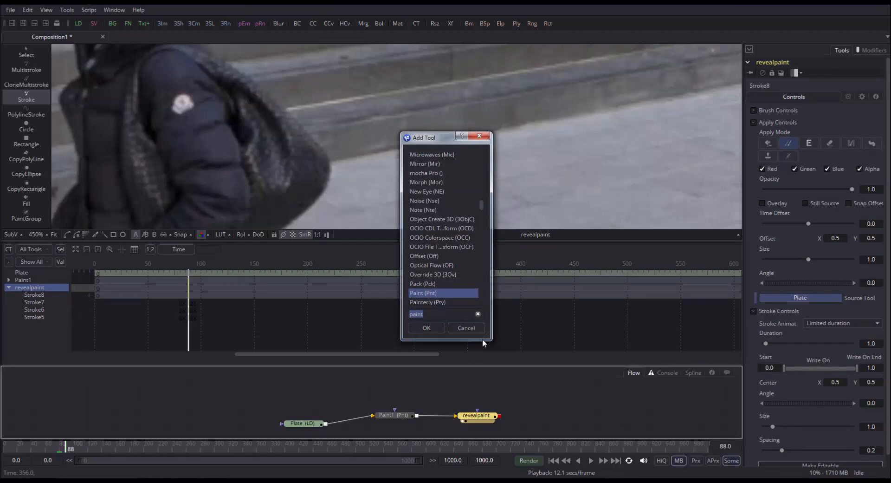
pyautogui.press('Escape')
pyautogui.moveTo(477, 416); pyautogui.dragTo(454, 414)
pyautogui.hotkey('shift', 'space')
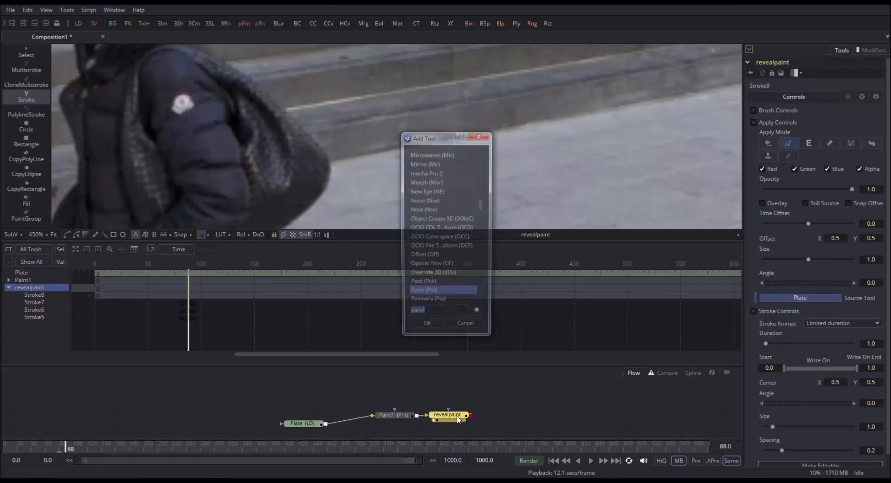
pyautogui.press('Return')
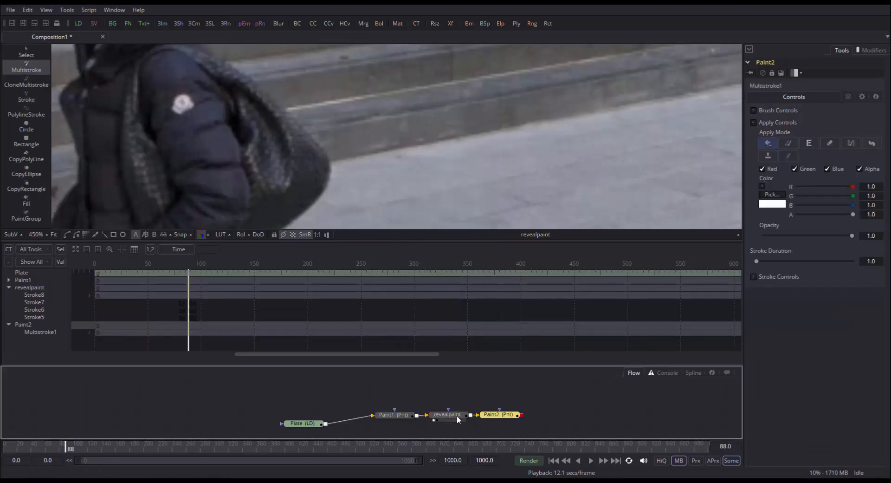
# Rename the new Paint node Time_offset_paint.
pyautogui.press('F2')
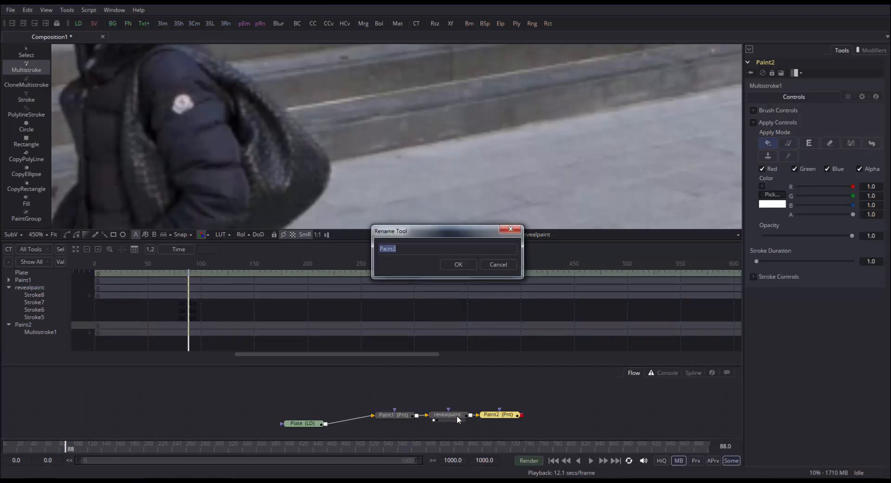
pyautogui.write('t')
pyautogui.press('BackSpace')
pyautogui.press('BackSpace')
pyautogui.press('BackSpace')
pyautogui.press('BackSpace')
pyautogui.press('BackSpace')
pyautogui.press('BackSpace')
pyautogui.press('BackSpace')
pyautogui.press('BackSpace')
pyautogui.write('fset_paint')
pyautogui.press('Return')
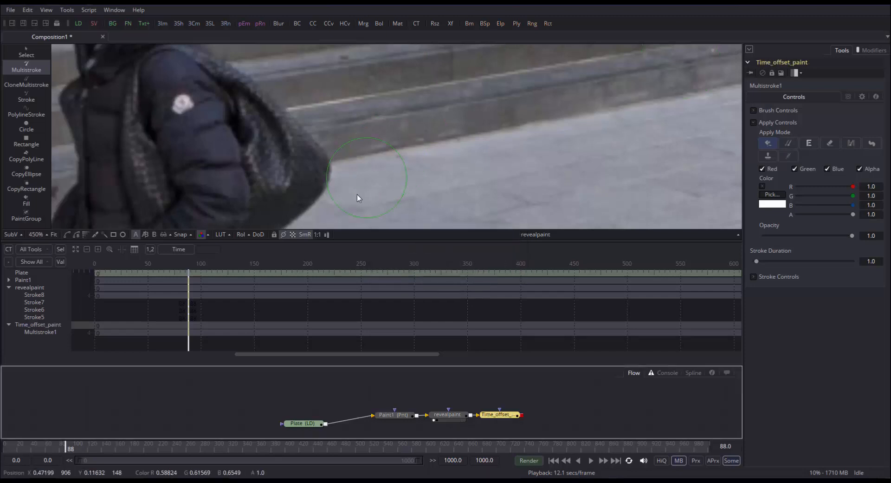
# Set the Time_offset_paint multistroke's apply mode to Clone and its time offset to about -9.16.
pyautogui.click(328, 174)
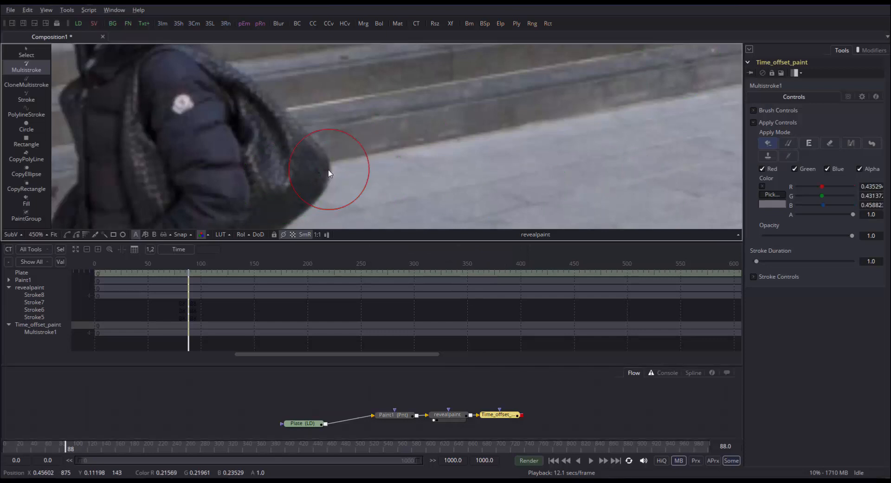
pyautogui.click(788, 144)
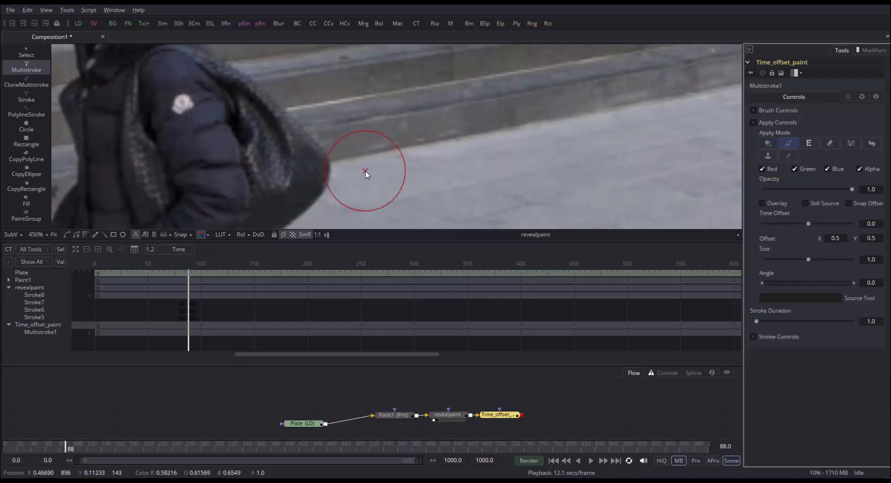
pyautogui.keyDown('alt'); pyautogui.click(333, 172); pyautogui.keyUp('alt')
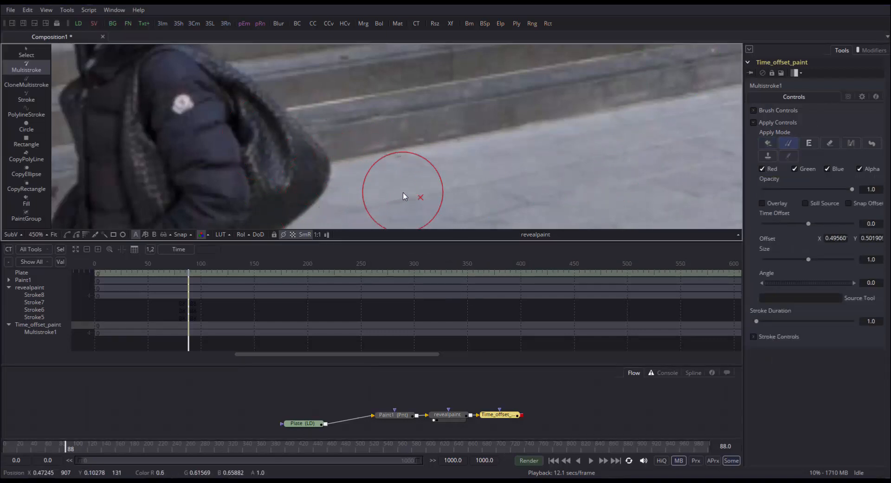
pyautogui.click(787, 297)
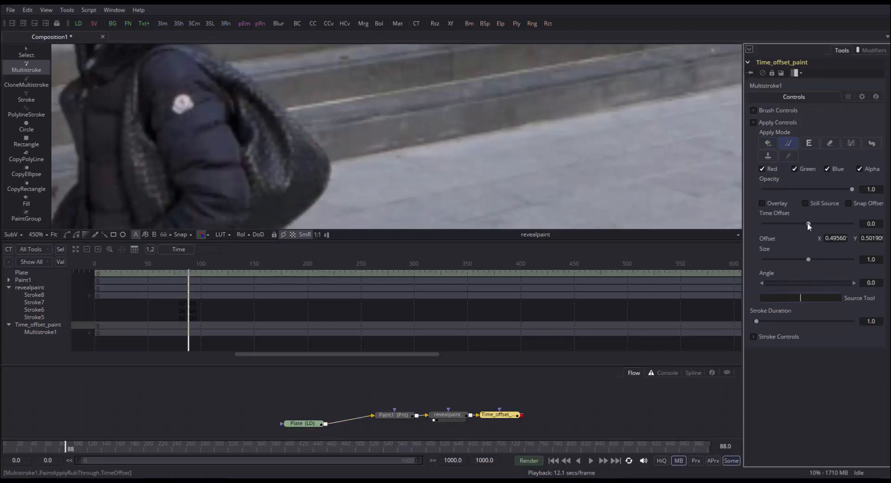
pyautogui.moveTo(808, 223); pyautogui.dragTo(767, 224)
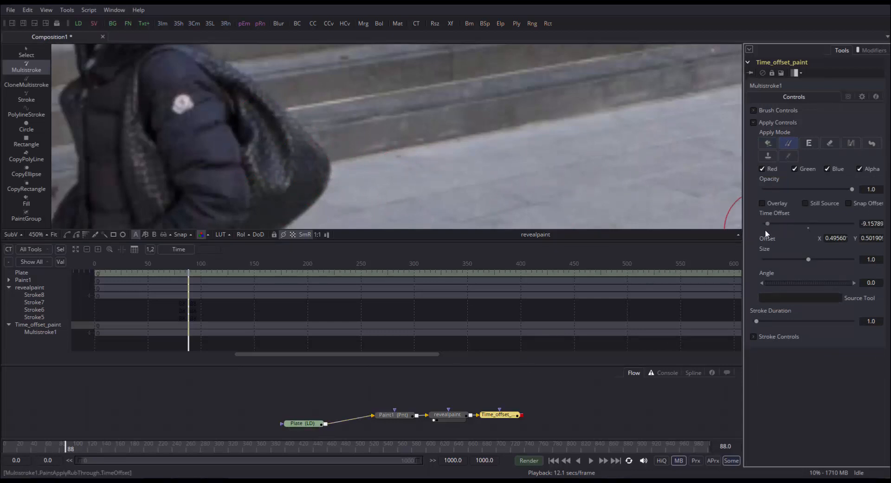
# Try a time-offset clone stroke from the bag's edge, show Time_offset_paint in the viewer, and undo the stroke.
pyautogui.keyDown('alt'); pyautogui.click(328, 166); pyautogui.keyUp('alt')
pyautogui.moveTo(329, 166)
pyautogui.mouseDown()
pyautogui.moveTo(297, 157)
pyautogui.moveTo(322, 191)
pyautogui.moveTo(312, 205)
pyautogui.moveTo(334, 150)
pyautogui.mouseUp()
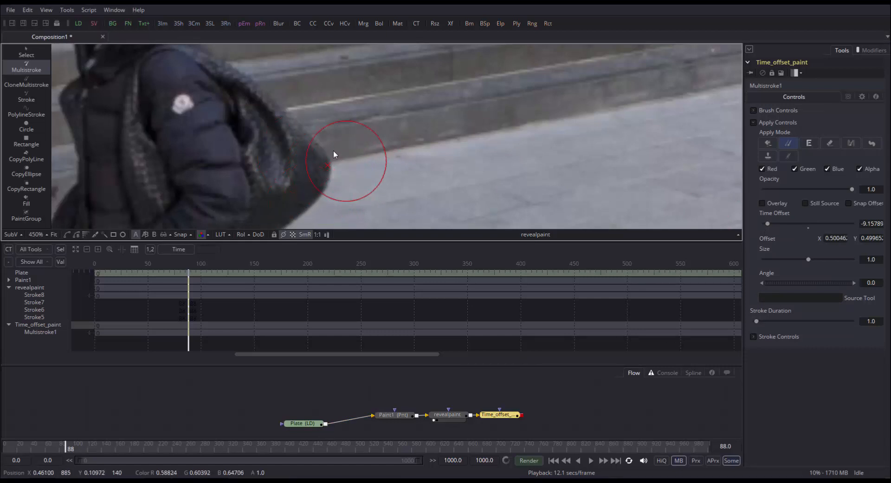
pyautogui.moveTo(503, 417); pyautogui.dragTo(392, 125)
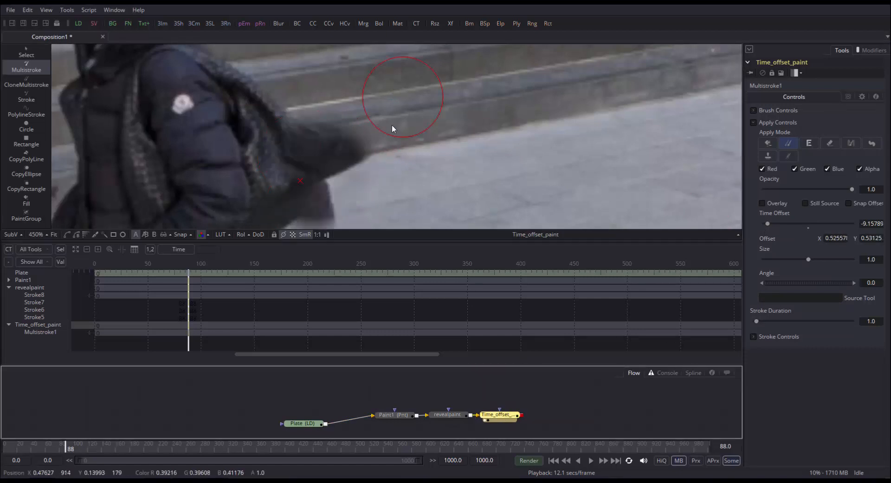
pyautogui.hotkey('ctrl', 'z')
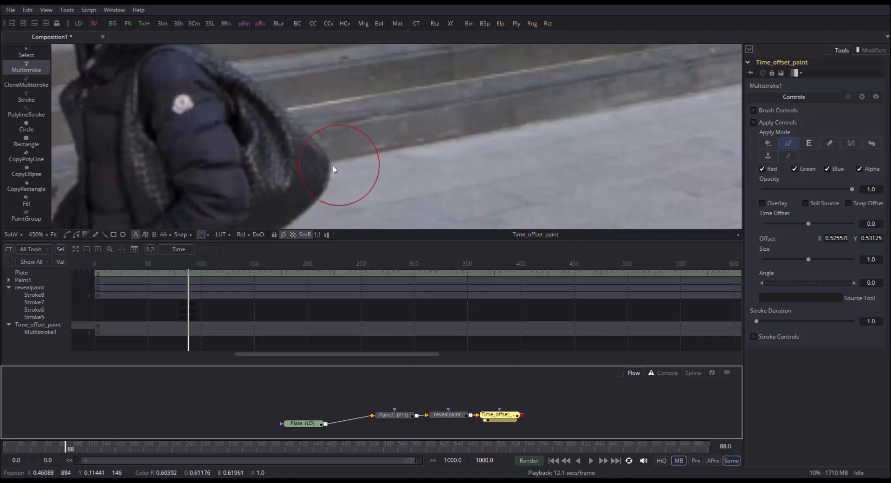
# Try cloning over the edge of the pedestrian's bag with the multistroke at a time offset of about -7.79.
pyautogui.keyDown('alt'); pyautogui.click(328, 167); pyautogui.keyUp('alt')
pyautogui.moveTo(329, 167)
pyautogui.mouseDown()
pyautogui.moveTo(307, 145)
pyautogui.moveTo(329, 179)
pyautogui.moveTo(305, 215)
pyautogui.mouseUp()
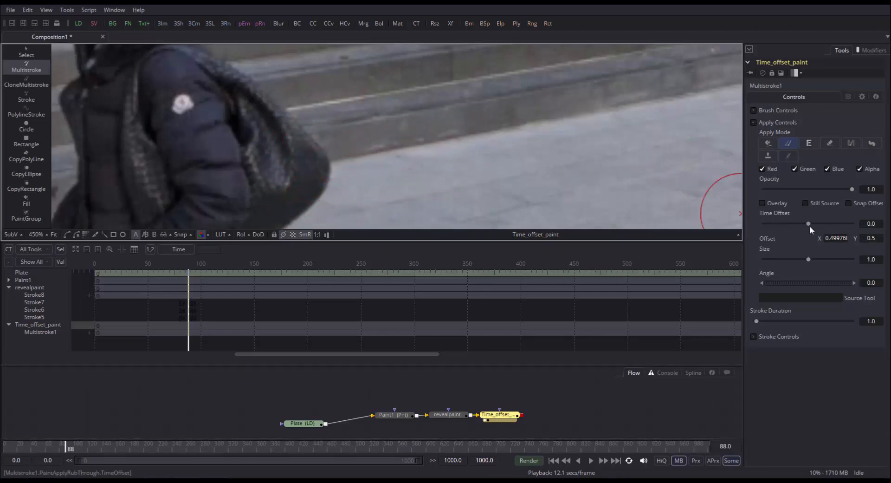
pyautogui.moveTo(808, 223); pyautogui.dragTo(774, 224)
pyautogui.keyDown('alt'); pyautogui.click(319, 159); pyautogui.keyUp('alt')
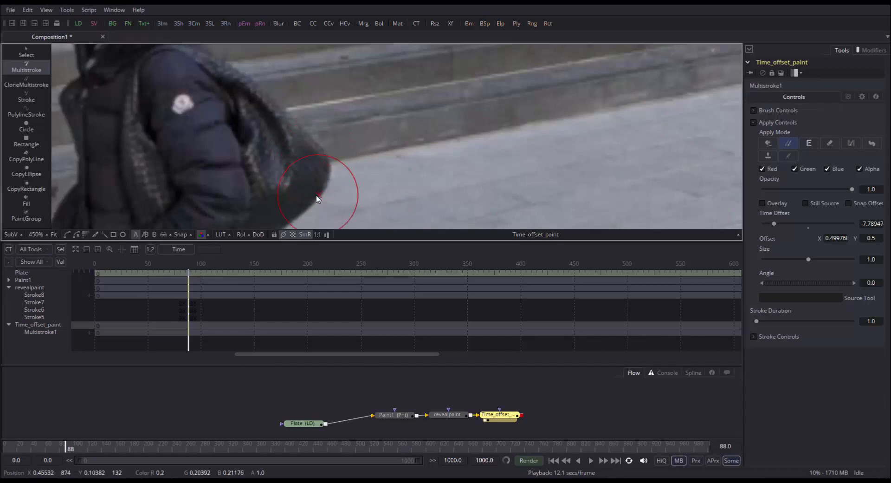
pyautogui.keyDown('alt'); pyautogui.click(330, 164); pyautogui.keyUp('alt')
pyautogui.moveTo(324, 172)
pyautogui.mouseDown()
pyautogui.moveTo(321, 149)
pyautogui.moveTo(309, 145)
pyautogui.moveTo(301, 171)
pyautogui.mouseUp()
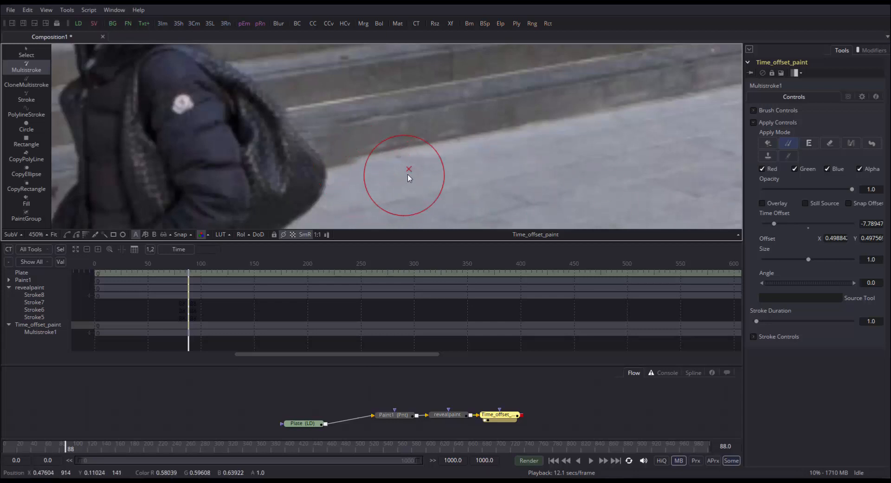
pyautogui.click(876, 54)
pyautogui.click(840, 50)
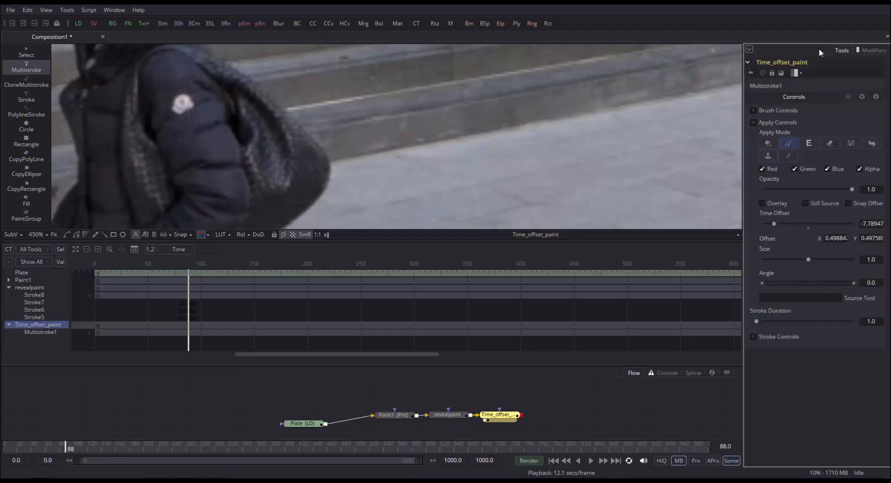
# Switch Time_offset_paint to a single Stroke and set its clone source tool to Plate.
pyautogui.click(27, 98)
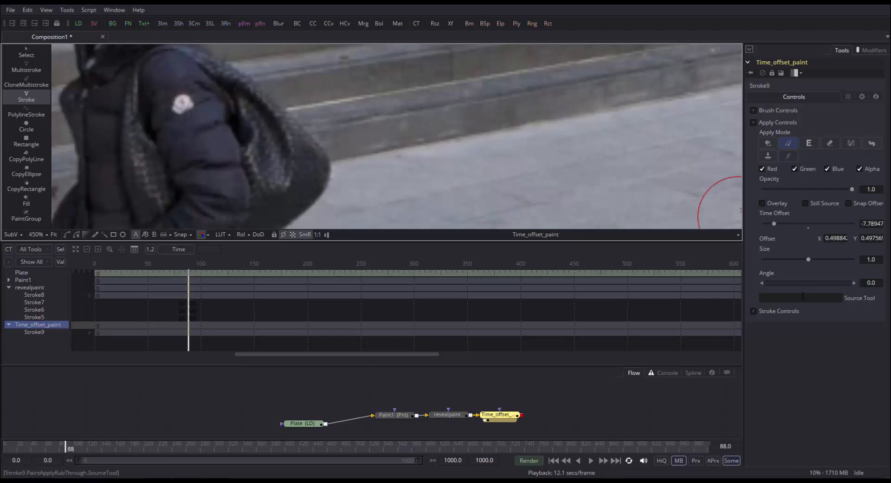
pyautogui.click(311, 424)
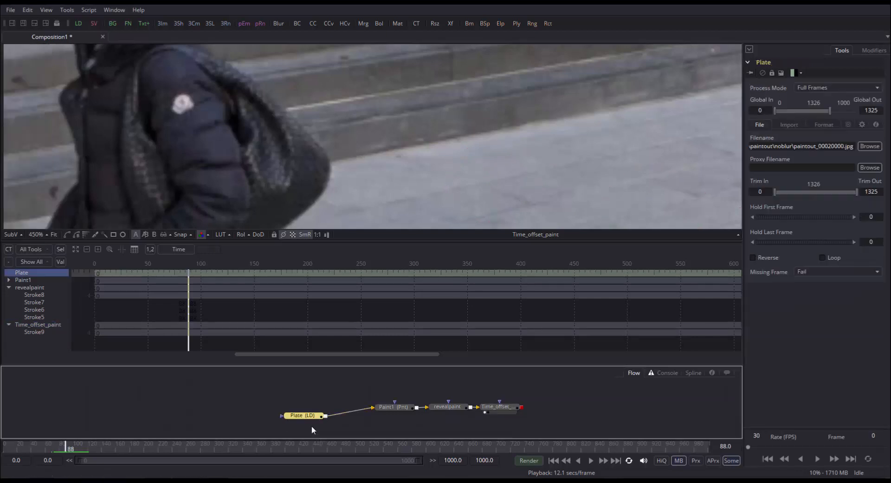
pyautogui.press('F2')
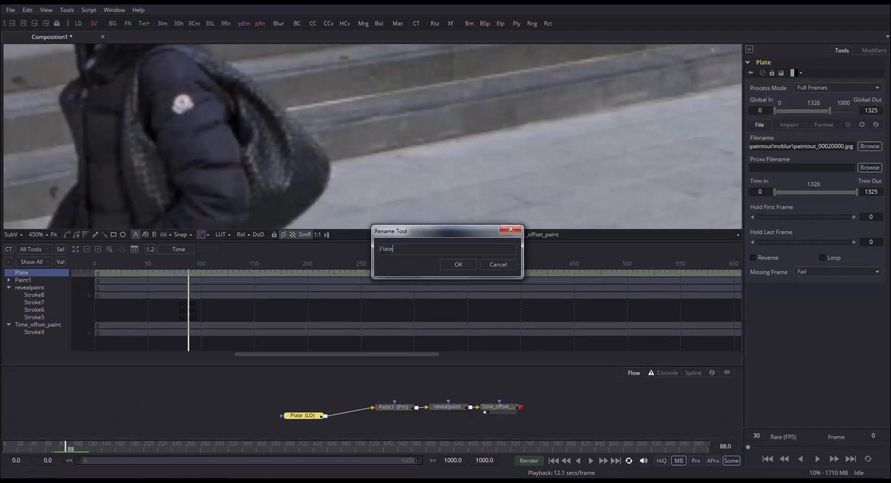
pyautogui.doubleClick(382, 251)
pyautogui.hotkey('ctrl', 'c')
pyautogui.click(490, 264)
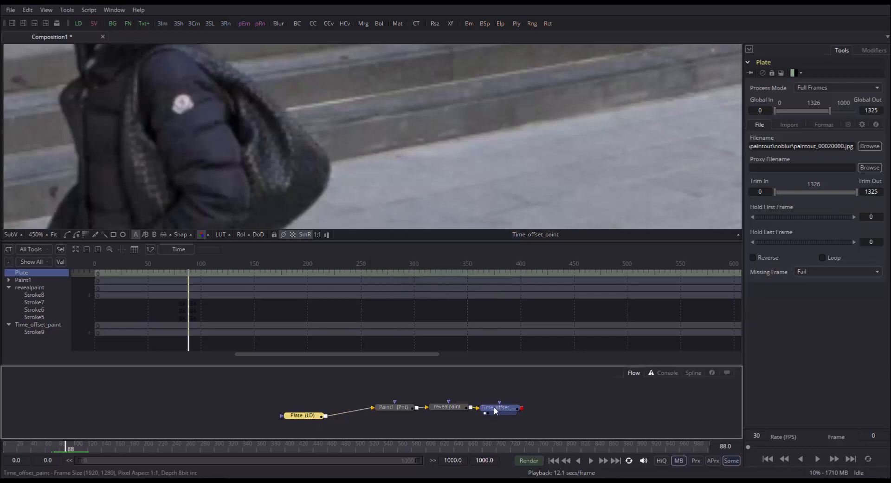
pyautogui.click(494, 406)
pyautogui.click(829, 296)
pyautogui.hotkey('ctrl', 'v')
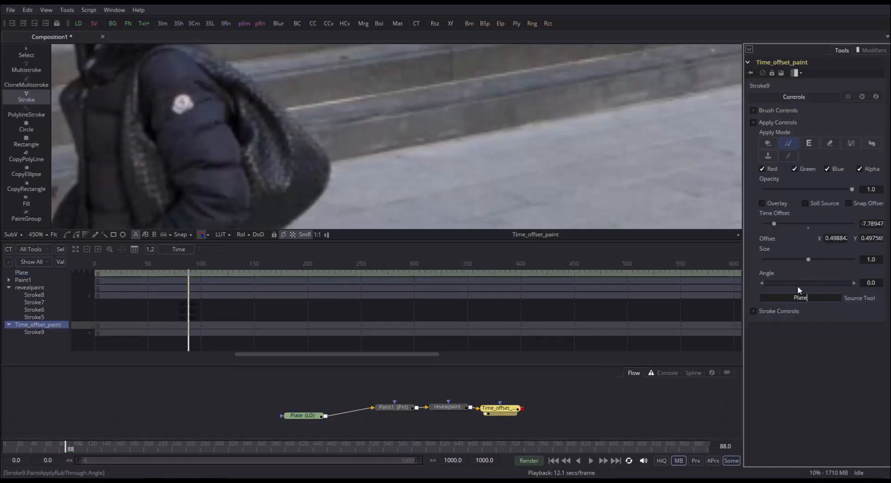
pyautogui.press('Tab')
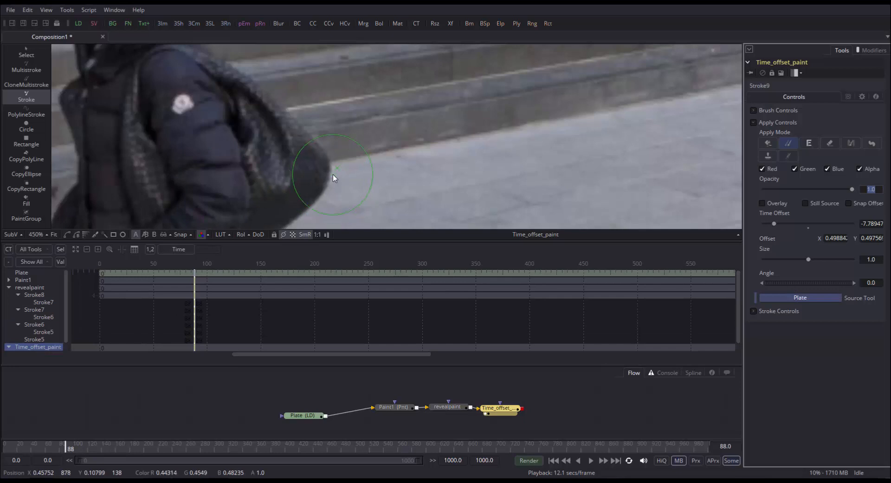
# Check the stroke's source alignment with the overlay, and clone from the time-offset plate over the pedestrian's bag.
pyautogui.click(753, 311)
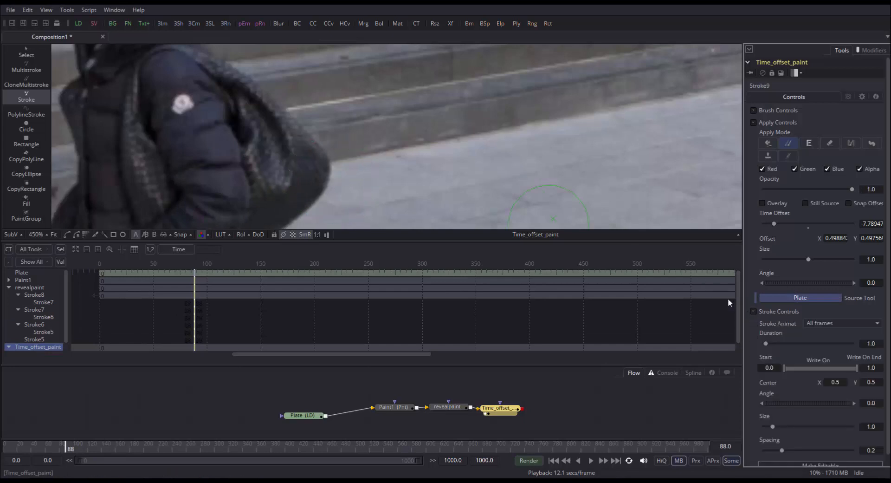
pyautogui.keyDown('alt'); pyautogui.click(326, 175); pyautogui.keyUp('alt')
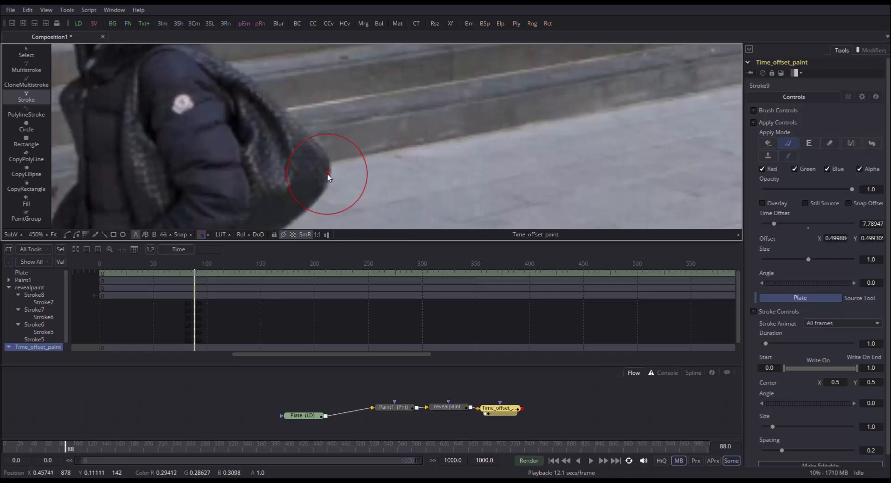
pyautogui.click(770, 203)
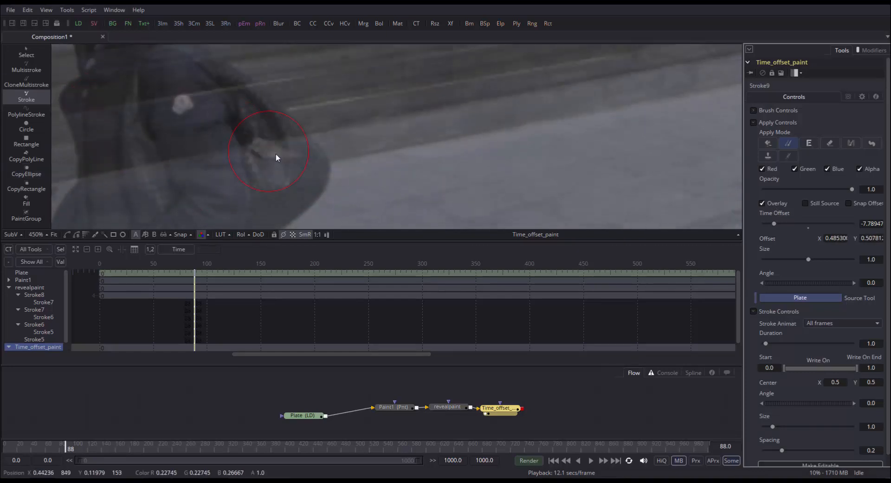
pyautogui.click(761, 203)
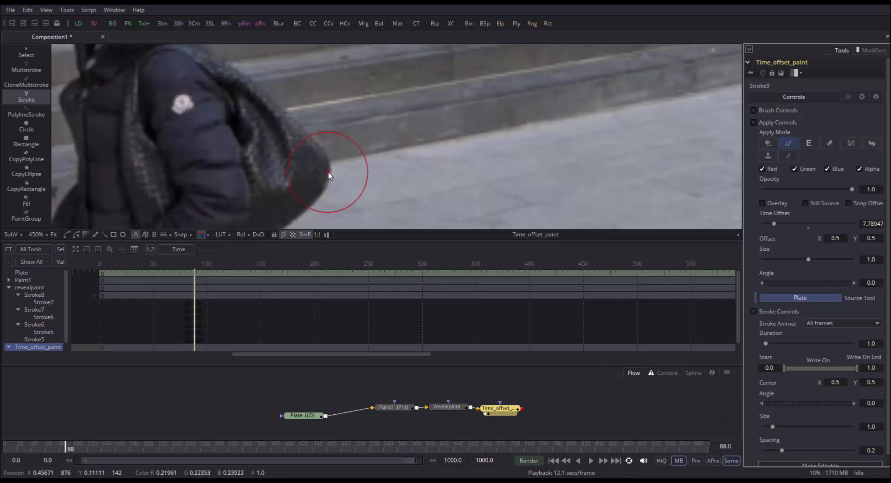
pyautogui.moveTo(337, 185)
pyautogui.mouseDown()
pyautogui.moveTo(322, 168)
pyautogui.moveTo(336, 184)
pyautogui.moveTo(329, 167)
pyautogui.moveTo(326, 186)
pyautogui.moveTo(314, 154)
pyautogui.moveTo(311, 195)
pyautogui.moveTo(310, 165)
pyautogui.moveTo(352, 174)
pyautogui.moveTo(287, 157)
pyautogui.moveTo(283, 133)
pyautogui.moveTo(277, 214)
pyautogui.moveTo(311, 214)
pyautogui.moveTo(231, 135)
pyautogui.moveTo(283, 133)
pyautogui.moveTo(220, 103)
pyautogui.moveTo(235, 129)
pyautogui.moveTo(214, 123)
pyautogui.mouseUp()
pyautogui.click(273, 184)
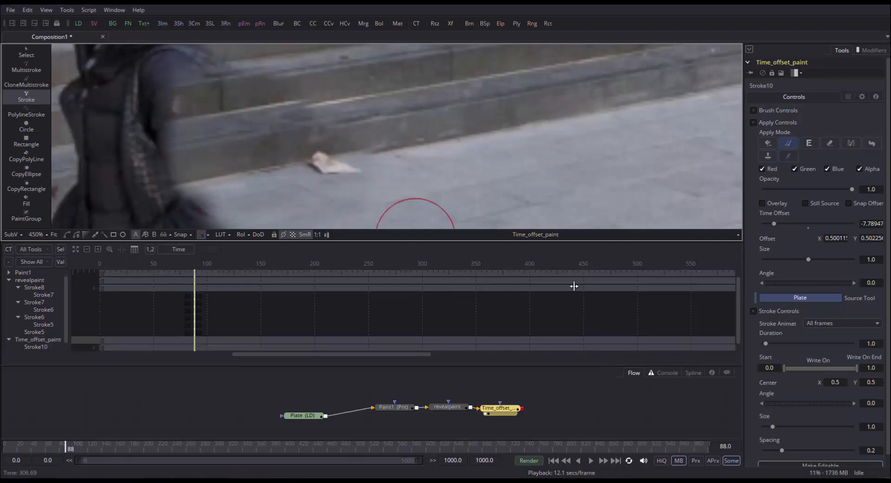
# Set the center of Stroke9 to X 0.5 and Y 0.5 in its modifier settings.
pyautogui.click(860, 55)
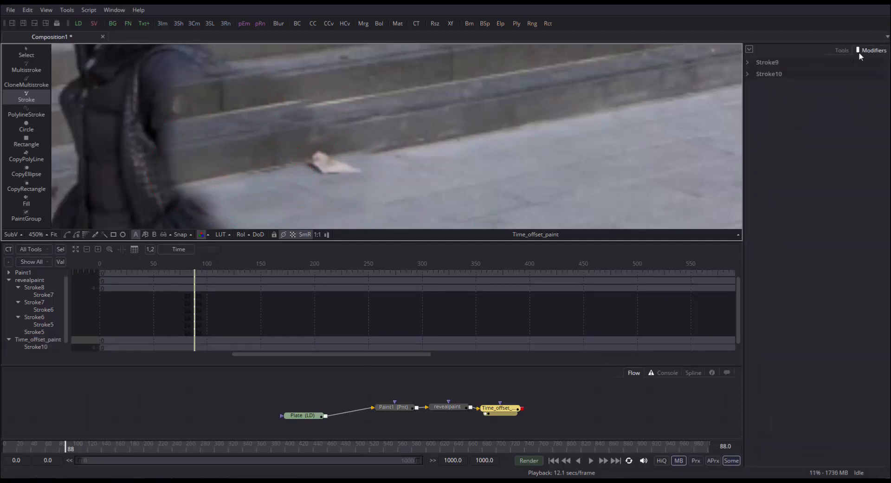
pyautogui.click(750, 63)
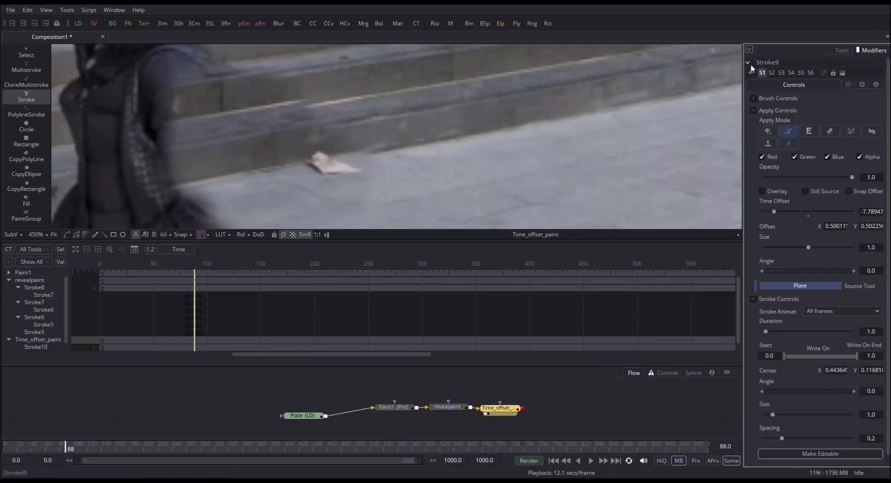
pyautogui.click(841, 370)
pyautogui.write('0.5')
pyautogui.press('Tab')
pyautogui.write('0.5')
pyautogui.press('Tab')
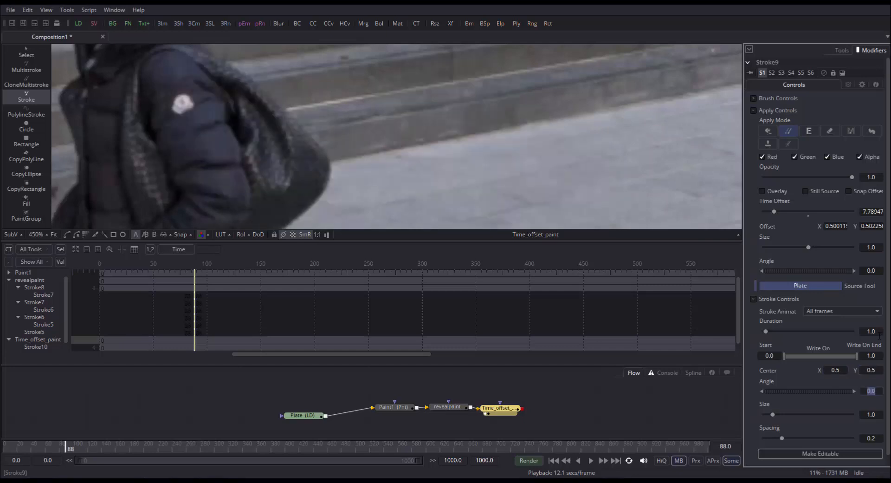
# Try a new clone stroke over the pedestrian's bag at a time offset of about -3.37.
pyautogui.click(26, 96)
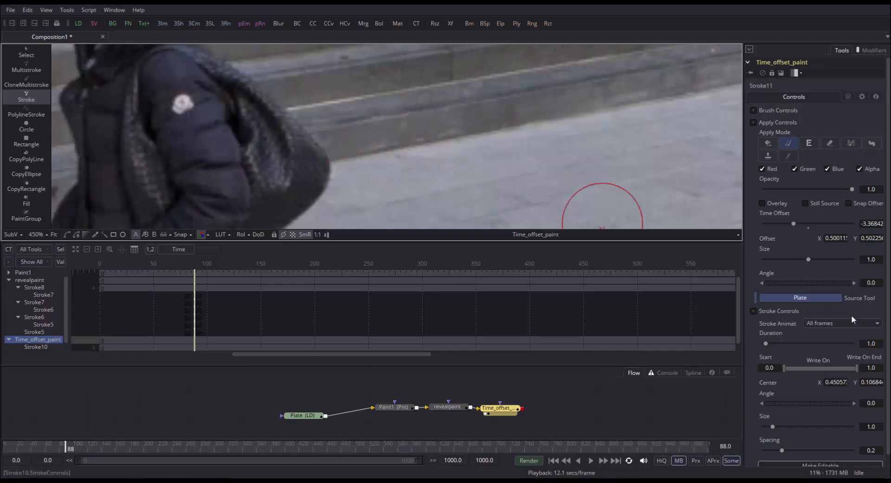
pyautogui.moveTo(308, 185)
pyautogui.mouseDown()
pyautogui.moveTo(264, 206)
pyautogui.moveTo(256, 195)
pyautogui.moveTo(287, 155)
pyautogui.moveTo(278, 195)
pyautogui.moveTo(325, 210)
pyautogui.moveTo(287, 174)
pyautogui.mouseUp()
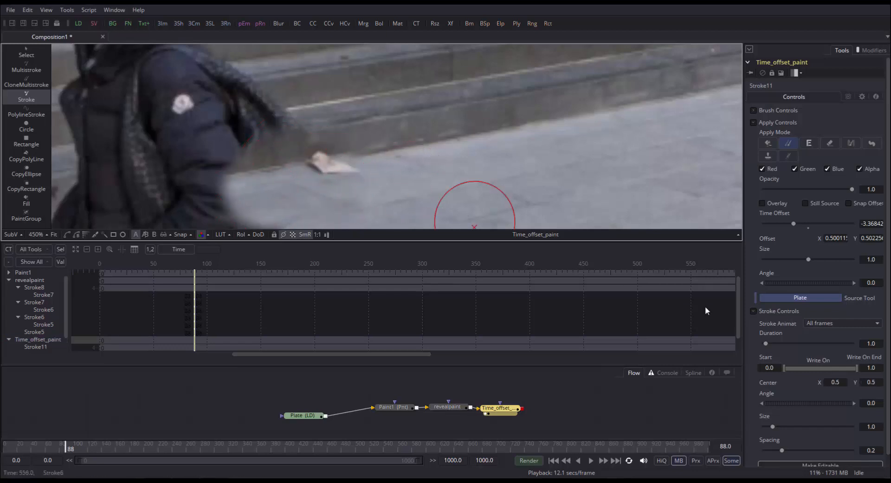
pyautogui.click(27, 55)
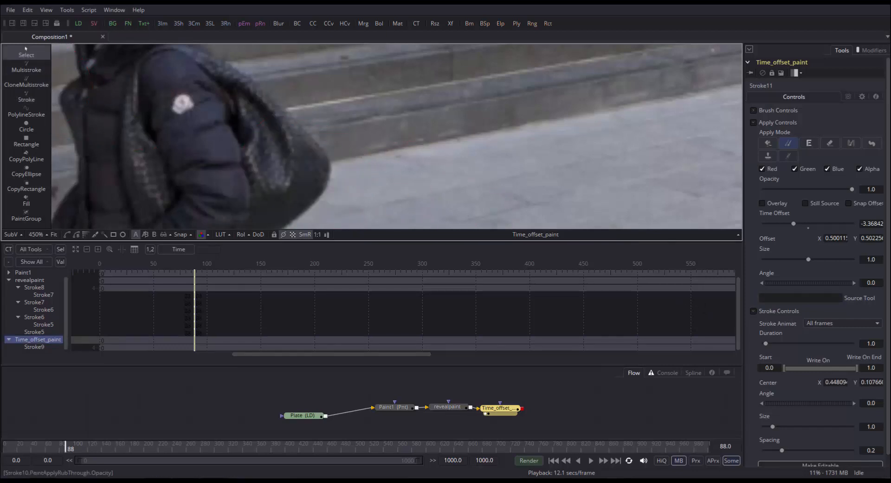
# Delete the Stroke9 modifier from Time_offset_paint.
pyautogui.click(871, 50)
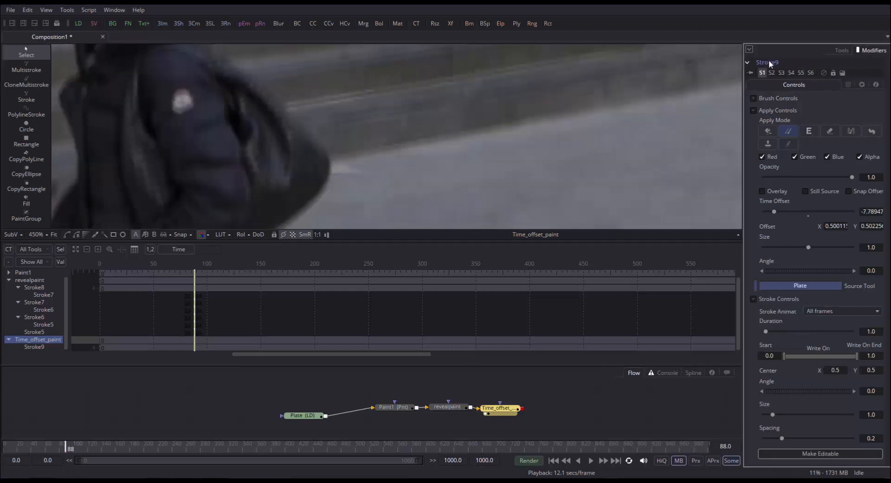
pyautogui.rightClick(769, 61)
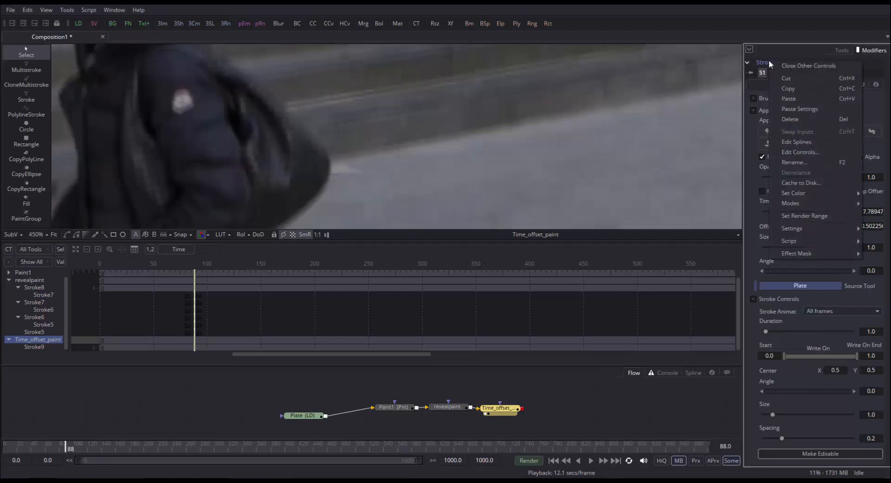
pyautogui.click(790, 119)
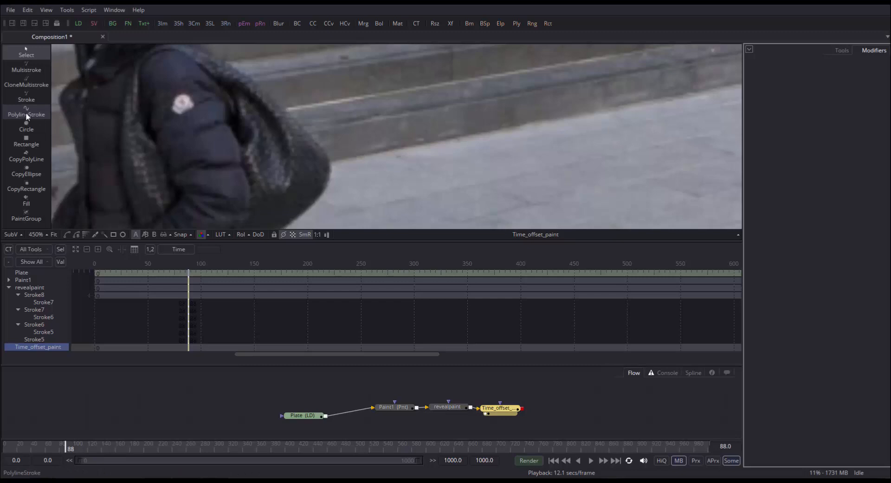
# Start a new Stroke in Time_offset_paint with the apply mode set to Clone and Plate as its source tool.
pyautogui.click(33, 99)
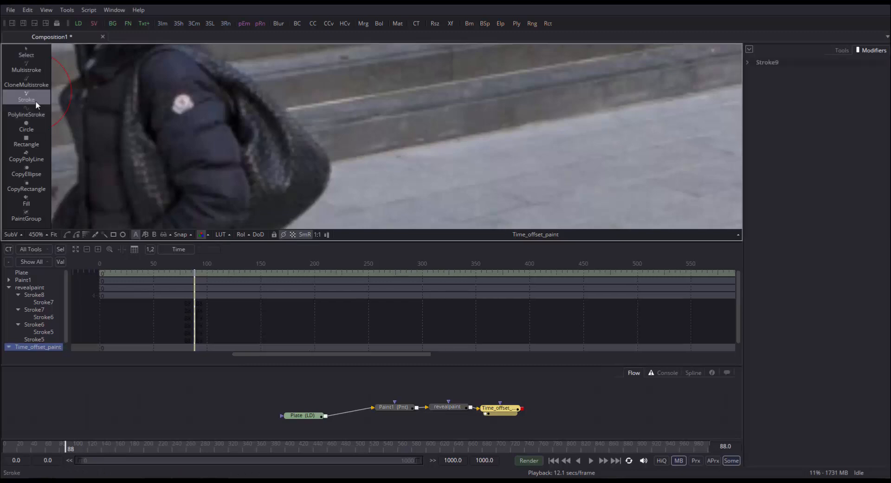
pyautogui.click(516, 412)
pyautogui.click(762, 252)
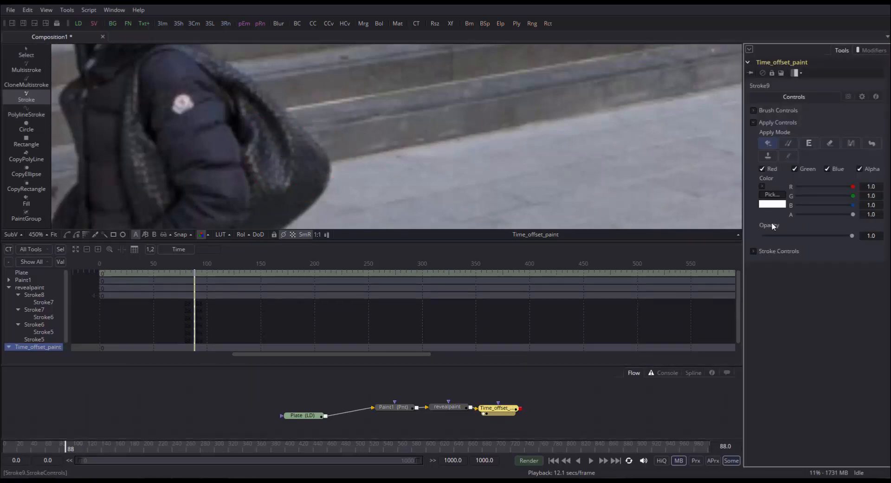
pyautogui.click(787, 143)
pyautogui.click(807, 299)
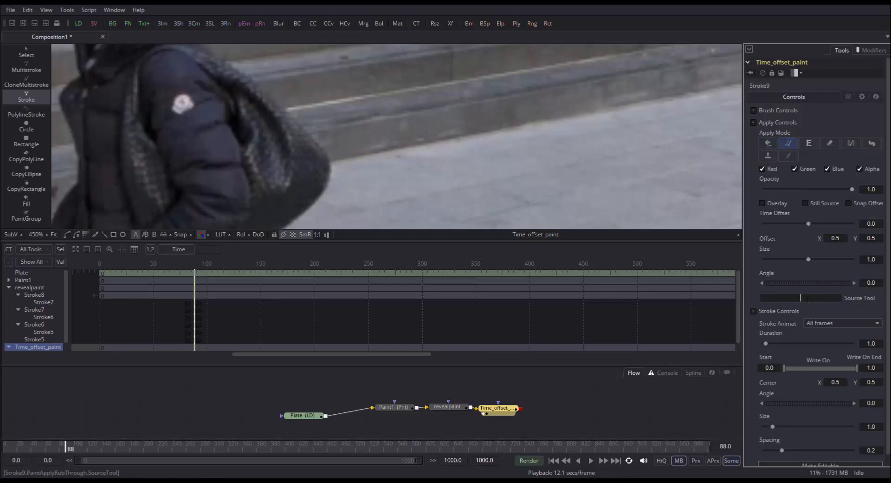
pyautogui.write('Plate')
pyautogui.press('Return')
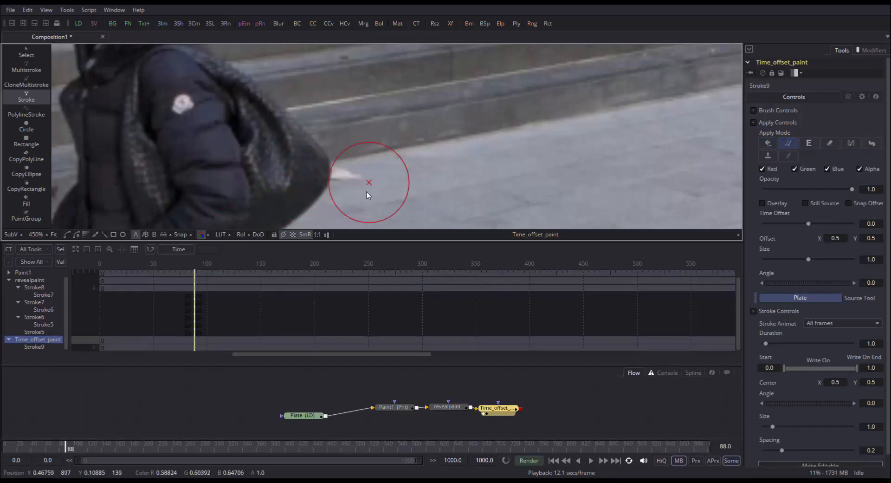
# Clone over the pedestrian's bag at a time offset of about -4.95, then over the torso at -10.
pyautogui.moveTo(366, 188); pyautogui.dragTo(341, 172)
pyautogui.moveTo(808, 223); pyautogui.dragTo(787, 223)
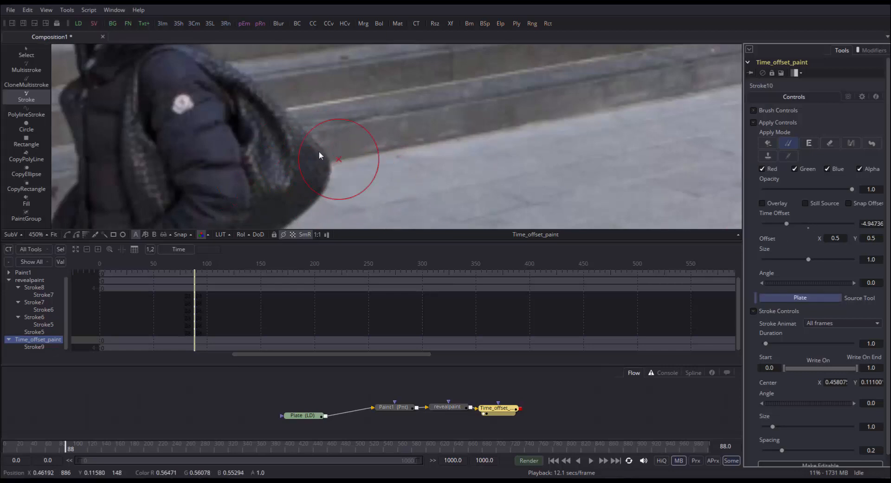
pyautogui.moveTo(321, 191)
pyautogui.mouseDown()
pyautogui.moveTo(299, 137)
pyautogui.moveTo(274, 205)
pyautogui.moveTo(152, 165)
pyautogui.moveTo(235, 135)
pyautogui.moveTo(288, 175)
pyautogui.mouseUp()
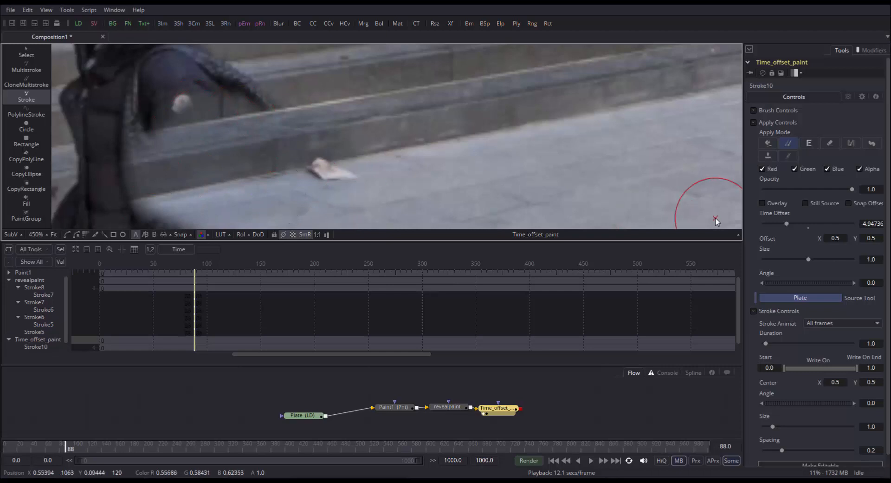
pyautogui.moveTo(784, 223); pyautogui.dragTo(765, 224)
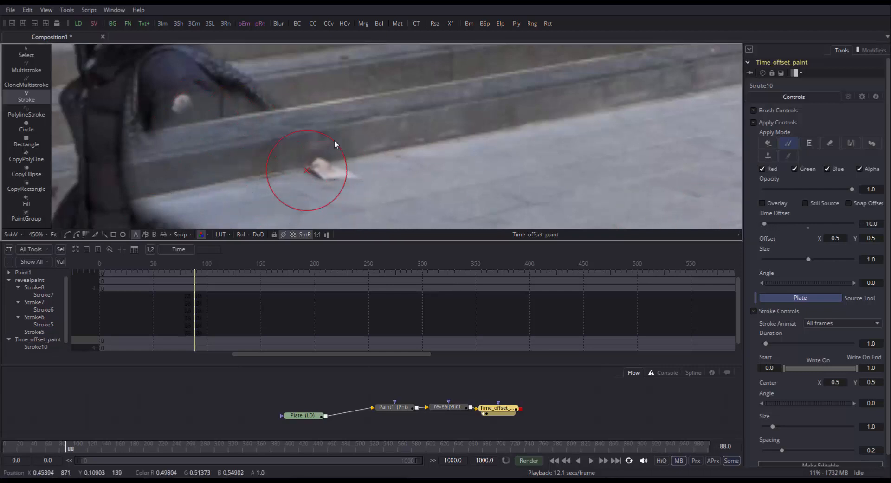
pyautogui.moveTo(209, 130)
pyautogui.mouseDown()
pyautogui.moveTo(139, 120)
pyautogui.moveTo(203, 186)
pyautogui.moveTo(120, 133)
pyautogui.mouseUp()
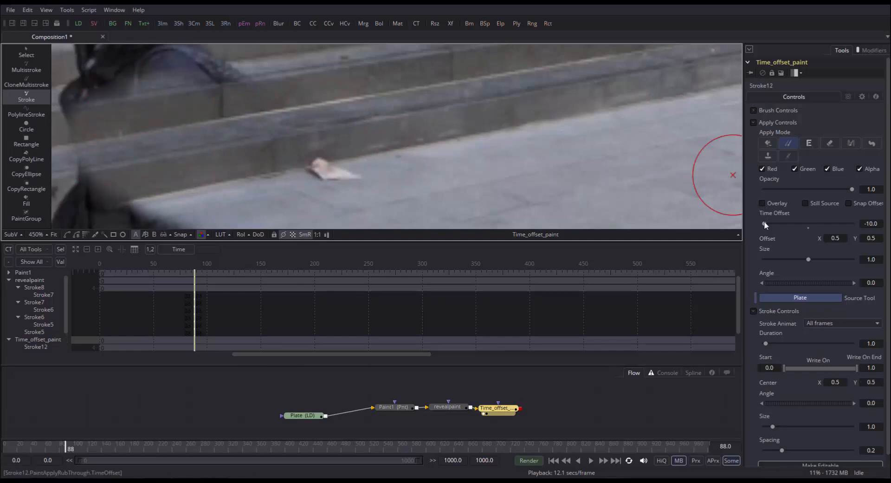
# Set the time offset to about 8.21 and clone over the pedestrian's remaining lower body and around the litter.
pyautogui.moveTo(765, 223); pyautogui.dragTo(844, 223)
pyautogui.moveTo(262, 140)
pyautogui.mouseDown()
pyautogui.moveTo(284, 92)
pyautogui.moveTo(254, 155)
pyautogui.moveTo(267, 195)
pyautogui.mouseUp()
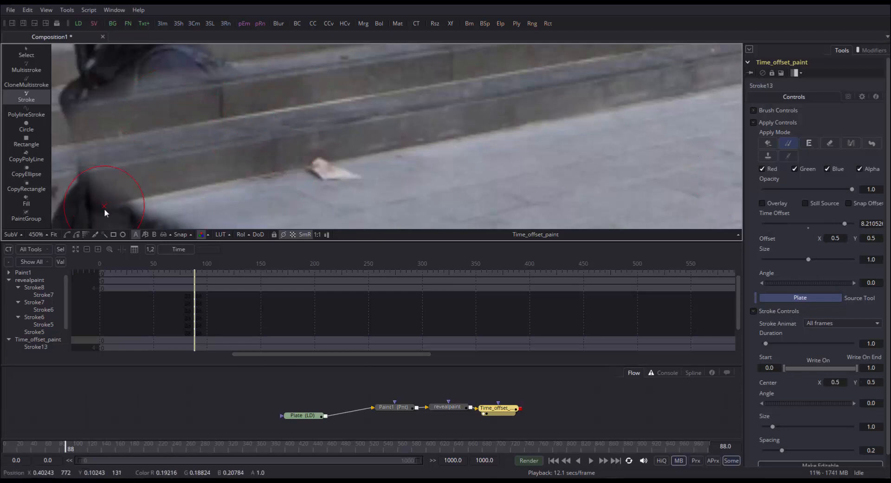
pyautogui.moveTo(110, 209); pyautogui.dragTo(160, 215)
pyautogui.moveTo(324, 178)
pyautogui.mouseDown()
pyautogui.moveTo(332, 174)
pyautogui.moveTo(337, 188)
pyautogui.moveTo(366, 173)
pyautogui.mouseUp()
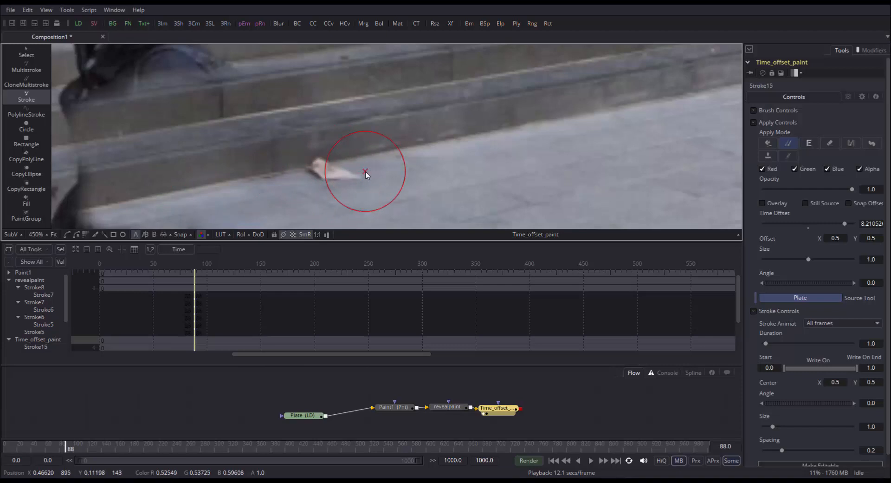